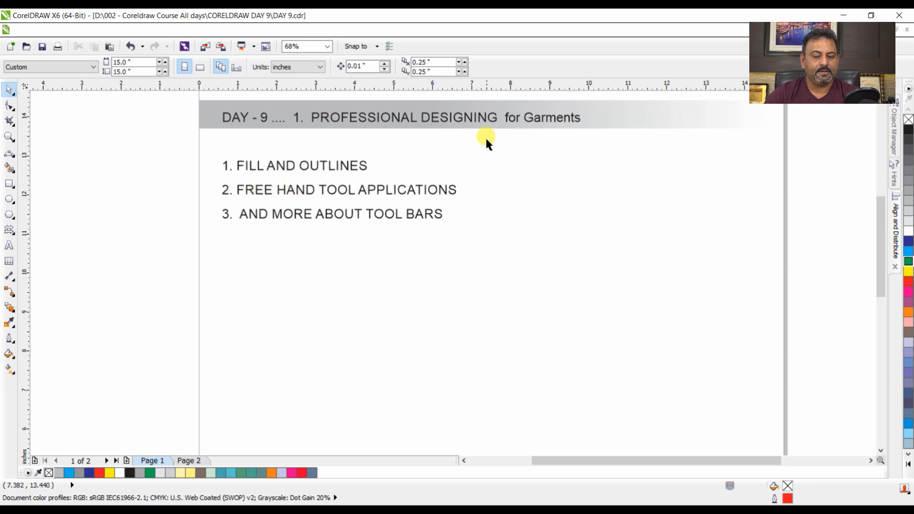
Step: Delete "for Garments" from the end of the page's title line
double_click(540, 118)
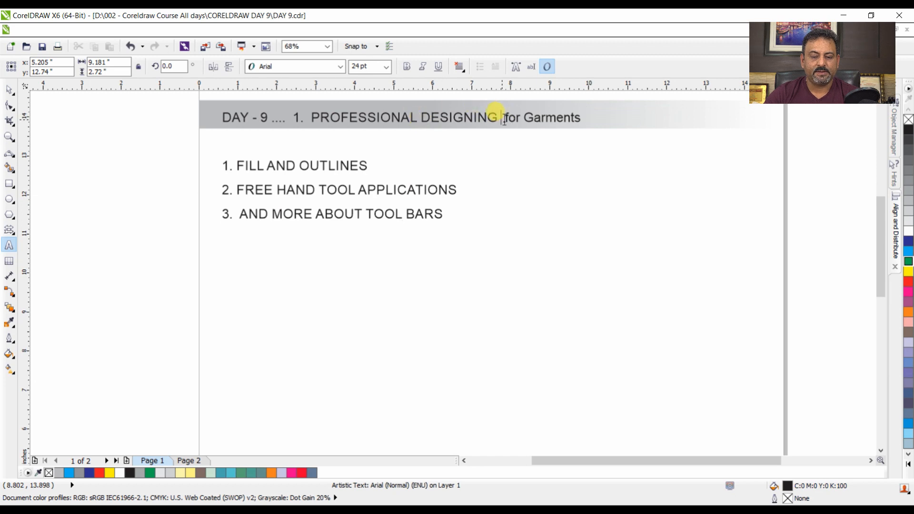
left_click_drag(501, 118, 611, 123)
key("Delete")
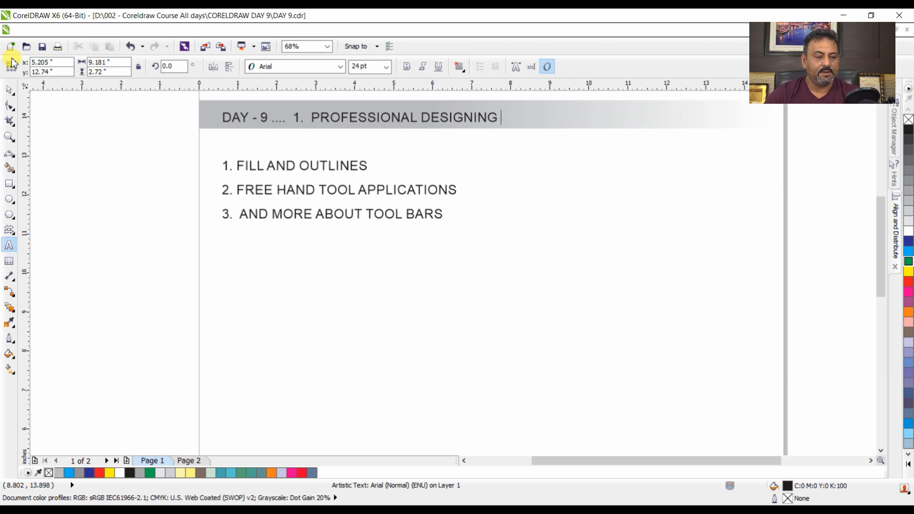
left_click(9, 89)
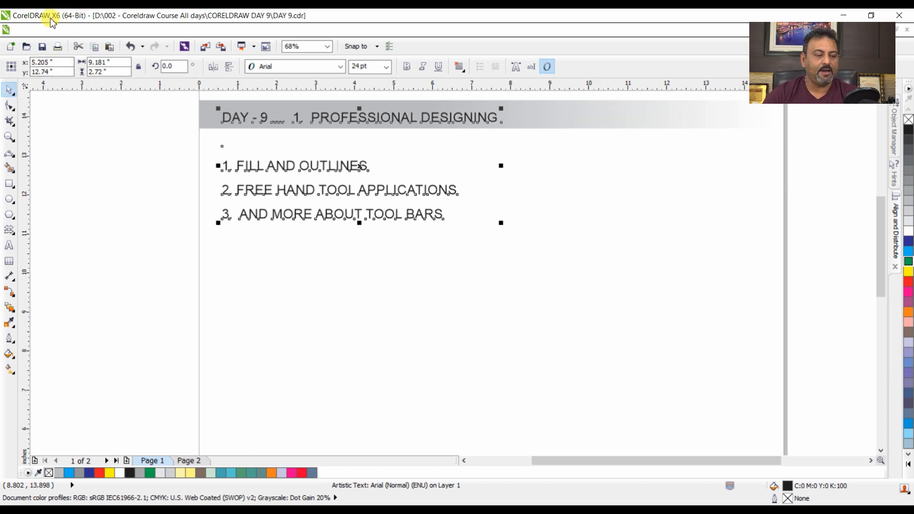
left_click(11, 108)
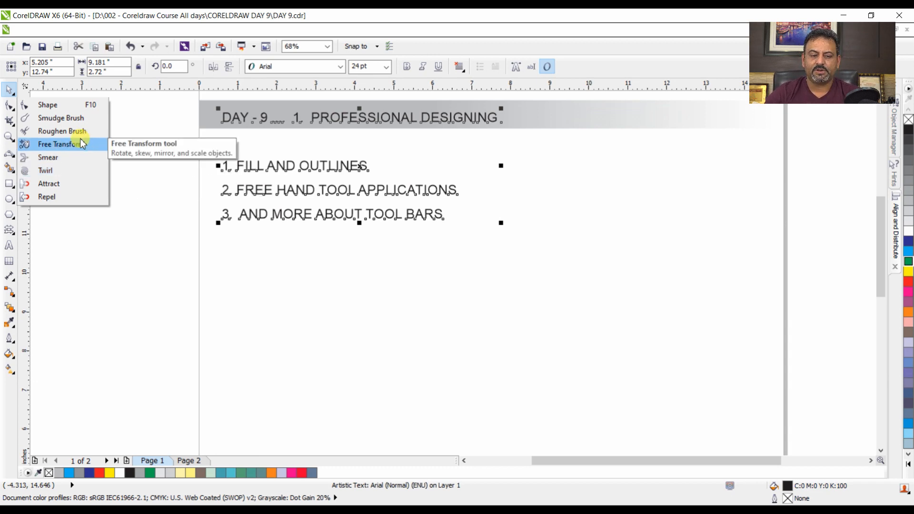
left_click(61, 104)
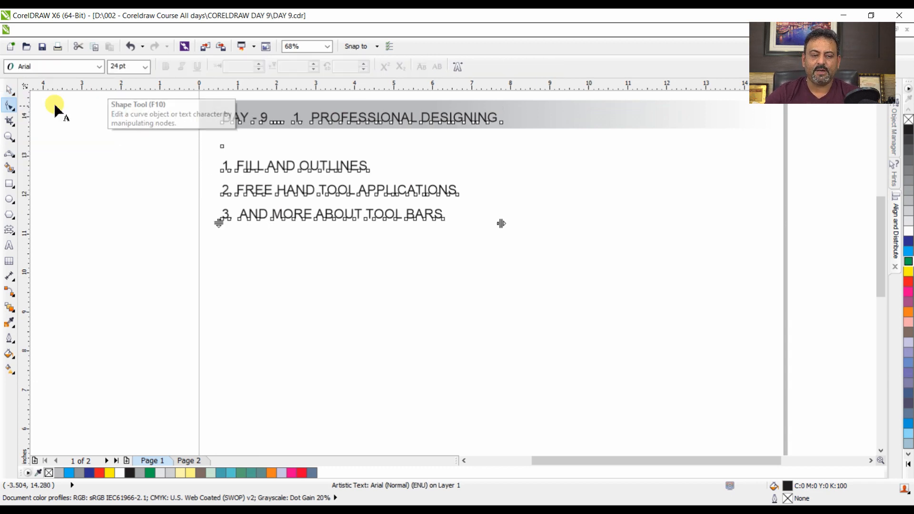
left_click(18, 106)
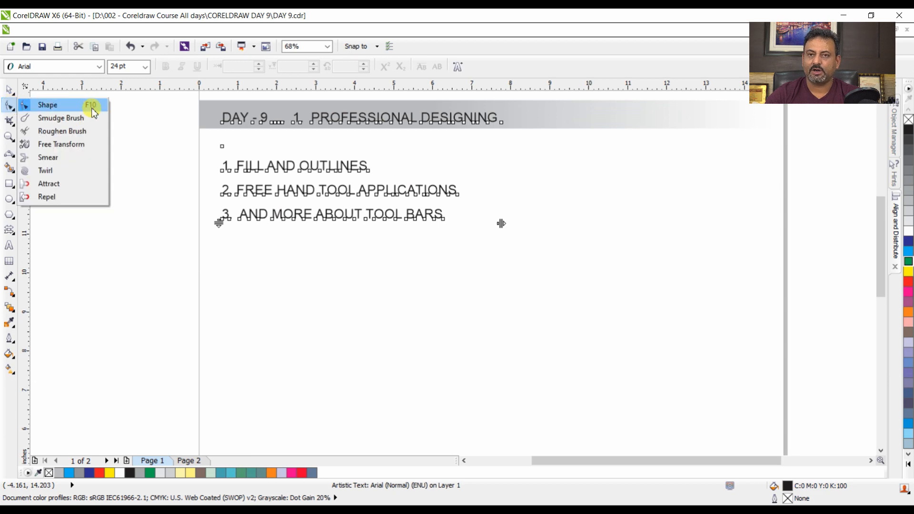
left_click(71, 159)
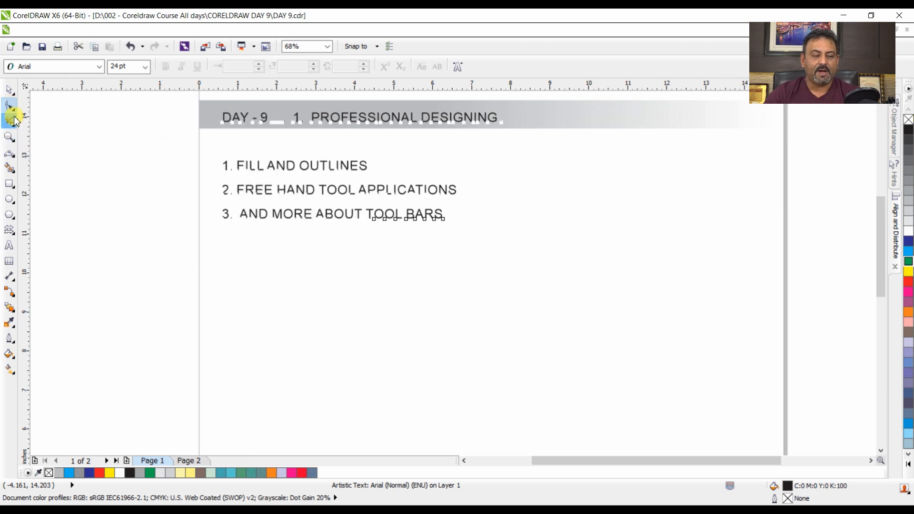
left_click(13, 120)
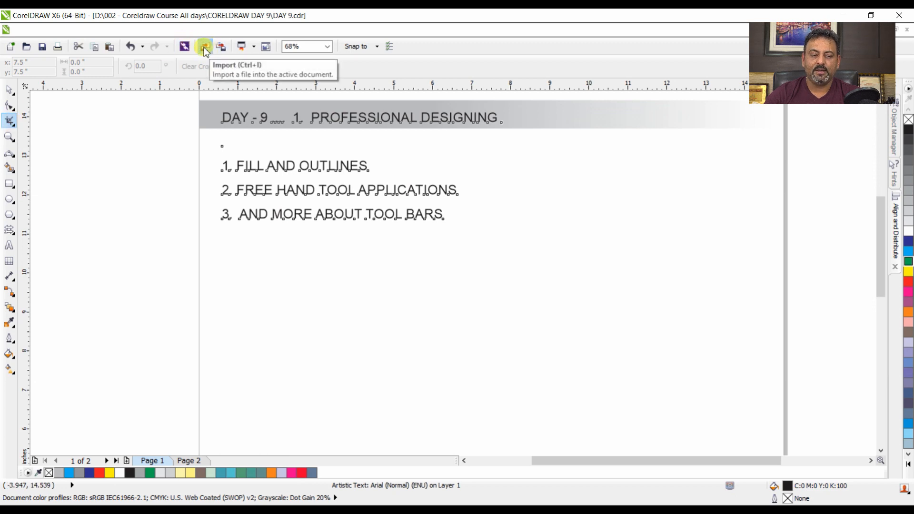
Step: Import the EIZO-CG279X monitor PNG from the Desktop and place it beside the topic list, about 5.4 by 4.7 inches
left_click(25, 29)
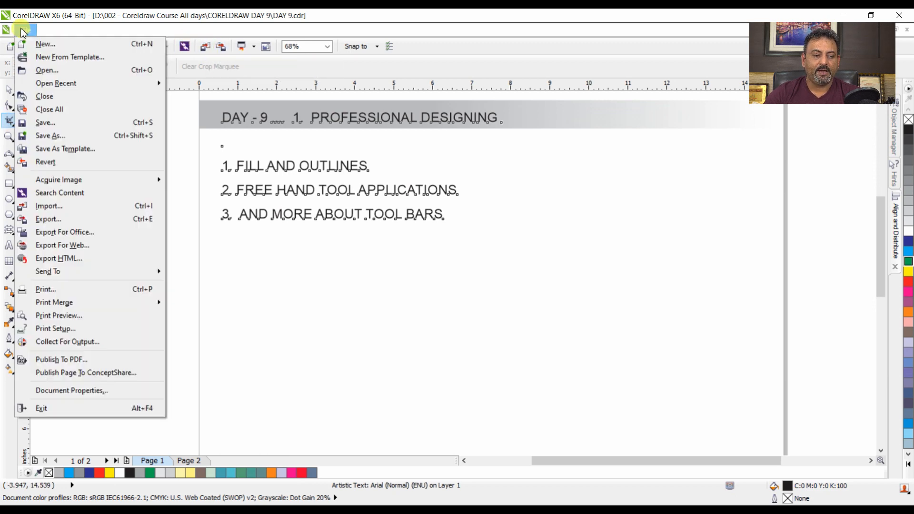
left_click(63, 207)
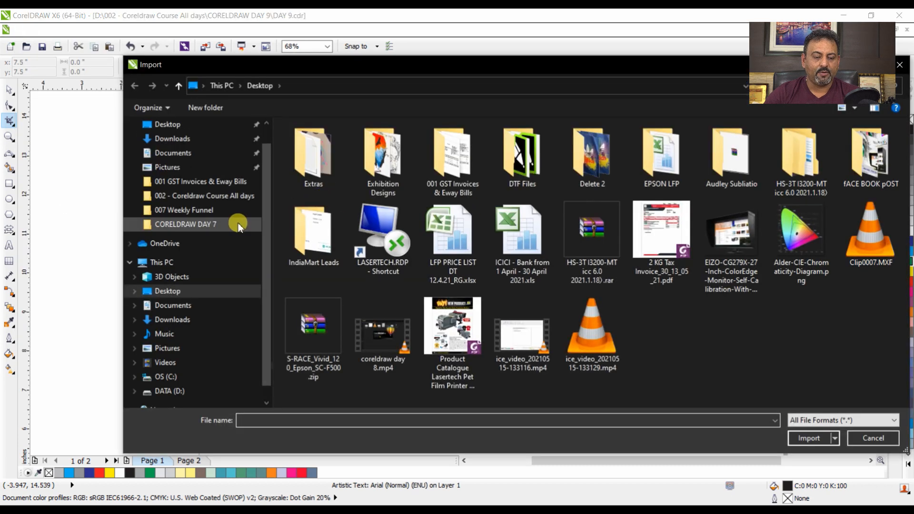
left_click(801, 239)
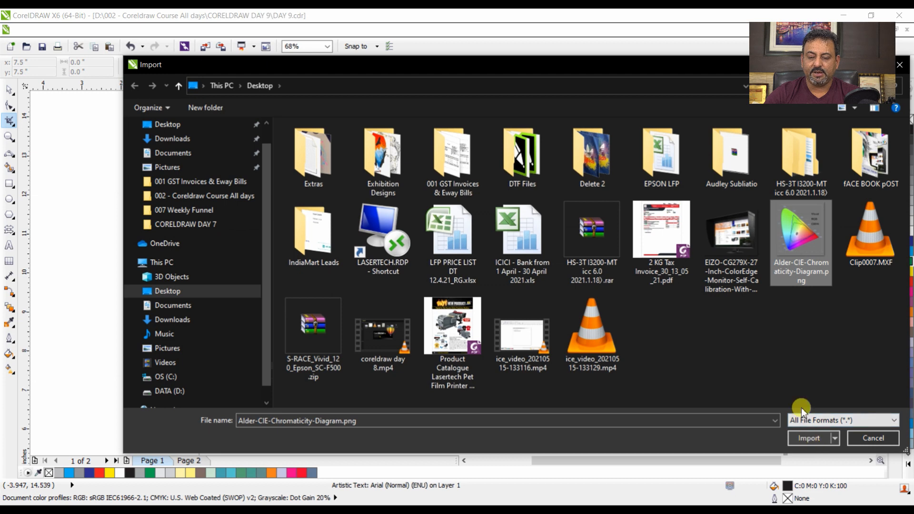
left_click(731, 245)
left_click(808, 437)
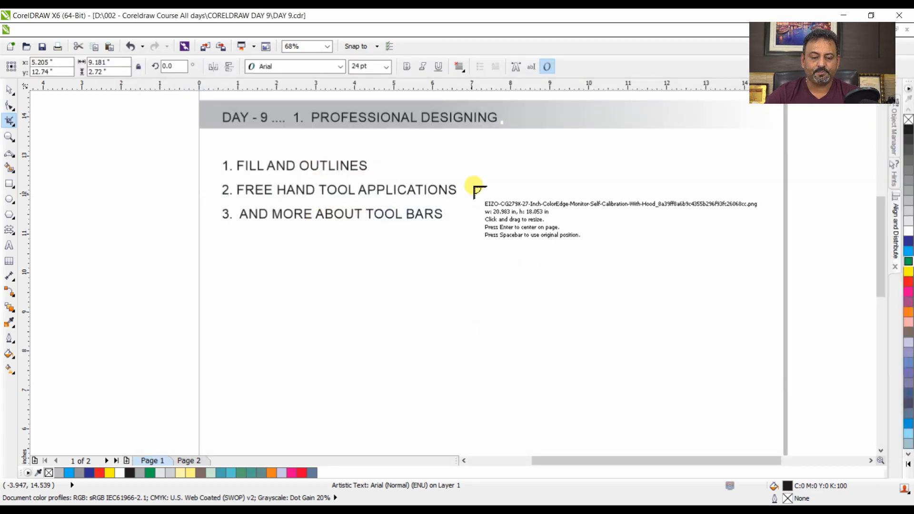
left_click_drag(480, 174, 698, 362)
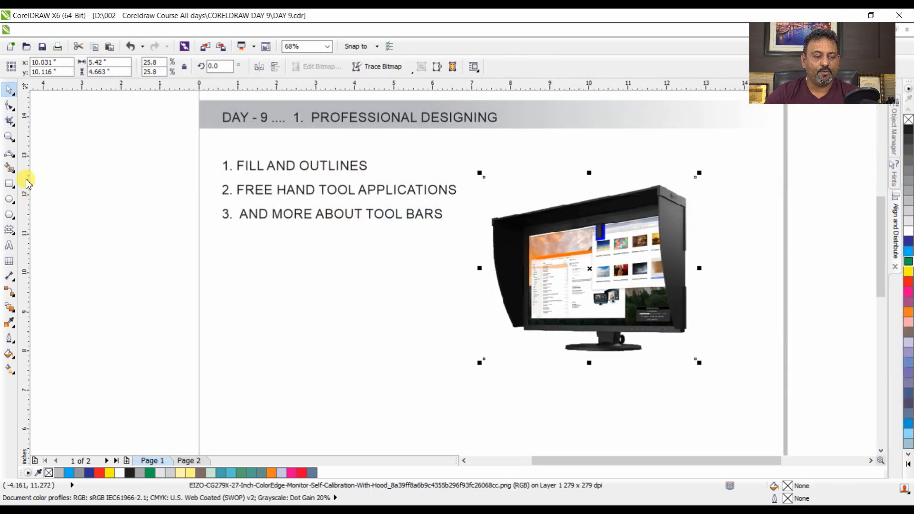
Step: Crop the monitor image to its screen area, about 3.96 by 2.66 inches, and delete the cropped image
left_click(10, 120)
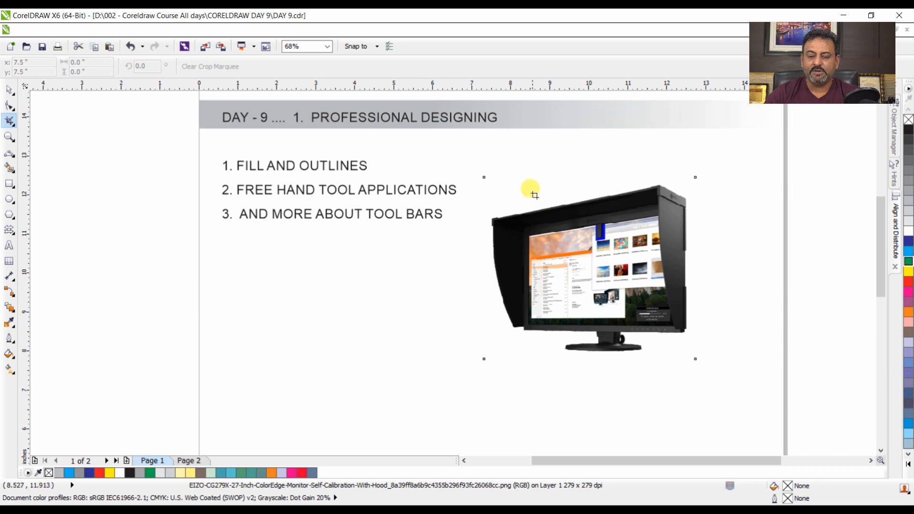
left_click_drag(520, 216, 675, 321)
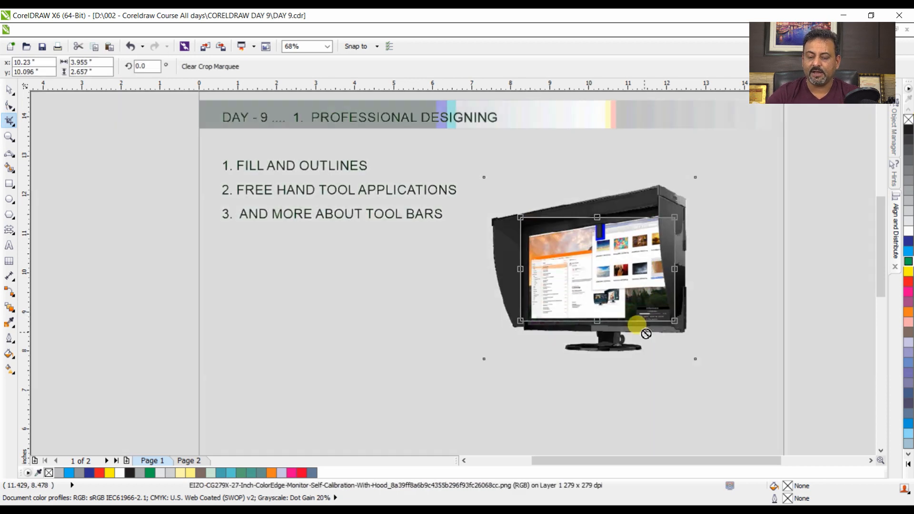
key("Return")
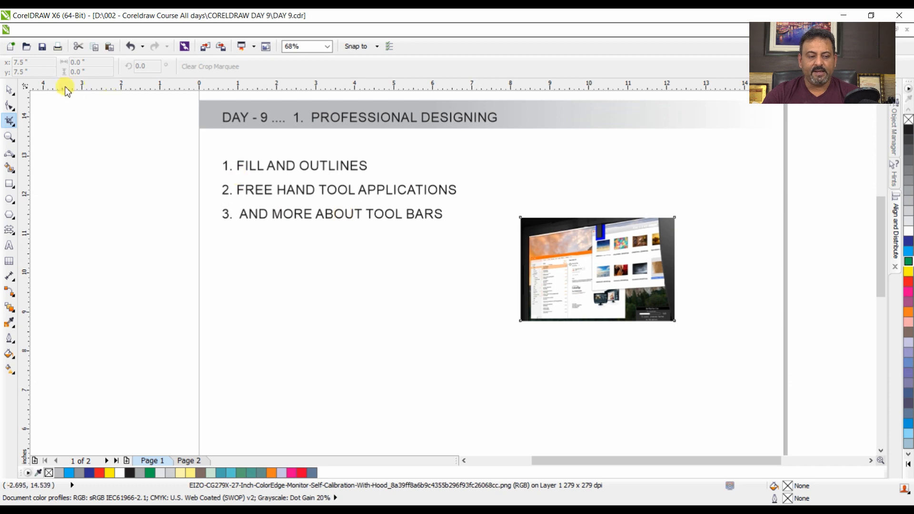
left_click(10, 90)
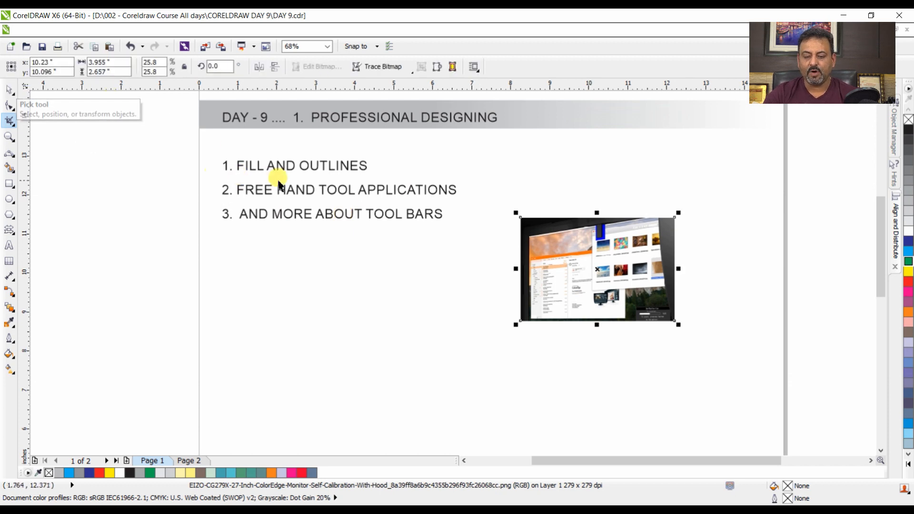
key("Delete")
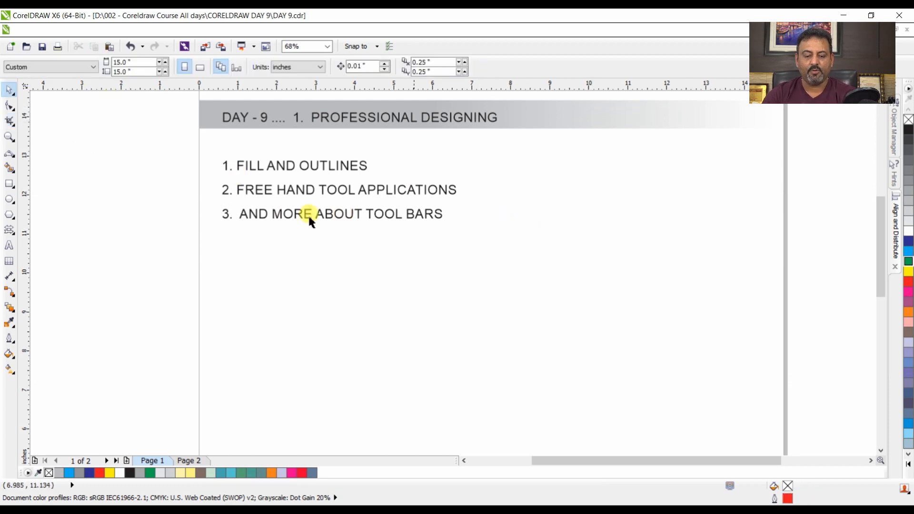
left_click(10, 121)
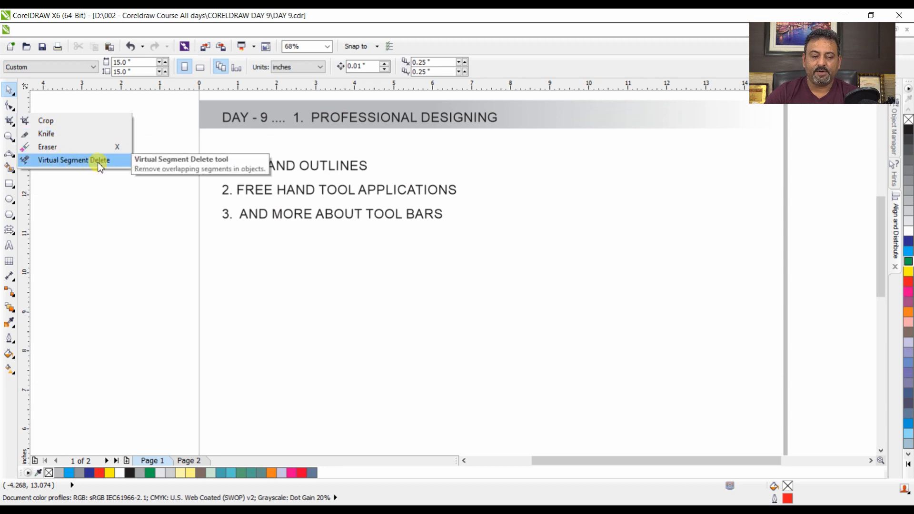
left_click(285, 266)
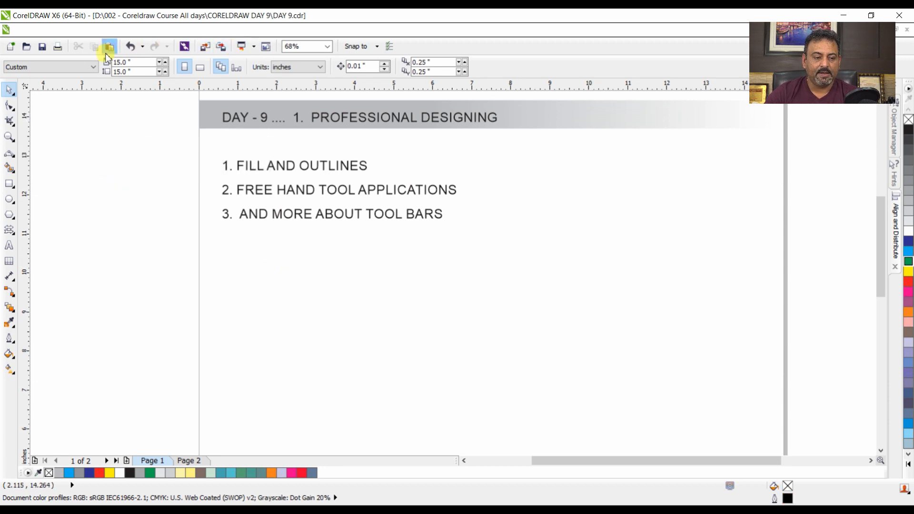
Step: Draw a rectangle about 5.5 by 3.6 inches below the topic list and fill it with green
left_click(9, 184)
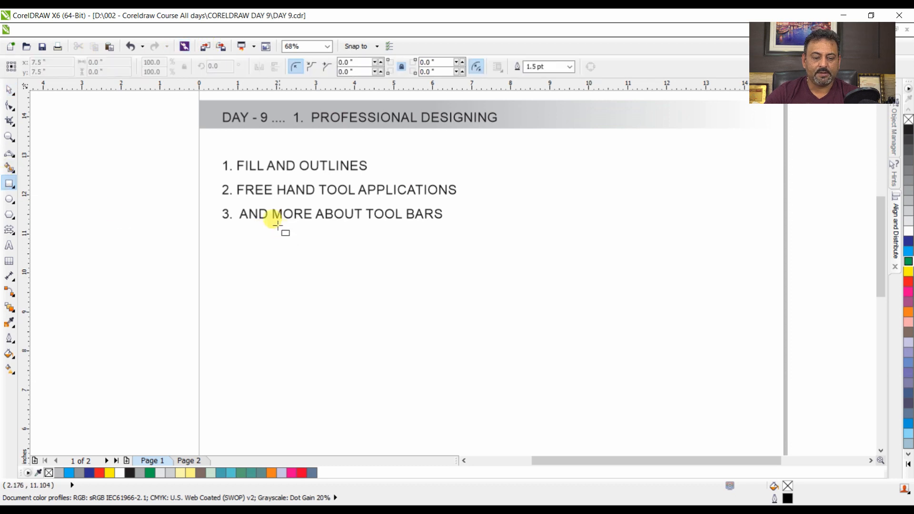
left_click_drag(406, 259, 622, 400)
key("space")
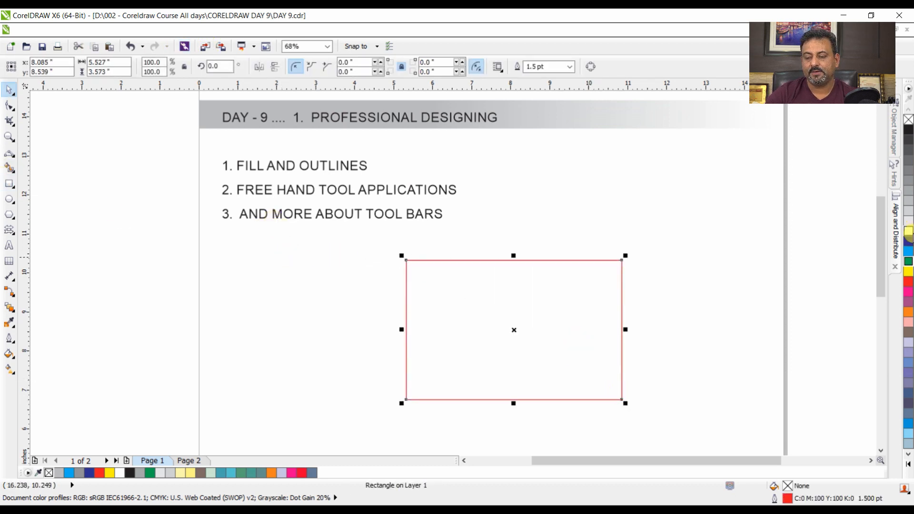
left_click(908, 261)
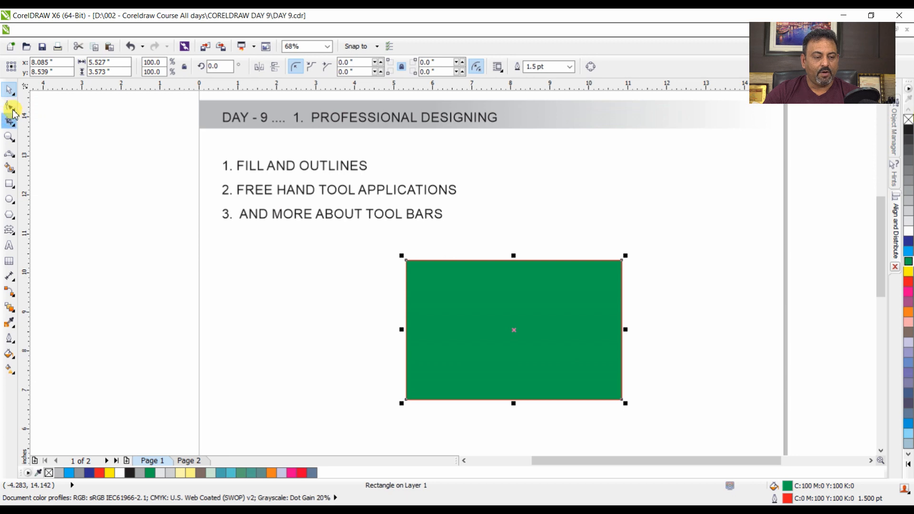
left_click(10, 127)
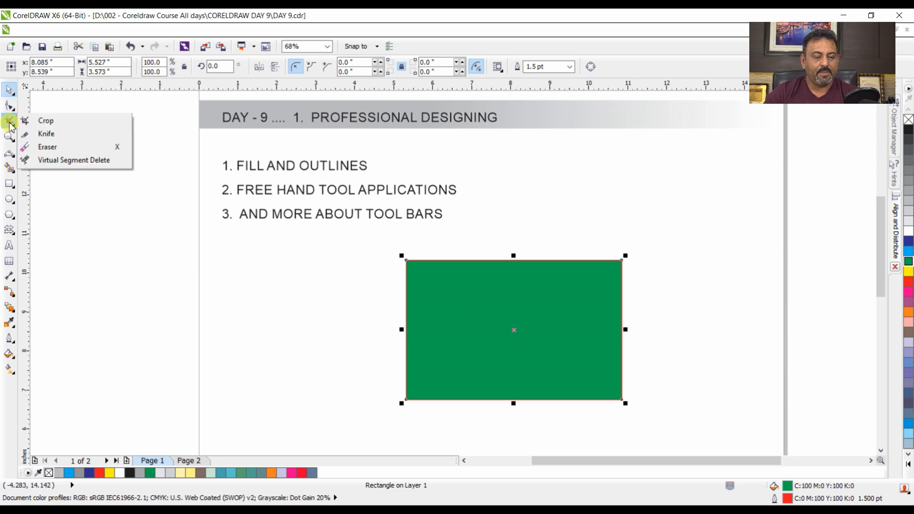
left_click(48, 145)
key("Escape")
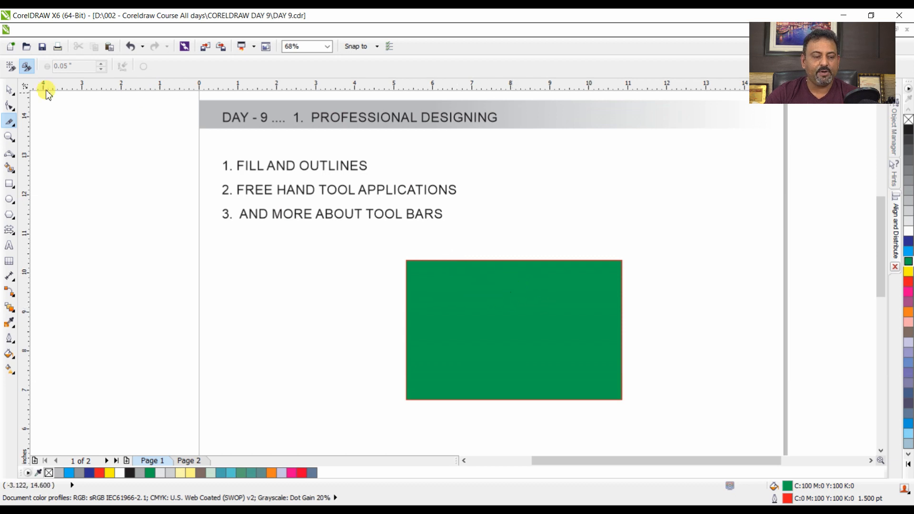
Step: Import the EIZO-CG279X monitor PNG and place it about 4 by 3.4 inches, overlapping the green rectangle's left edge
left_click(205, 47)
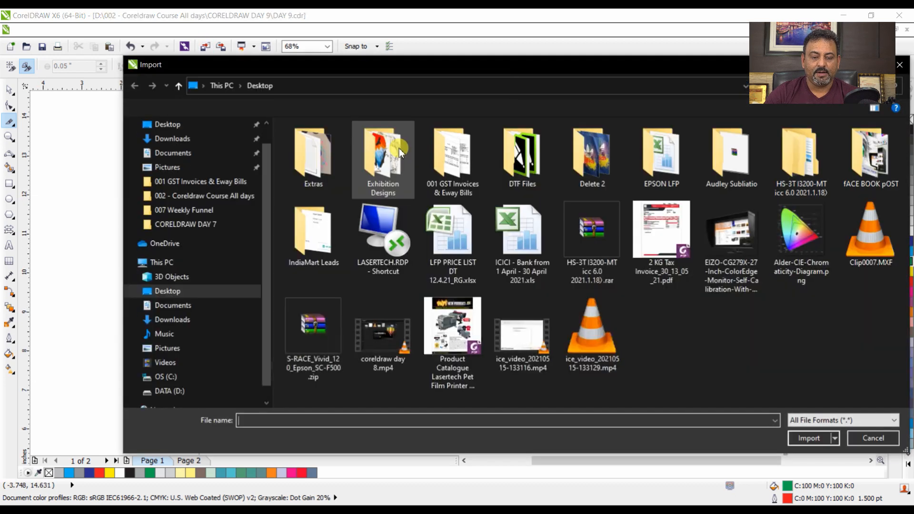
left_click(728, 245)
left_click(808, 438)
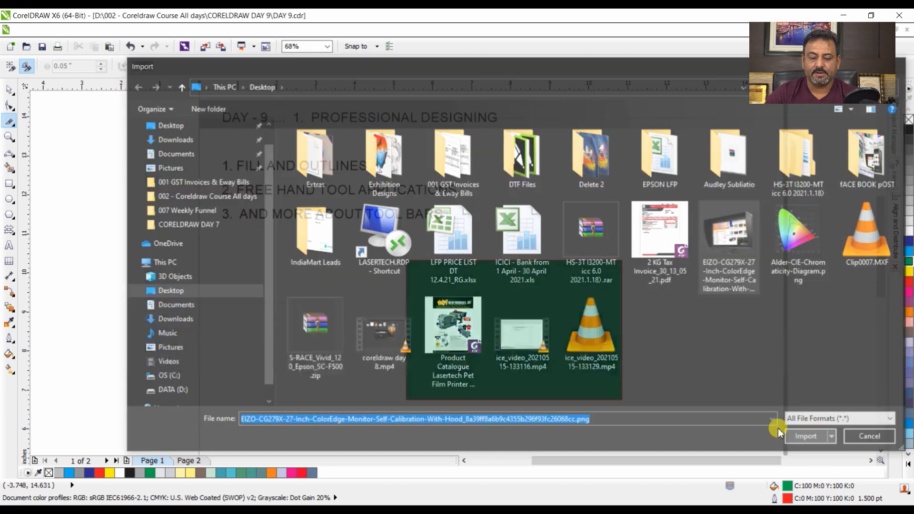
left_click_drag(475, 355, 532, 394)
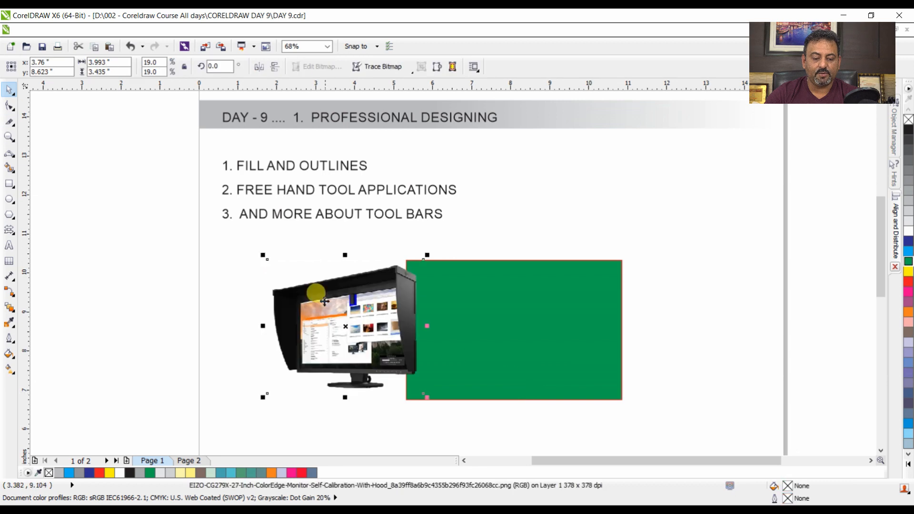
Step: Try to cut the monitor image with the Knife tool, starting near its upper right edge
left_click(9, 121)
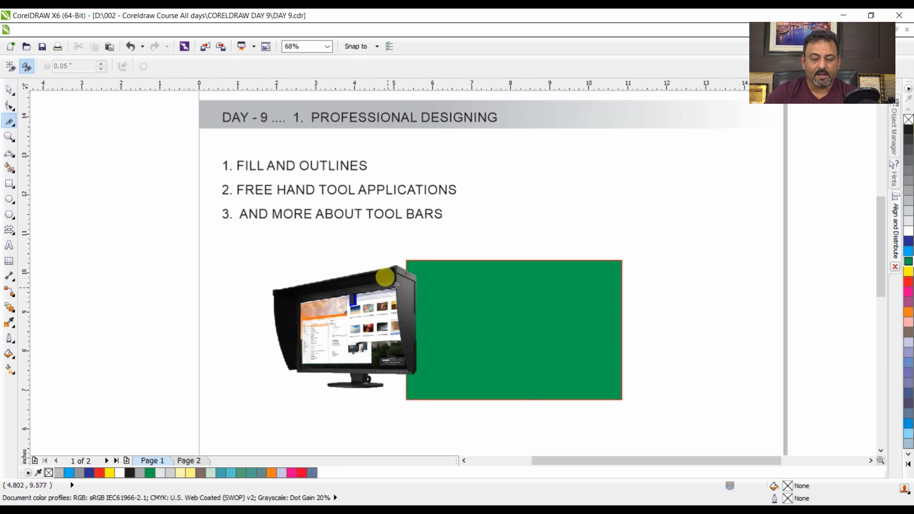
left_click(421, 278)
left_click(423, 279)
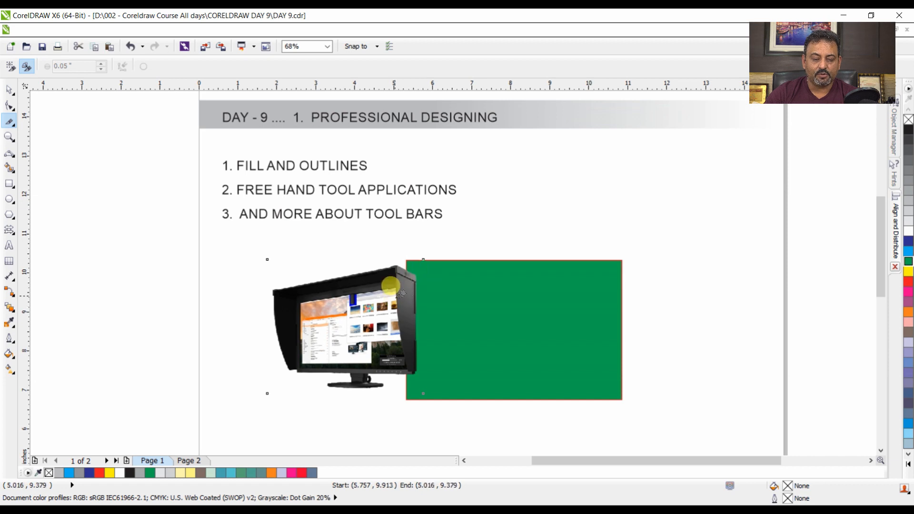
key("Escape")
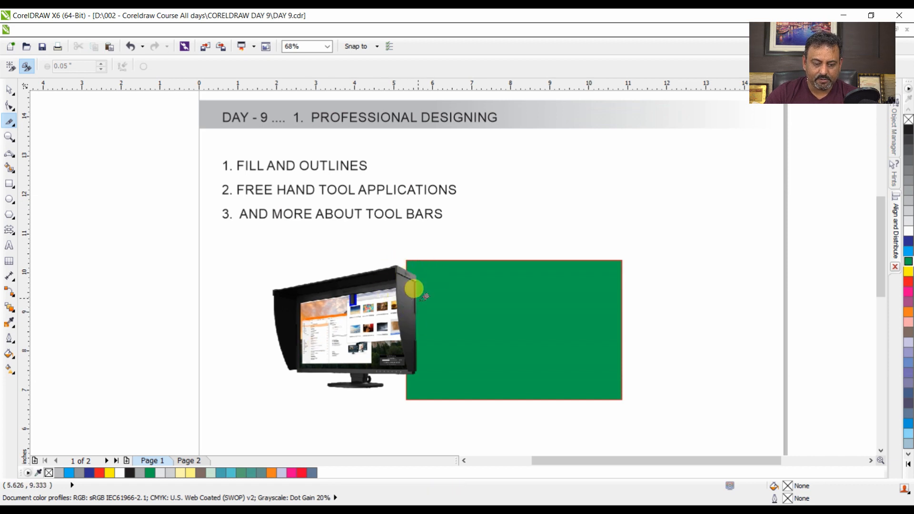
key("space")
key("space")
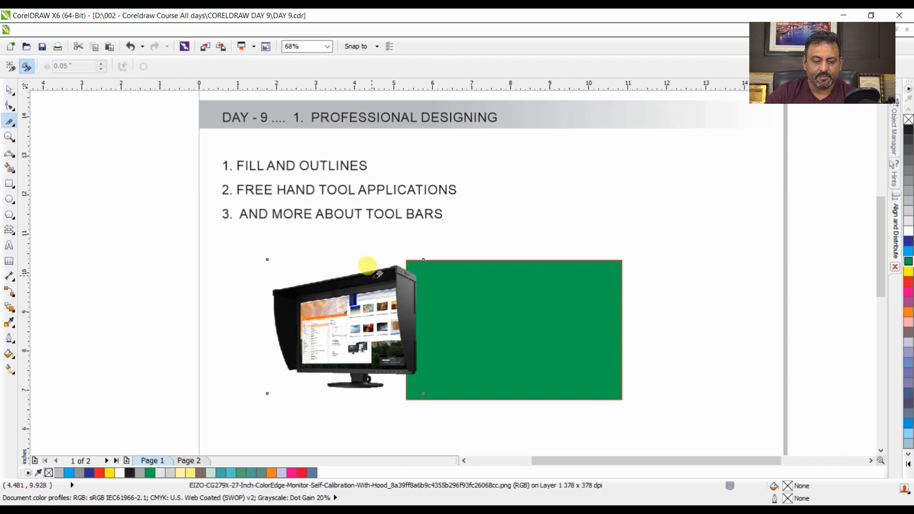
key("space")
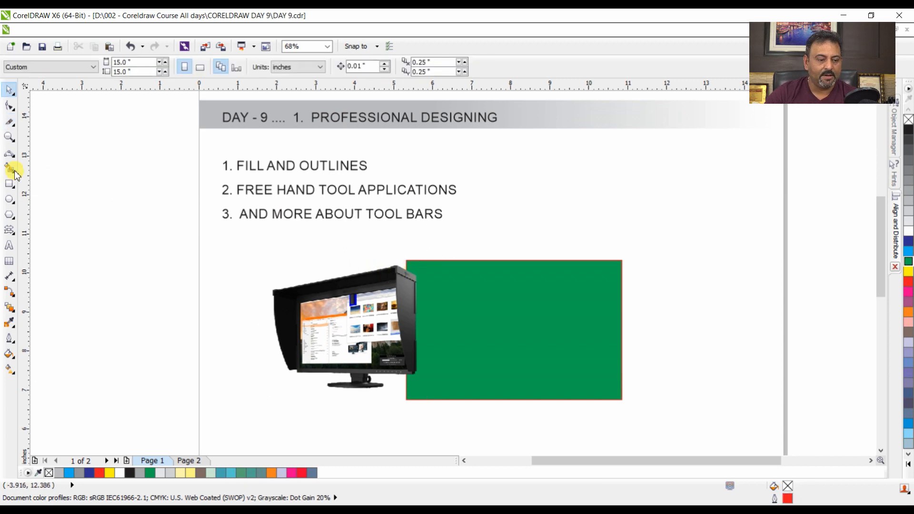
Step: Delete the green rectangle behind the monitor image
left_click(12, 125)
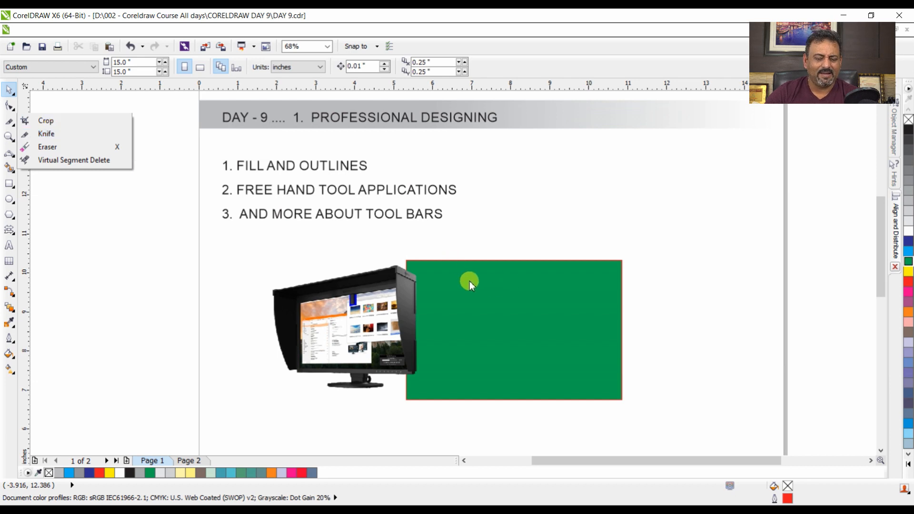
left_click(518, 305)
left_click(450, 308)
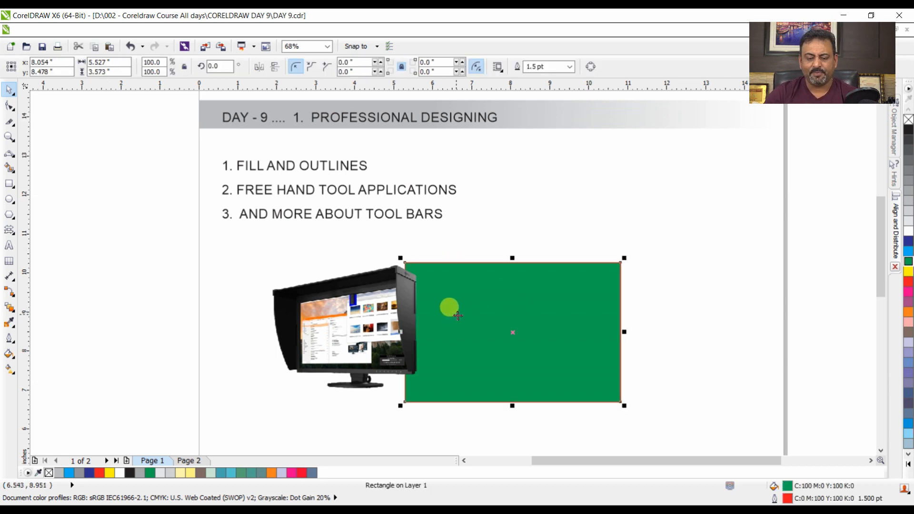
key("Delete")
Step: Move the monitor image across the page to about X 8.7, Y 9.0 inches
left_click(371, 304)
left_click_drag(361, 310, 554, 299)
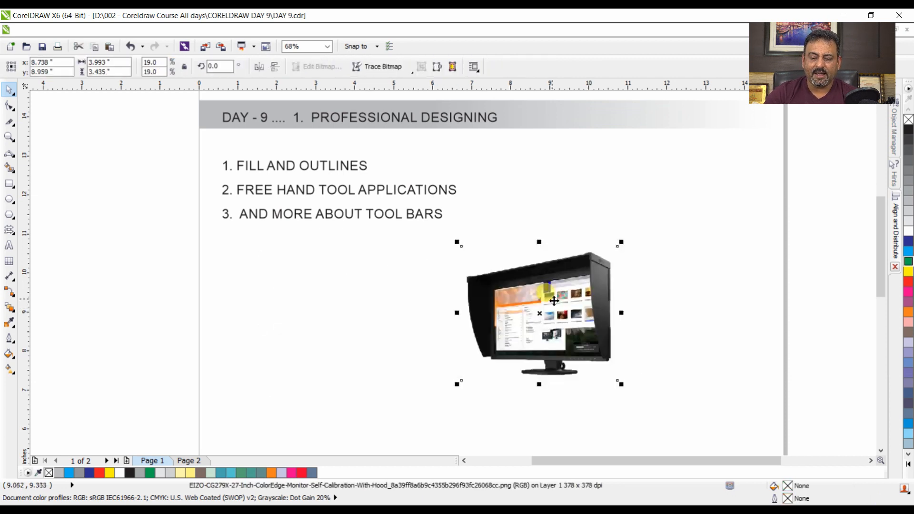
key("Escape")
left_click(541, 290)
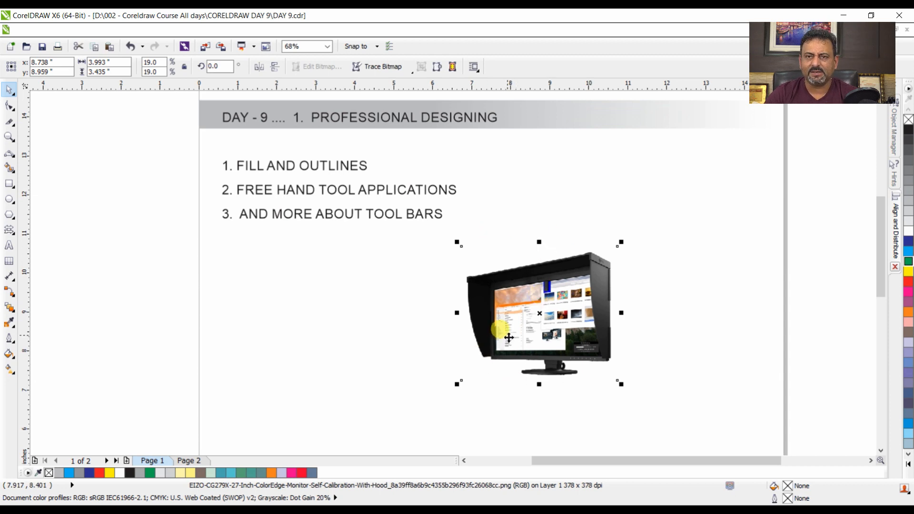
Step: Erase freehand strokes across the upper part of the monitor image and its stand with the Eraser at 0.05 inch width
left_click(8, 138)
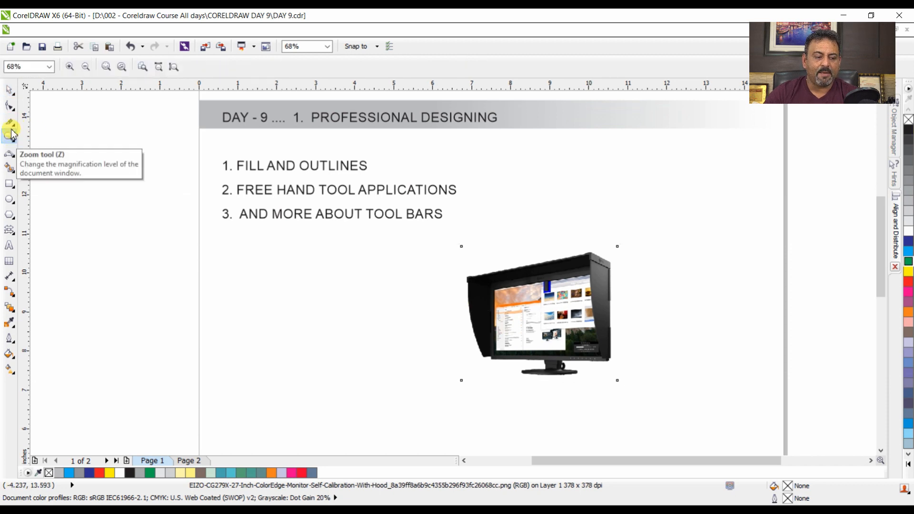
left_click(11, 123)
left_click(68, 146)
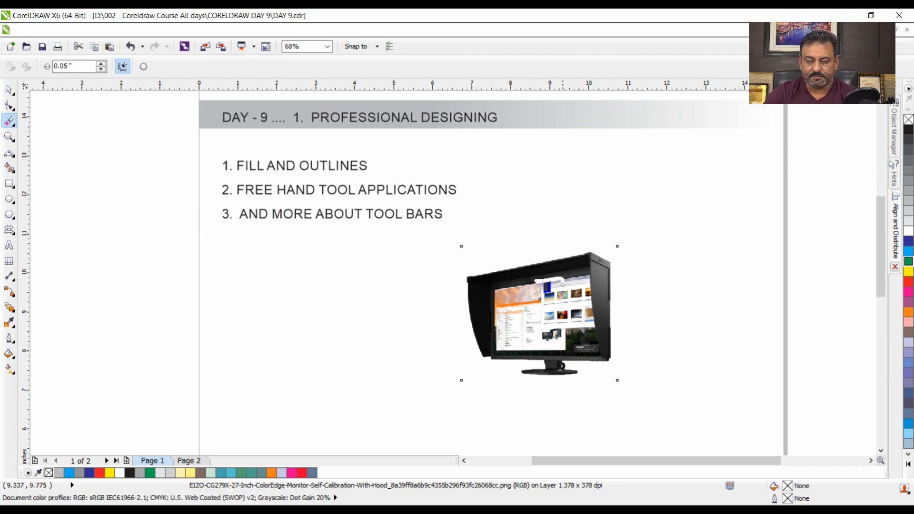
mouse_move(568, 267)
left_mouse_down()
mouse_move(509, 290)
mouse_move(532, 271)
mouse_move(468, 271)
left_mouse_up()
key("space")
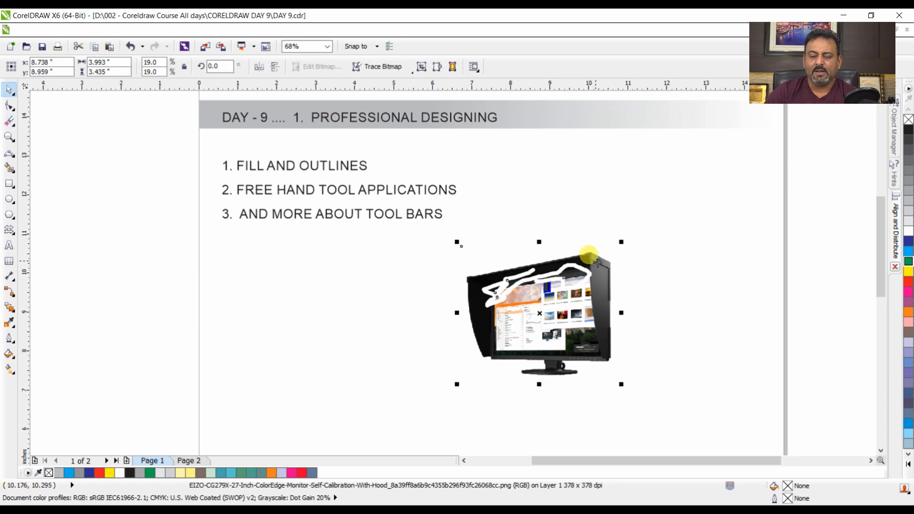
key("space")
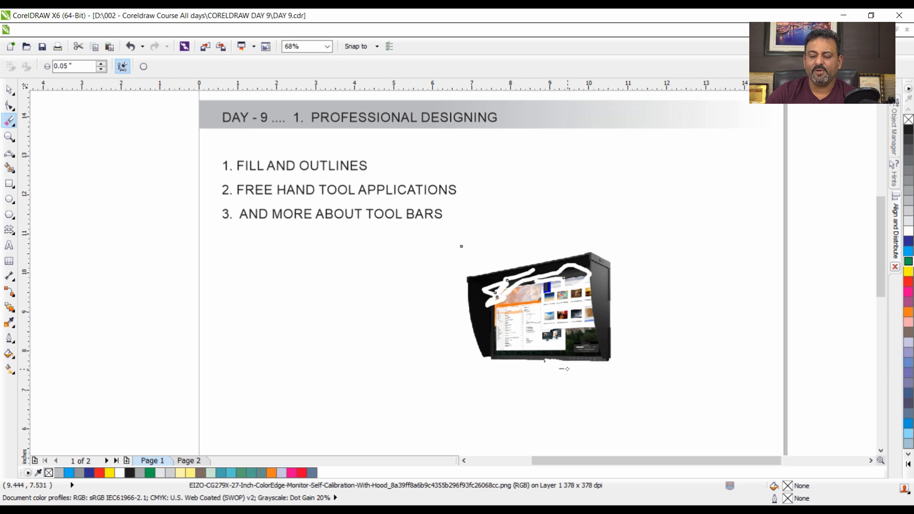
key("space")
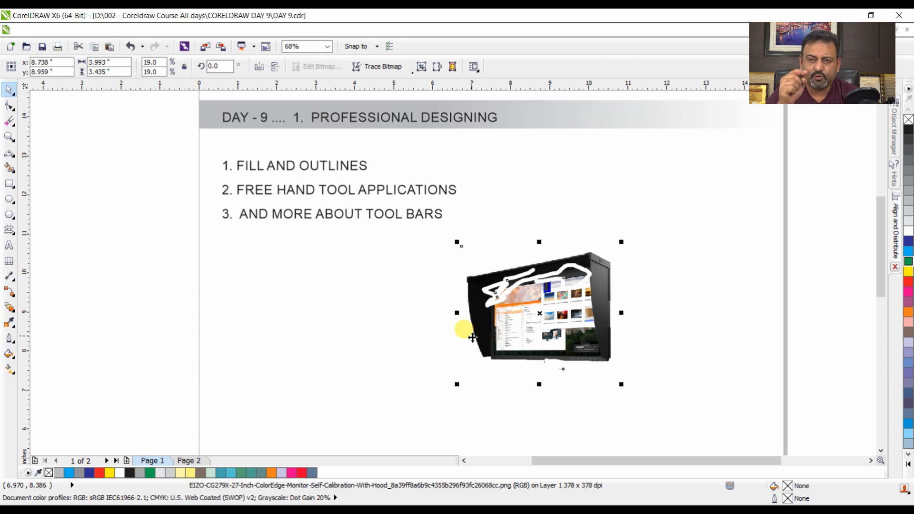
left_click(6, 122)
left_click(76, 146)
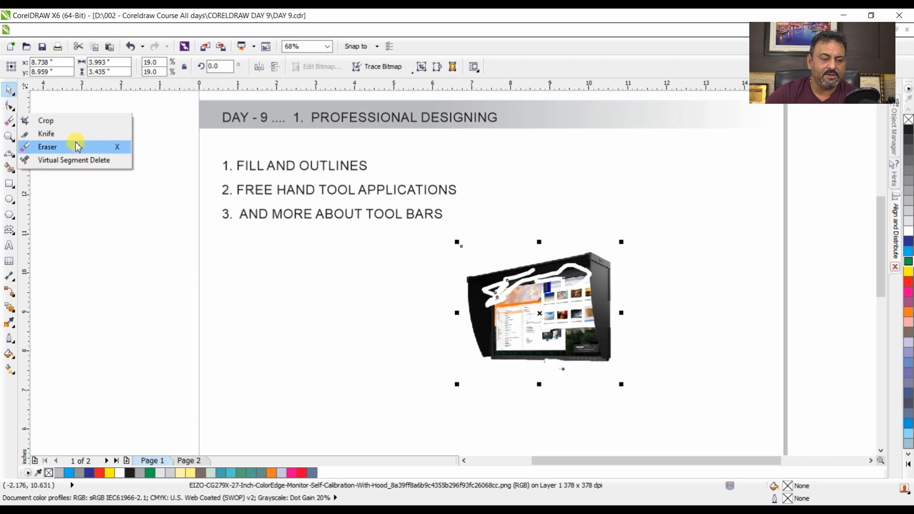
left_click(94, 185)
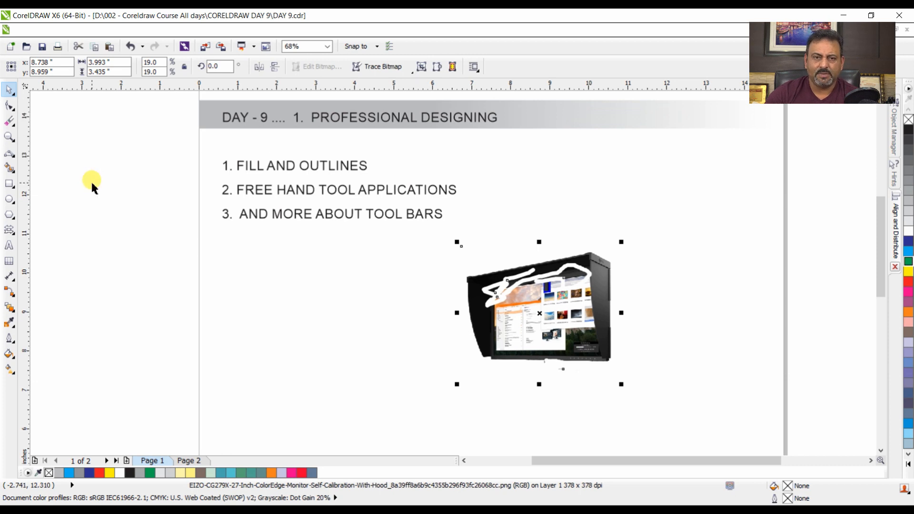
left_click(9, 125)
left_click(58, 123)
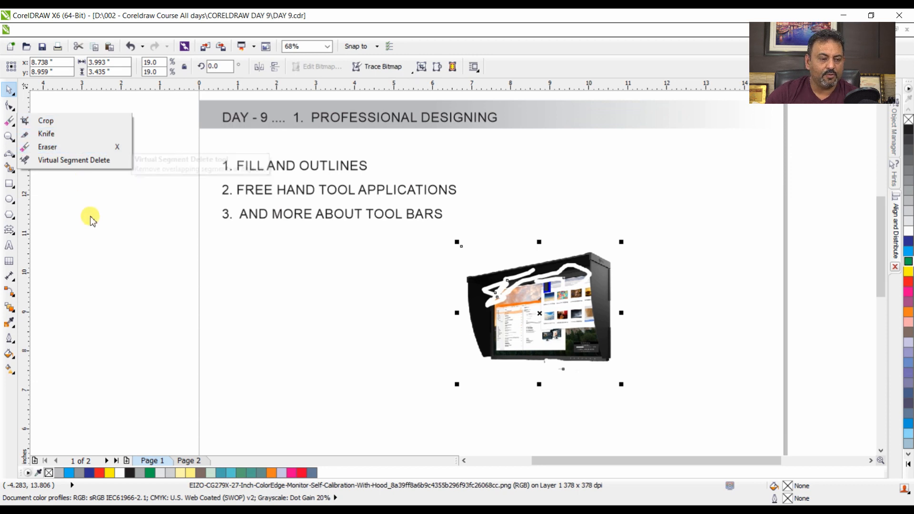
left_click(9, 106)
left_click(10, 121)
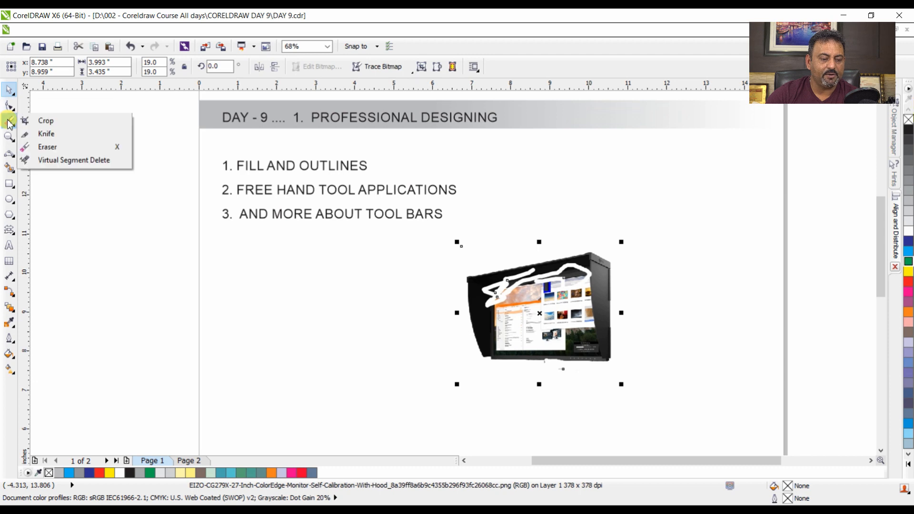
left_click(44, 144)
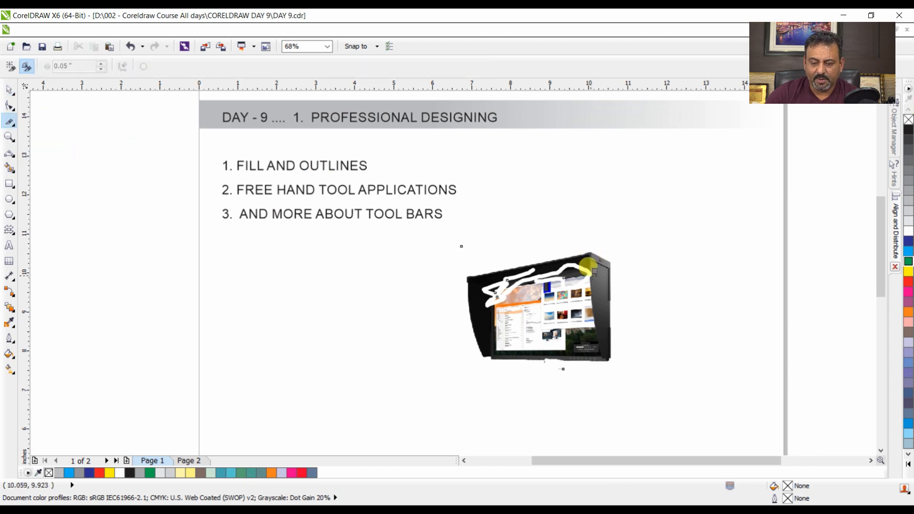
Step: Move the partly erased monitor image up to about X 9.5, Y 10.1 inches and delete it
key("space")
left_click_drag(610, 271, 638, 228)
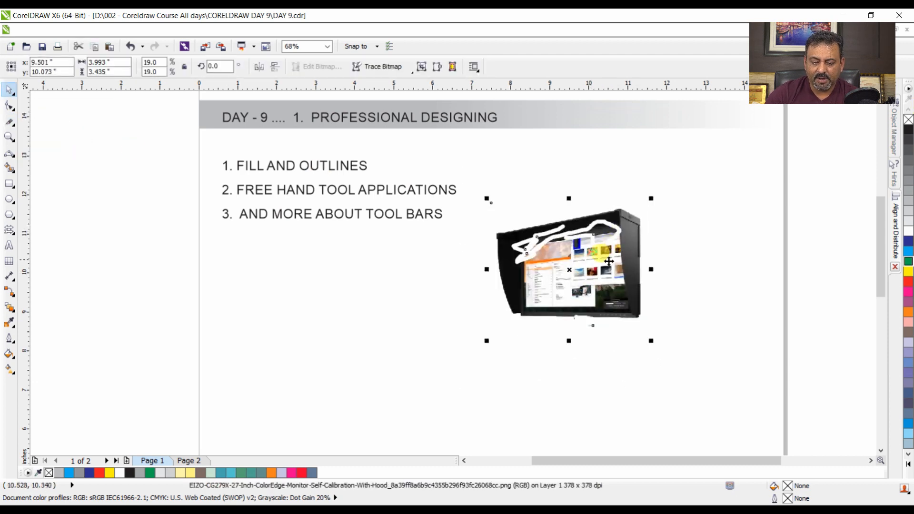
key("Delete")
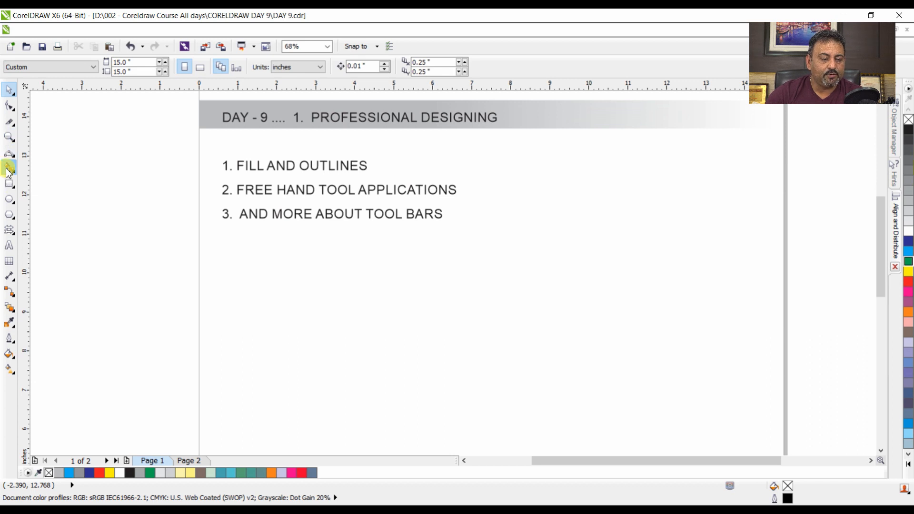
Step: Draw a rectangle about 1.54 by 1.42 inches below the topic list and fill it with blue
left_click(10, 183)
left_click_drag(297, 263, 358, 319)
key("space")
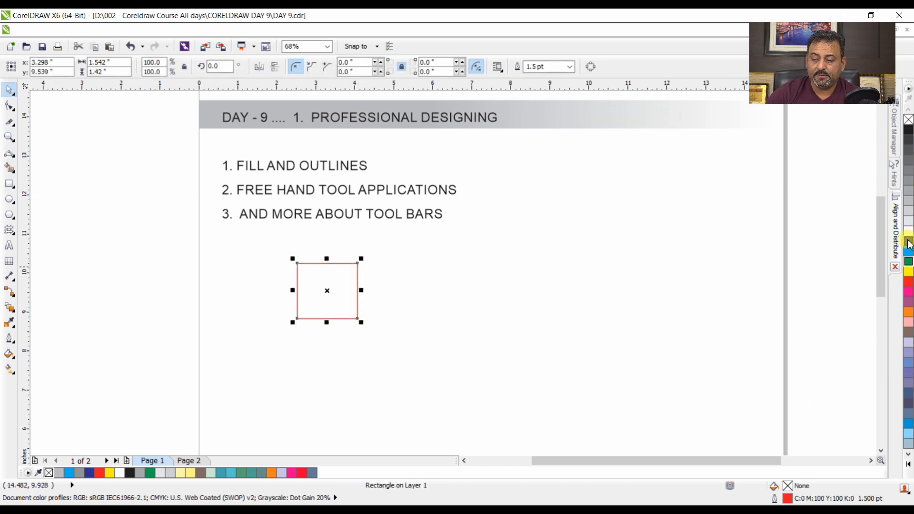
left_click(908, 241)
Step: Inspect the blue square up close with the Zoom and Pan tools, and return to the page view
left_click(9, 136)
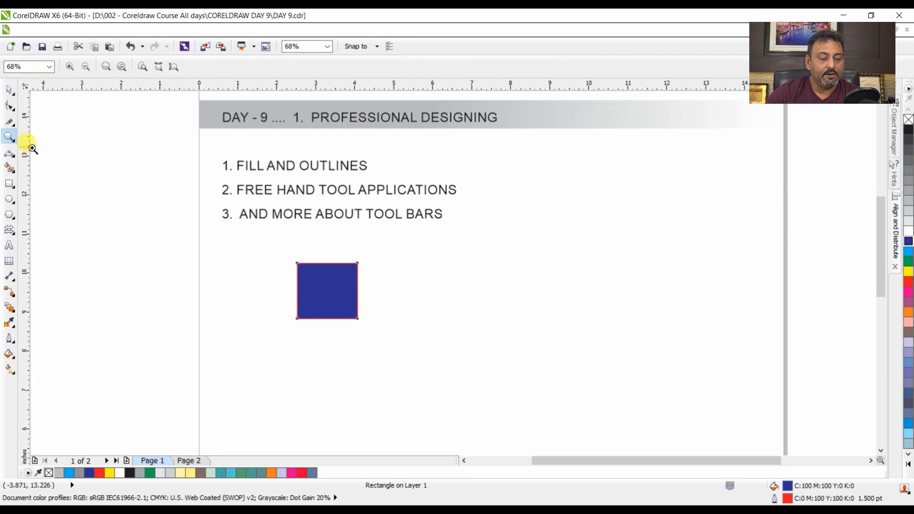
left_click(10, 138)
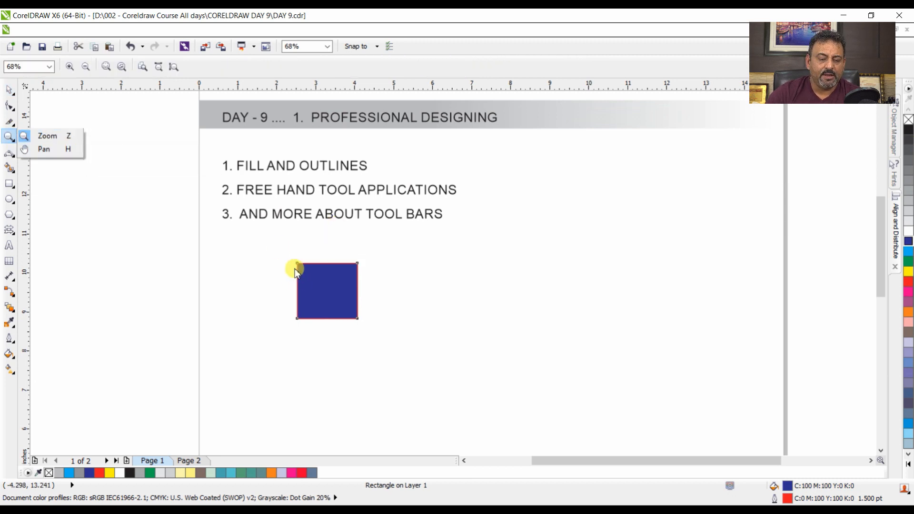
left_click_drag(290, 259, 379, 327)
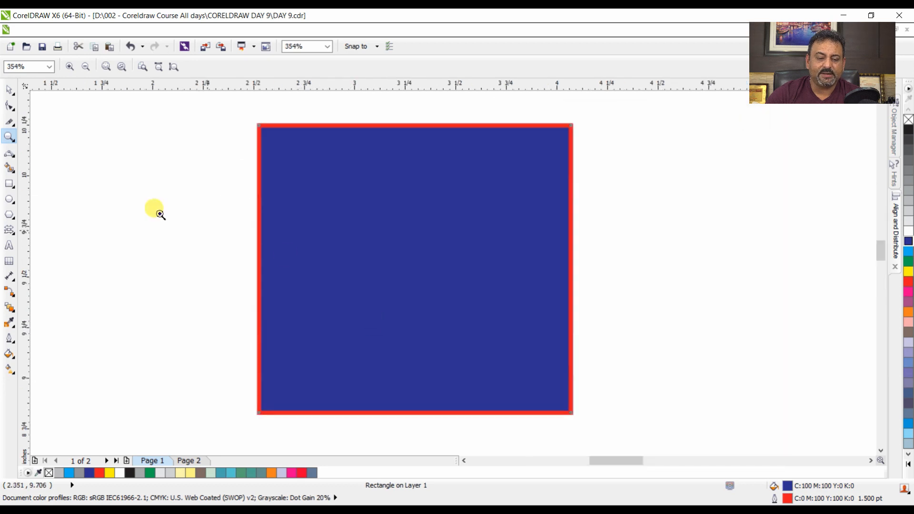
left_click(12, 141)
left_click(38, 149)
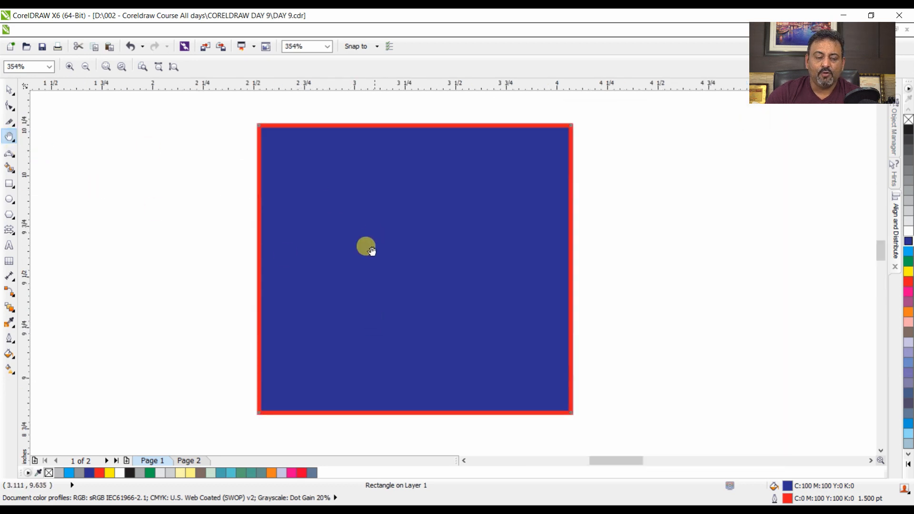
left_click_drag(367, 247, 410, 266)
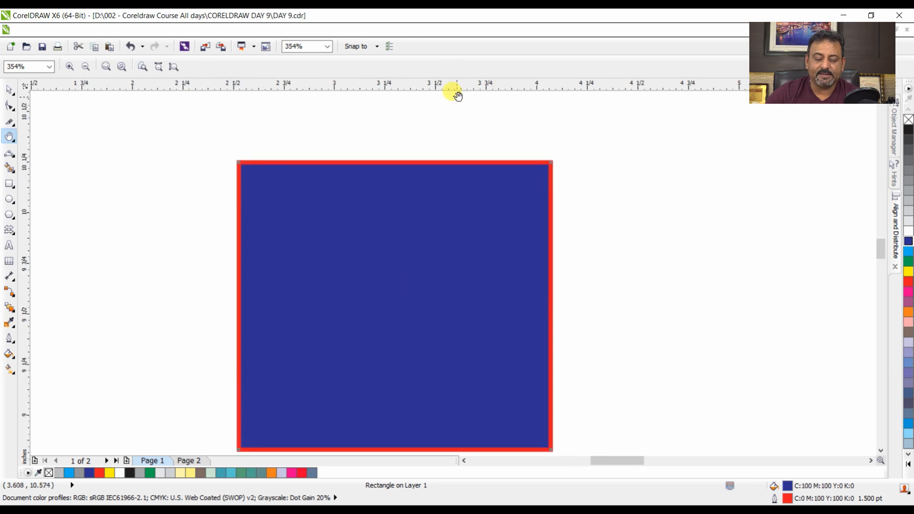
key("F4")
scroll(457, 95, "down", 1)
left_click_drag(340, 245, 385, 263)
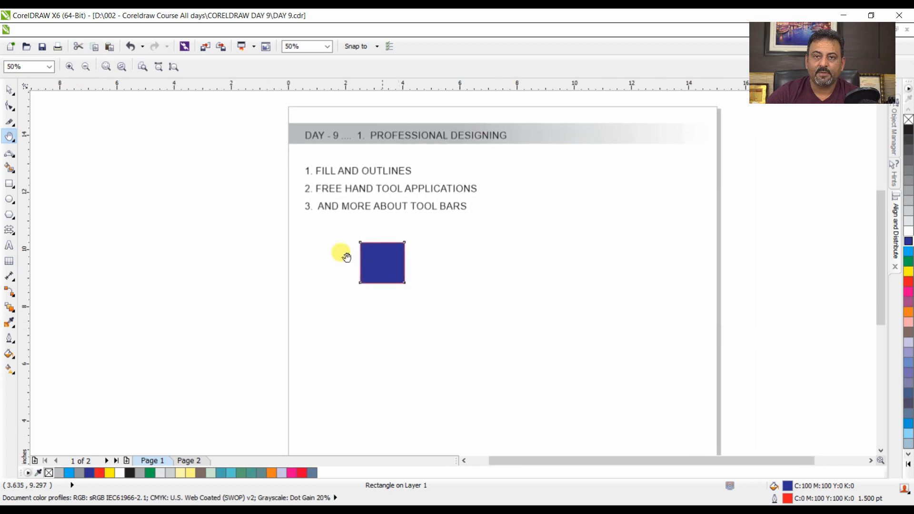
left_click(11, 141)
left_click(58, 137)
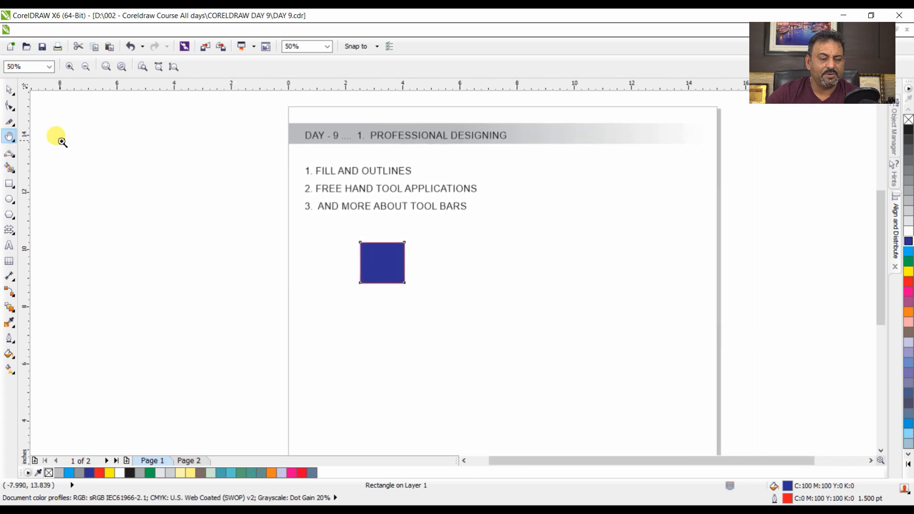
Step: Delete the blue square below the topic list
left_click(8, 160)
left_click(65, 153)
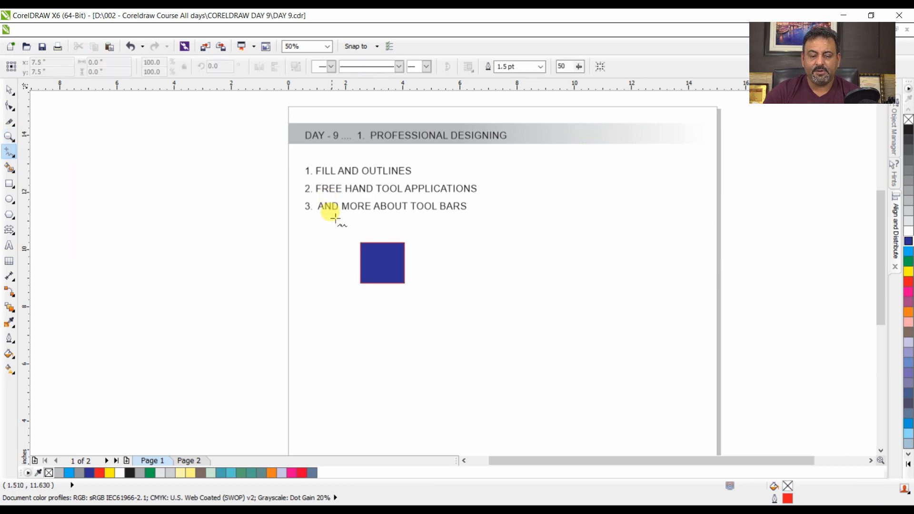
key("space")
left_click(378, 255)
key("Delete")
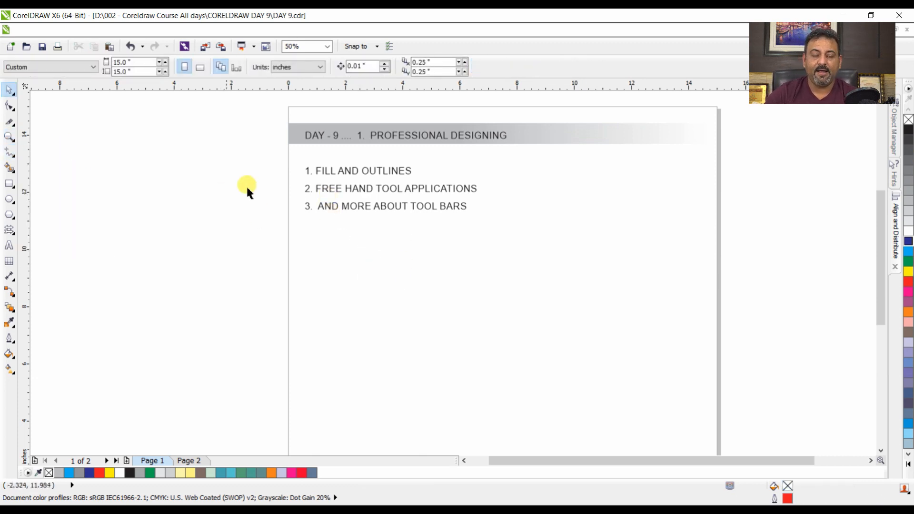
key("F2")
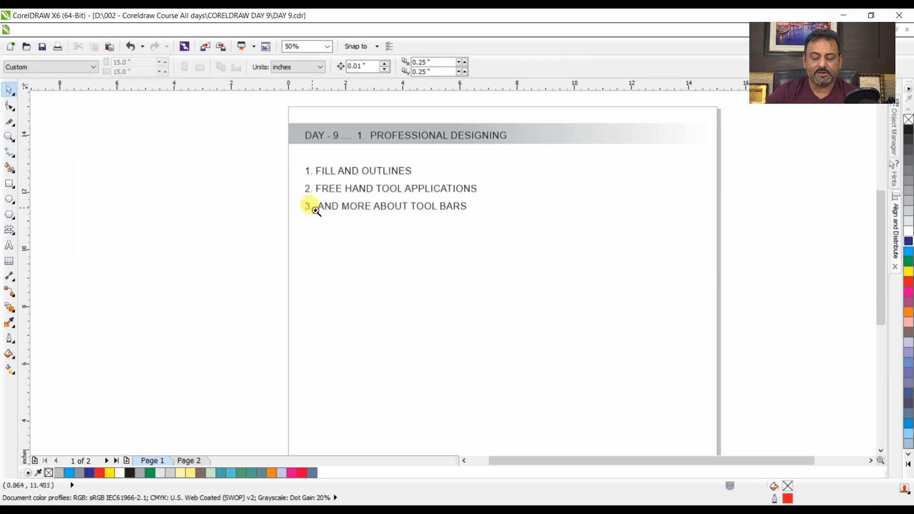
left_click_drag(313, 208, 661, 413)
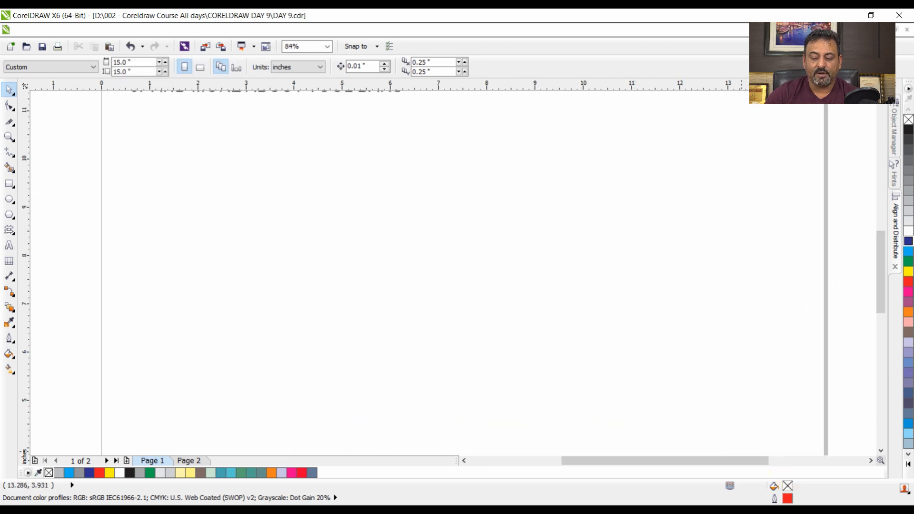
left_click(814, 509)
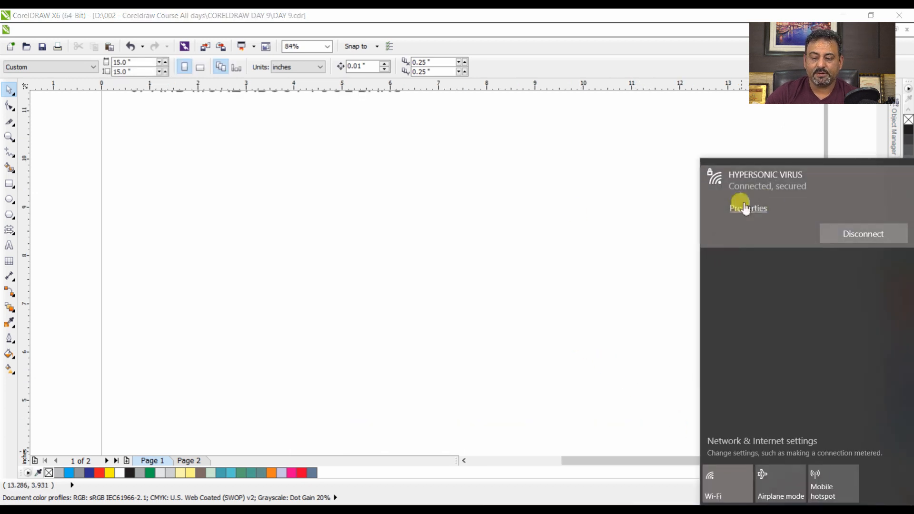
left_click(394, 223)
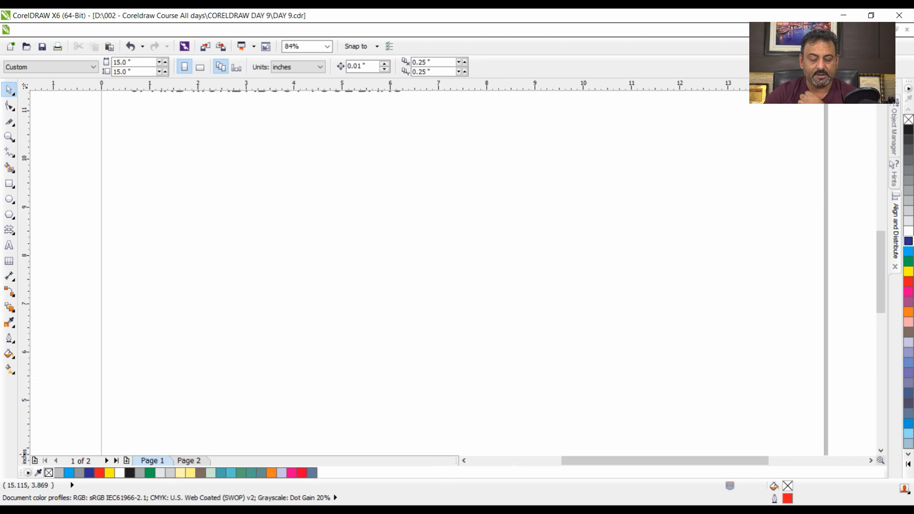
Step: Switch to the Chrome browser and open google.com
left_click(828, 509)
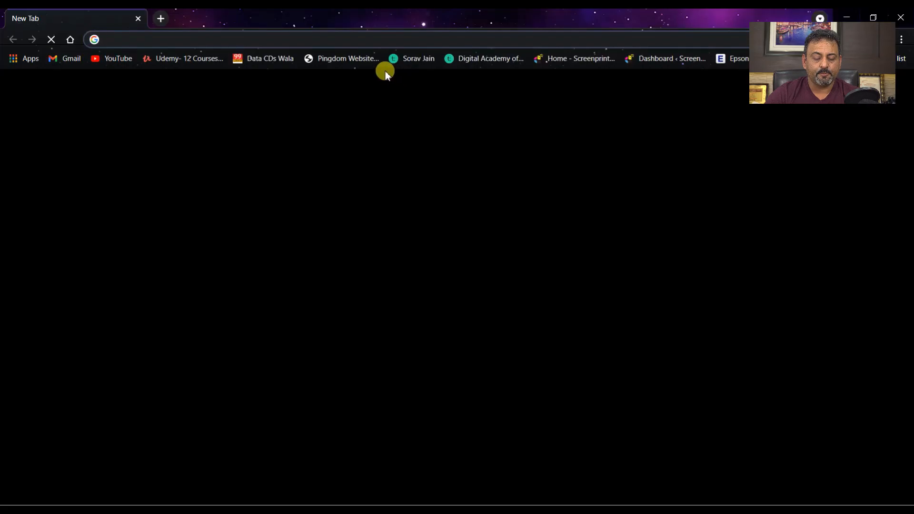
left_click(376, 38)
type("google.com")
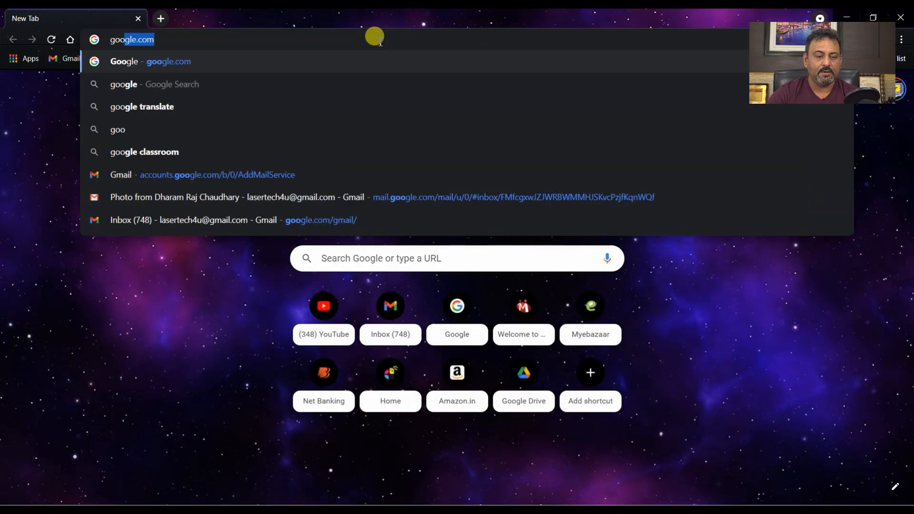
key("Return")
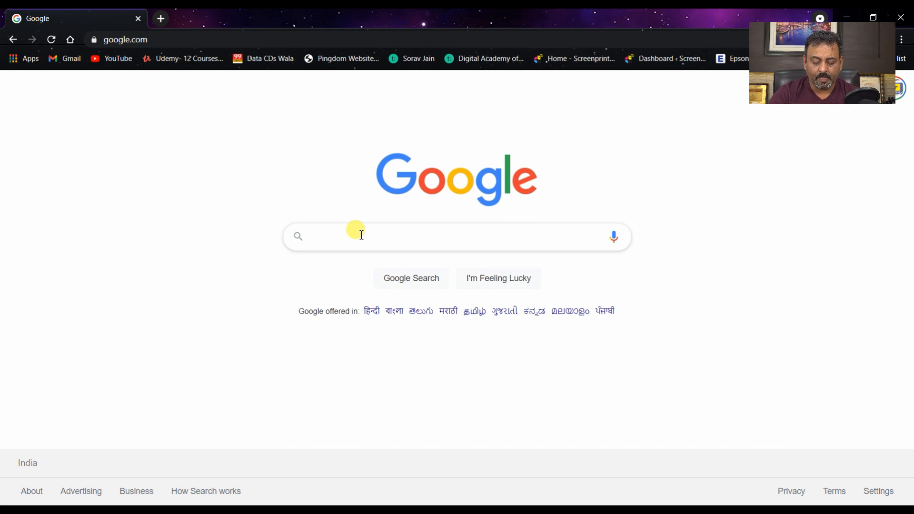
Step: Search Google for "smiling sheep" and refine the search to "smiling sheep cartoon"
type("bl")
key("BackSpace")
key("BackSpace")
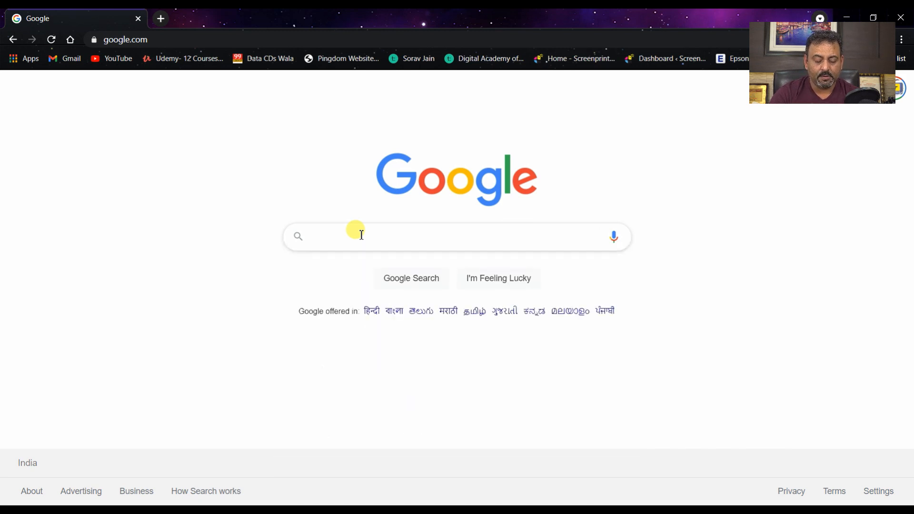
type("smi")
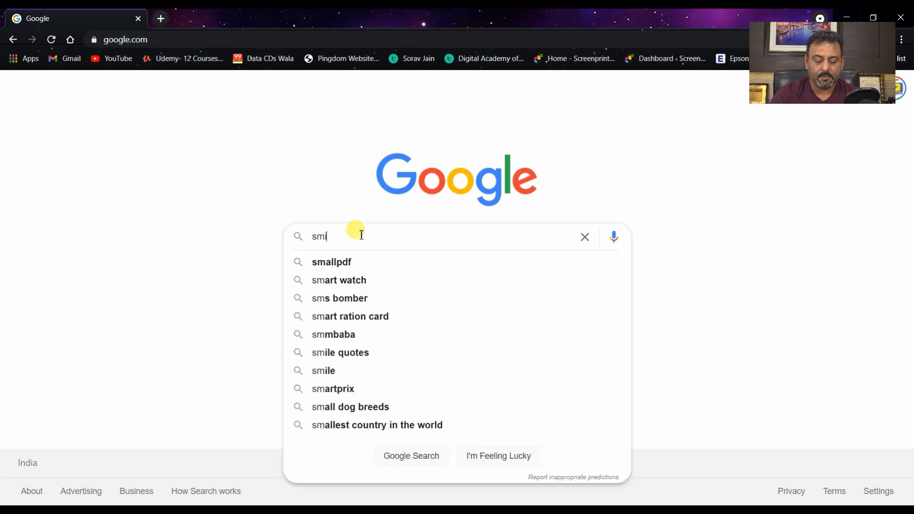
type("ling sheep")
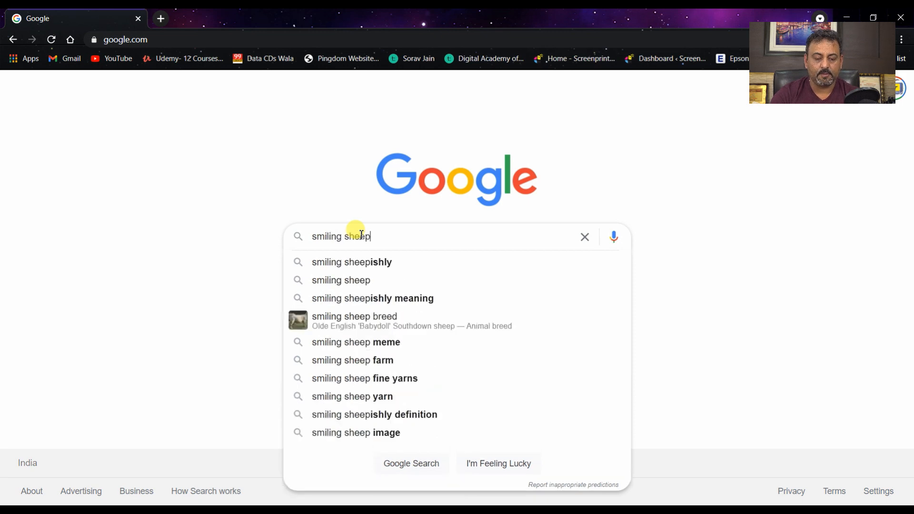
key("Return")
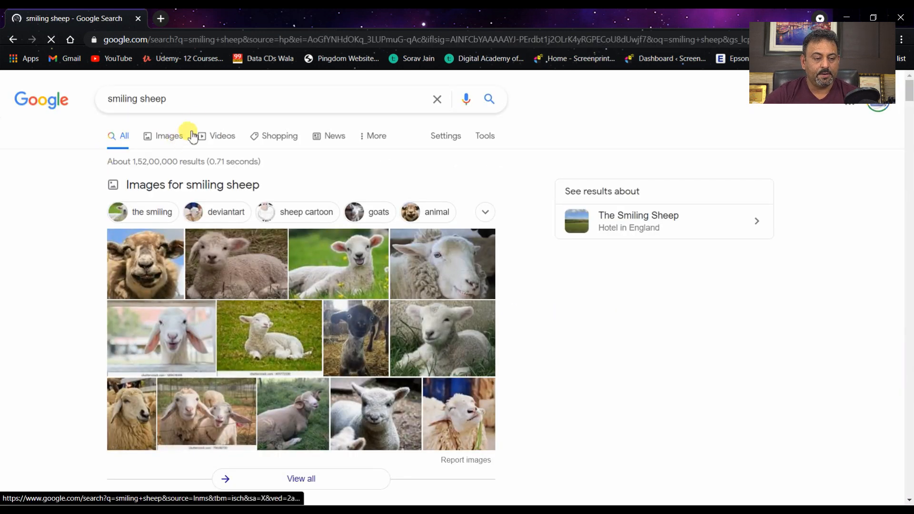
left_click(199, 99)
type("cartoon")
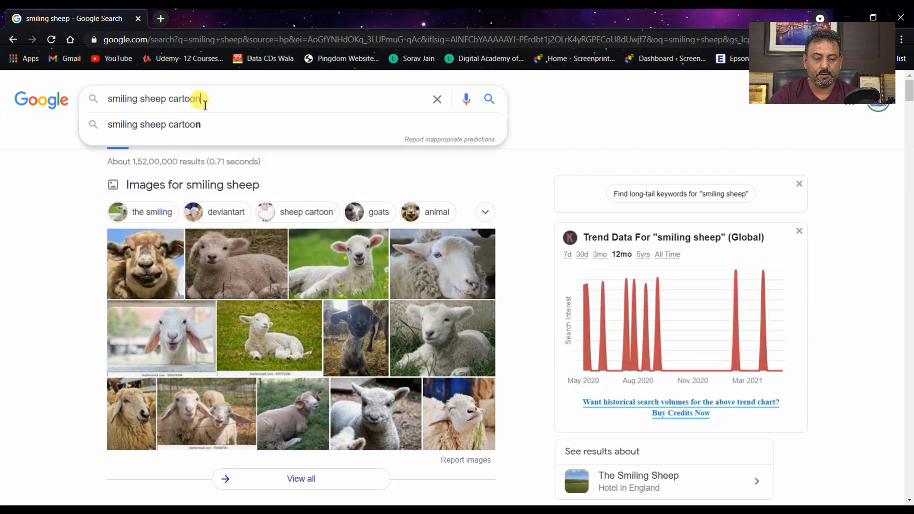
key("Return")
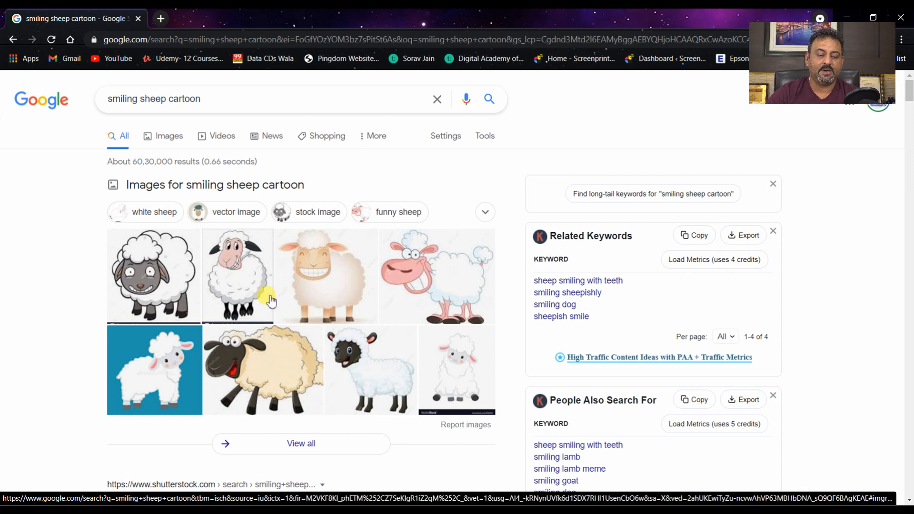
Step: Open the pink-faced sheep from alamy in the image results and save it to the Desktop as smiling-sheep-cartoon-DMYNWP.jpg
left_click(234, 282)
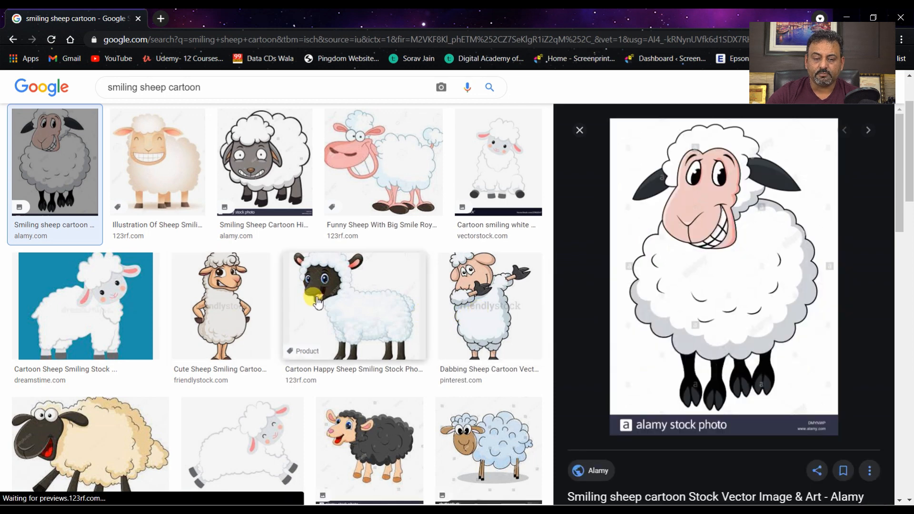
right_click(748, 294)
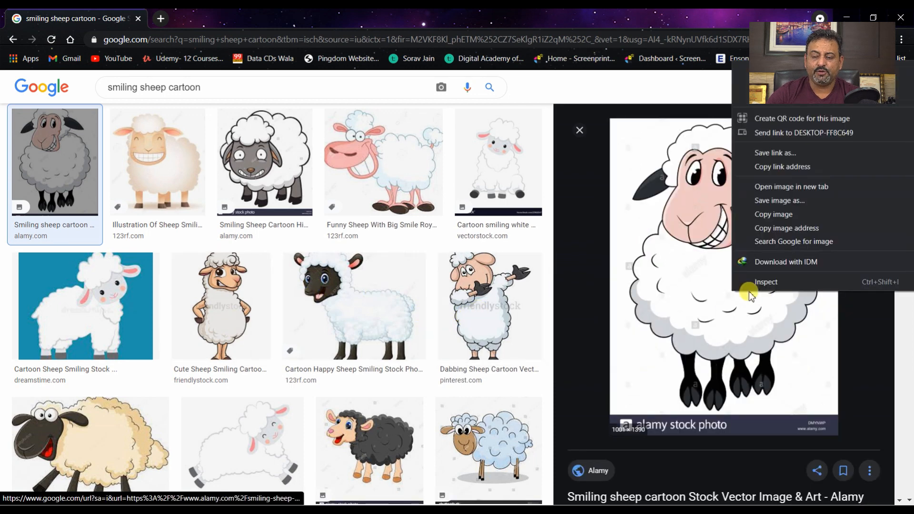
left_click(794, 212)
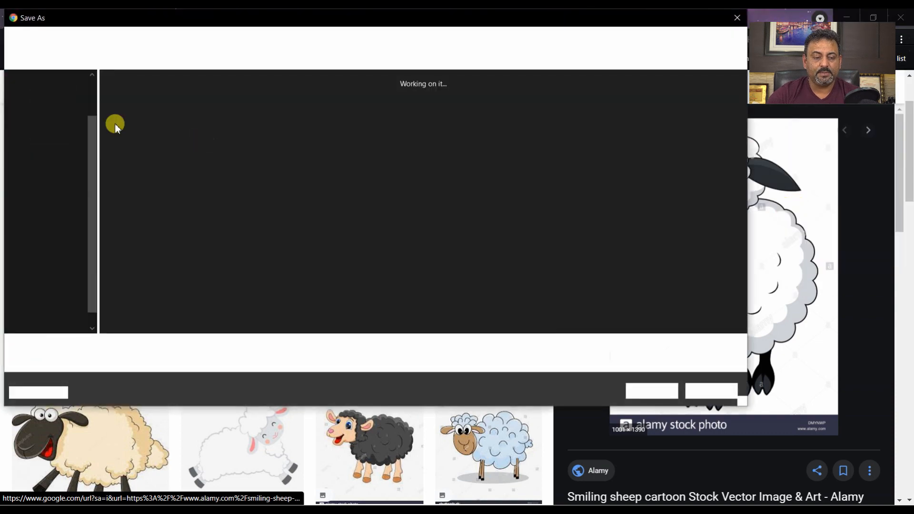
left_click(72, 216)
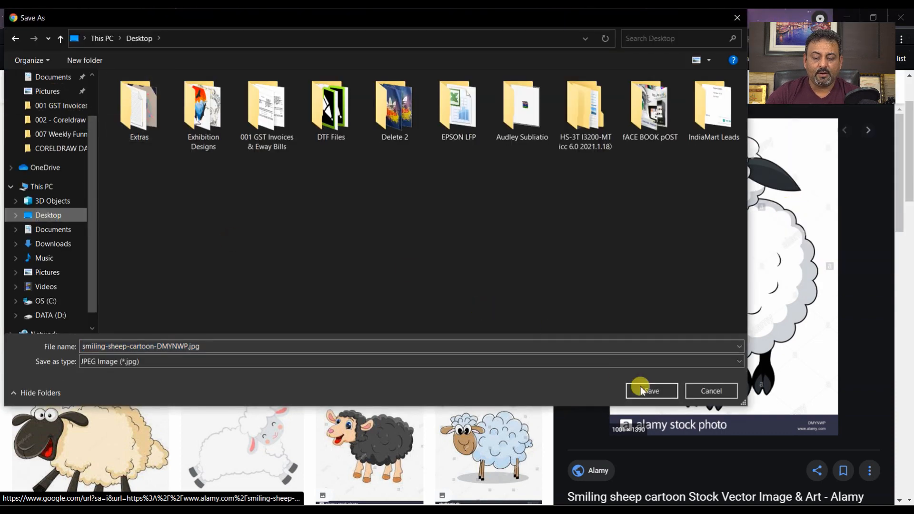
left_click(649, 390)
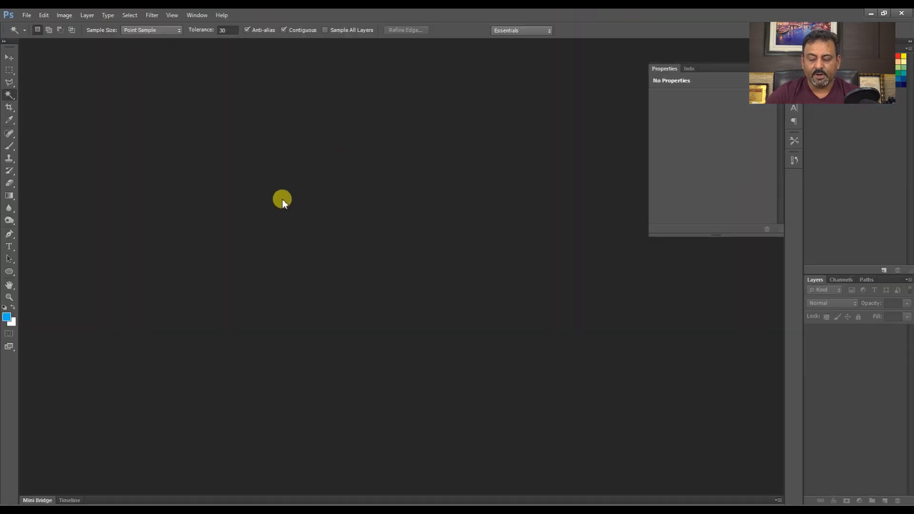
Step: Switch to Photoshop and open smiling-sheep-cartoon-DMYNWP.jpg from the Desktop
double_click(285, 195)
left_click(304, 209)
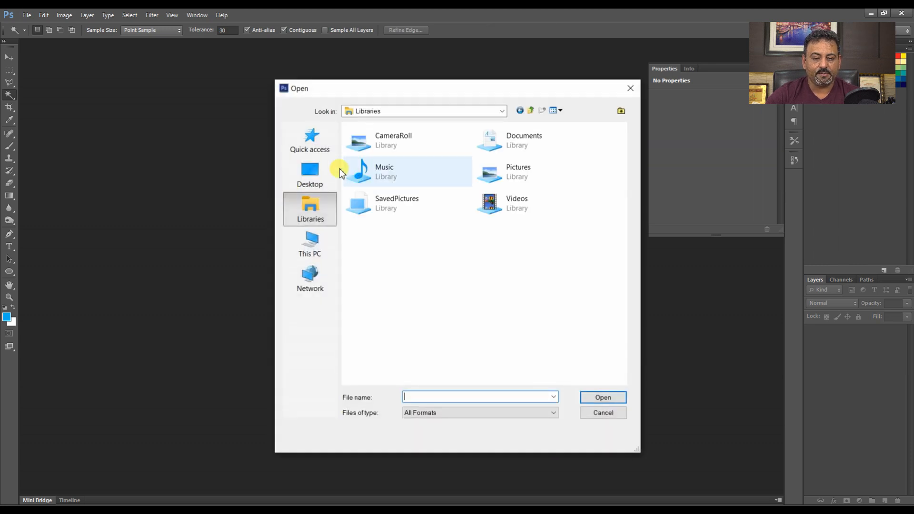
left_click(309, 174)
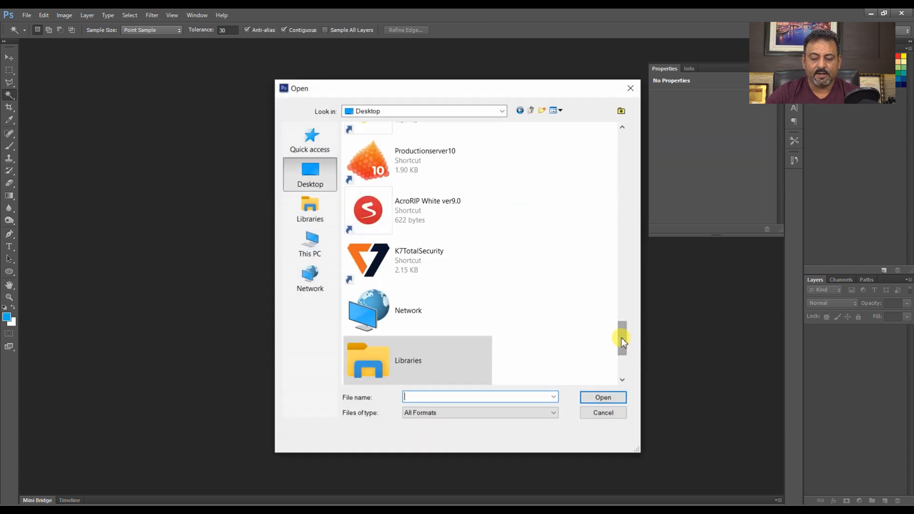
left_click_drag(621, 338, 619, 116)
left_click(364, 202)
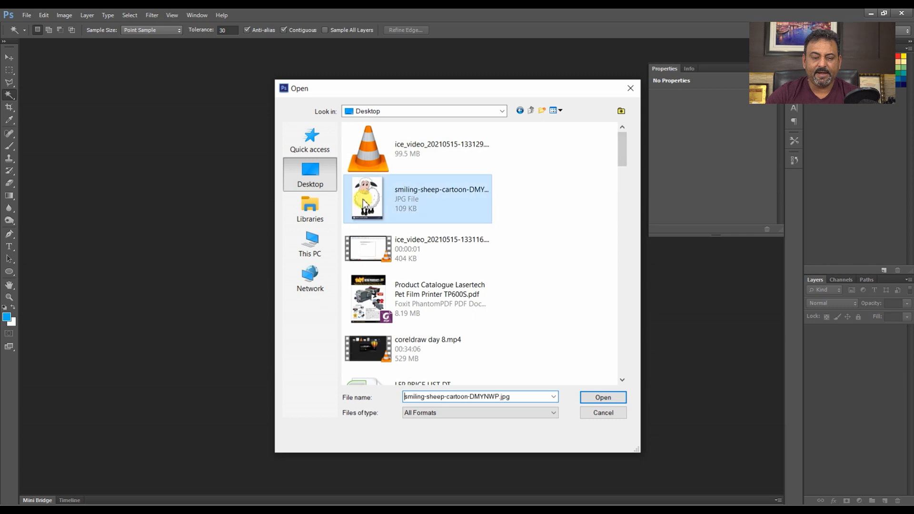
double_click(364, 203)
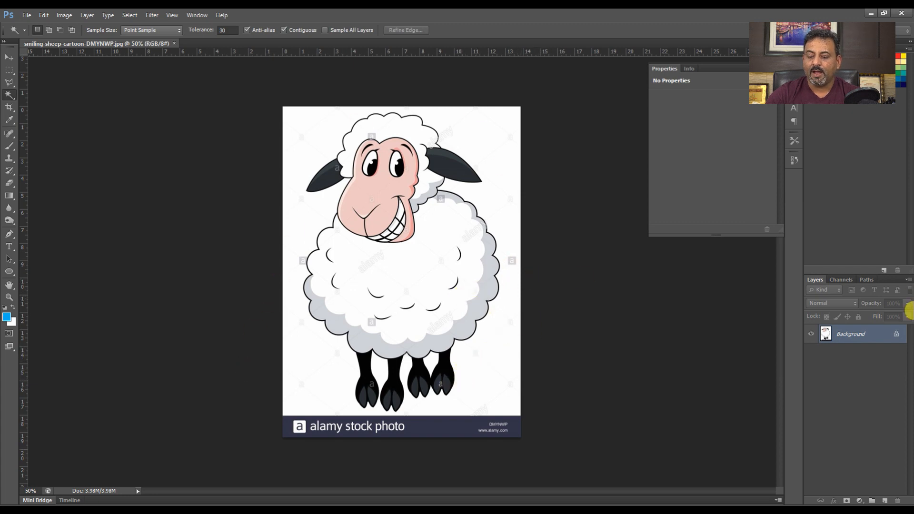
Step: Convert the locked Background into Layer 0 and delete the white area around the sheep with the Magic Wand tool
double_click(896, 337)
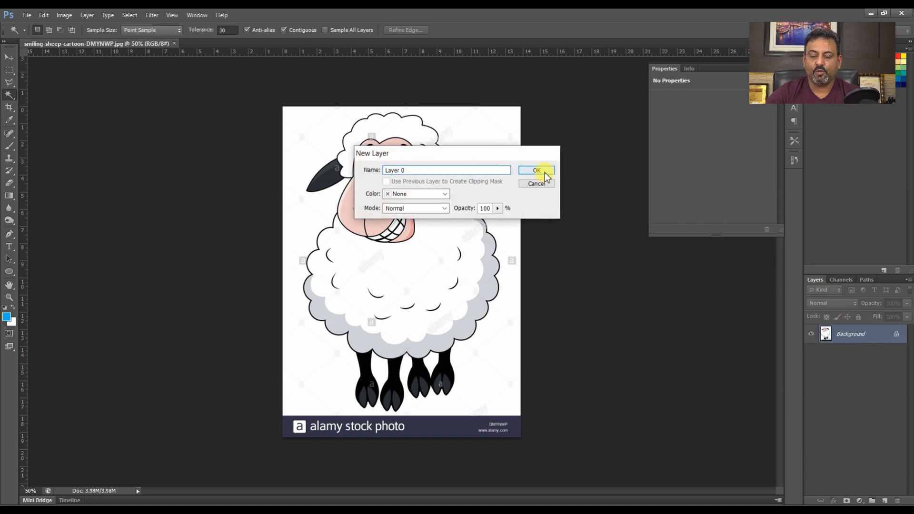
left_click(542, 171)
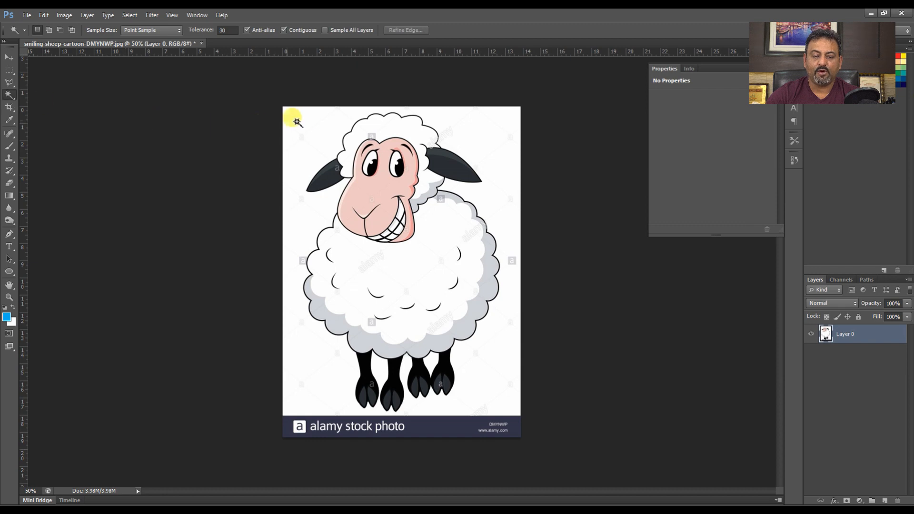
left_click(318, 127)
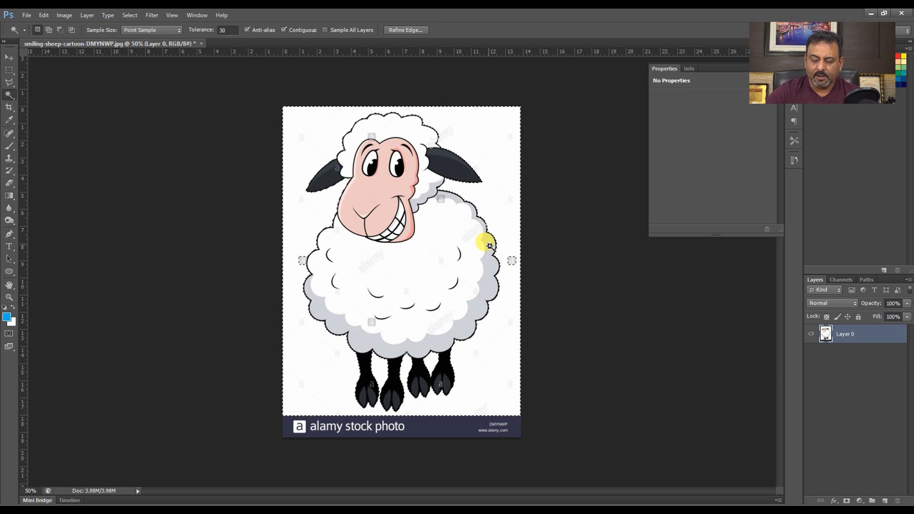
key("Delete")
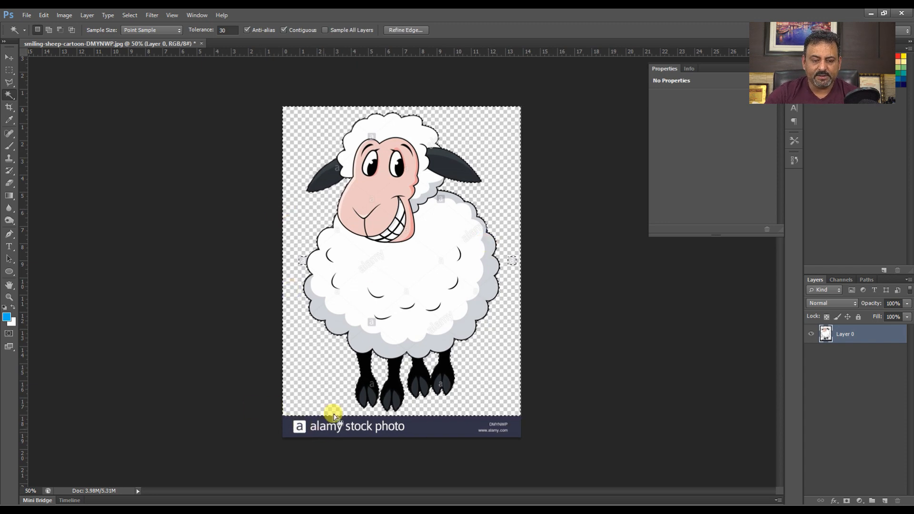
key("alt+f")
key("a")
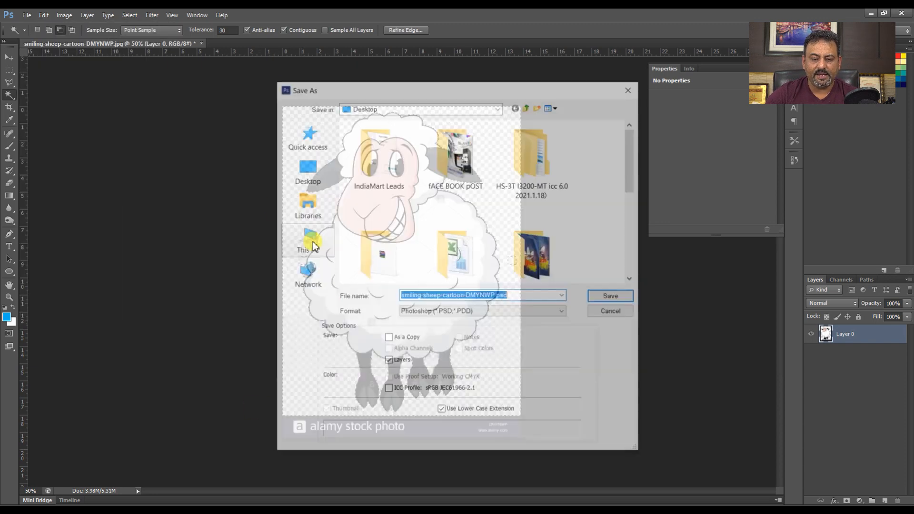
key("Escape")
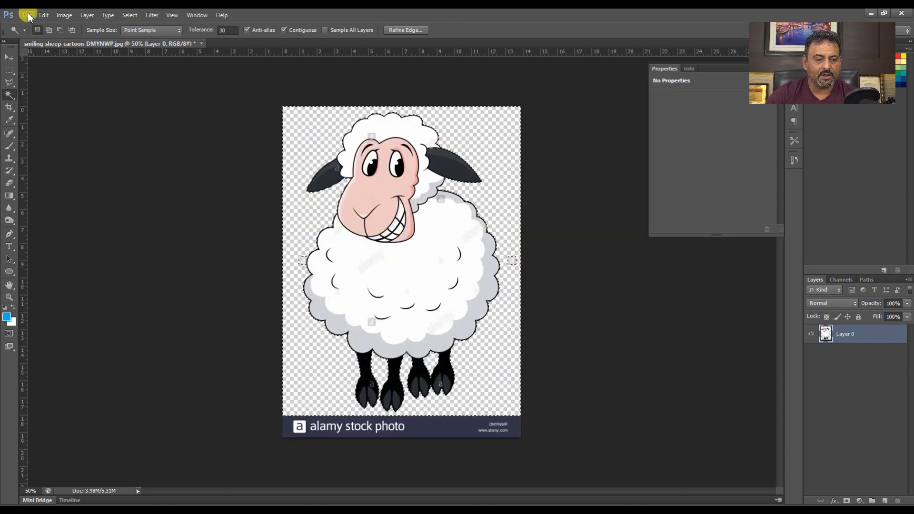
Step: Save the cut-out sheep to the Desktop in PNG format with Smallest / Slow compression and no interlacing
left_click(28, 16)
left_click(78, 158)
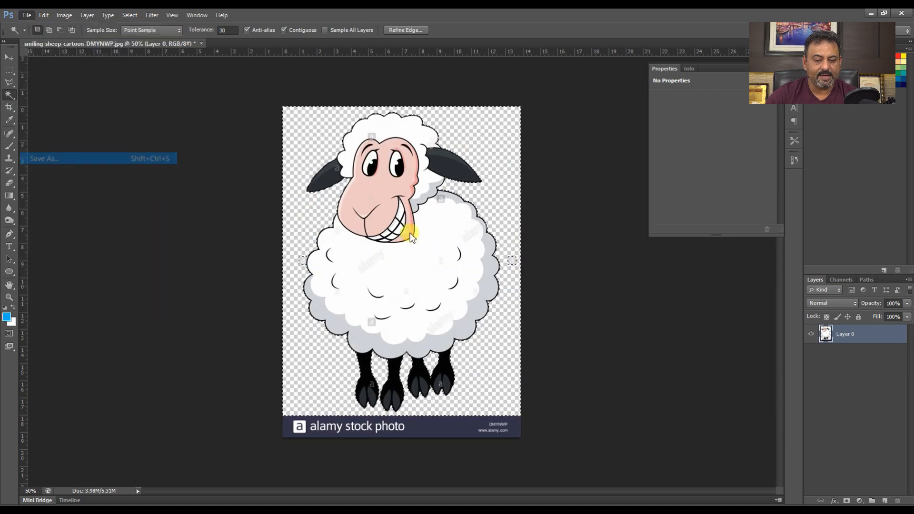
left_click(402, 311)
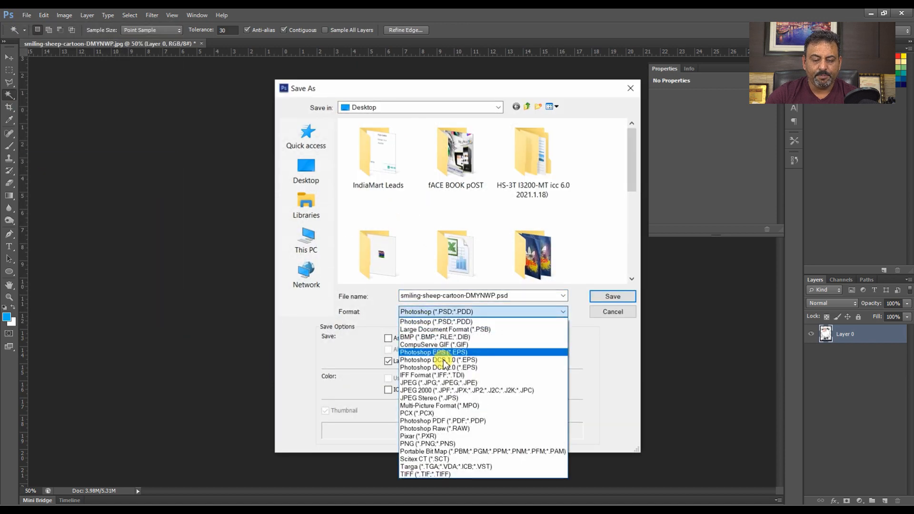
left_click(460, 436)
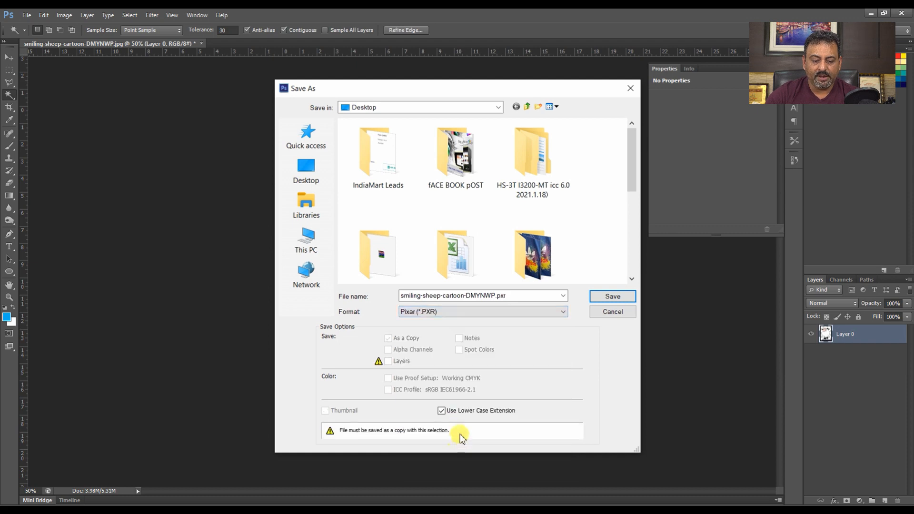
left_click(504, 314)
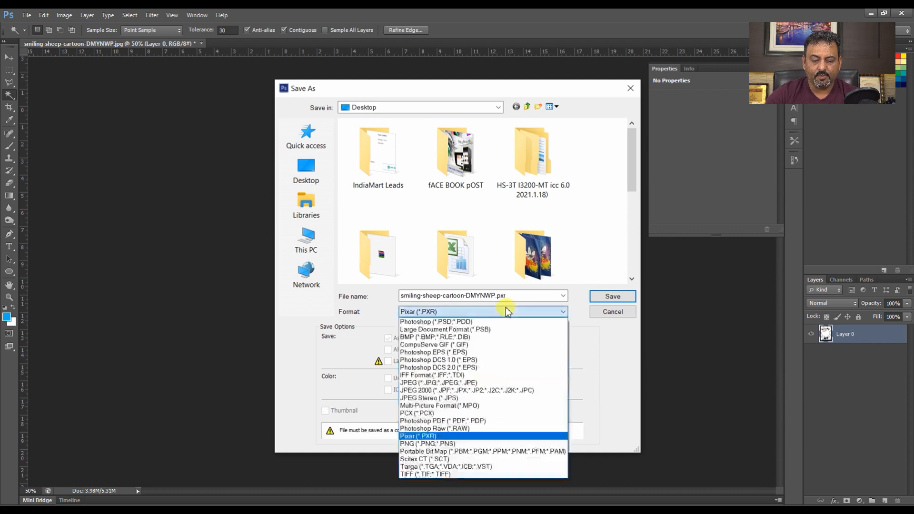
left_click(469, 443)
left_click(606, 300)
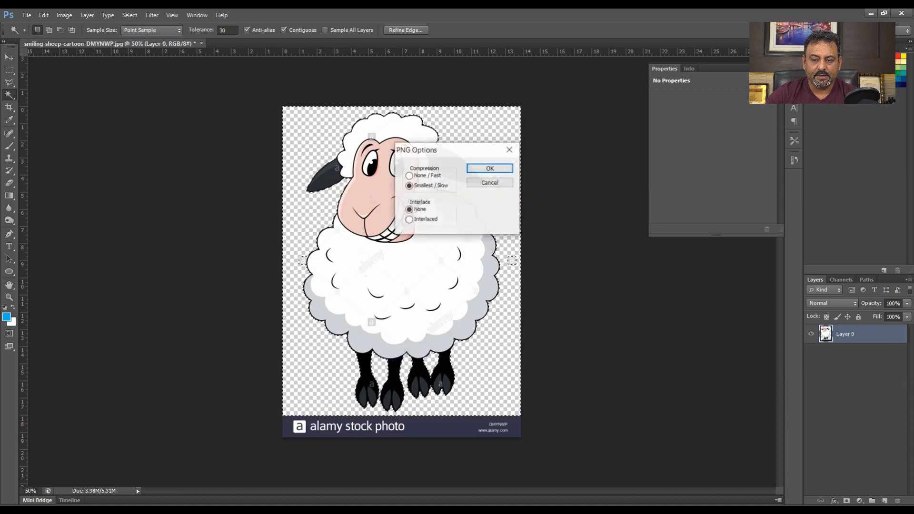
left_click(490, 169)
Step: Switch to CorelDRAW and import smiling-sheep-cartoon-DMYNWP.png from the Desktop
key("alt+Tab")
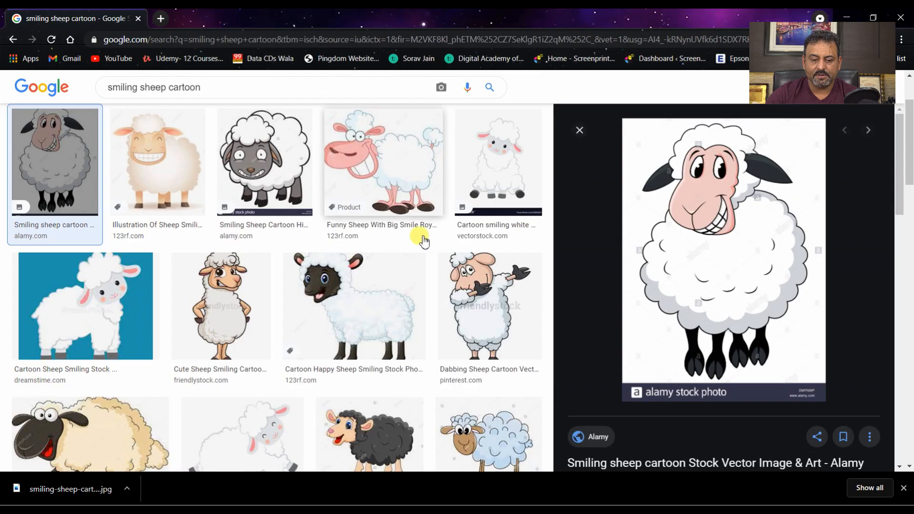
left_click(547, 510)
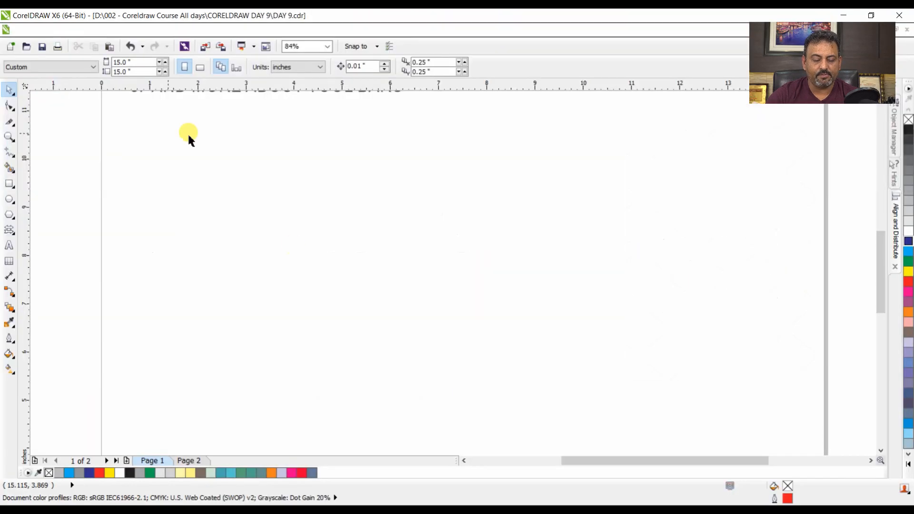
left_click(205, 46)
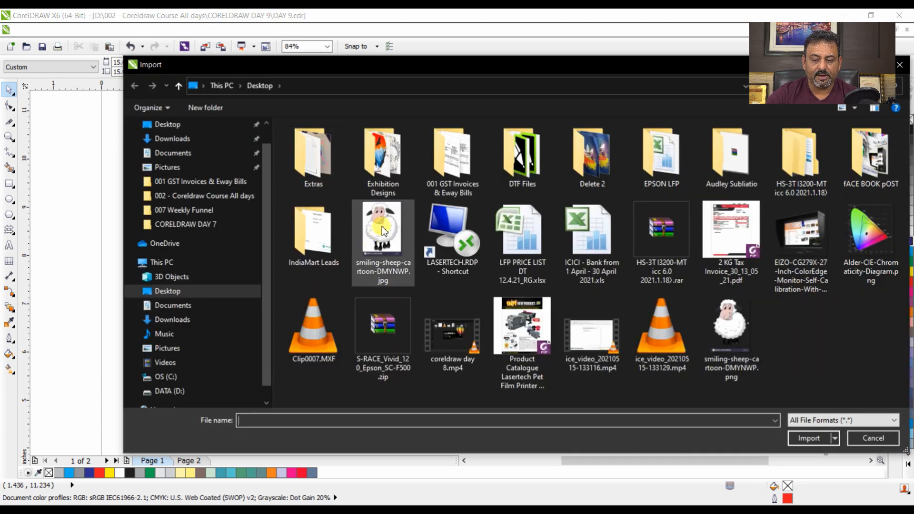
left_click(389, 211)
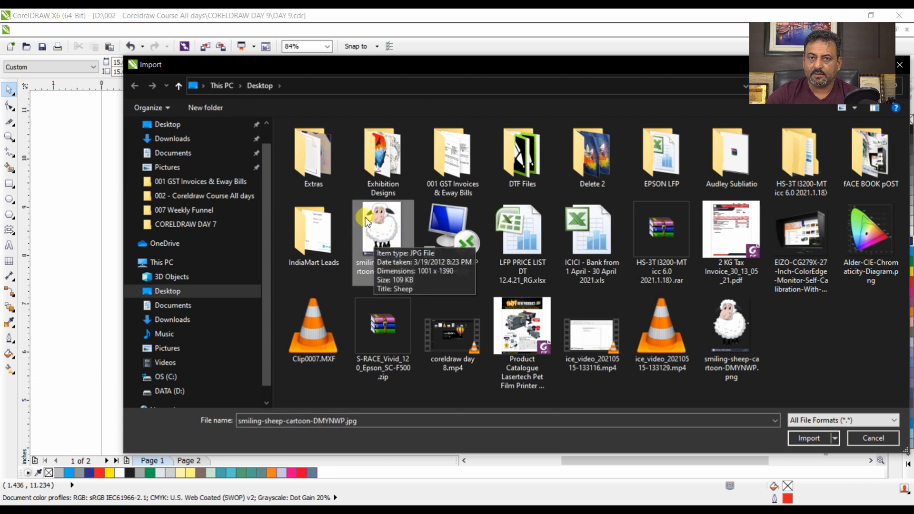
left_click(742, 335)
left_click(810, 441)
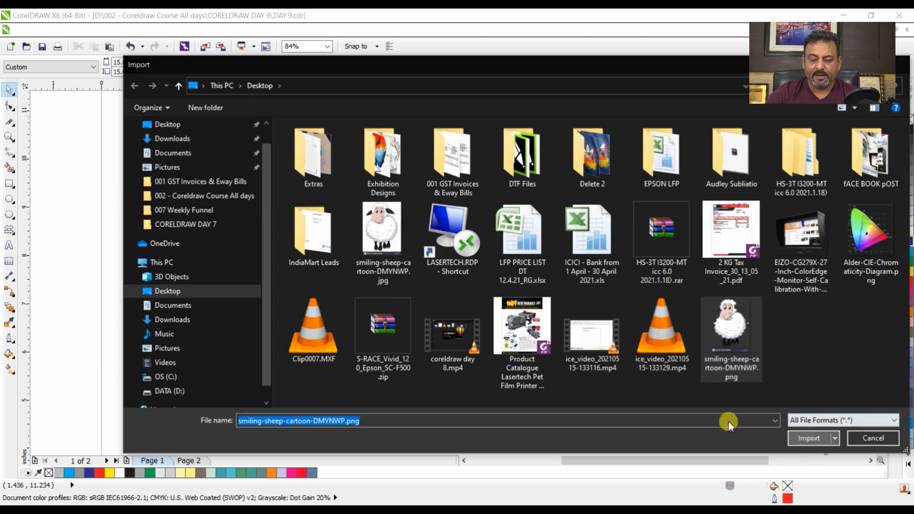
Step: Place the imported sheep in the middle of the page at about 3.68 by 5.10 inches and scale it down slightly
left_click_drag(316, 161, 573, 405)
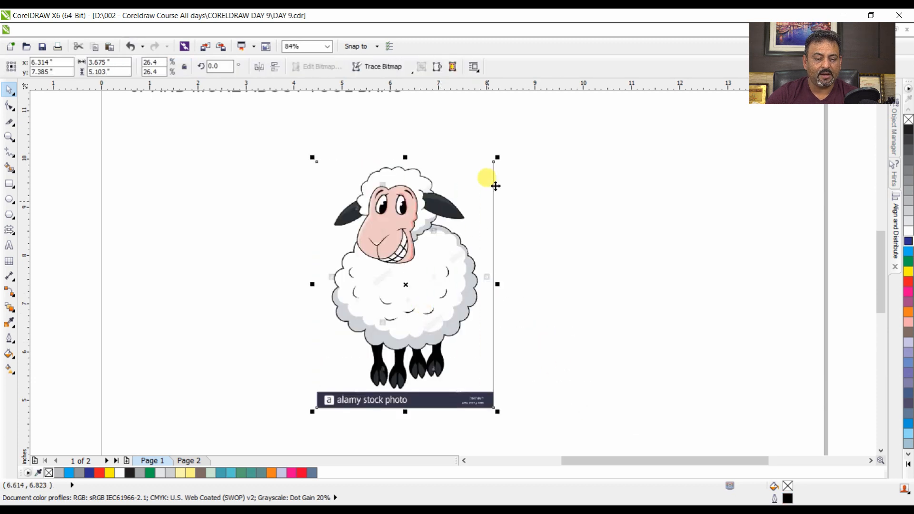
left_click_drag(493, 162, 502, 193)
left_click(532, 251)
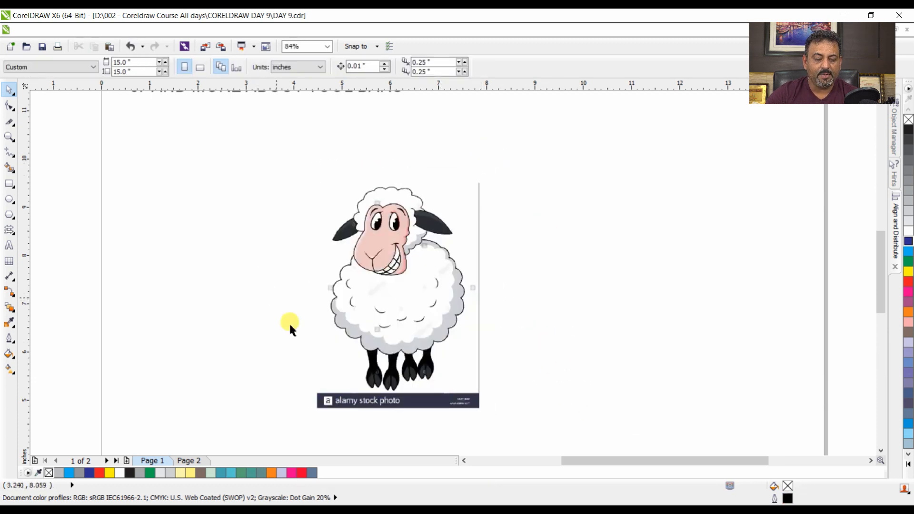
Step: Crop the sheep image to an area of about 3.25 by 4.46 inches, removing the stock photo strip and the side line
left_click(12, 124)
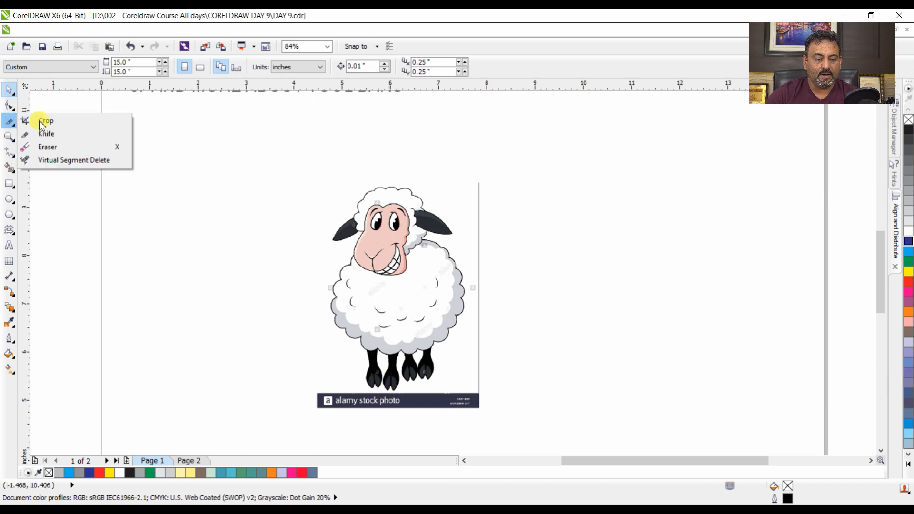
left_click(42, 119)
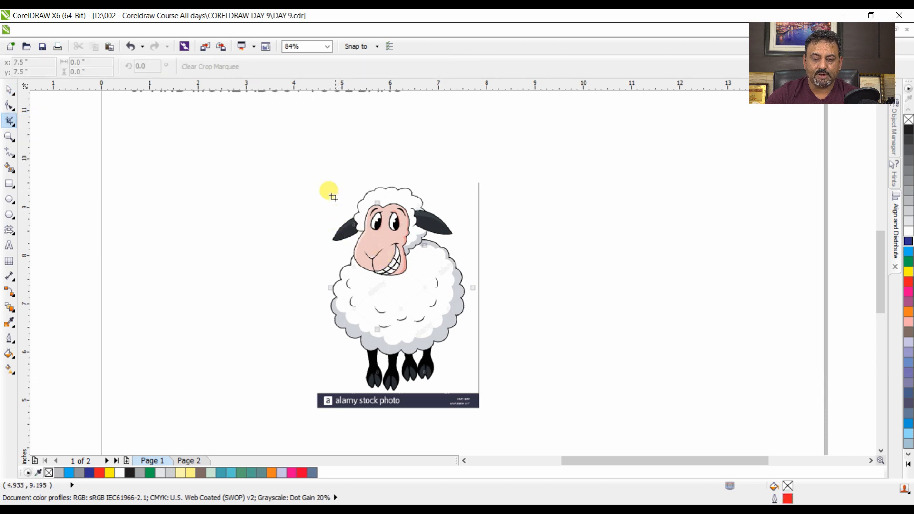
left_click_drag(315, 176, 472, 392)
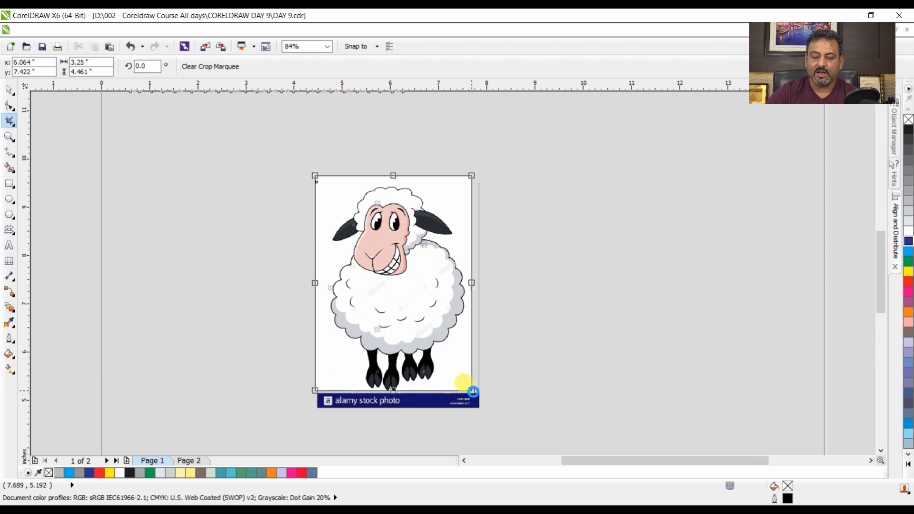
double_click(470, 387)
key("space")
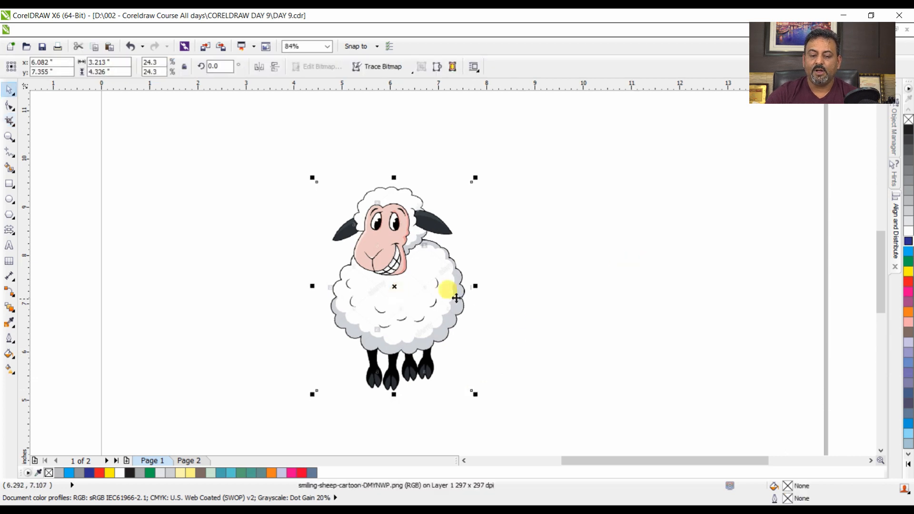
left_click(606, 313)
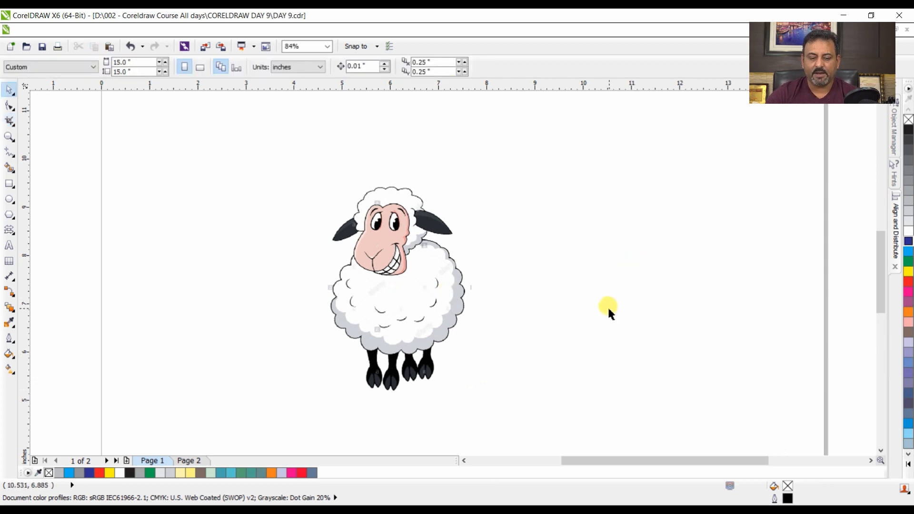
Step: Reposition the cropped sheep near the middle of the page
left_click(383, 289)
left_click_drag(393, 287, 383, 266)
left_click(538, 295)
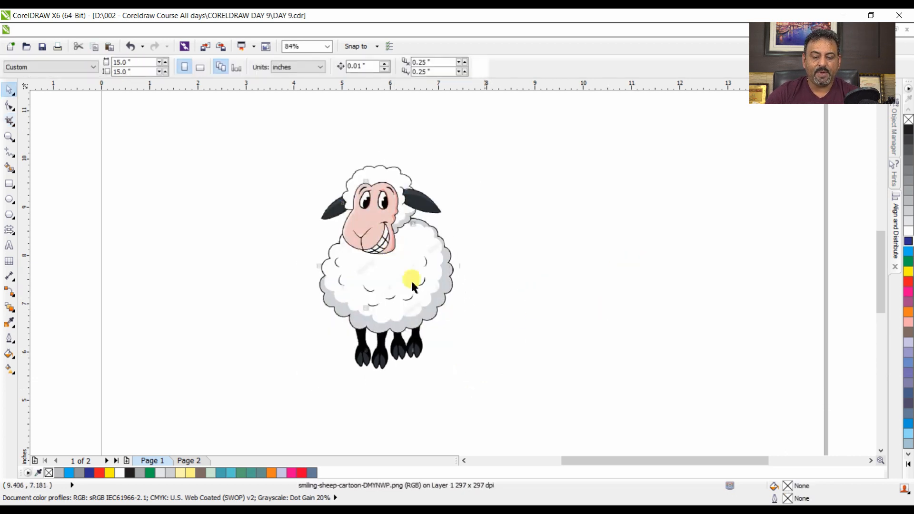
left_click(354, 288)
scroll(354, 285, "down", 3)
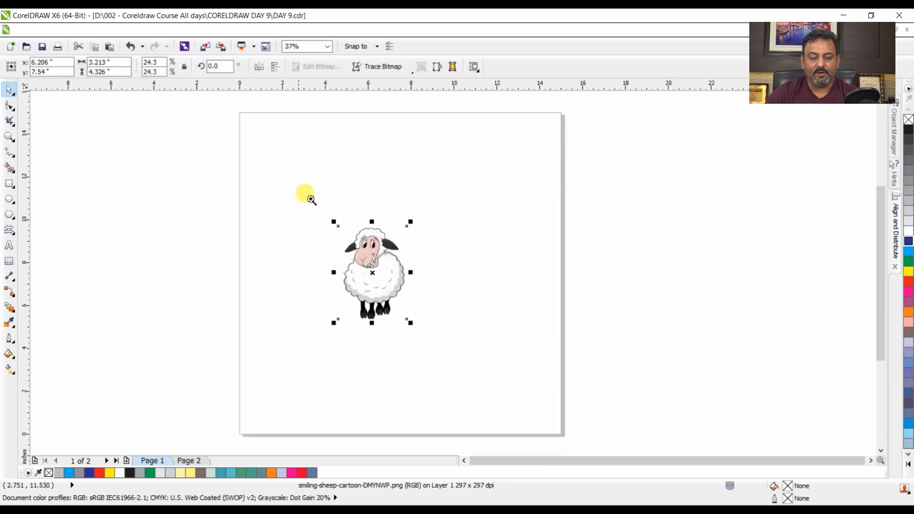
scroll(366, 296, "up", 2)
left_click_drag(402, 252, 403, 278)
left_click(564, 252)
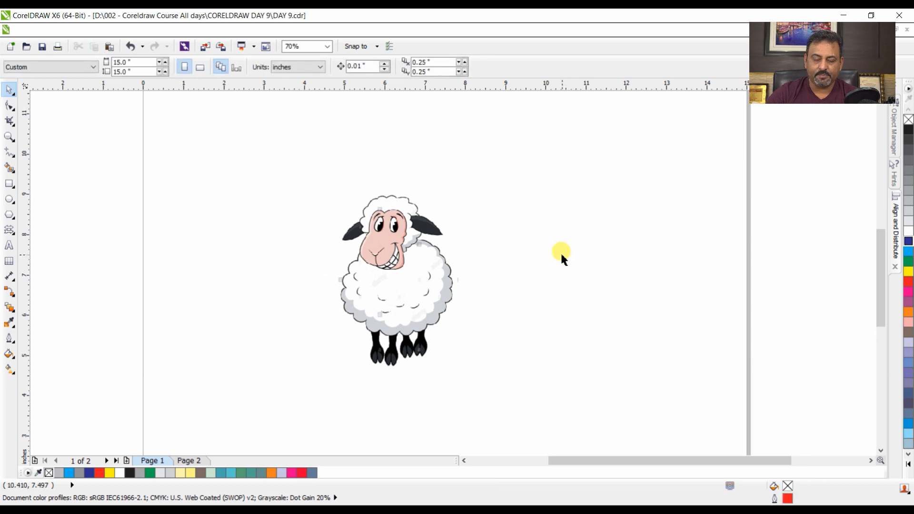
Step: Scale the sheep down proportionally from its upper corner, keeping its feet in place
left_click(425, 265)
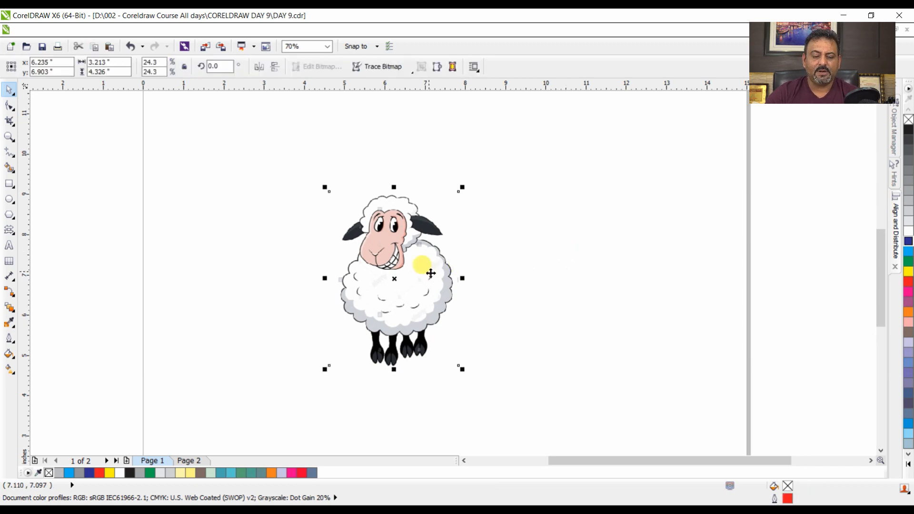
left_click_drag(459, 192, 465, 244)
left_click(491, 282)
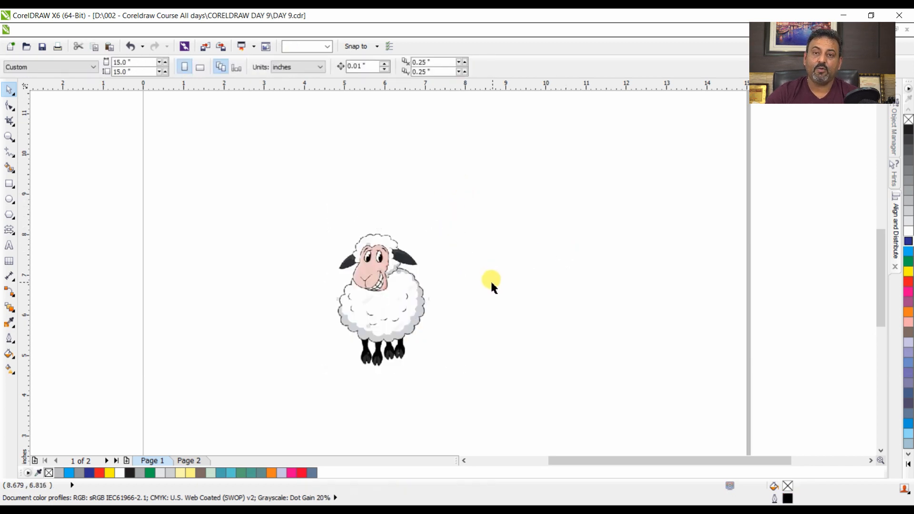
Step: Draw three open mountain-peak curves with the Freehand tool, spanning about 8.45 by 2.28 inches across the page's middle
left_click(8, 152)
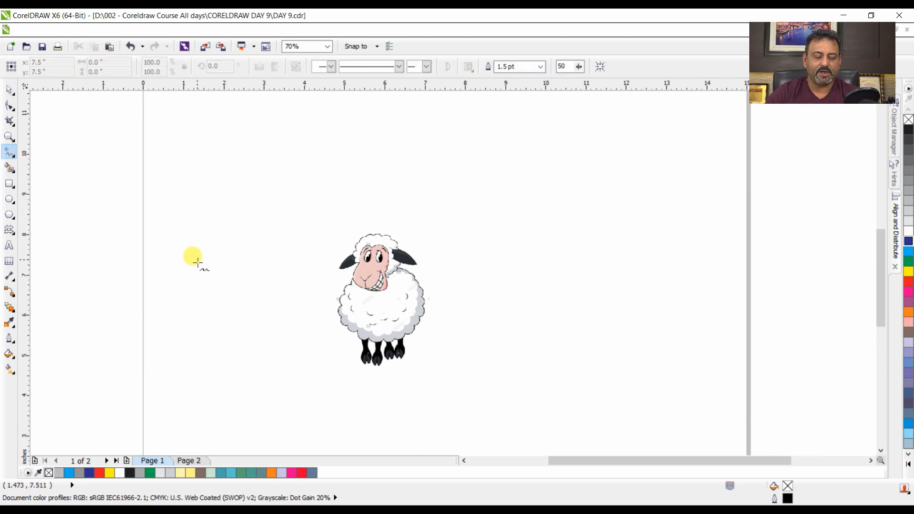
mouse_move(230, 271)
left_mouse_down()
mouse_move(283, 228)
mouse_move(311, 188)
mouse_move(377, 273)
mouse_move(321, 273)
mouse_move(352, 257)
mouse_move(391, 207)
mouse_move(424, 253)
mouse_move(440, 257)
mouse_move(487, 183)
mouse_move(529, 238)
mouse_move(569, 262)
left_mouse_up()
key("space")
left_click(180, 186)
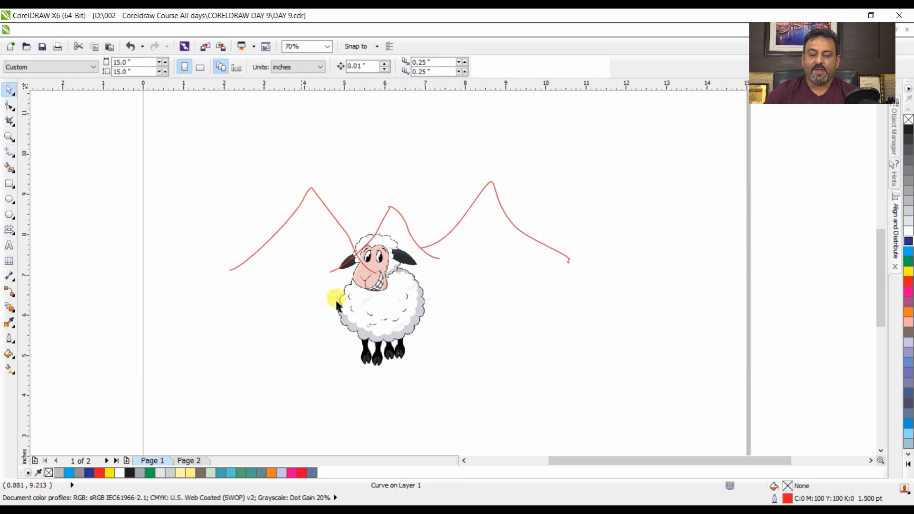
Step: Move the sheep away from the mountain curves to the lower-right part of the page
left_click(336, 302)
left_click_drag(387, 320, 692, 372)
left_click(437, 323)
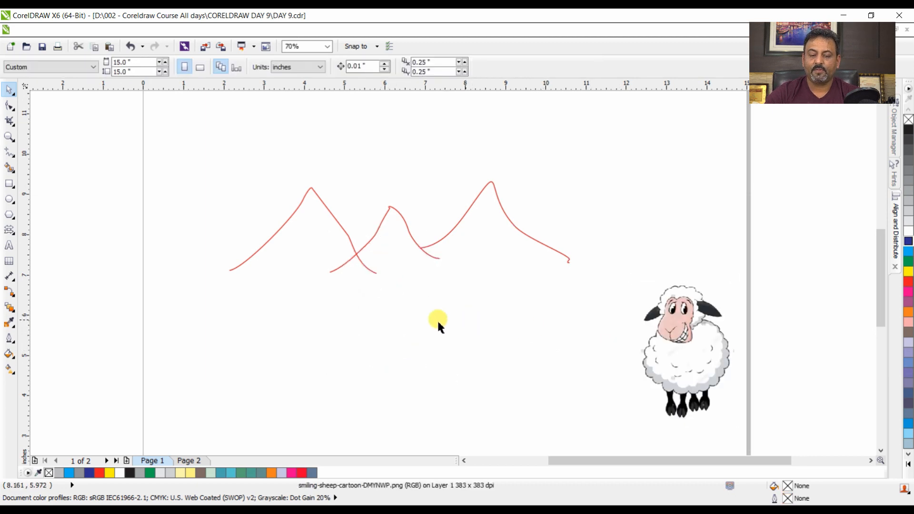
Step: Give all three freehand mountain curves a black outline
left_click_drag(123, 136, 590, 277)
right_click(907, 132)
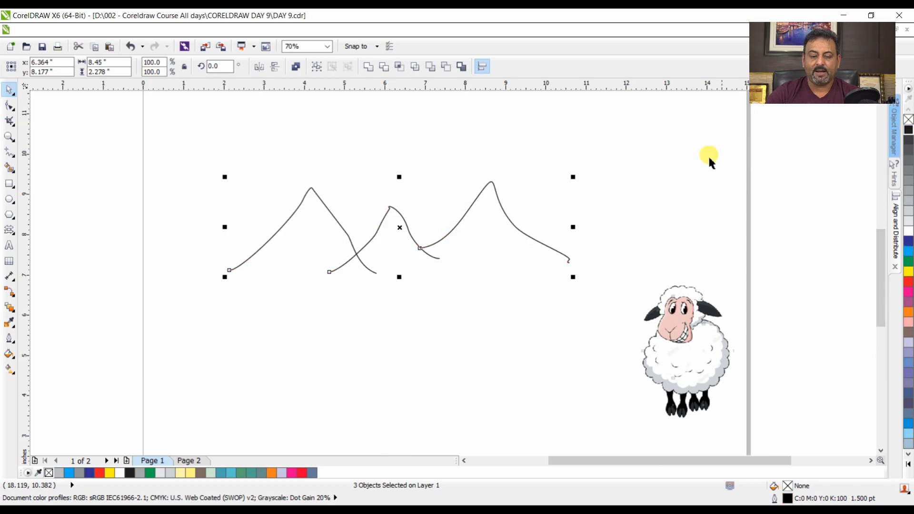
left_click(217, 203)
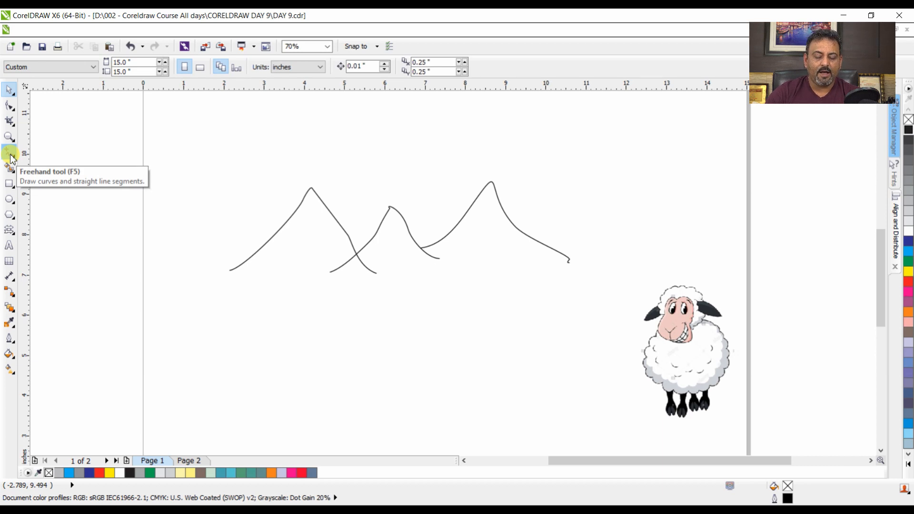
Step: Trace the three peaks with the Freehand tool as one closed mountain shape, about 8.74 by 2.43 inches
left_click(10, 154)
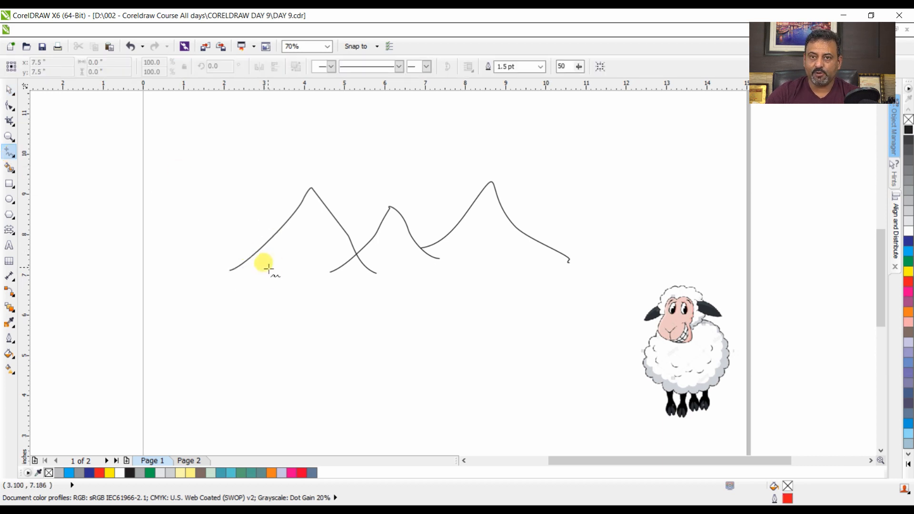
left_click(226, 278)
mouse_move(235, 272)
left_mouse_down()
mouse_move(309, 191)
mouse_move(361, 262)
mouse_move(390, 207)
mouse_move(416, 242)
mouse_move(437, 248)
mouse_move(469, 203)
mouse_move(495, 187)
mouse_move(513, 223)
mouse_move(574, 263)
mouse_move(495, 259)
mouse_move(225, 278)
left_mouse_up()
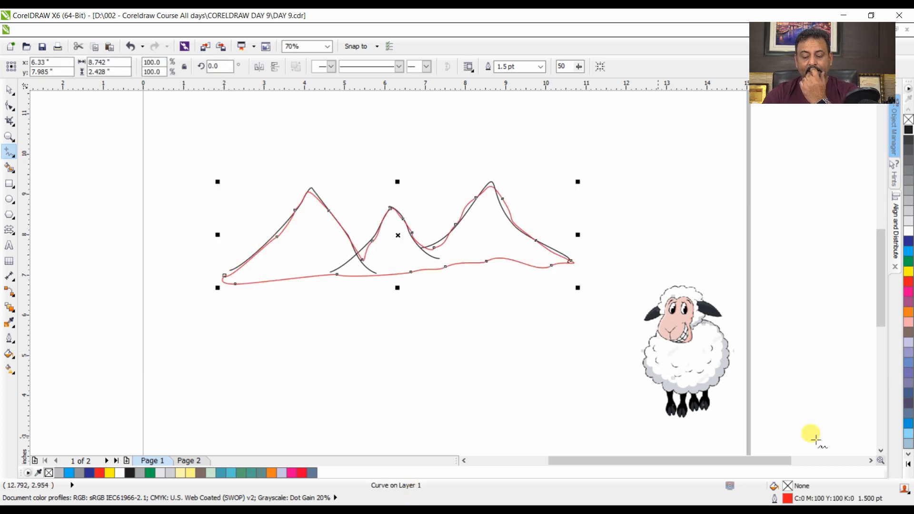
Step: Try red, brown (C:0 M:60 Y:60 K:40) and green (C:100 M:0 Y:100 K:0) fills on the closed mountain shape
left_click(909, 283)
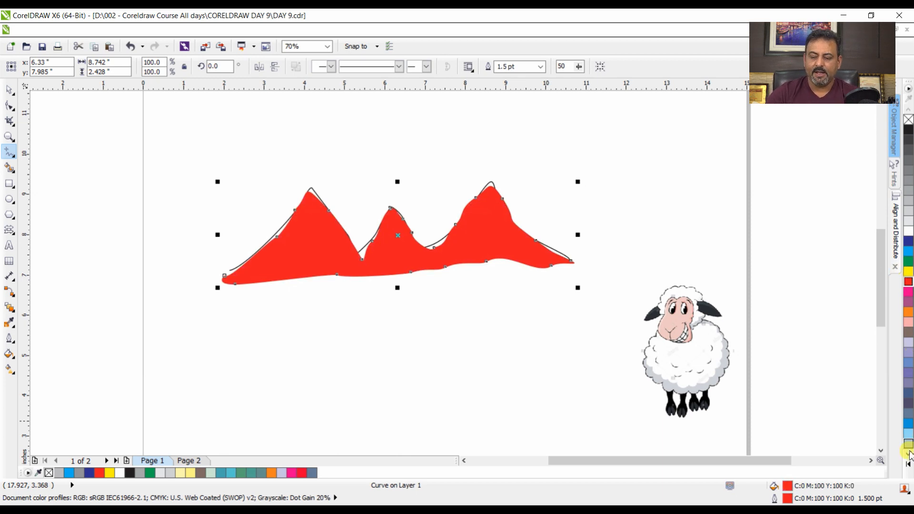
left_click(906, 466)
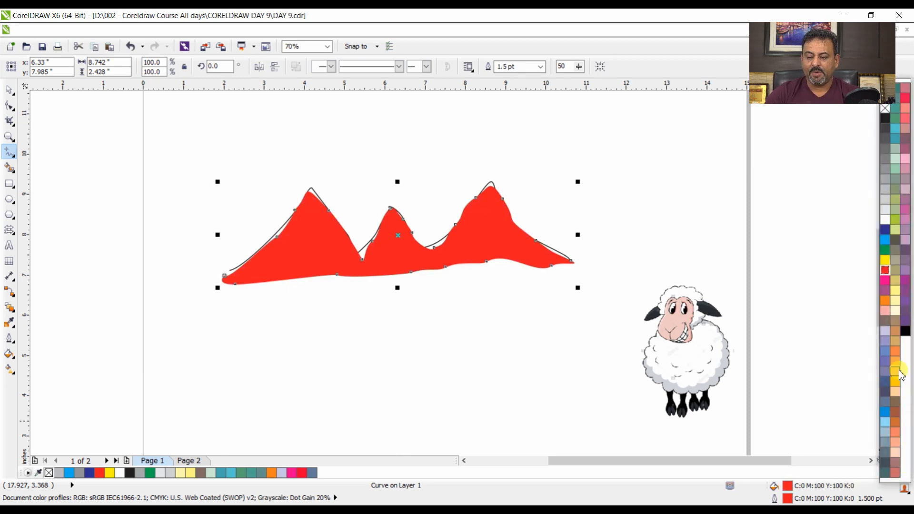
left_click(895, 411)
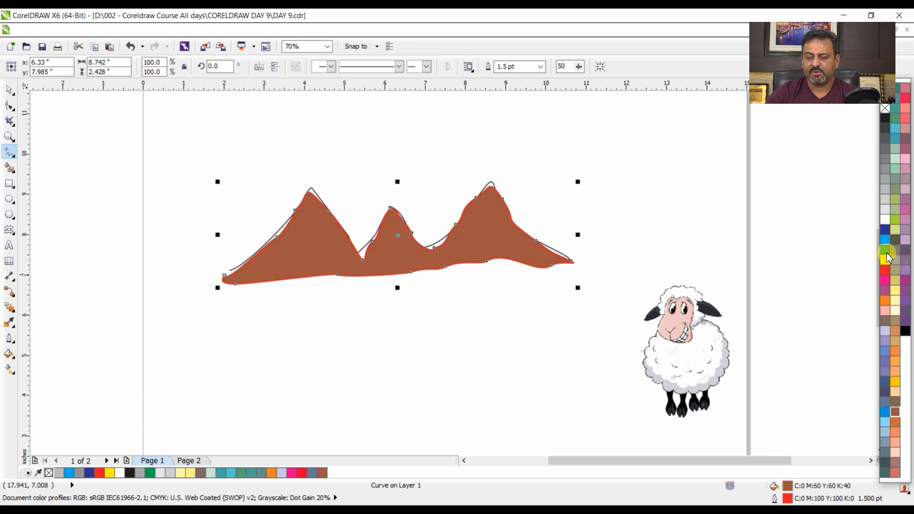
left_click(885, 250)
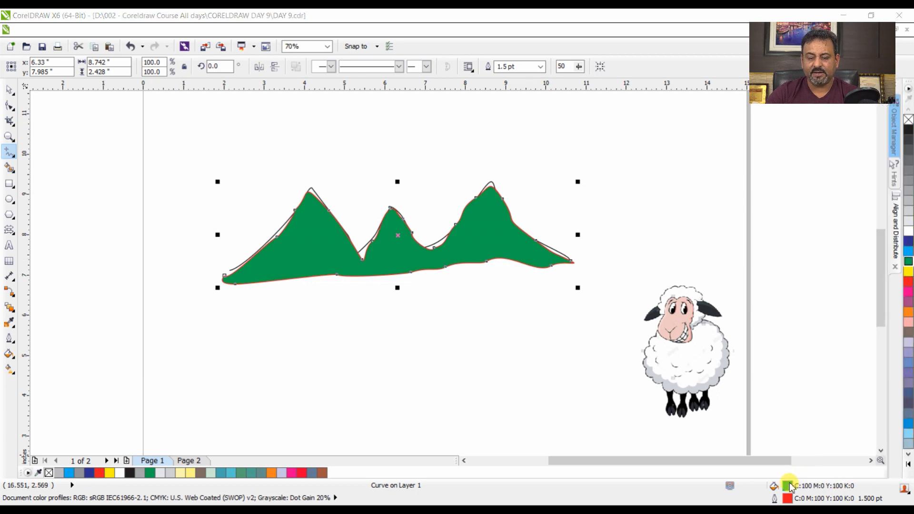
double_click(789, 485)
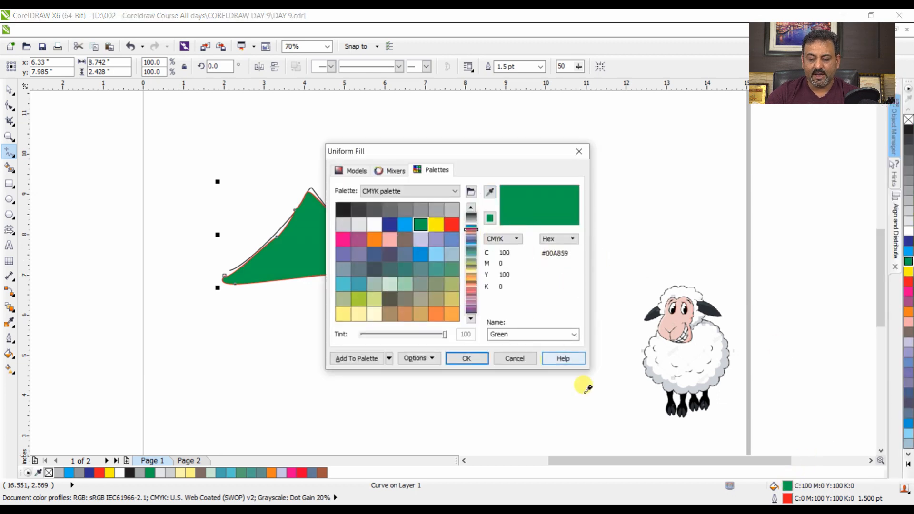
key("Escape")
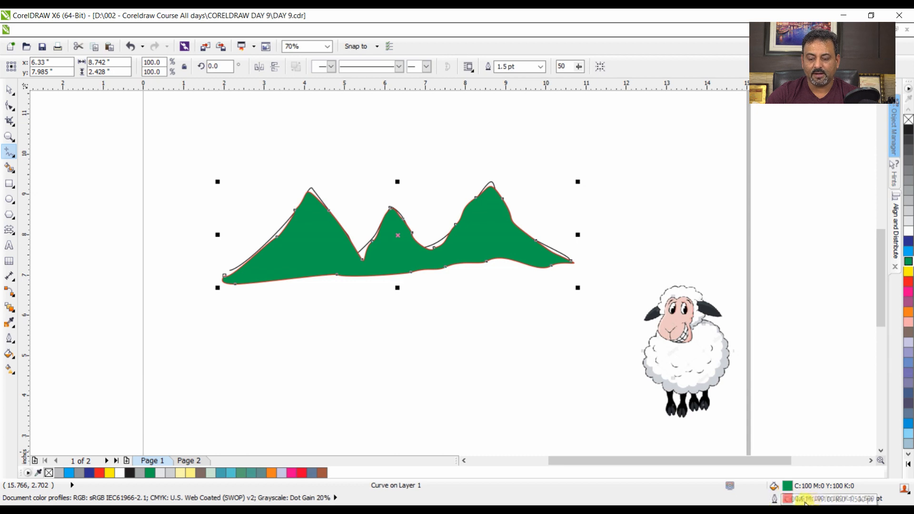
Step: Set the mountain shape's uniform fill to dark green with CMYK values C 97, M 35, Y 100, K 32
double_click(788, 486)
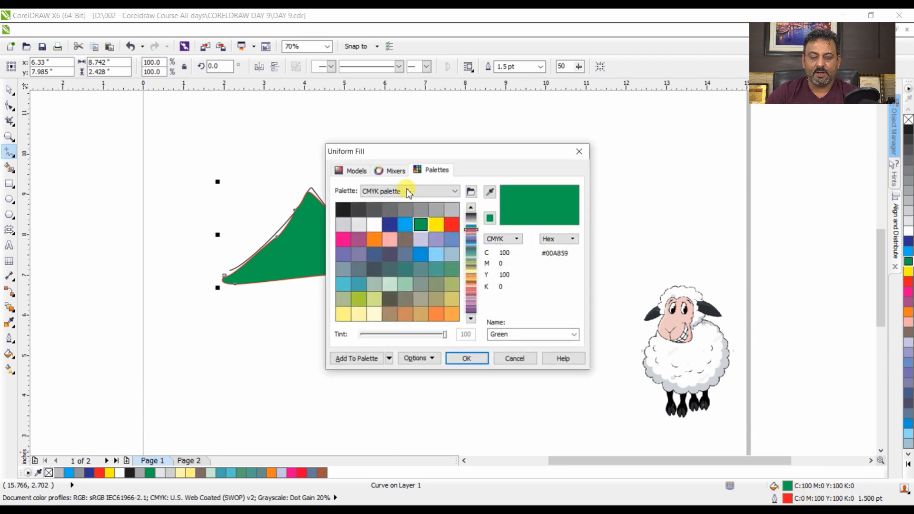
left_click(361, 172)
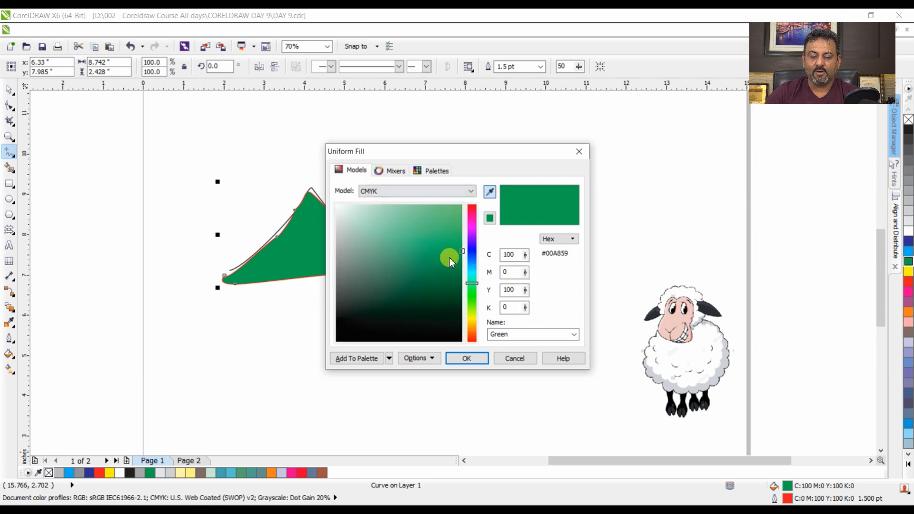
mouse_move(462, 255)
left_mouse_down()
mouse_move(457, 245)
mouse_move(423, 293)
mouse_move(396, 219)
mouse_move(351, 259)
mouse_move(435, 274)
mouse_move(403, 297)
mouse_move(438, 282)
left_mouse_up()
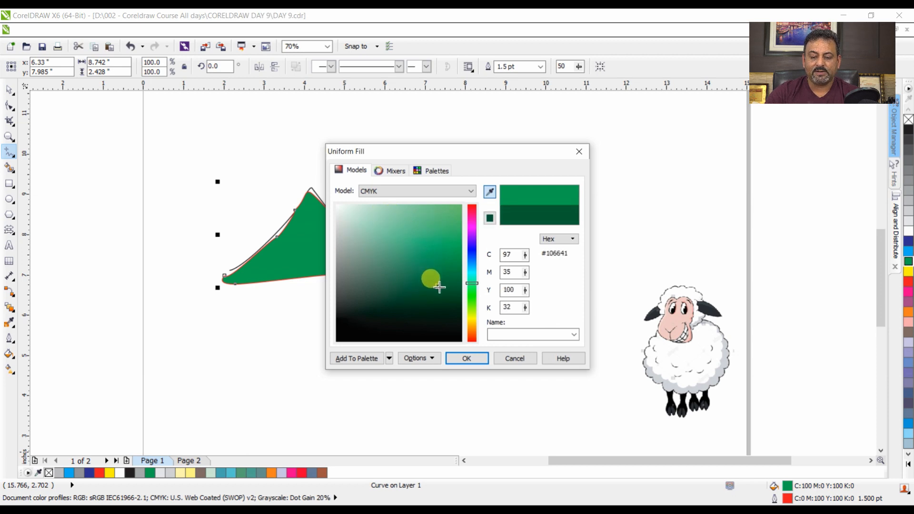
left_click(464, 357)
key("space")
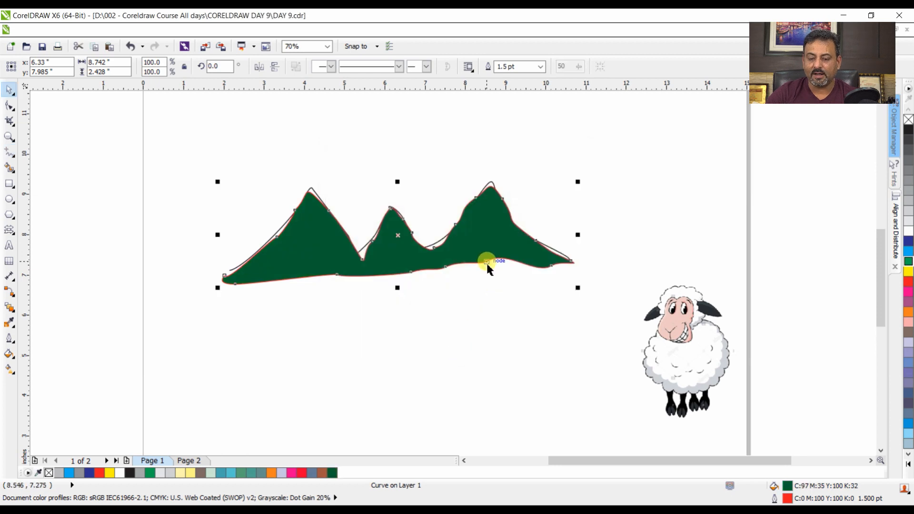
left_click(508, 351)
Step: Delete the three black guide curves behind the dark green mountain shape
key("F2")
left_click_drag(187, 157, 617, 290)
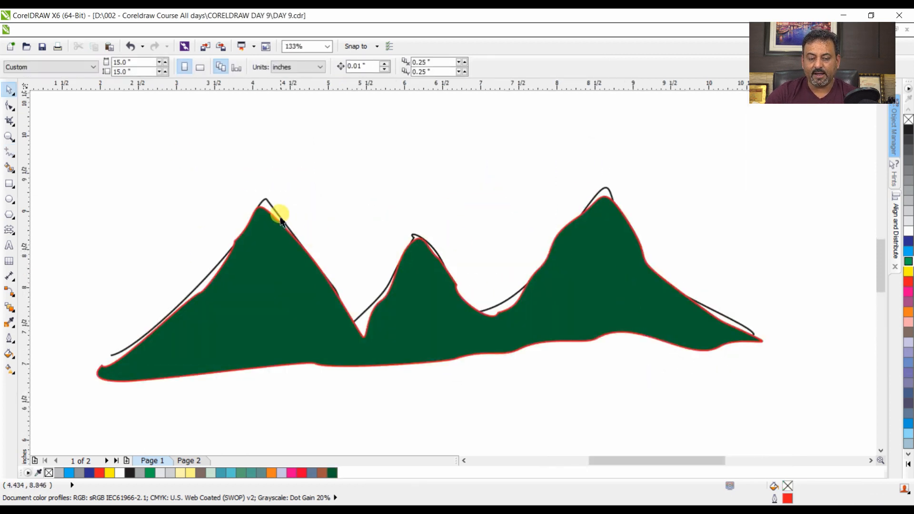
left_click(278, 218)
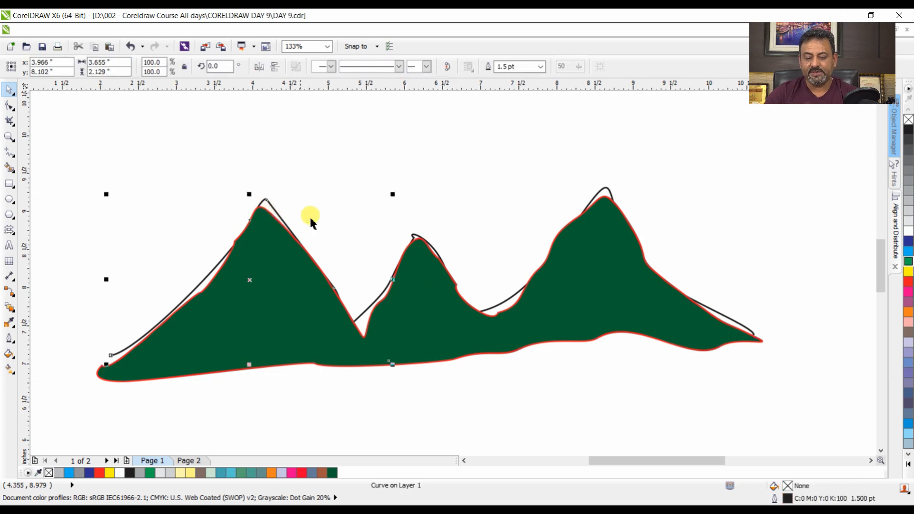
key("Delete")
left_click(375, 302)
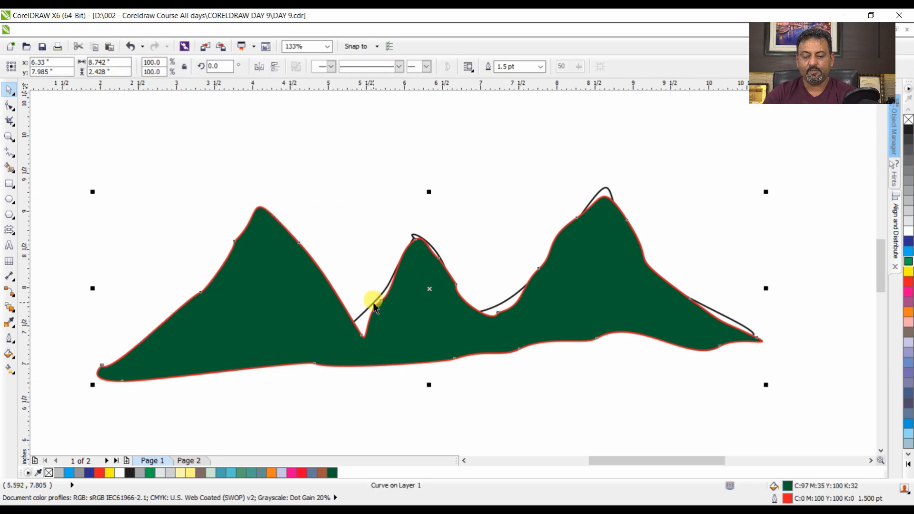
left_click(496, 305)
key("Delete")
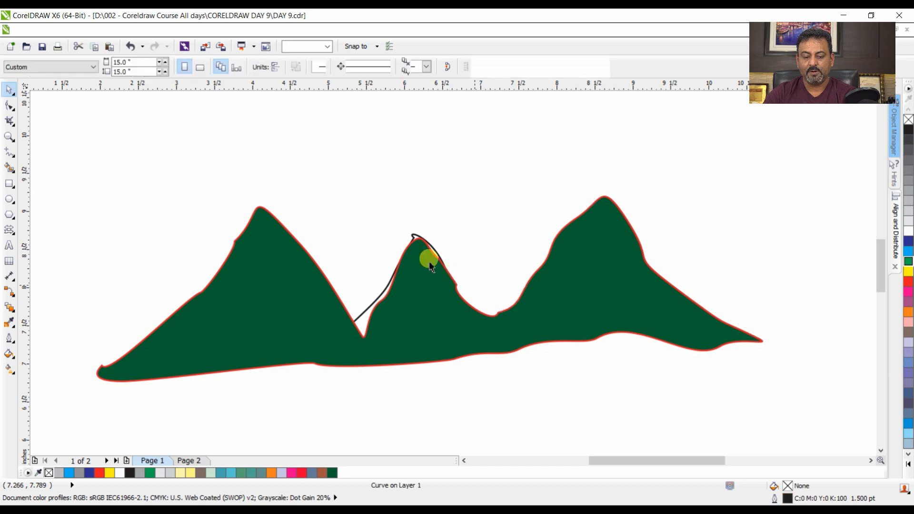
left_click(413, 234)
key("Delete")
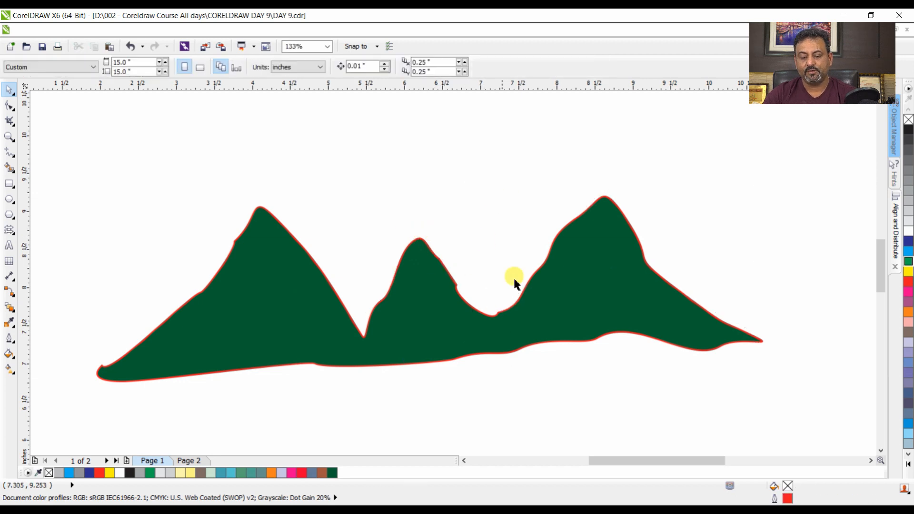
Step: Reposition the dark green mountain shape on the page, above and to the left of the sheep
scroll(509, 277, "down", 2)
left_click(534, 281)
left_click_drag(546, 286, 559, 261)
left_click(579, 333)
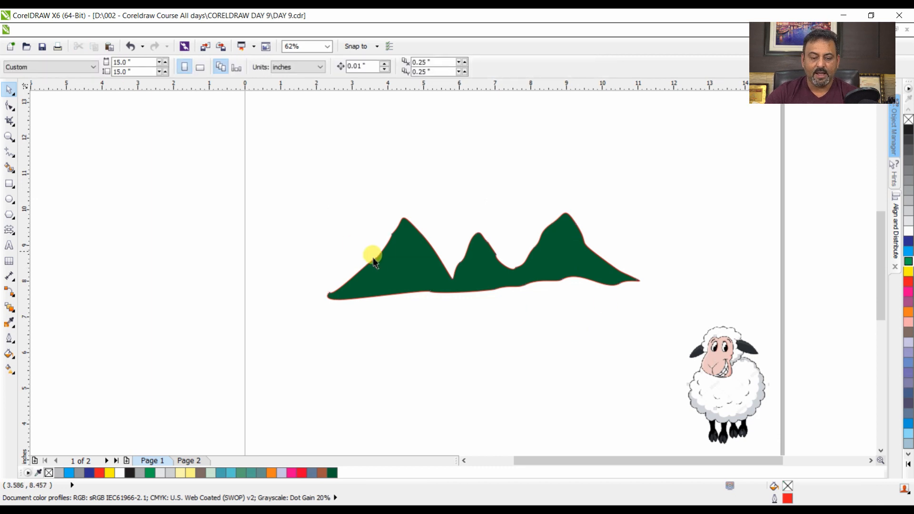
left_click_drag(406, 264, 393, 280)
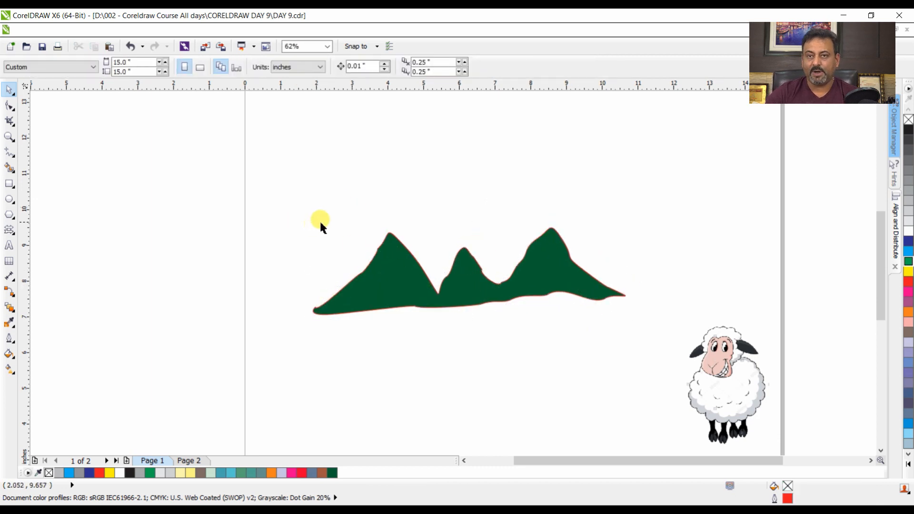
Step: Draw a closed freehand outline of about 10.43 by 3.59 inches around the mountains, running along their base
left_click(10, 156)
mouse_move(312, 308)
left_mouse_down()
mouse_move(316, 223)
mouse_move(344, 196)
mouse_move(405, 192)
mouse_move(532, 186)
mouse_move(607, 202)
mouse_move(648, 230)
mouse_move(683, 284)
mouse_move(641, 300)
mouse_move(526, 282)
mouse_move(490, 298)
mouse_move(384, 295)
mouse_move(312, 310)
left_mouse_up()
key("space")
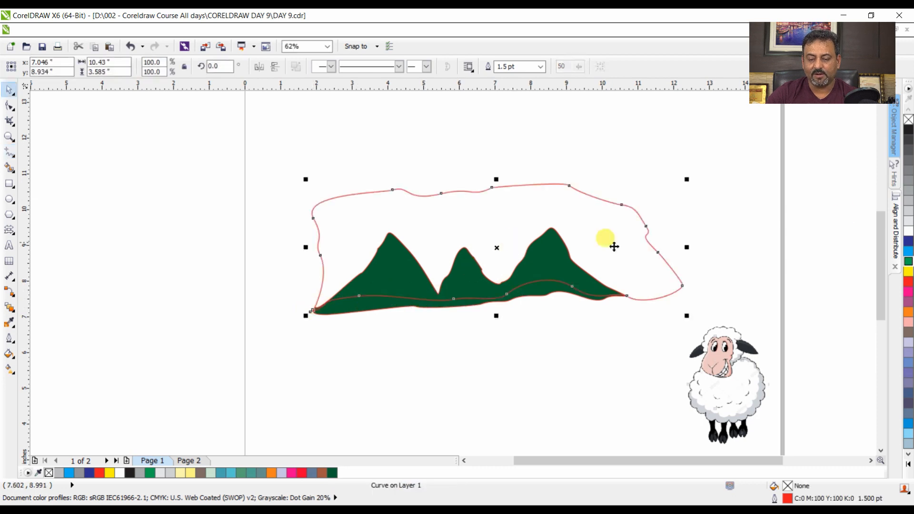
Step: Fill the freehand outline around the mountains with cyan as the sky and send it behind the mountains
left_click(907, 252)
key("shift+Page_Down")
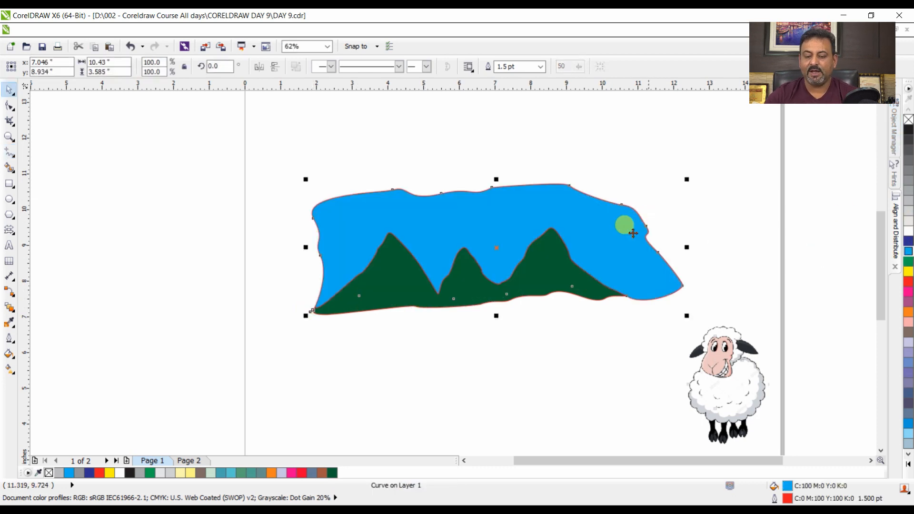
left_click(719, 233)
key("F10")
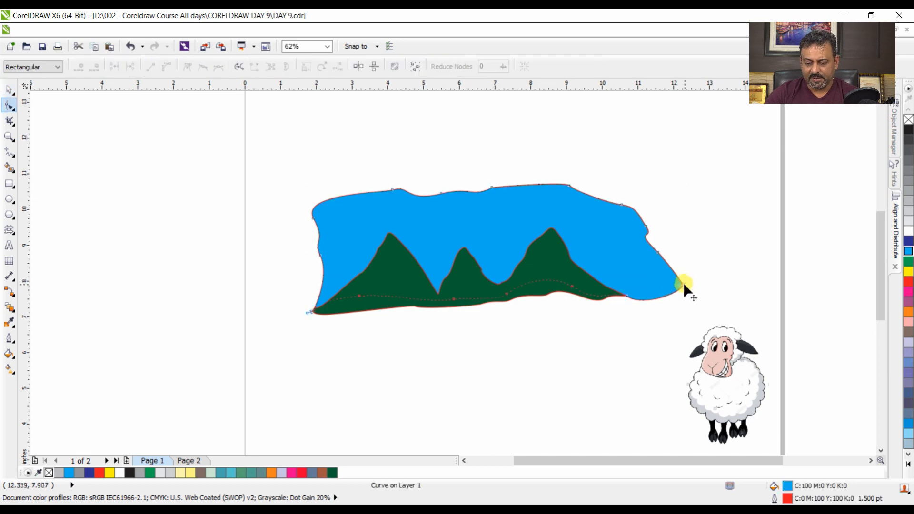
key("space")
left_click(672, 215)
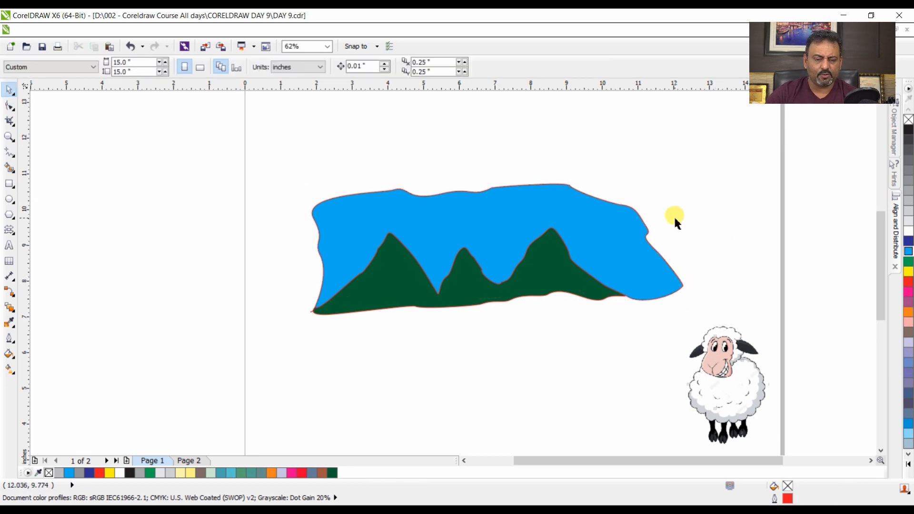
Step: Remove the outline from the cyan sky shape
left_click(586, 225)
right_click(907, 120)
left_click(578, 198)
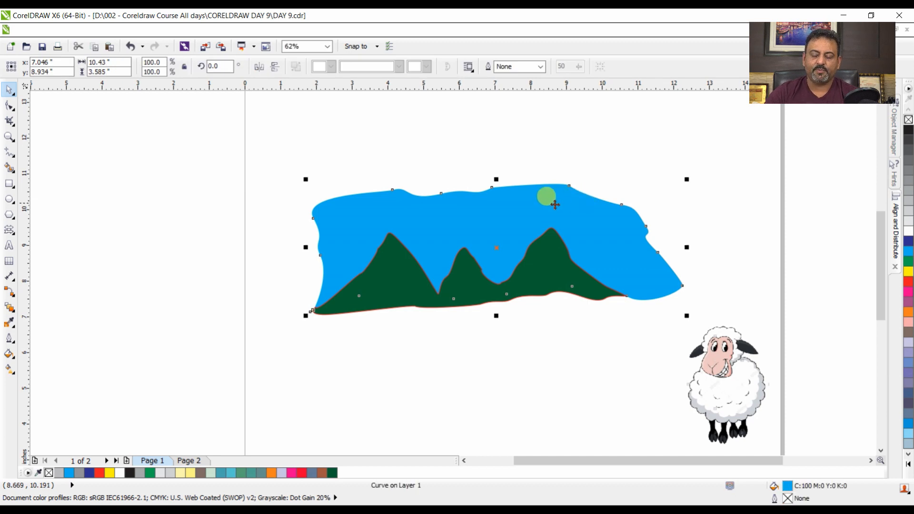
Step: Duplicate the cyan sky shape and give the copy a pale grey uniform fill of C 8, M 3, Y 3, K 0
left_click_drag(543, 207, 600, 251)
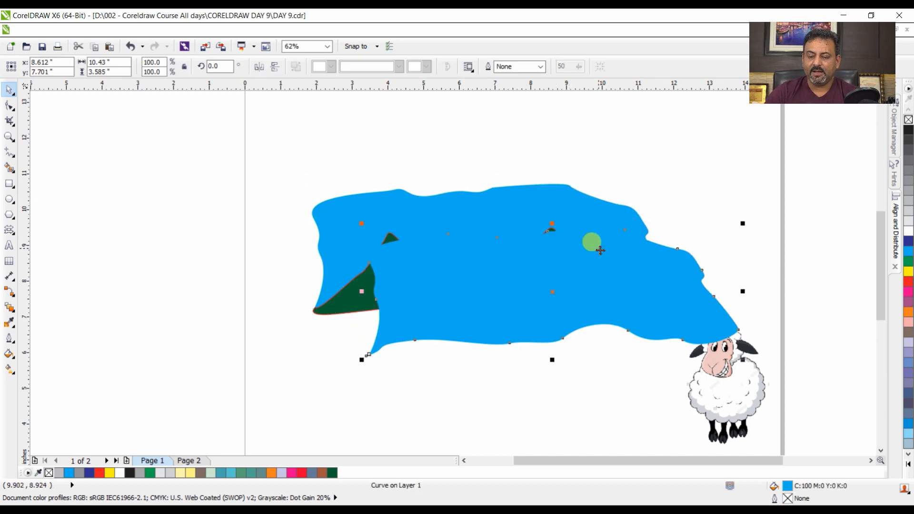
double_click(787, 486)
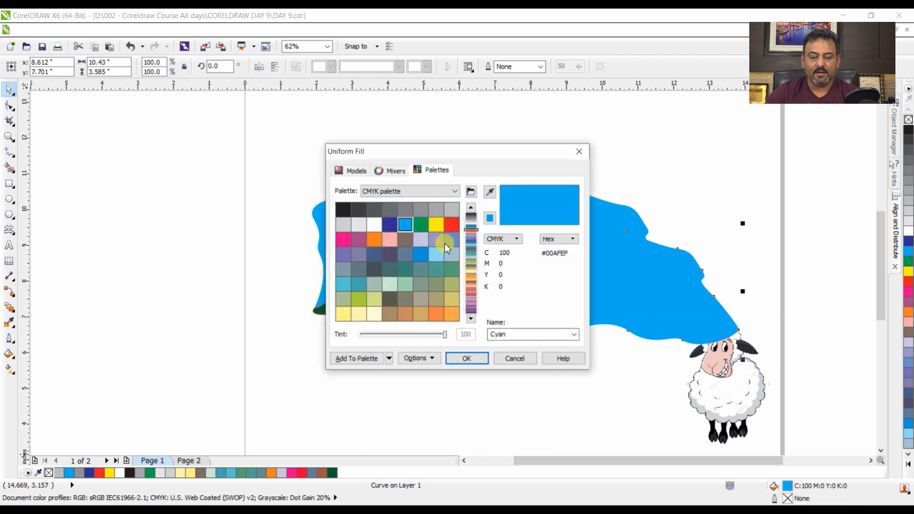
left_click(362, 171)
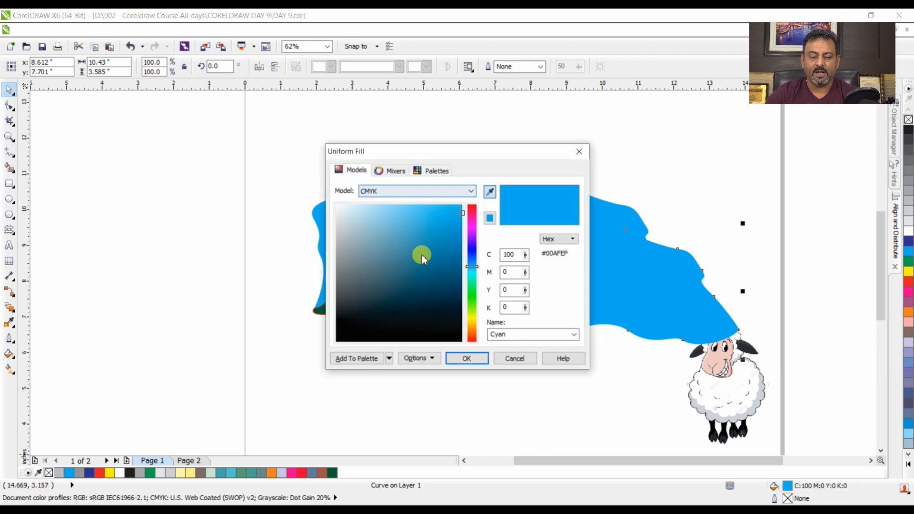
left_click(379, 234)
left_click_drag(379, 234, 342, 213)
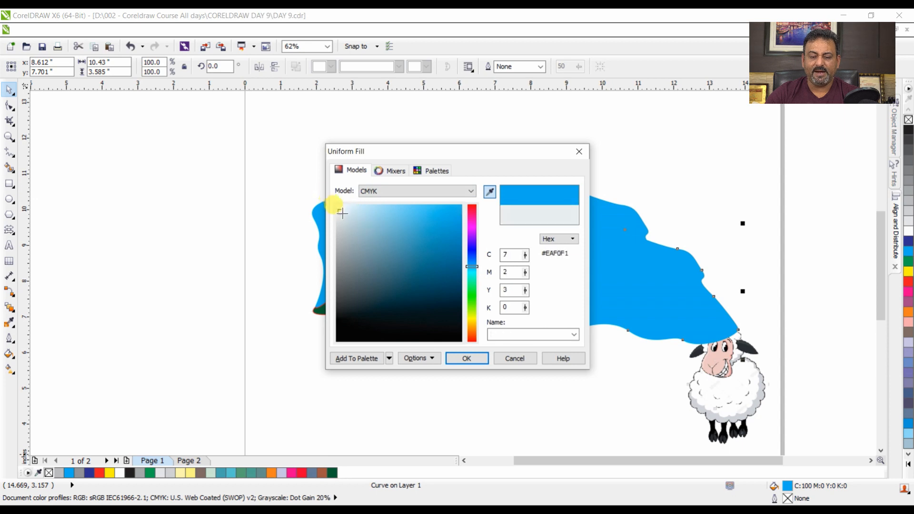
left_click(466, 358)
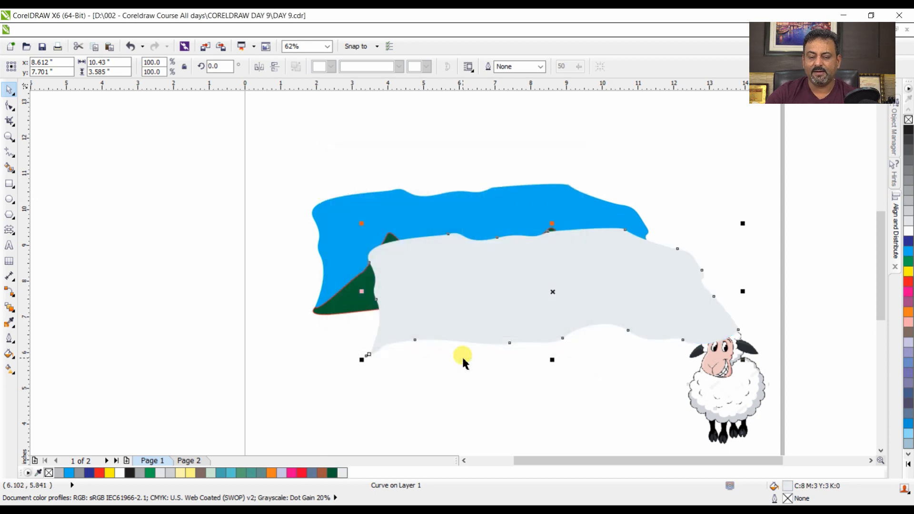
Step: Align the pale grey copy with the top and left edges of the cyan sky shape
left_click(487, 219, "shift")
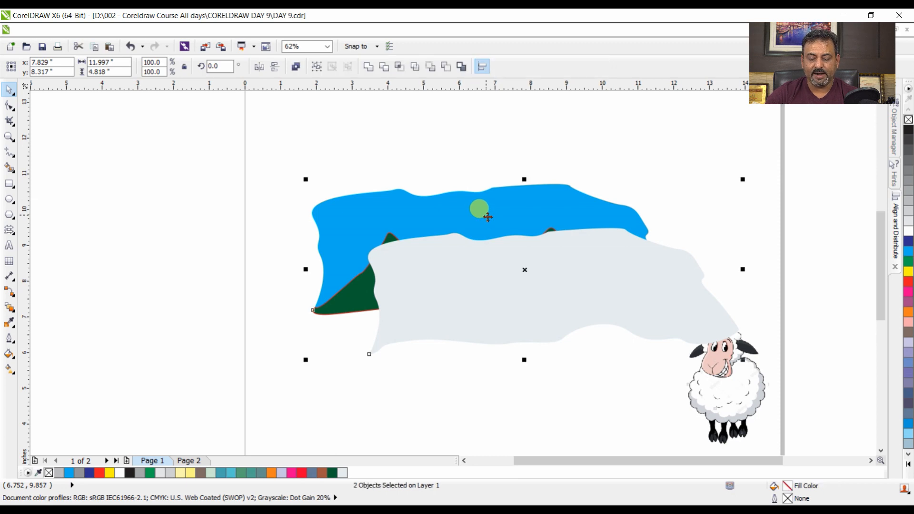
key("t")
key("l")
left_click(704, 177)
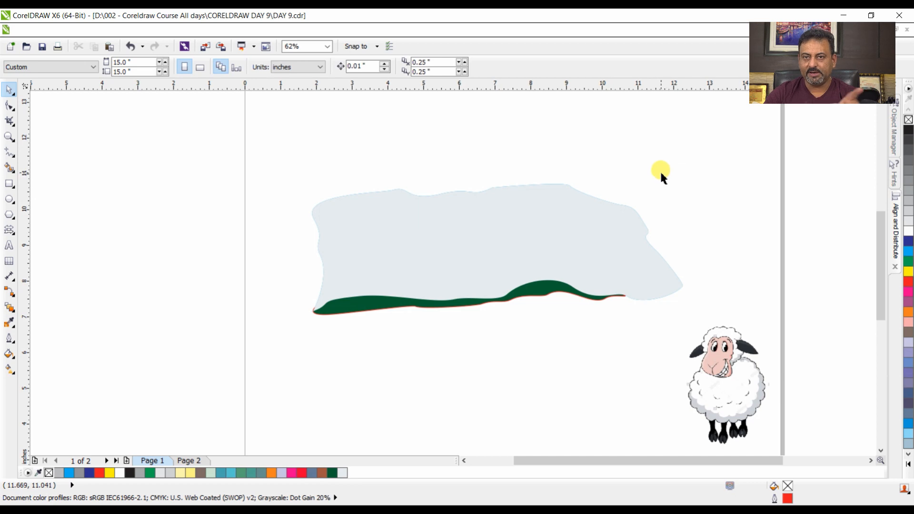
left_click(616, 213)
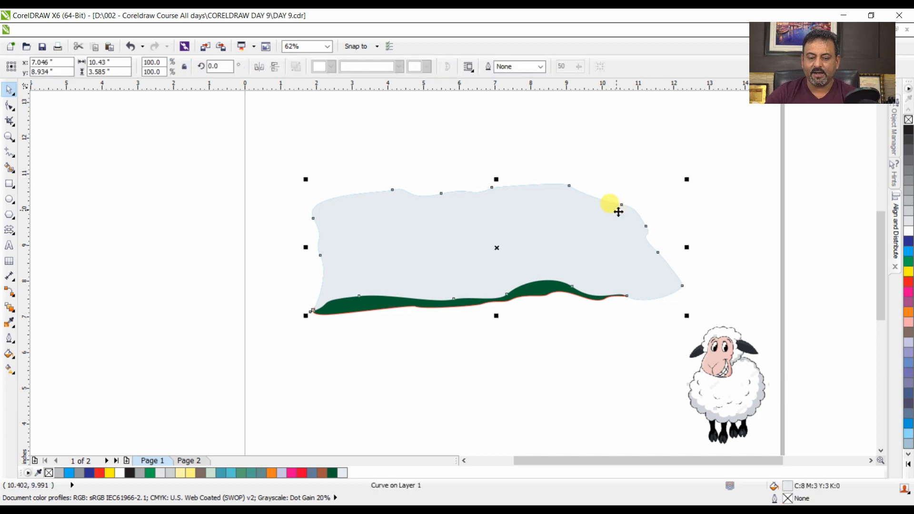
left_click(57, 258)
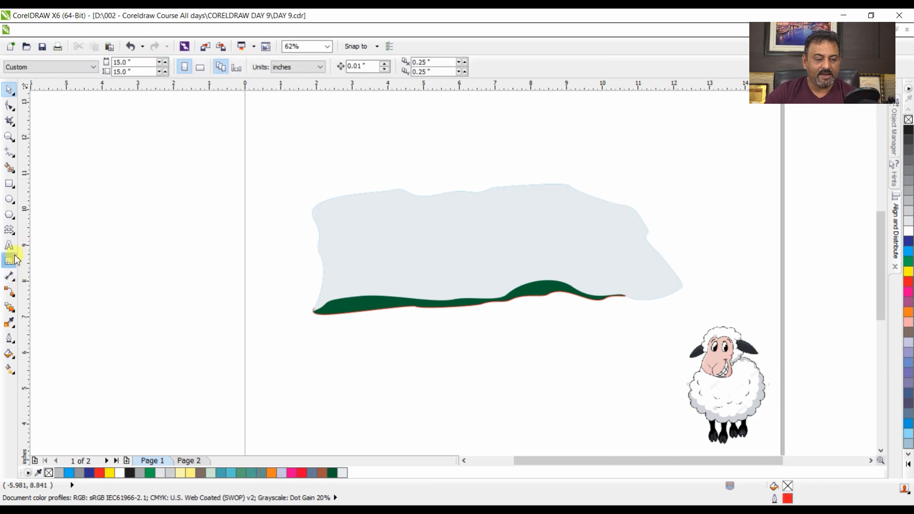
Step: Apply a vertical linear transparency to the pale grey shape so that it fades out downward at 270 degrees
left_click(5, 311)
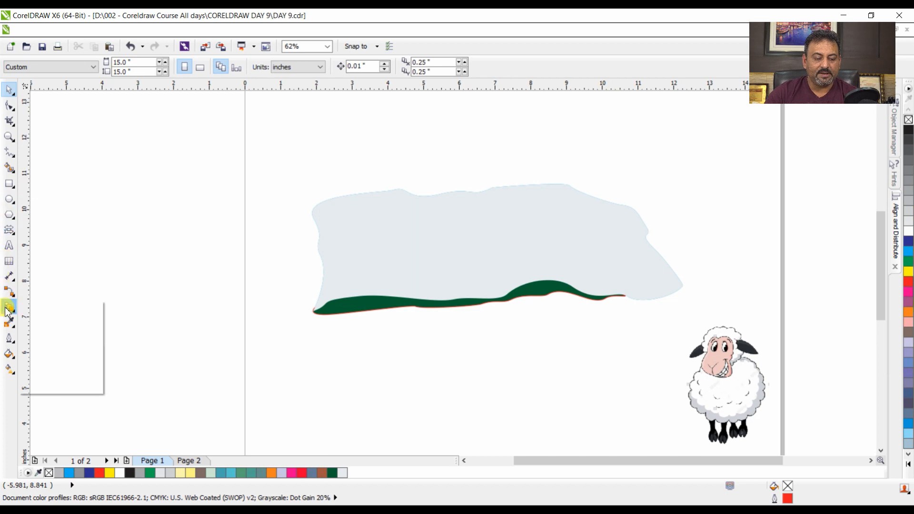
left_click(478, 199)
left_click_drag(476, 200, 475, 284)
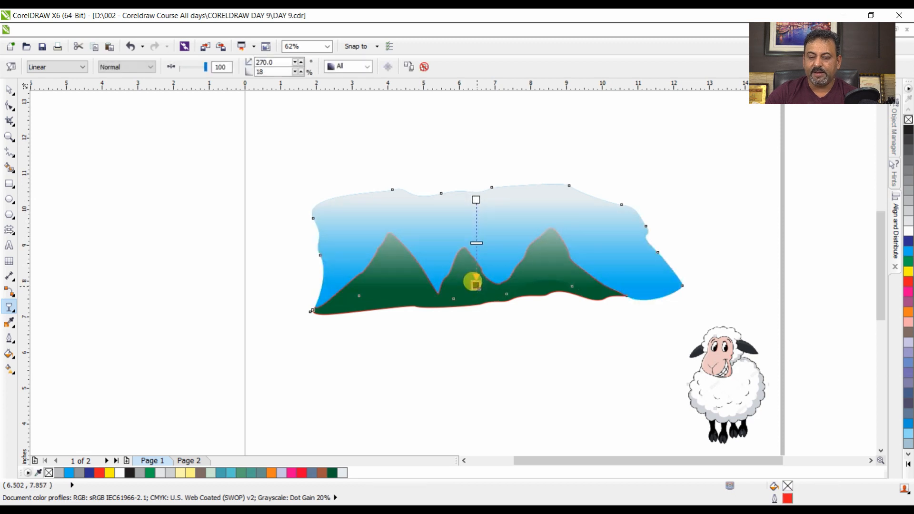
key("space")
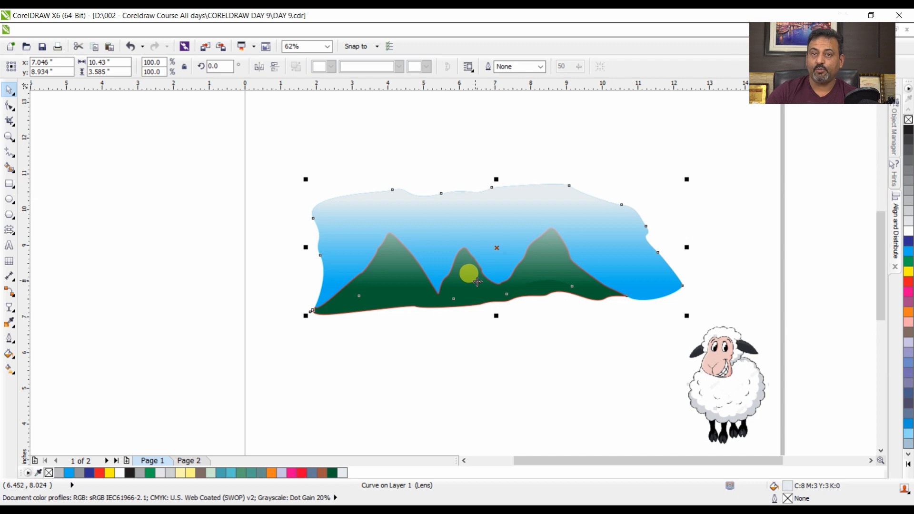
Step: Reverse the pale grey shape's linear transparency to 90 degrees with about 29% edge pad, fading it out upward
key("space")
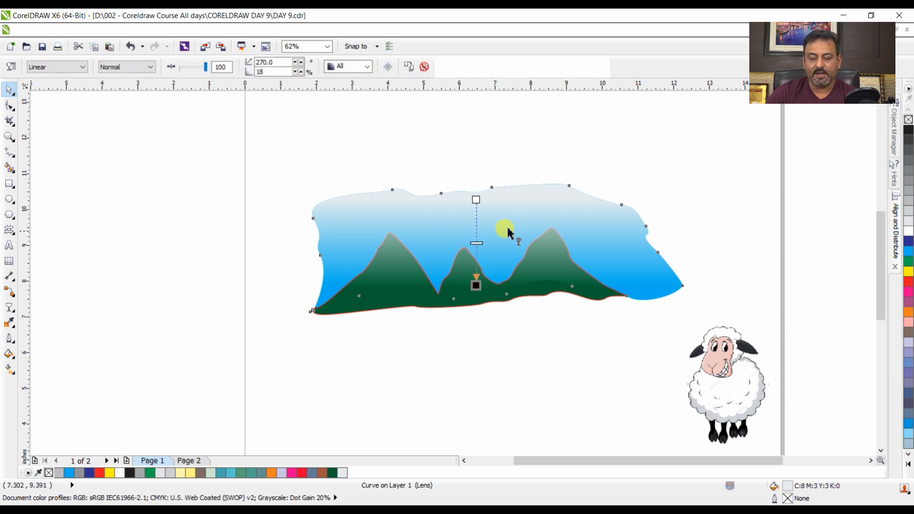
left_click_drag(476, 284, 484, 164)
left_click_drag(476, 199, 485, 264)
left_click_drag(486, 164, 485, 198)
mouse_move(485, 263)
left_mouse_down()
mouse_move(485, 247)
mouse_move(485, 278)
mouse_move(486, 263)
left_mouse_up()
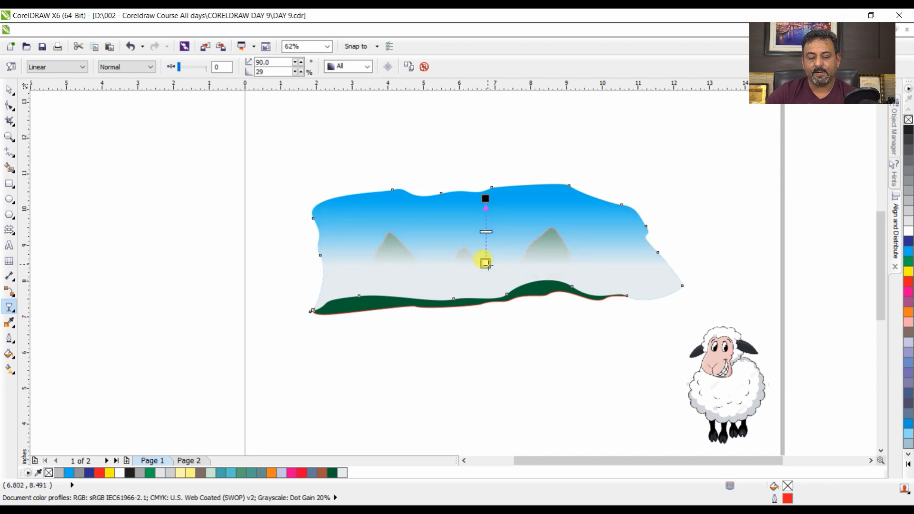
key("space")
left_click(530, 380)
left_click(501, 225)
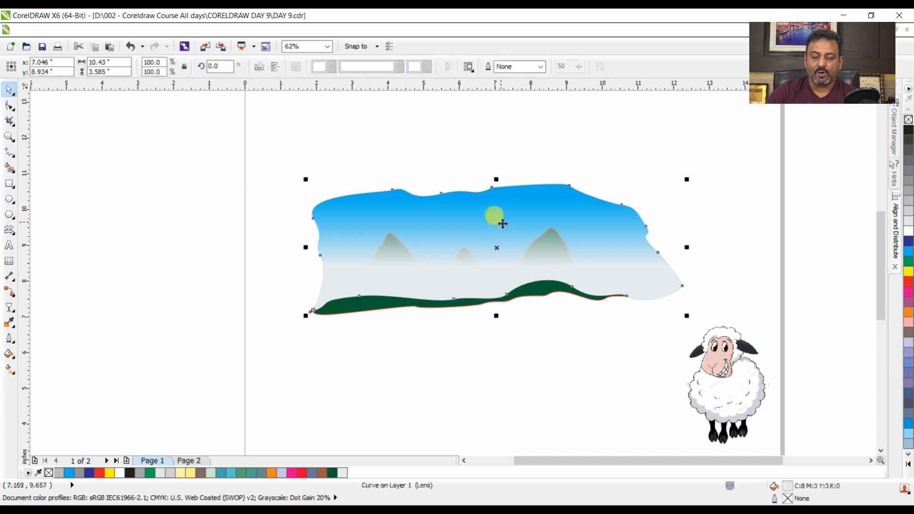
Step: Enlarge the dark green mountain shape proportionally to about 10.43 by 2.90 inches
left_click(378, 306)
left_click(493, 366)
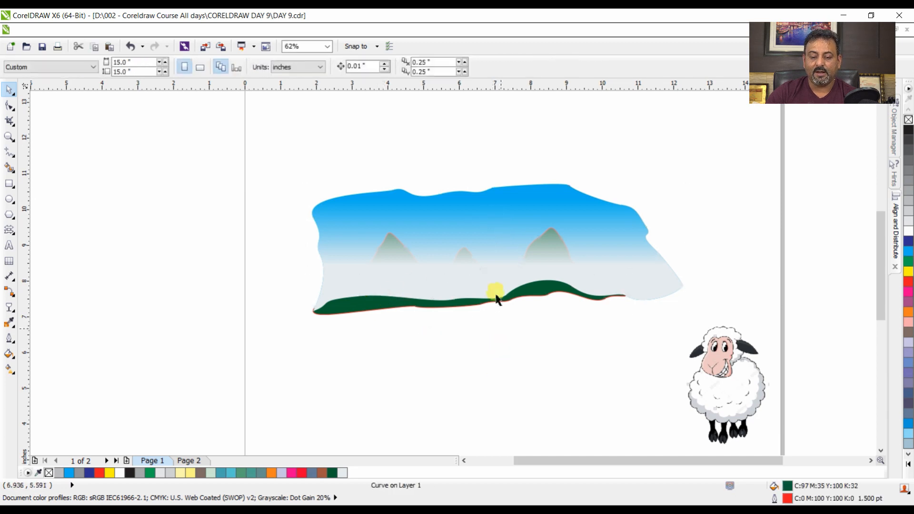
left_click(365, 311)
left_click_drag(626, 315, 691, 343)
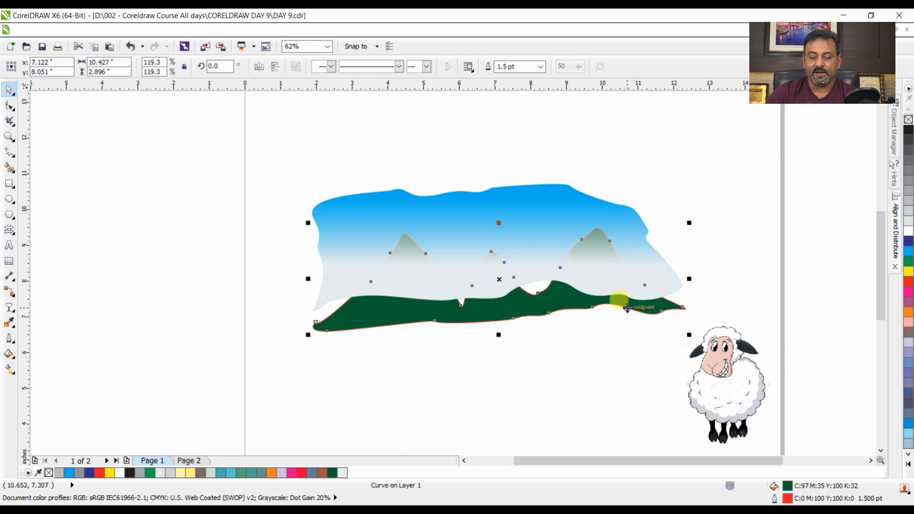
Step: Move the enlarged mountains up against the sky and bring them to the front
left_click_drag(626, 307, 617, 287)
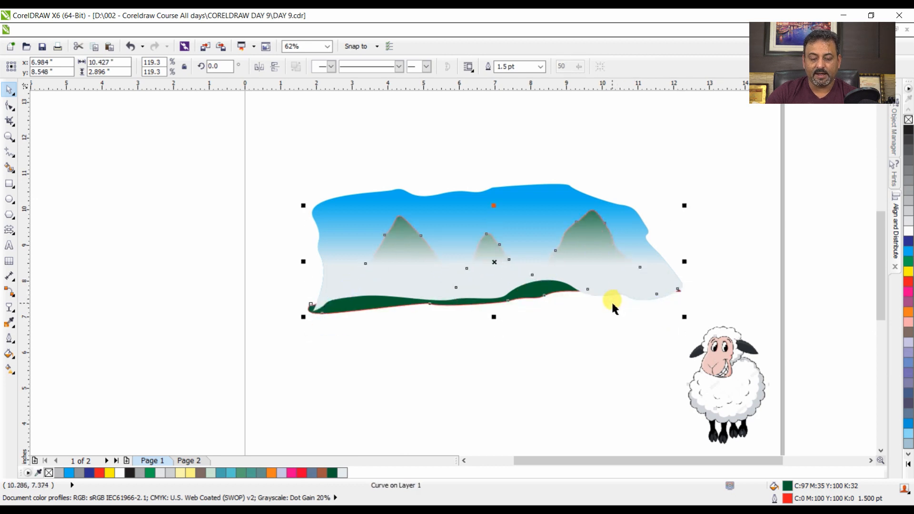
left_click(591, 350)
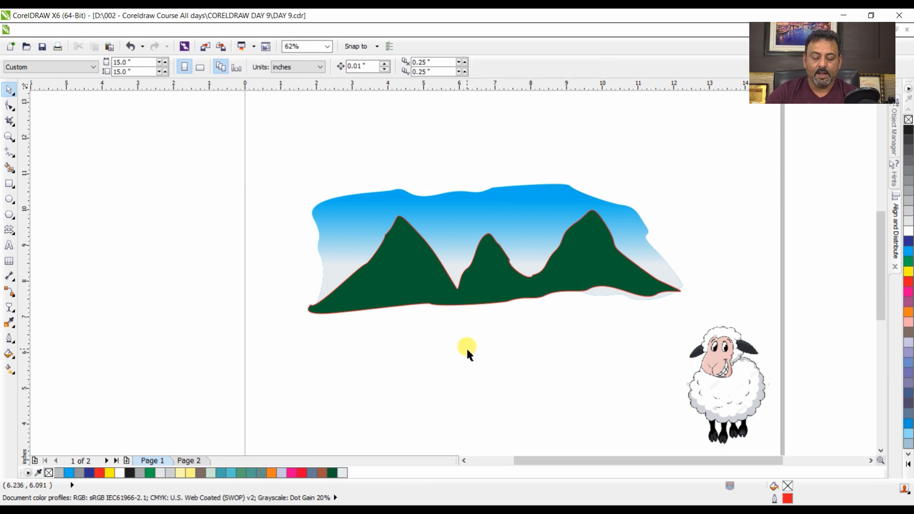
left_click(481, 193)
key("F10")
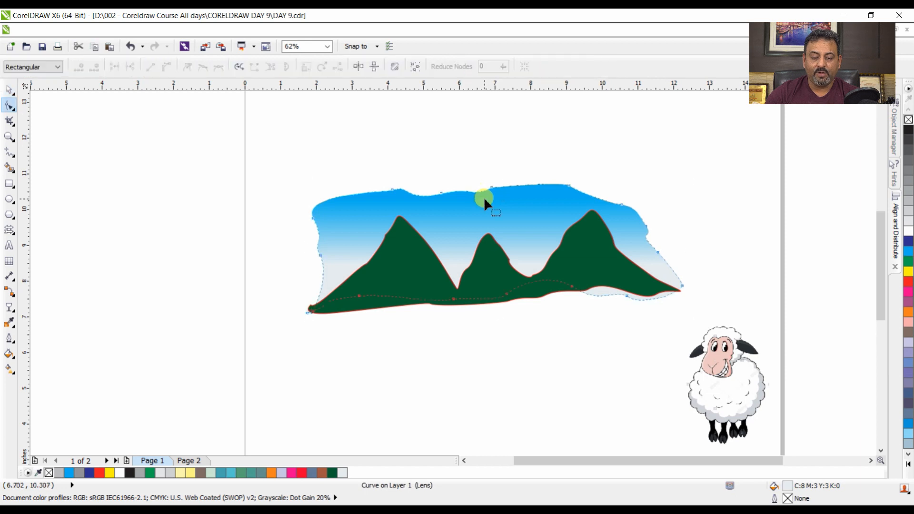
key("space")
left_click(337, 154)
left_click(462, 194)
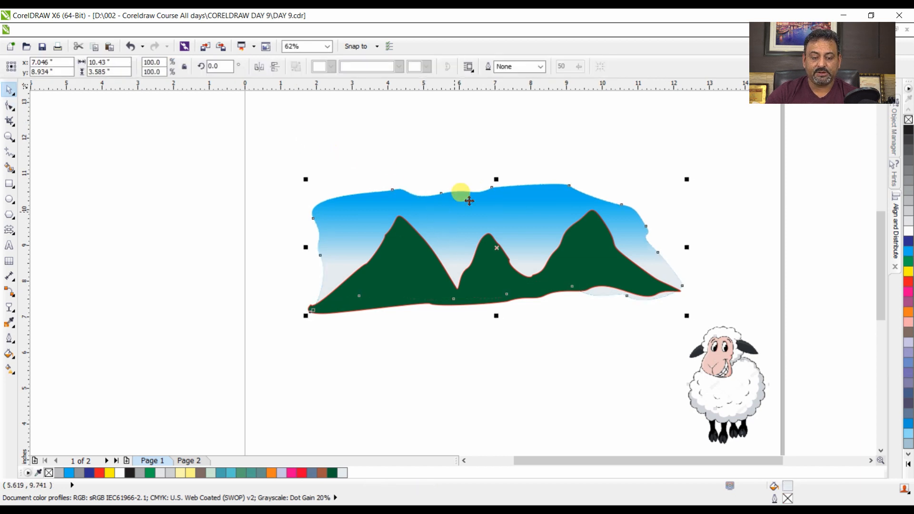
Step: Lower the mountain shape slightly so that more sky shows above the peaks
left_click_drag(490, 271, 500, 292)
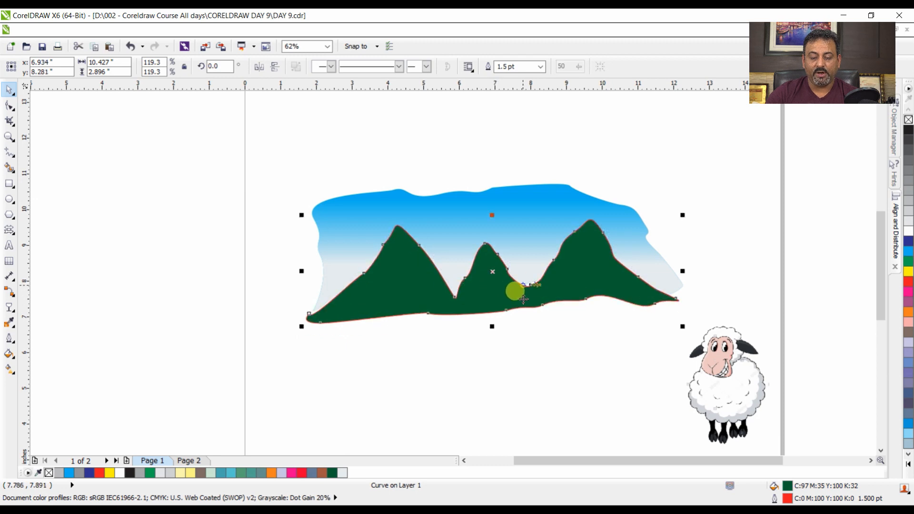
left_click(458, 335)
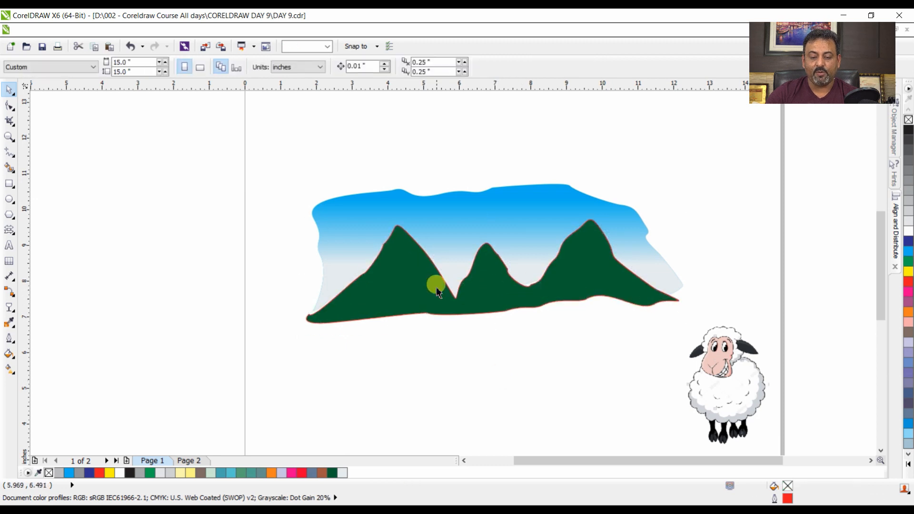
Step: Draw a circle about 1.13 inches across above the sky's left end, filled orange and without an outline
left_click(9, 200)
left_click_drag(327, 127, 375, 175)
key("space")
left_click(908, 312)
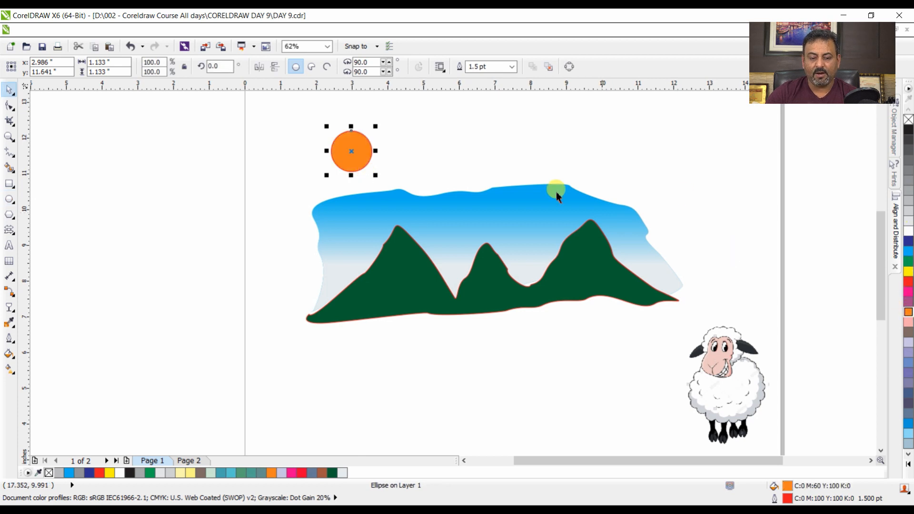
right_click(908, 119)
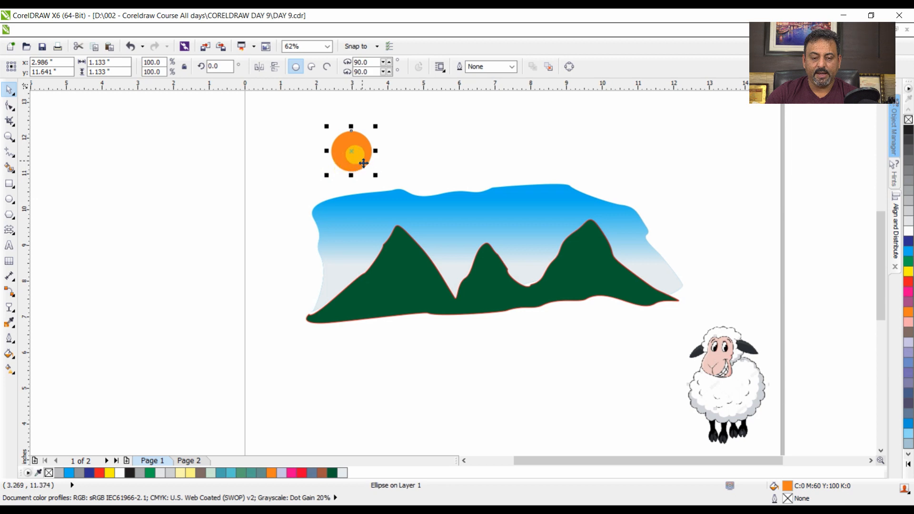
Step: Start a fountain fill on the orange circle and set its type to Radial
left_click(9, 356)
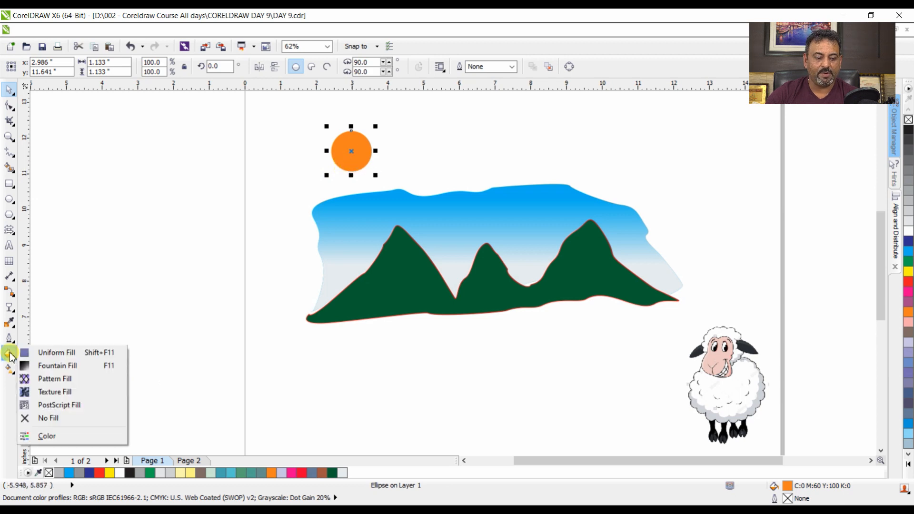
left_click(45, 368)
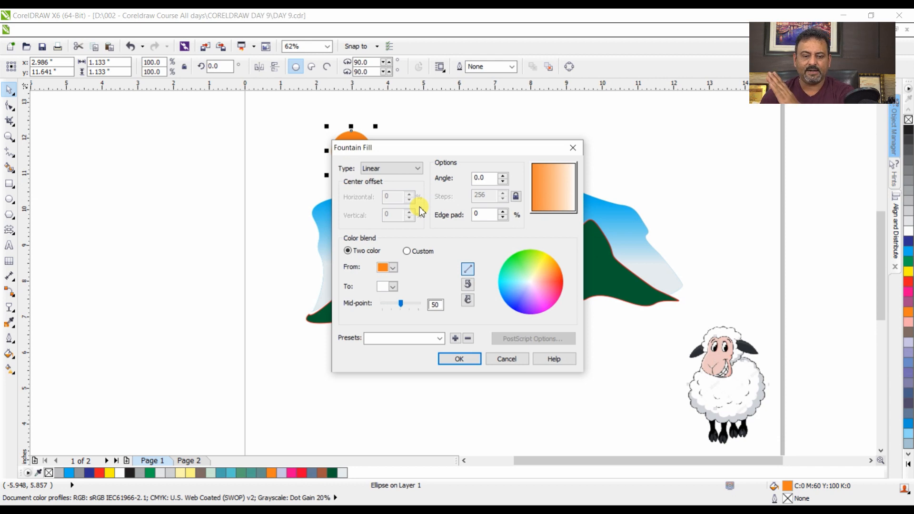
left_click(418, 165)
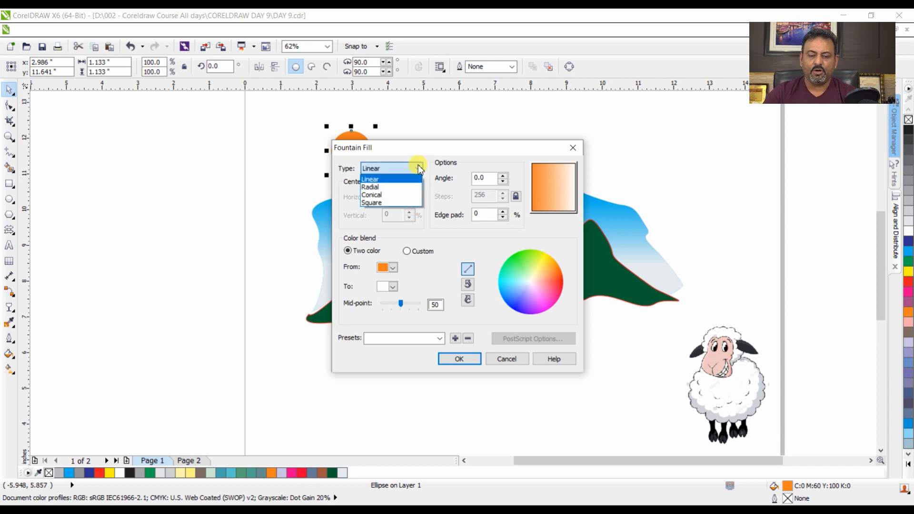
left_click(400, 186)
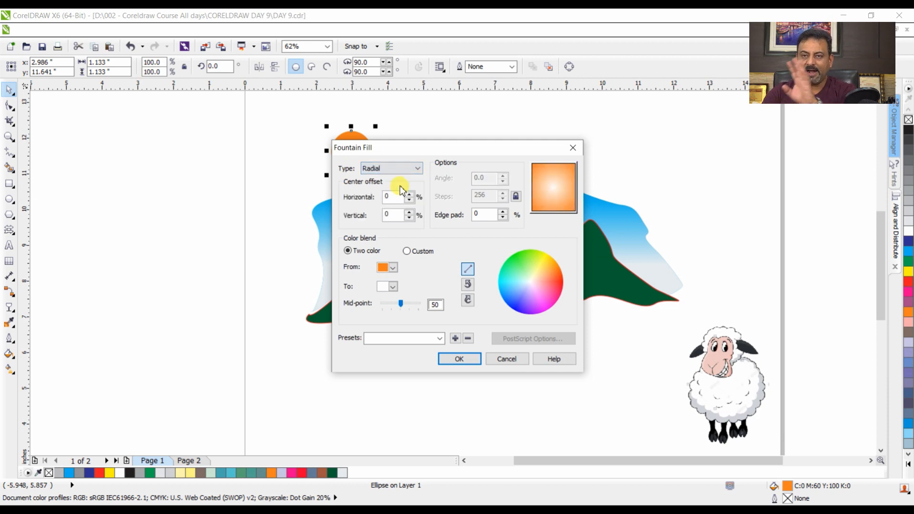
Step: Try the Conical and Square fountain fill types, and return the type to Radial
left_click(394, 169)
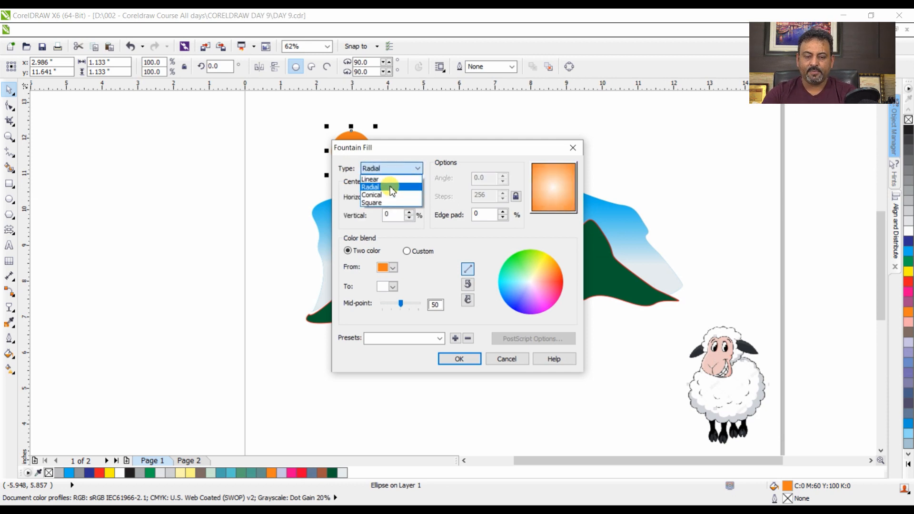
left_click(388, 193)
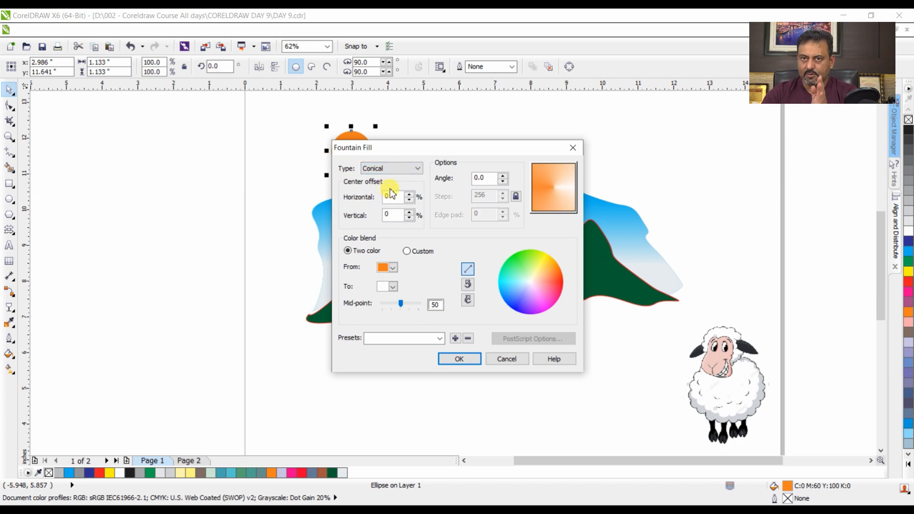
left_click(389, 167)
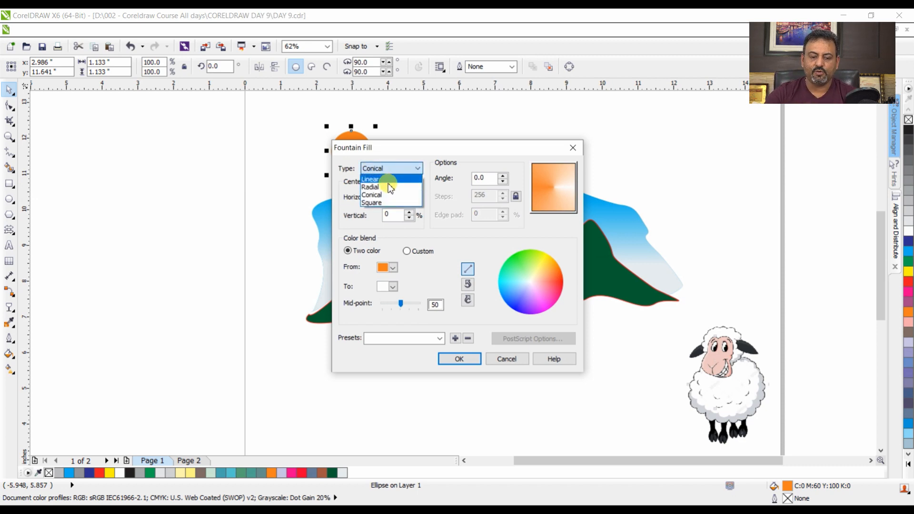
left_click(388, 199)
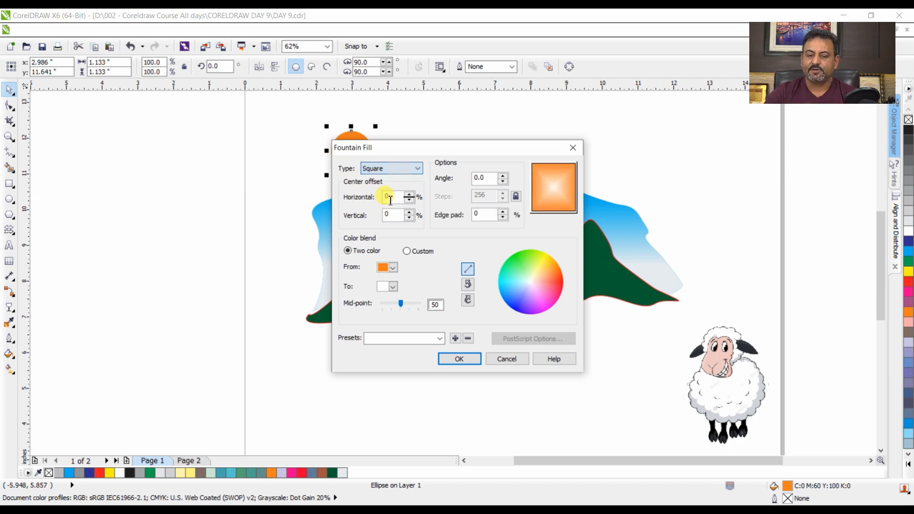
left_click(396, 169)
left_click(394, 185)
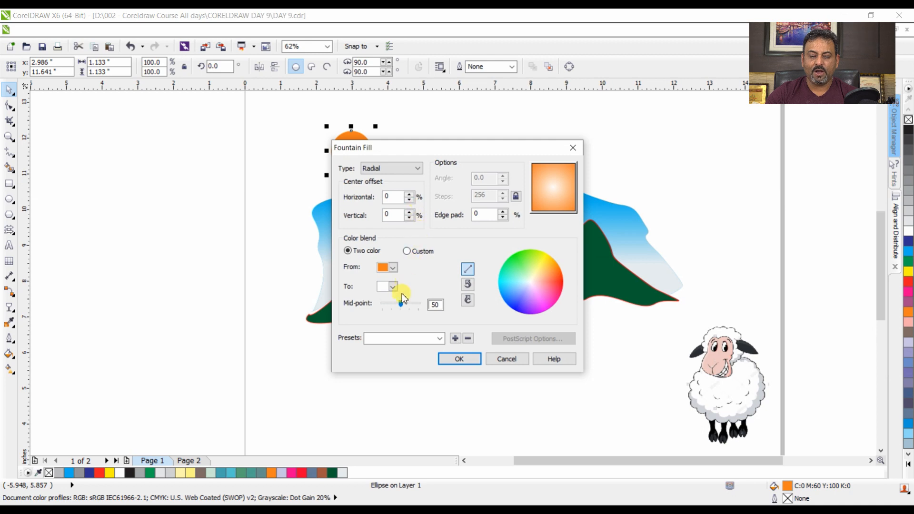
Step: Switch the colour blend to Custom and add a yellow colour stop at the 49% position
mouse_move(402, 305)
left_mouse_down()
mouse_move(413, 307)
mouse_move(403, 307)
left_mouse_up()
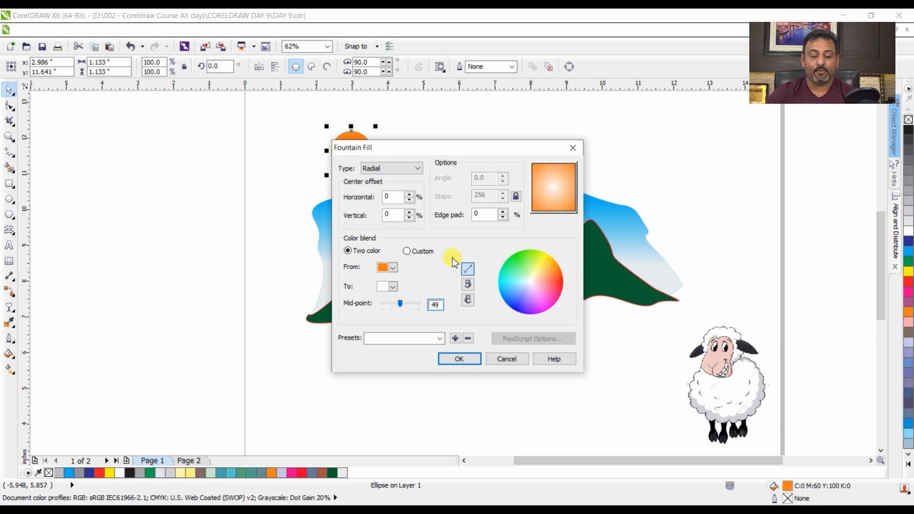
left_click(407, 251)
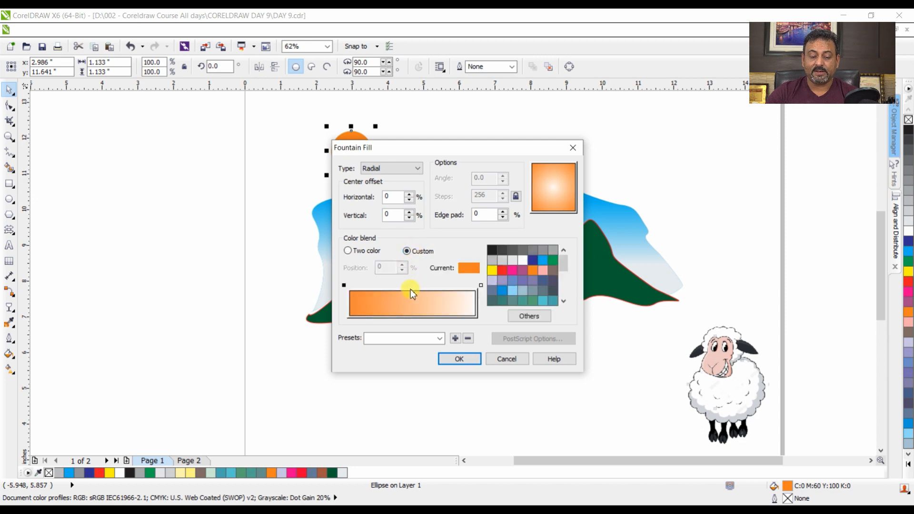
double_click(410, 289)
left_click(494, 272)
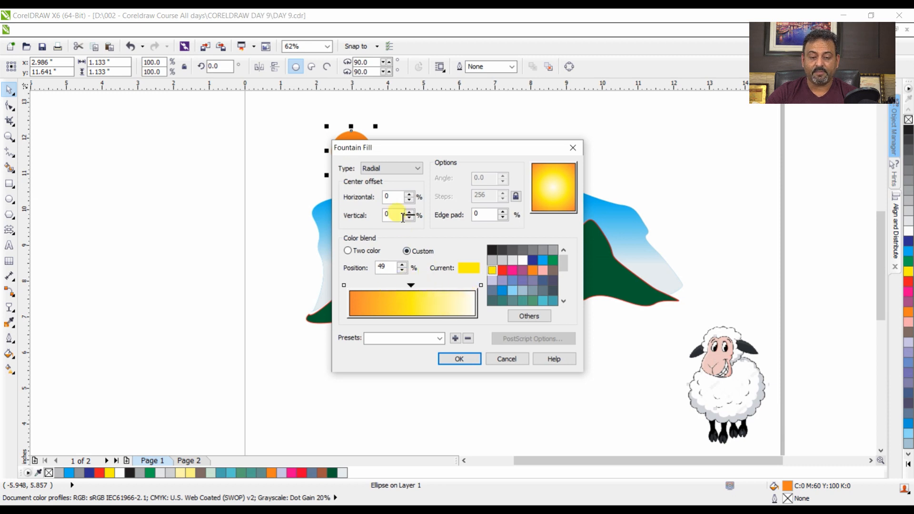
Step: Set the fountain fill's edge pad to 10% and apply the fill to the circle
left_click(503, 212)
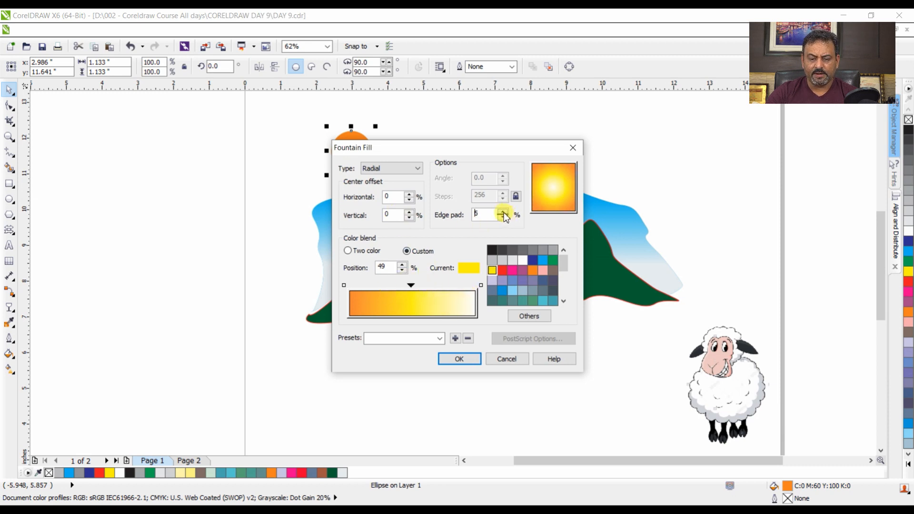
left_click(502, 218)
left_click(503, 219)
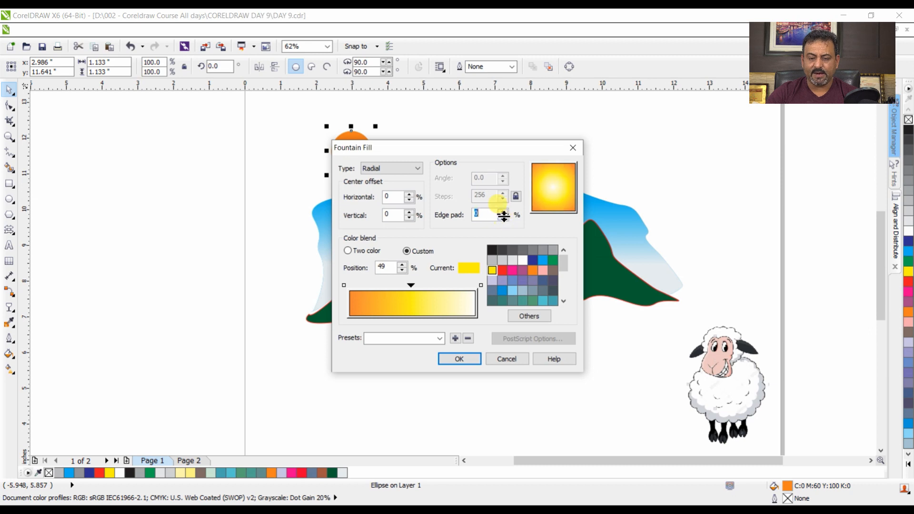
left_click(502, 211)
left_click(502, 210)
left_click(502, 211)
left_click(503, 218)
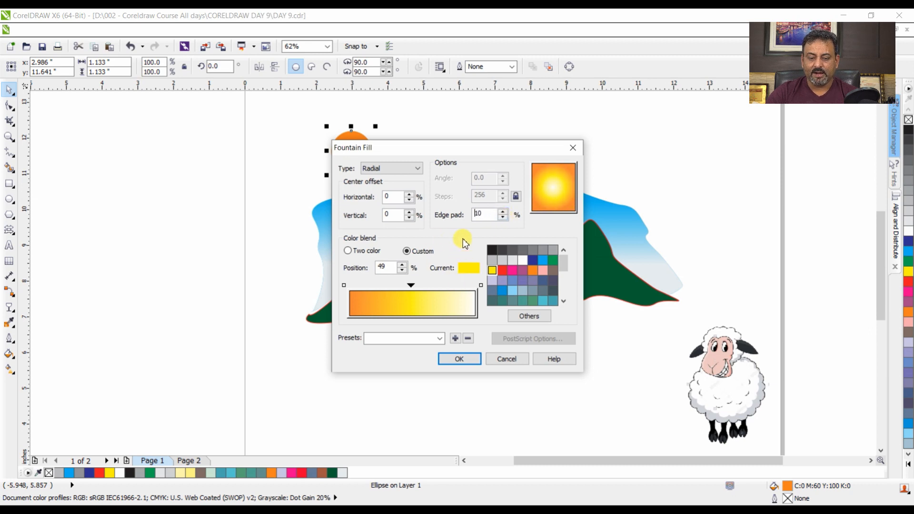
left_click(462, 358)
Step: Enlarge the sun to about 1.25 inches across and move it over the sky beside the first mountain peak
left_click_drag(376, 176, 382, 182)
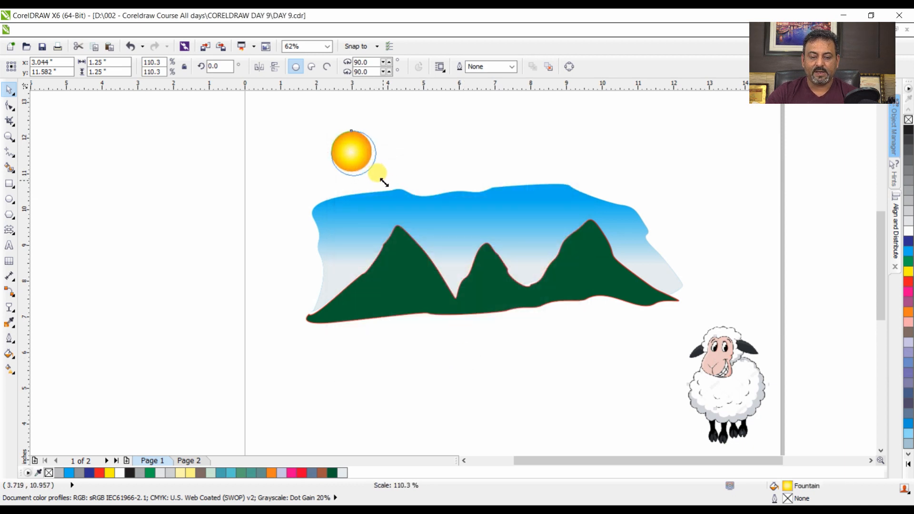
left_click_drag(353, 153, 421, 232)
Step: Change the stacking order of the dark green mountains so they stand in front of the sun and the sky
left_click(419, 289)
key("ctrl+Page_Down")
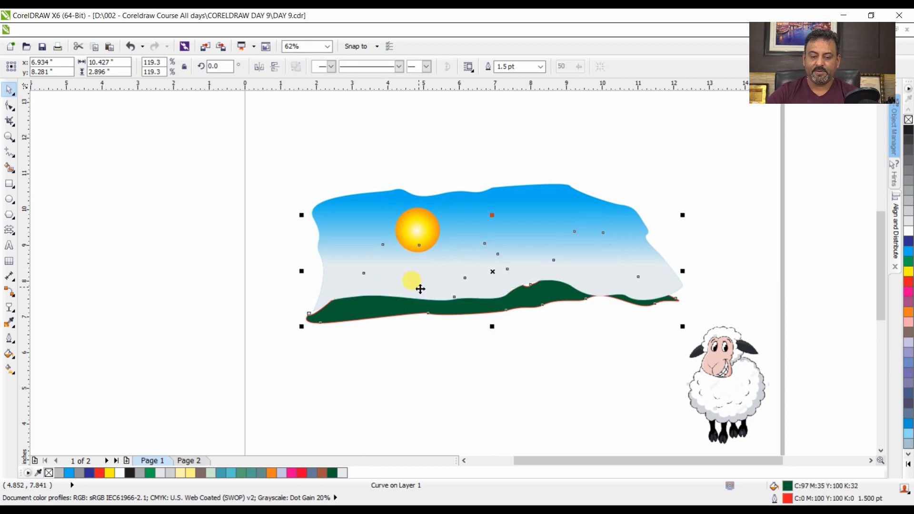
left_click(395, 358)
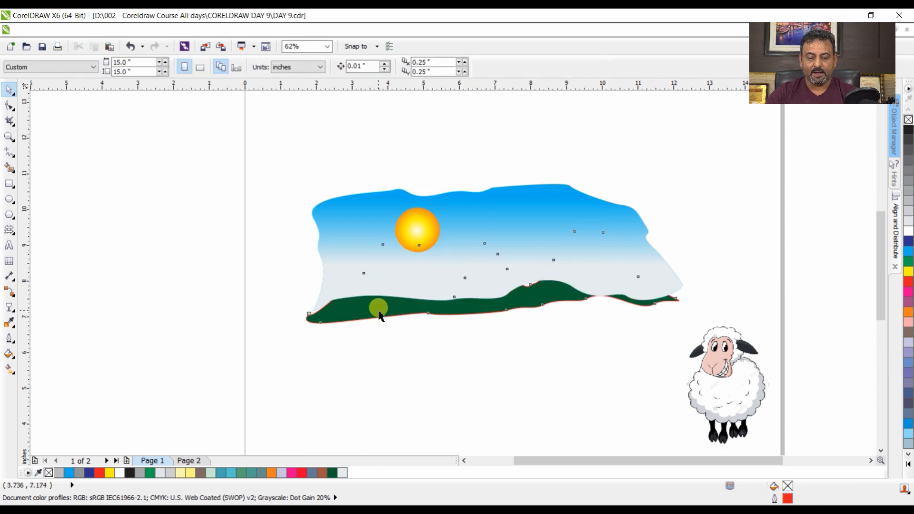
left_click(379, 310)
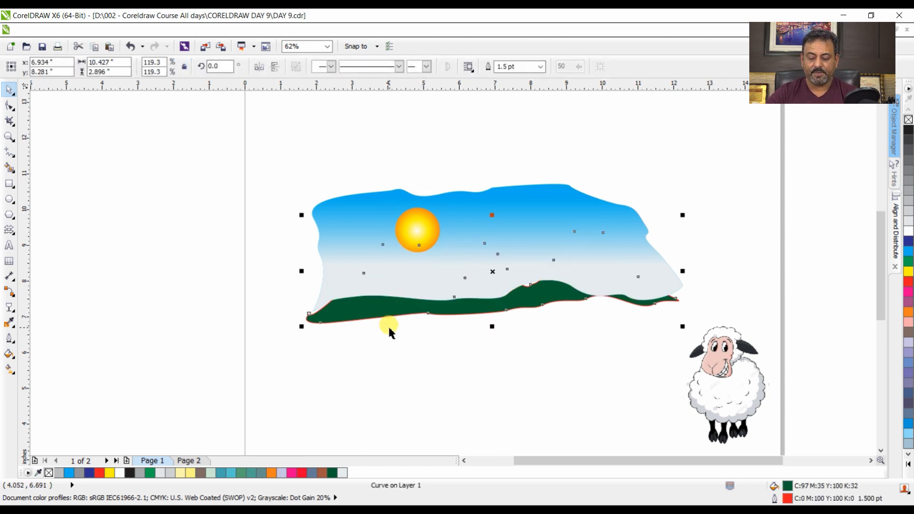
key("ctrl+Page_Up")
Step: Shrink the sun to about 1.01 inches and place it partly behind the first mountain peak
left_click(434, 234)
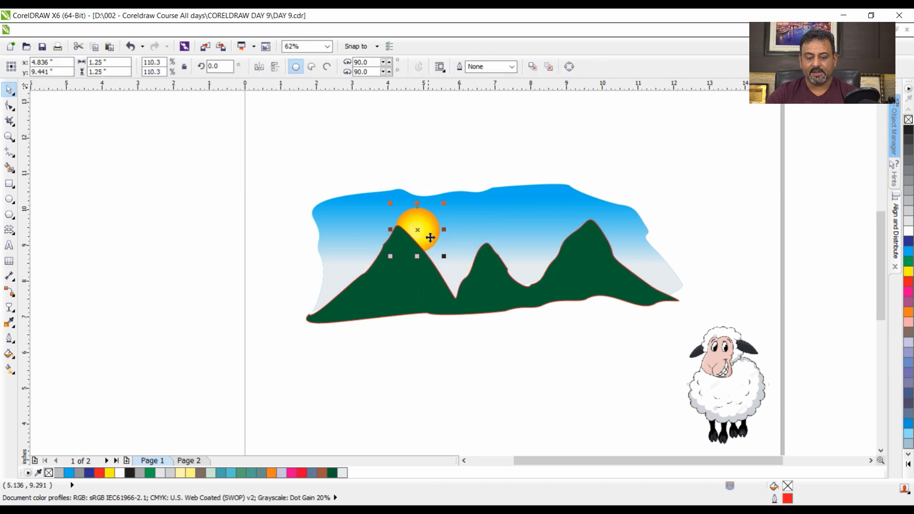
left_click_drag(418, 230, 437, 215)
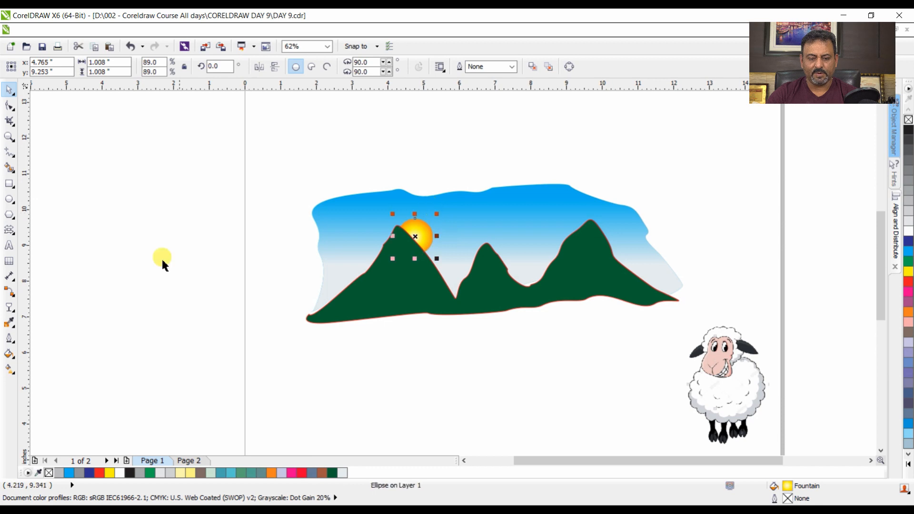
Step: Apply an interactive Drop Shadow to the sun, pulled horizontally across the circle
left_click(9, 307)
left_click(13, 311)
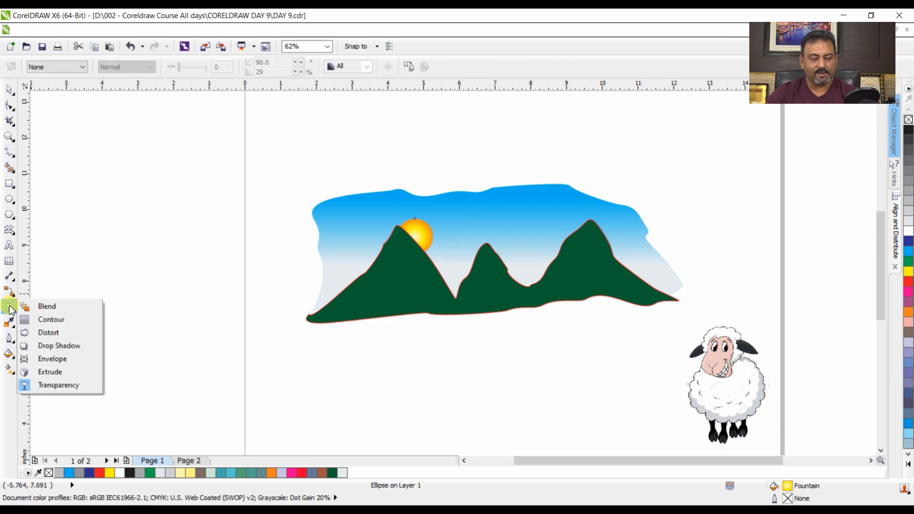
left_click(60, 345)
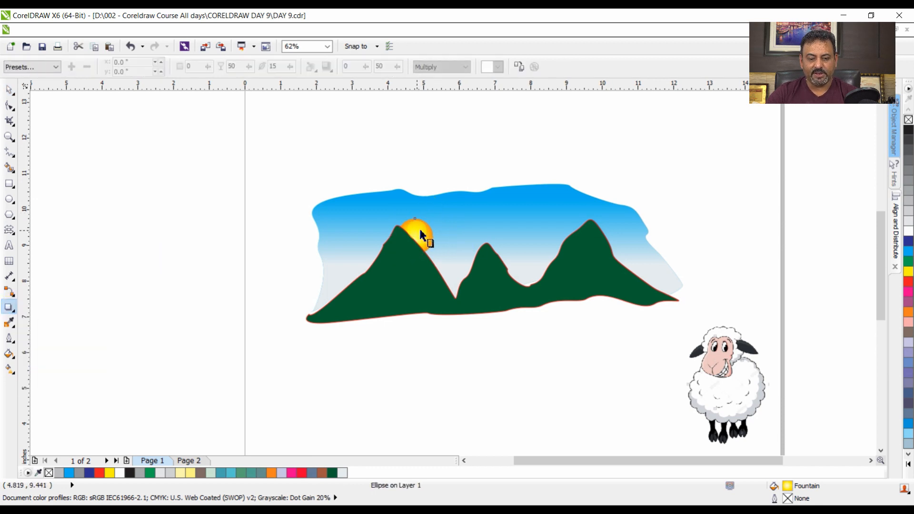
mouse_move(396, 236)
left_mouse_down()
mouse_move(432, 236)
mouse_move(520, 163)
left_mouse_up()
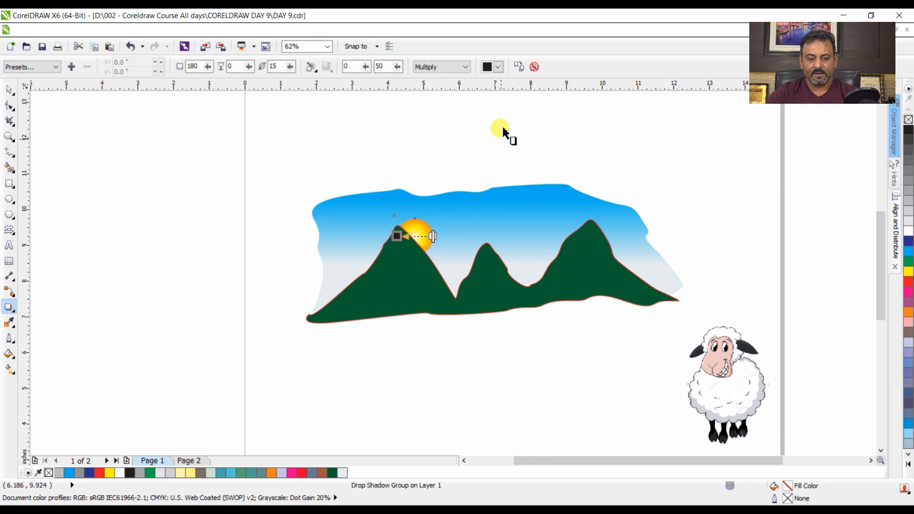
Step: Set the sun's shadow colour to white and its blend mode to Add
left_click(498, 68)
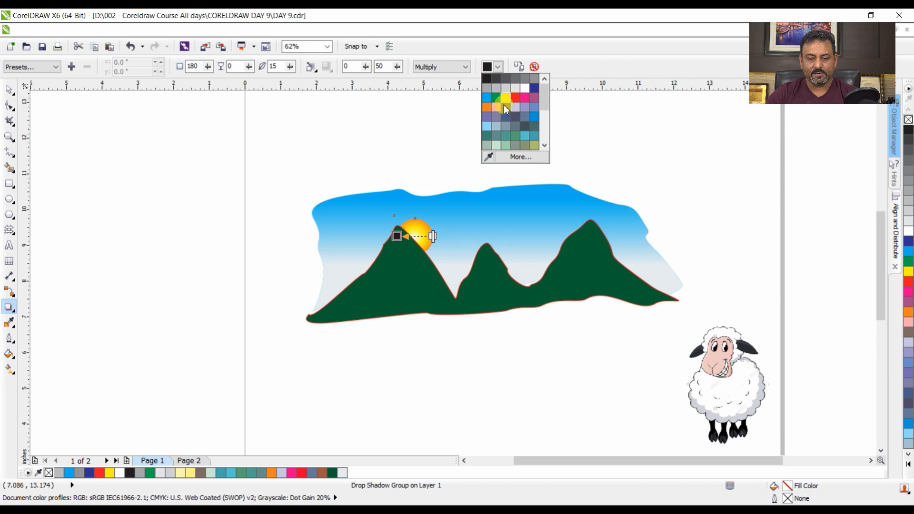
left_click(525, 90)
left_click(447, 68)
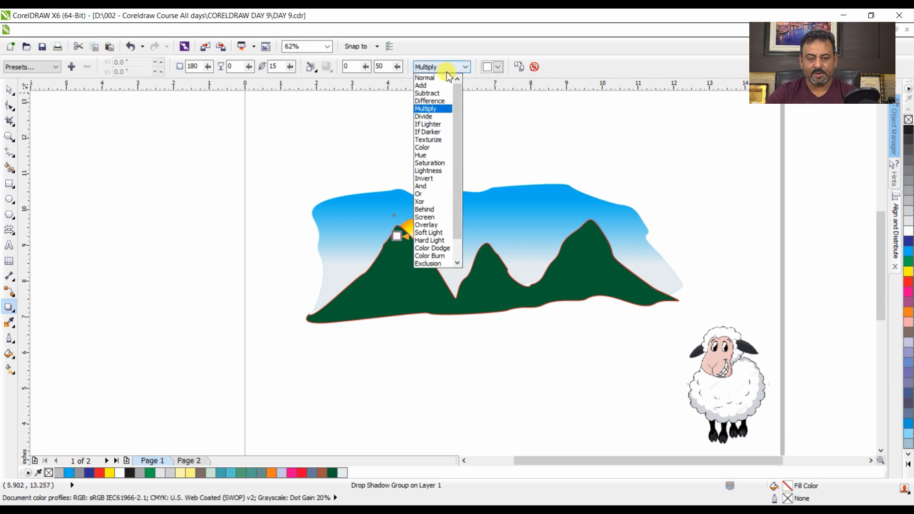
left_click(442, 88)
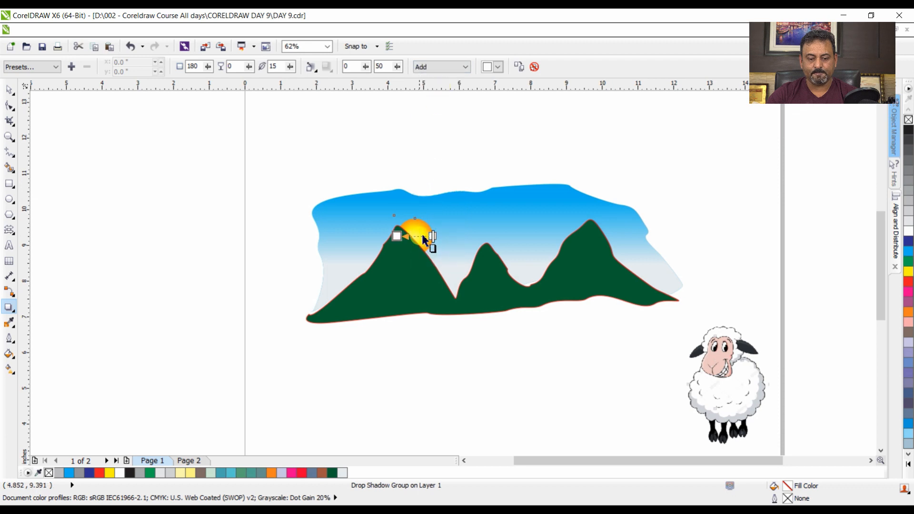
Step: Raise the sun's shadow opacity to 100 and change its blend mode to Normal
left_click_drag(425, 236, 396, 236)
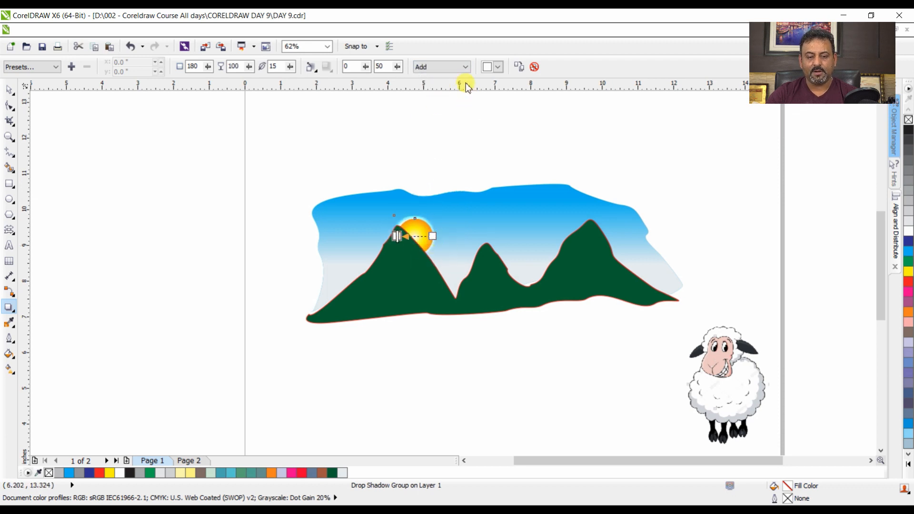
left_click(462, 67)
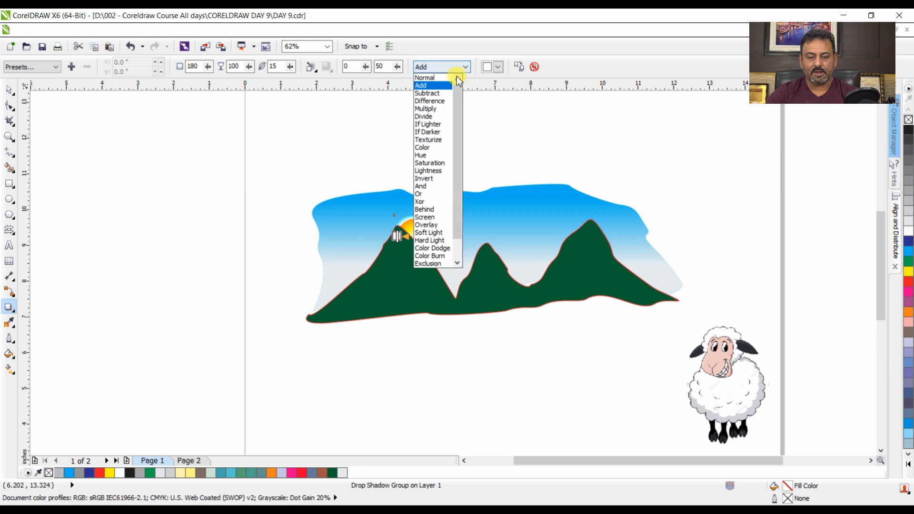
left_click(428, 77)
key("space")
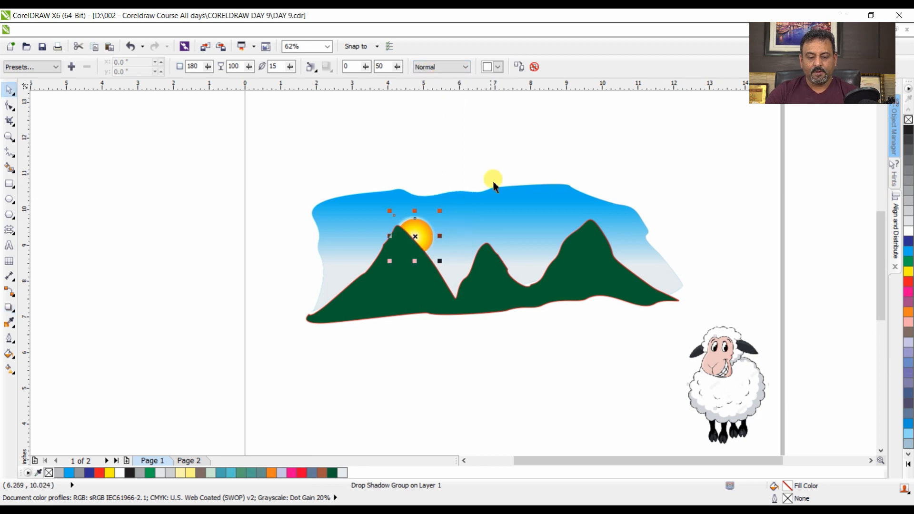
Step: Enlarge the glowing sun slightly to about 1.08 inches across, and deselect it
left_click(493, 181)
left_click(395, 246)
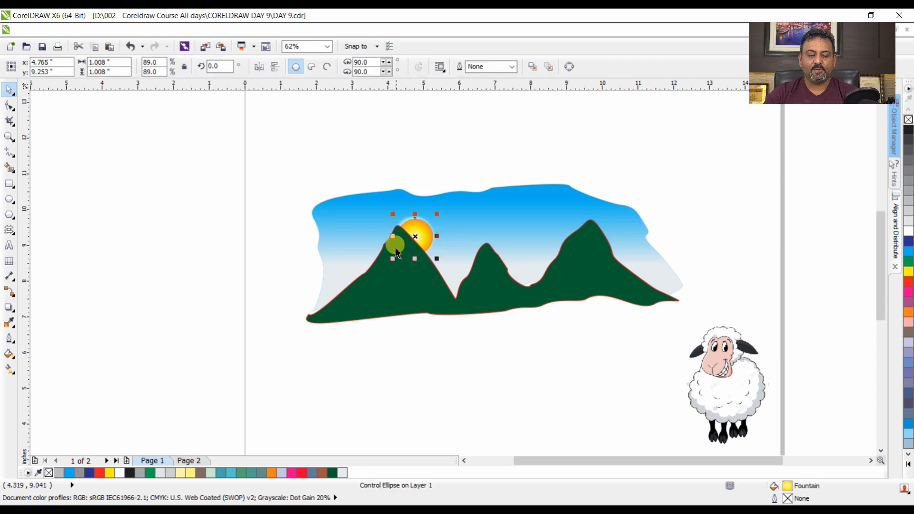
left_click_drag(392, 258, 389, 262)
left_click(382, 370)
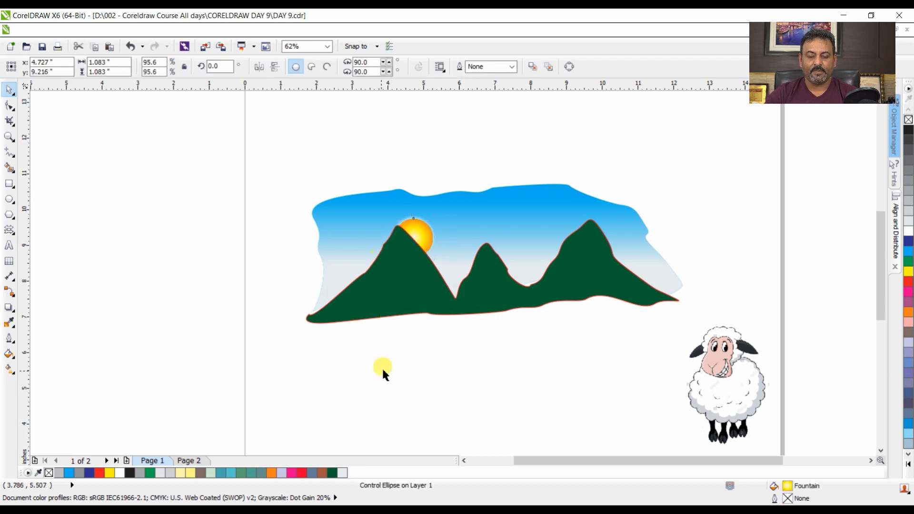
Step: Place a copy of the dark green mountains about 0.8 inches below the original
left_click(396, 291)
left_click(578, 279)
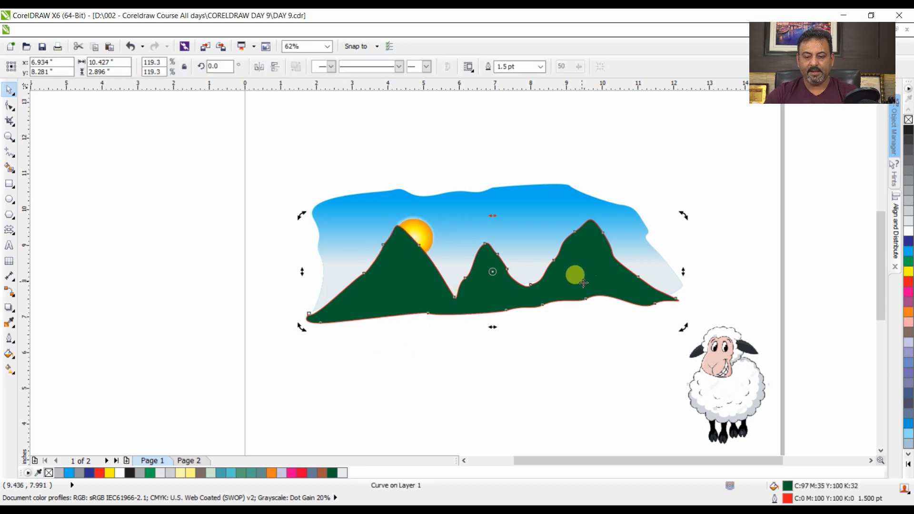
left_click_drag(582, 281, 585, 310)
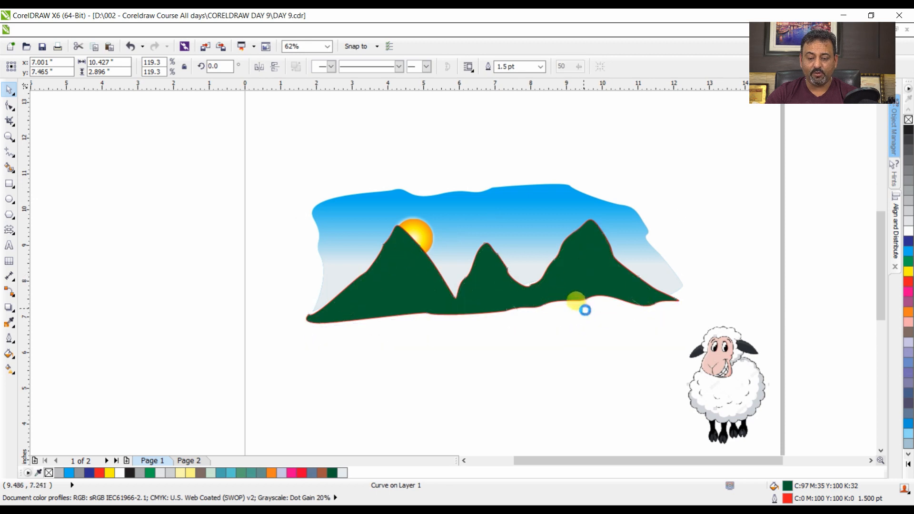
Step: Fill the lower copy of the mountains with a lighter green, C93 M25 Y94 K13
double_click(787, 485)
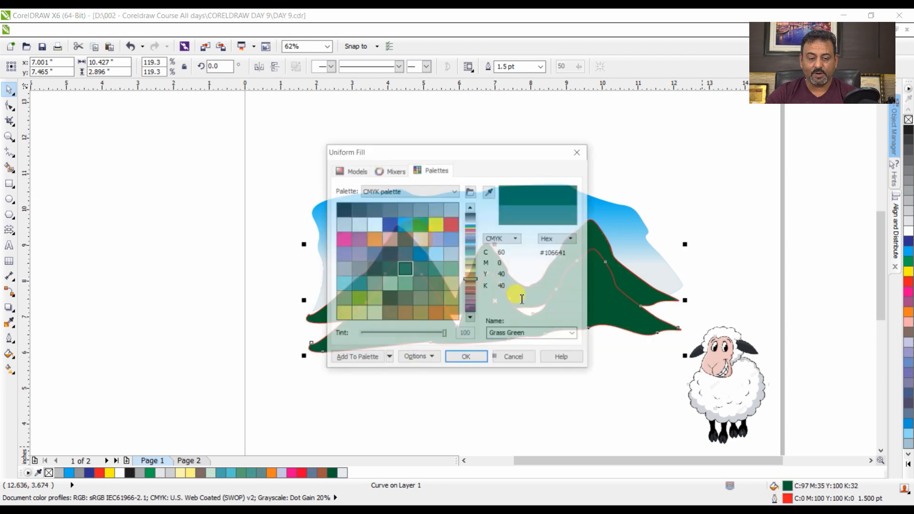
left_click(350, 170)
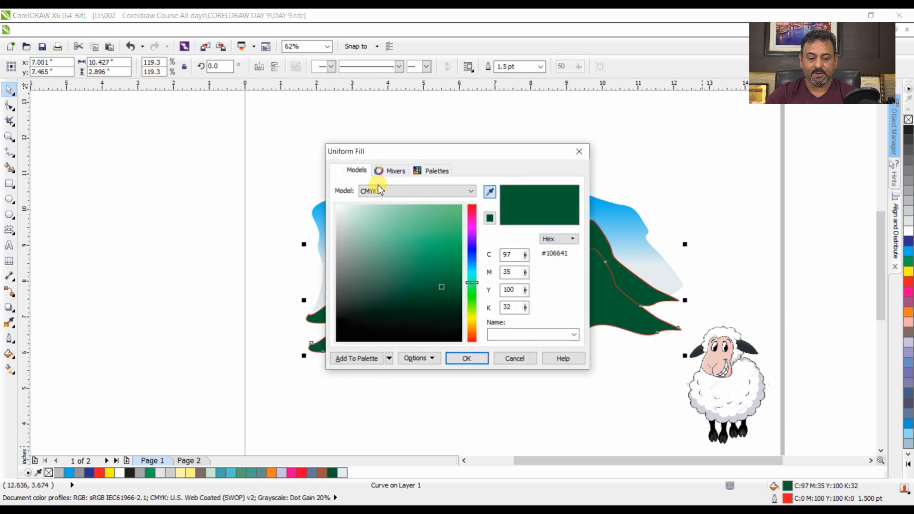
mouse_move(437, 270)
left_mouse_down()
mouse_move(438, 285)
mouse_move(427, 257)
mouse_move(446, 271)
left_mouse_up()
left_click(470, 357)
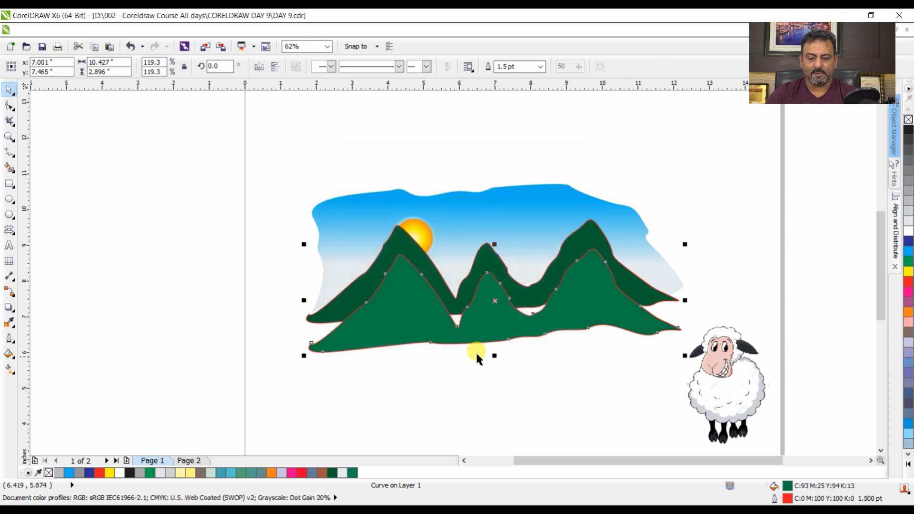
Step: Apply a linear transparency fading the lighter mountains downward, and align them exactly over the dark green mountains
left_click(15, 327)
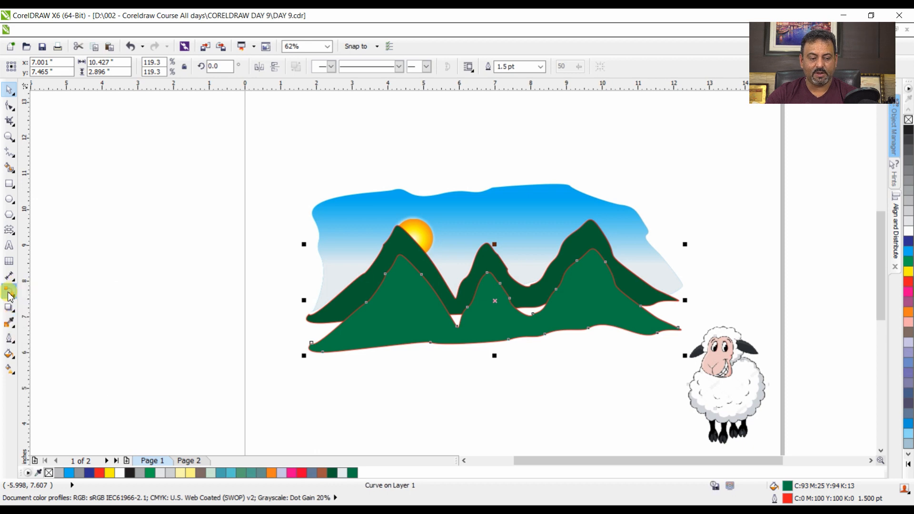
left_click(10, 291)
left_click(10, 307)
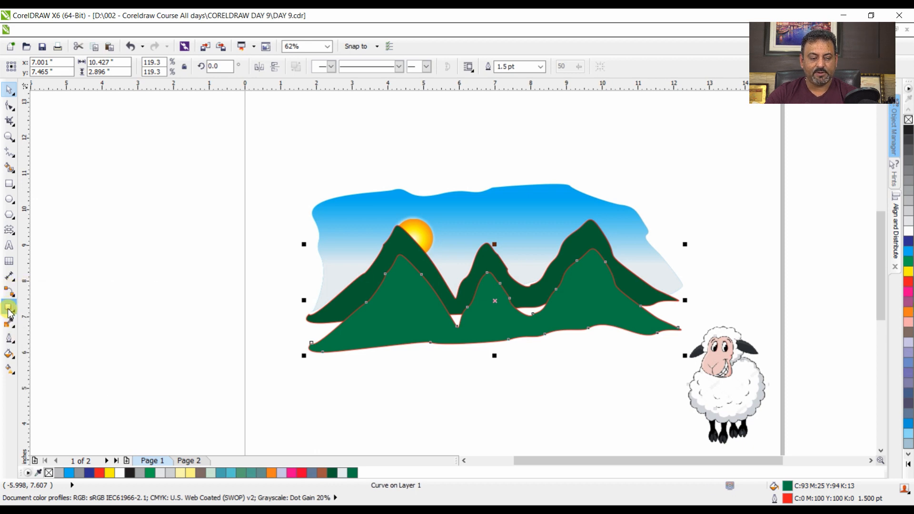
left_click(59, 386)
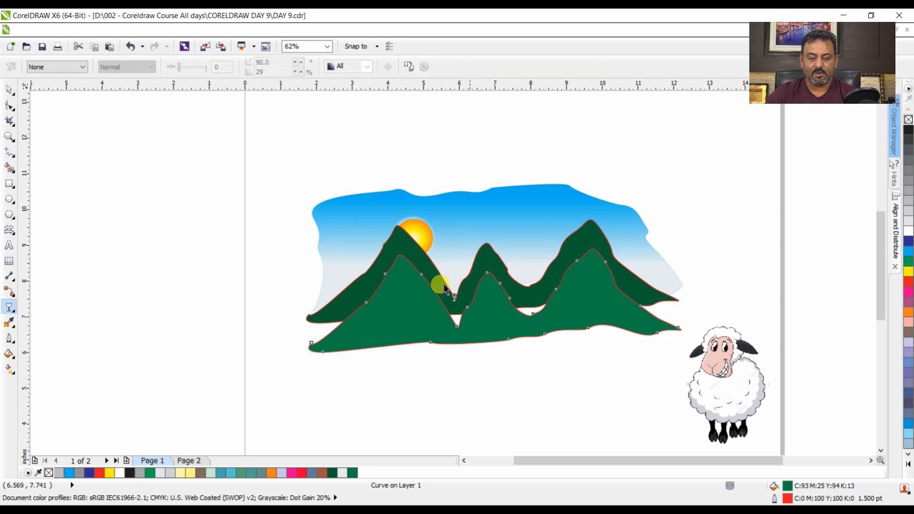
left_click_drag(384, 274, 402, 314)
key("space")
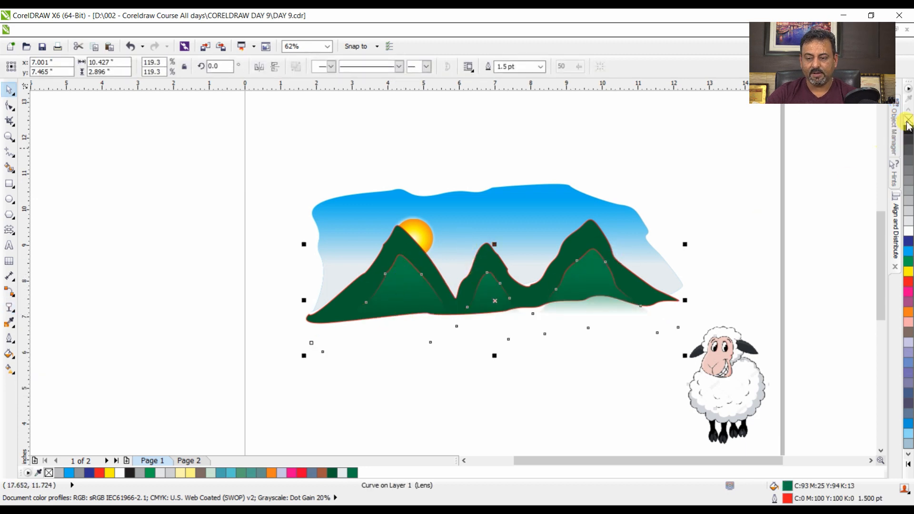
left_click(592, 238)
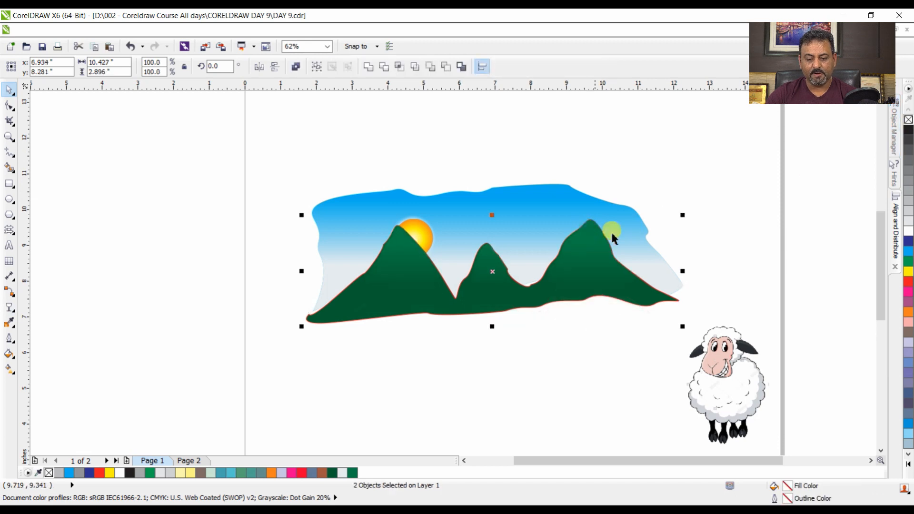
left_click(717, 269)
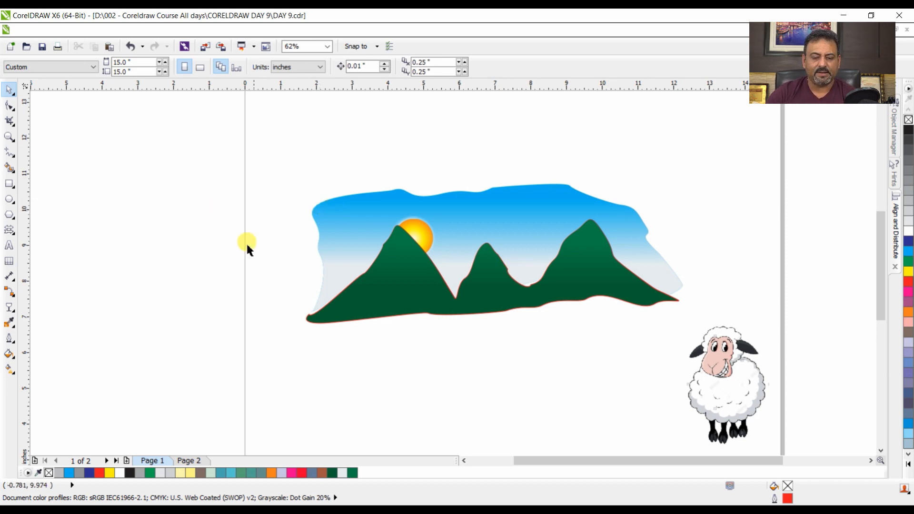
Step: Draw a closed freehand ground shape about 11.3 by 2.5 inches, overlapping the base of the mountains
left_click(378, 279)
left_click(4, 193)
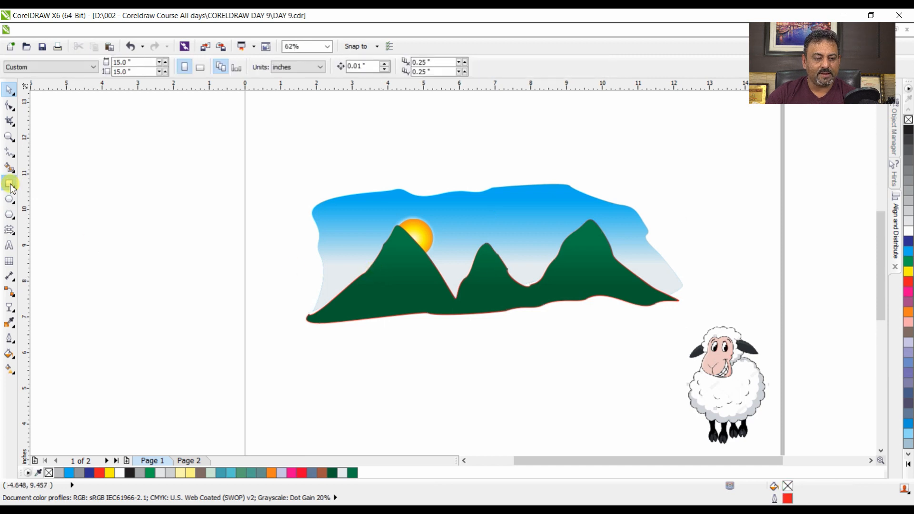
left_click(12, 153)
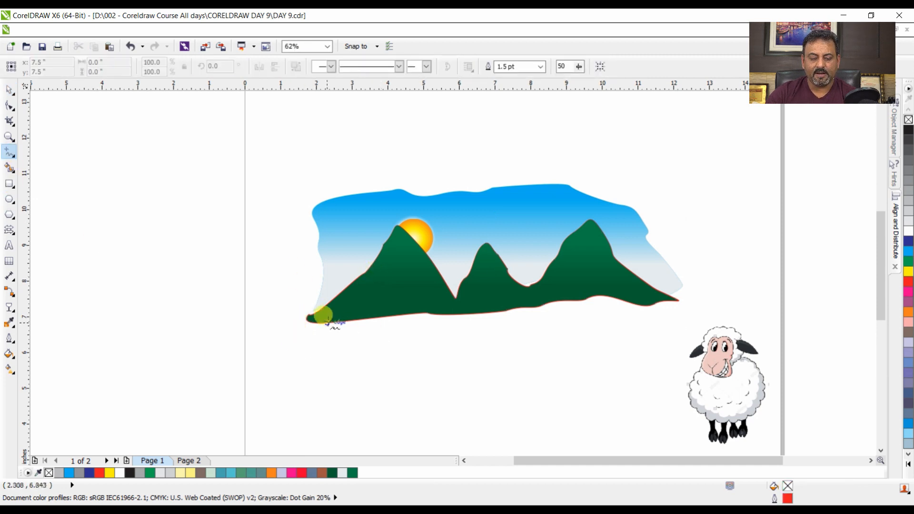
mouse_move(317, 323)
left_mouse_down()
mouse_move(294, 333)
mouse_move(307, 352)
mouse_move(366, 377)
mouse_move(479, 361)
mouse_move(630, 376)
mouse_move(682, 329)
mouse_move(678, 301)
mouse_move(551, 285)
mouse_move(448, 308)
mouse_move(410, 298)
mouse_move(309, 321)
left_mouse_up()
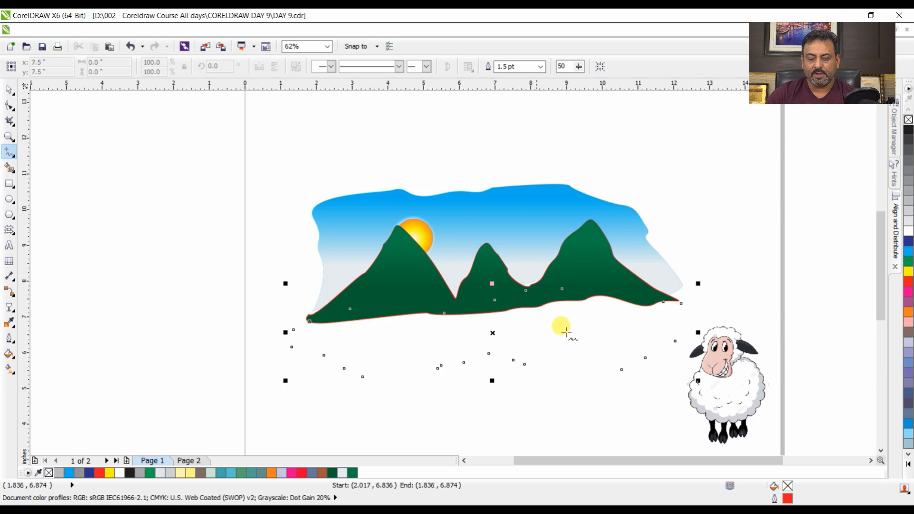
key("space")
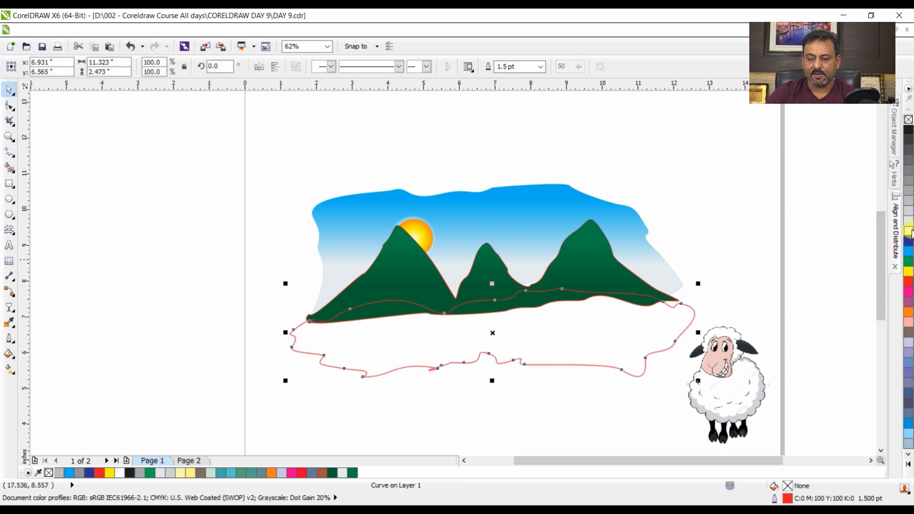
Step: Fill the ground shape with green, C100 Y100, and send it behind the mountains
left_click(908, 271)
left_click(908, 261)
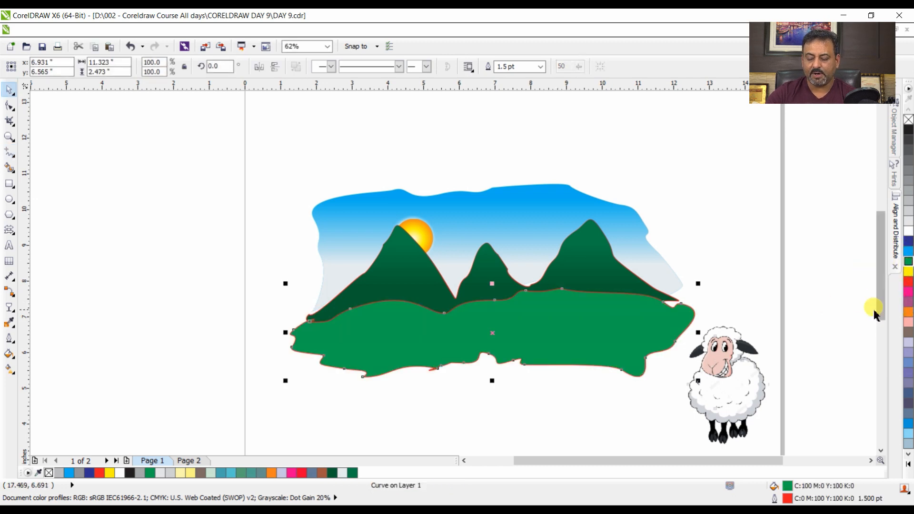
key("ctrl+Page_Down")
left_click(661, 313)
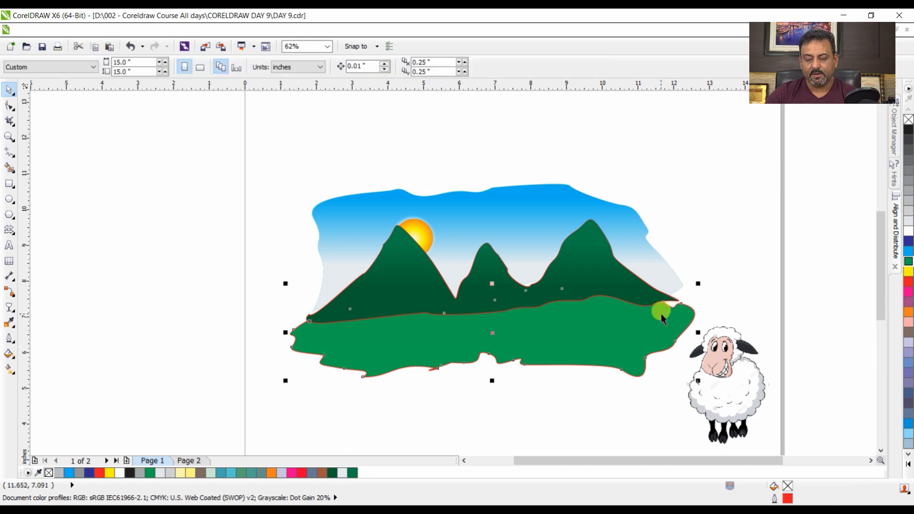
Step: Remove the red outlines from the ground shape and the mountain layers
left_click(646, 284, "shift")
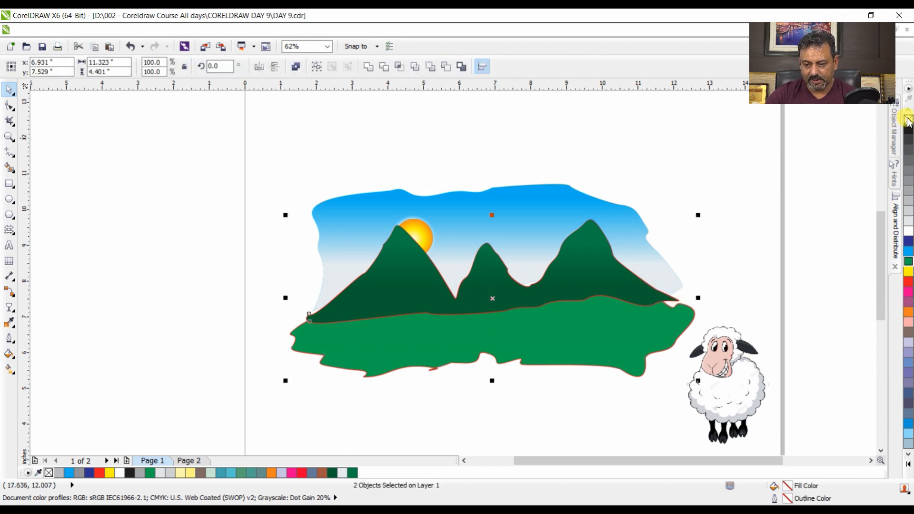
left_click(833, 184)
left_click(669, 296)
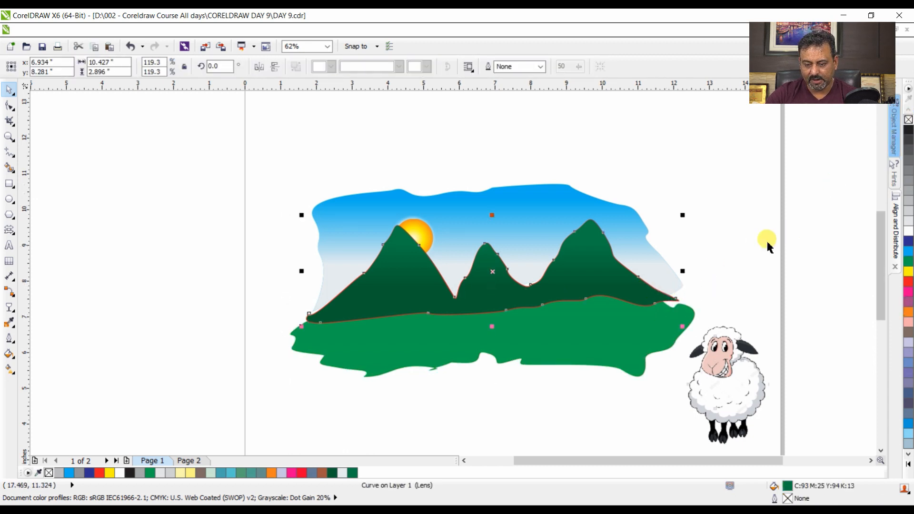
left_click_drag(638, 281, 636, 273)
left_click(642, 295)
key("ctrl+z")
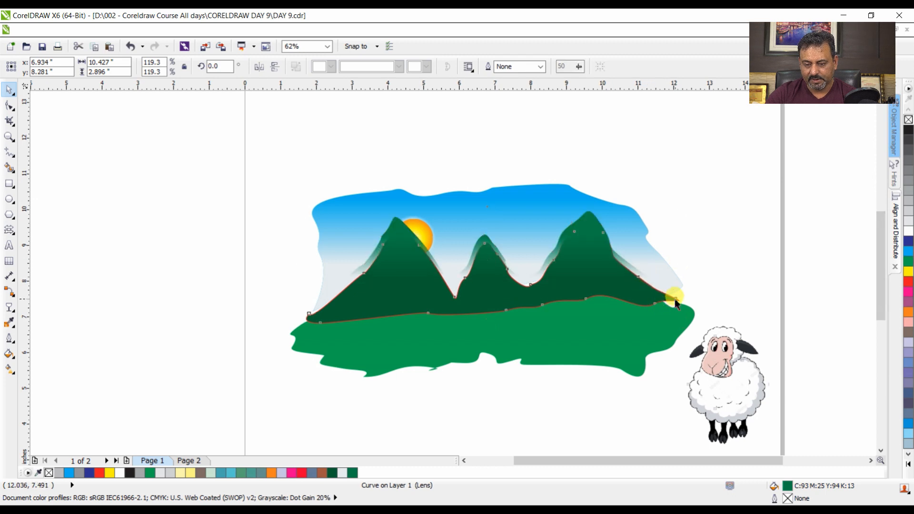
right_click(908, 121)
left_click(756, 232)
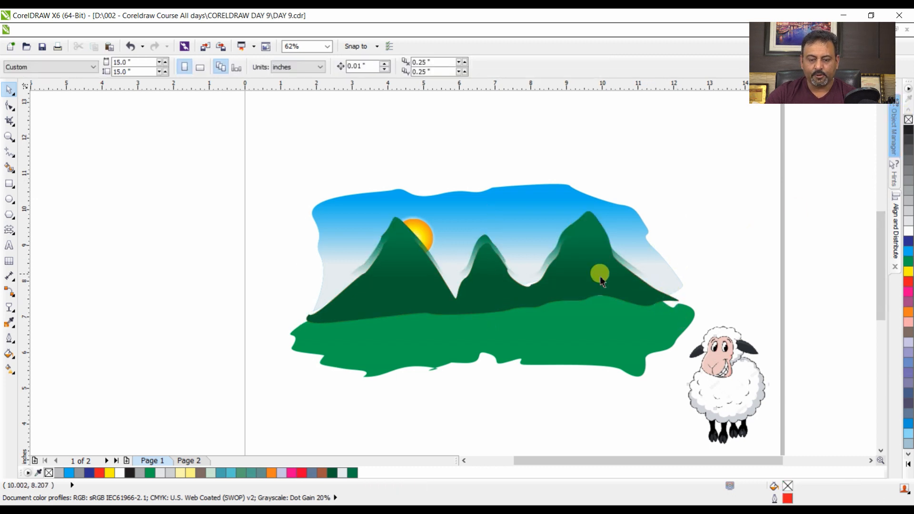
Step: Pull the transparent lighter mountains away from the dark ones and align them back exactly over them
left_click(599, 275)
left_click_drag(401, 260, 389, 211)
left_click(390, 305, "shift")
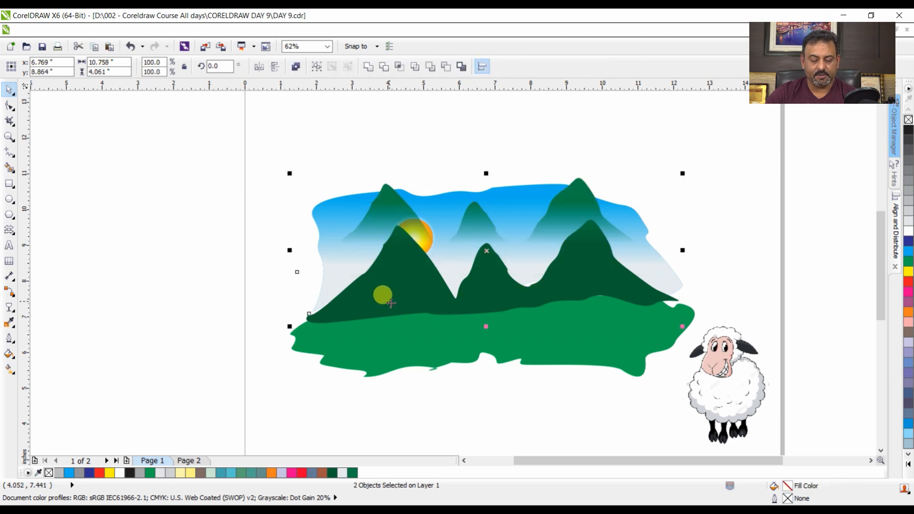
key("e")
key("c")
left_click(818, 236)
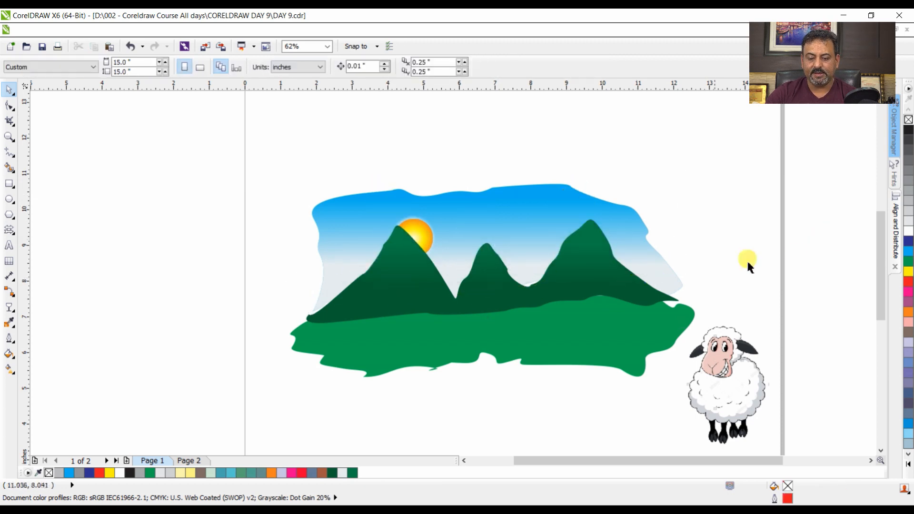
Step: Move the sheep cartoon to the middle of the landscape and bring it to the front
left_click(625, 320)
left_click(741, 374)
left_click_drag(741, 374, 503, 327)
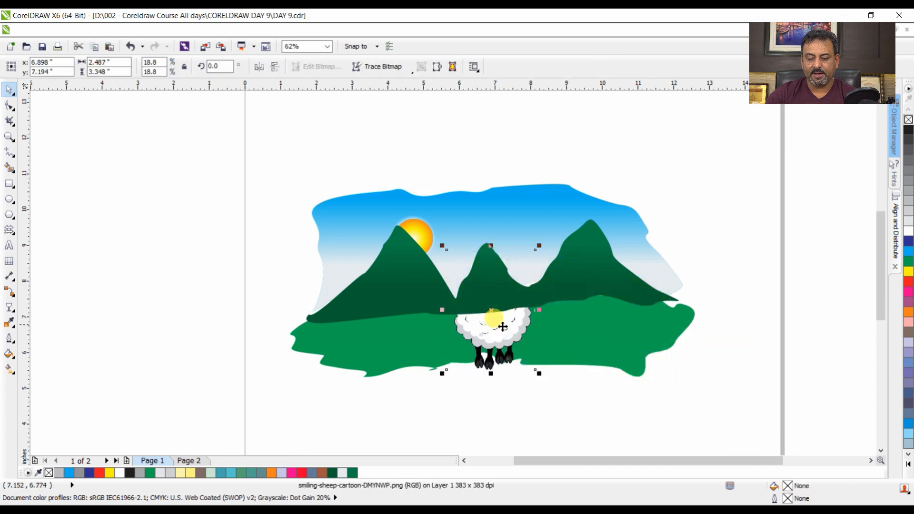
key("shift+Page_Up")
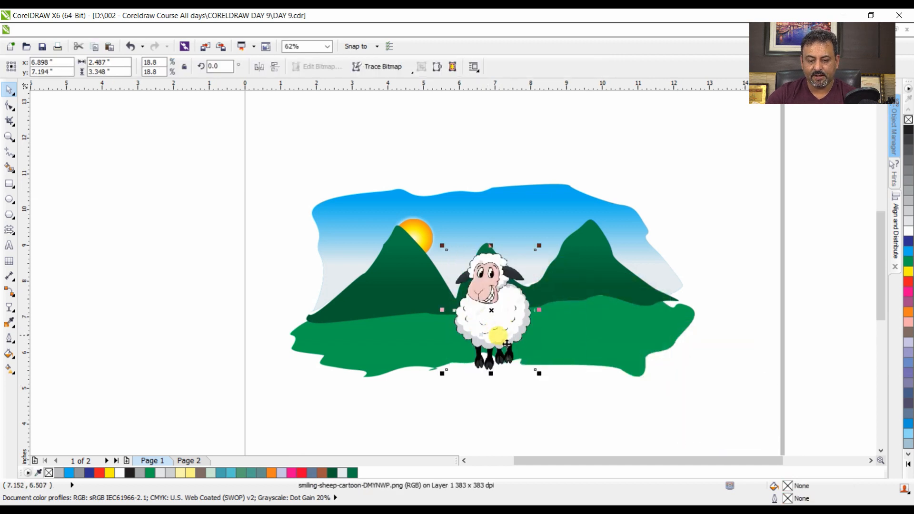
left_click(815, 373)
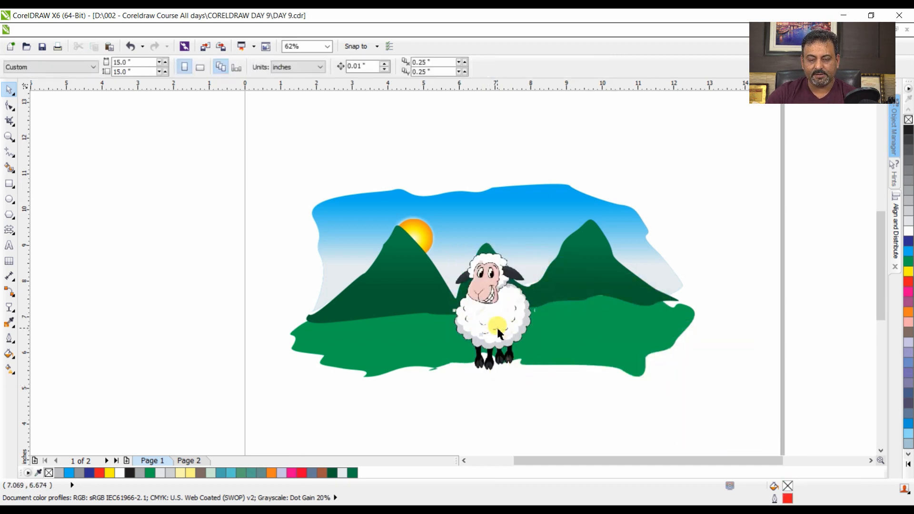
Step: Group the sheep, sky, sun, mountains and ground into one object
left_click(490, 326)
left_click(777, 297)
left_click_drag(230, 185, 738, 393)
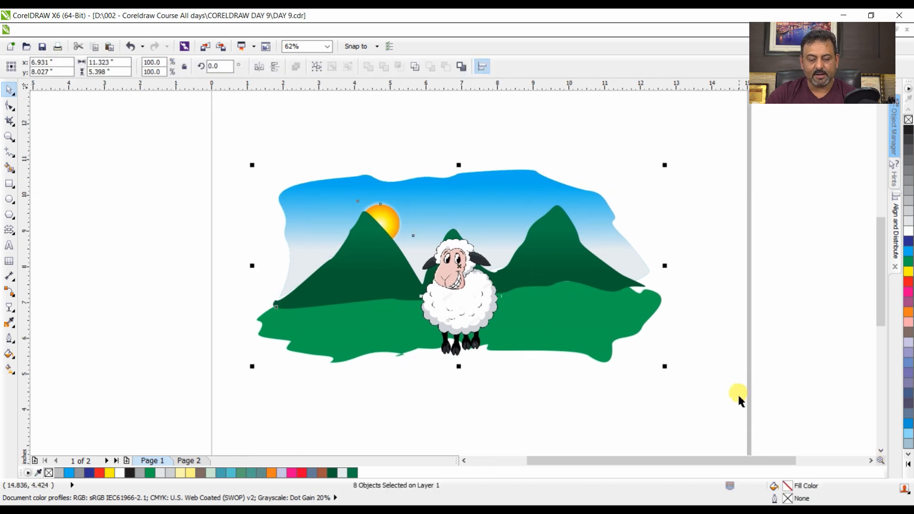
scroll(595, 371, "down", 2)
left_click(401, 265)
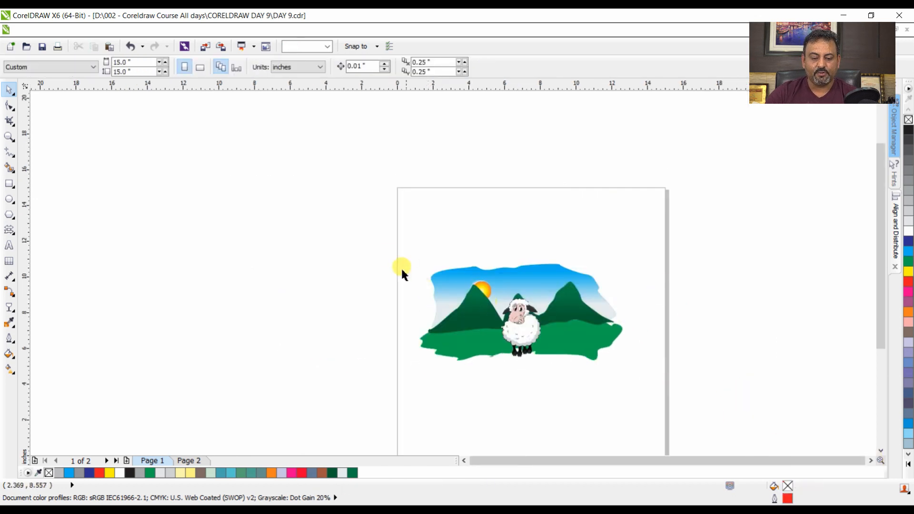
scroll(628, 445, "up", 2)
Step: Draw a circle about 5.27 inches across below the landscape and shift it up to overlap the ground
left_click(9, 199)
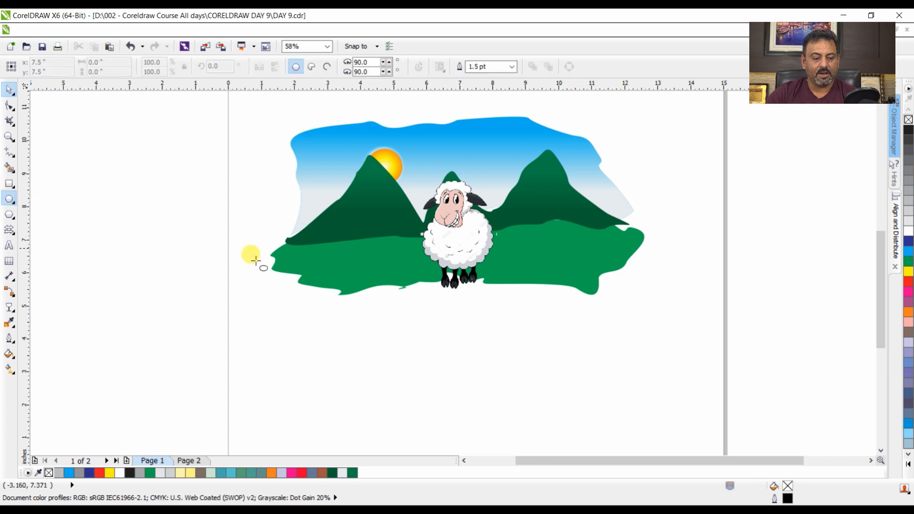
left_click_drag(312, 285, 487, 427)
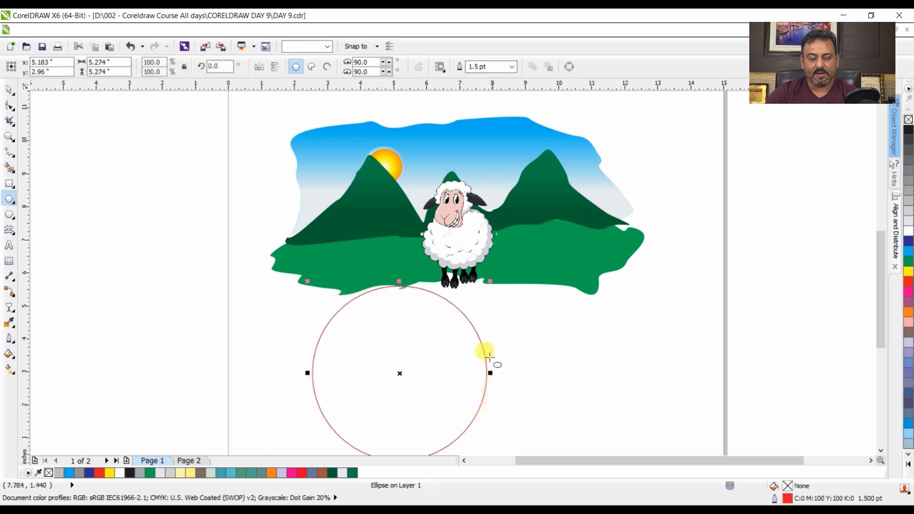
key("space")
left_click_drag(402, 369, 421, 354)
left_click(764, 269)
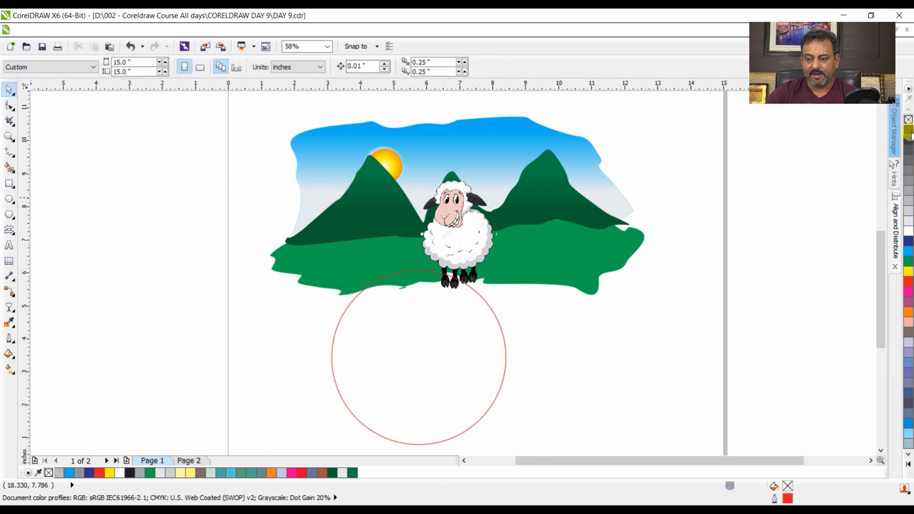
Step: Set black as the default outline colour for new graphic objects, and delete the red circle
left_click(908, 129)
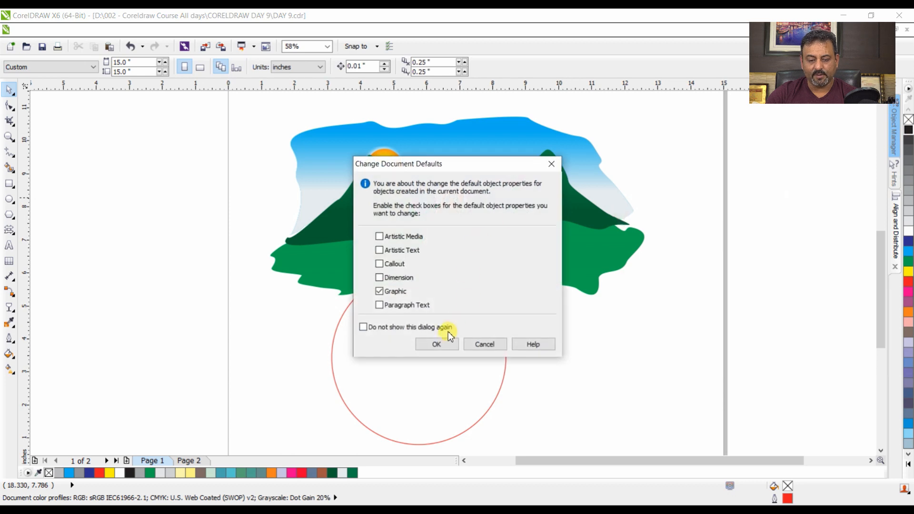
left_click(483, 344)
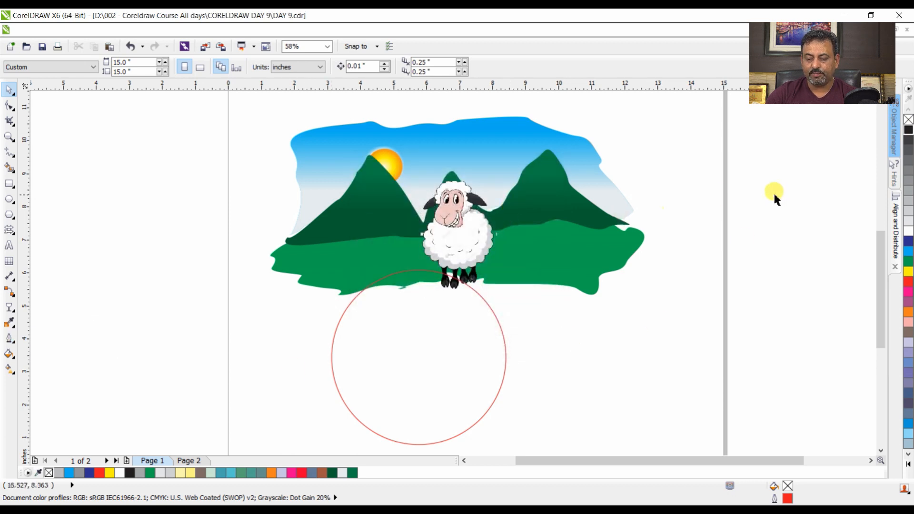
left_click(908, 134)
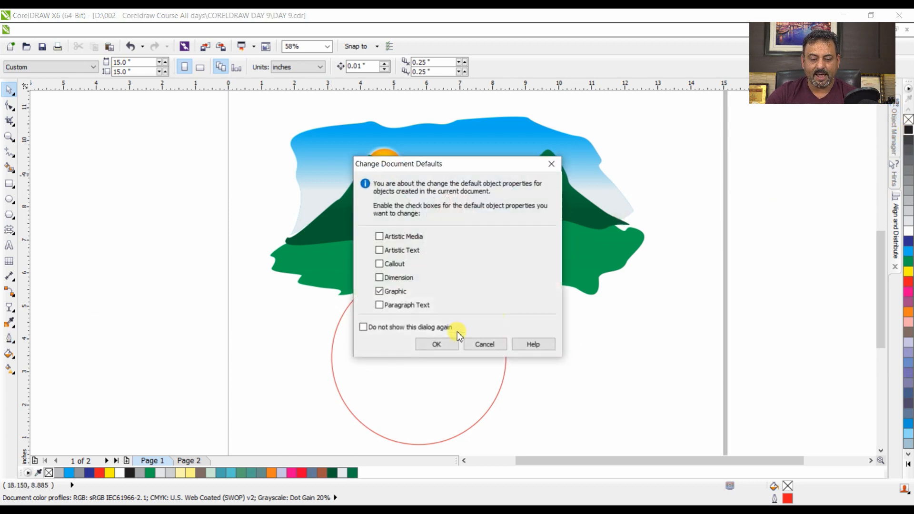
left_click(449, 344)
left_click(497, 329)
key("Delete")
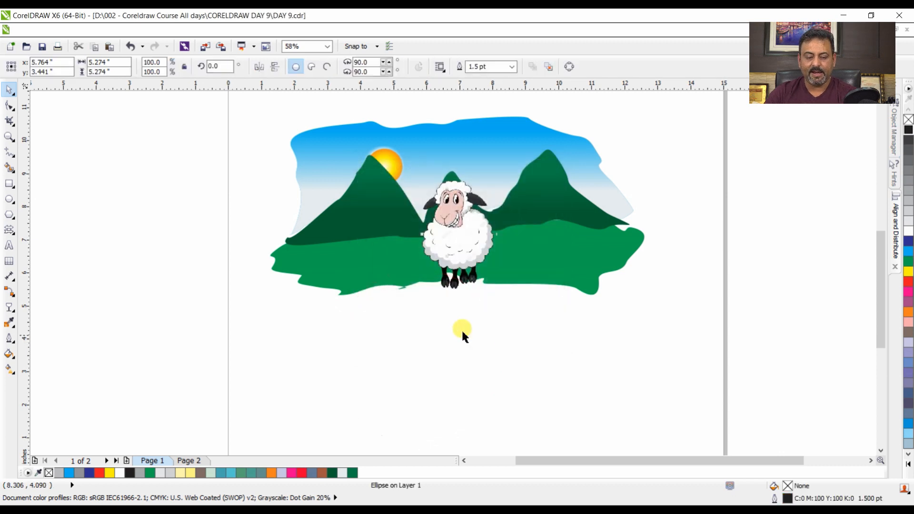
Step: Draw a new black-outlined circle centred below the sheep, touching the landscape's lower edge
left_click(9, 199)
left_click_drag(374, 281, 543, 449)
key("space")
Step: Place the grouped landscape with the sheep inside the black-outlined circle using PowerClip
left_click(545, 245)
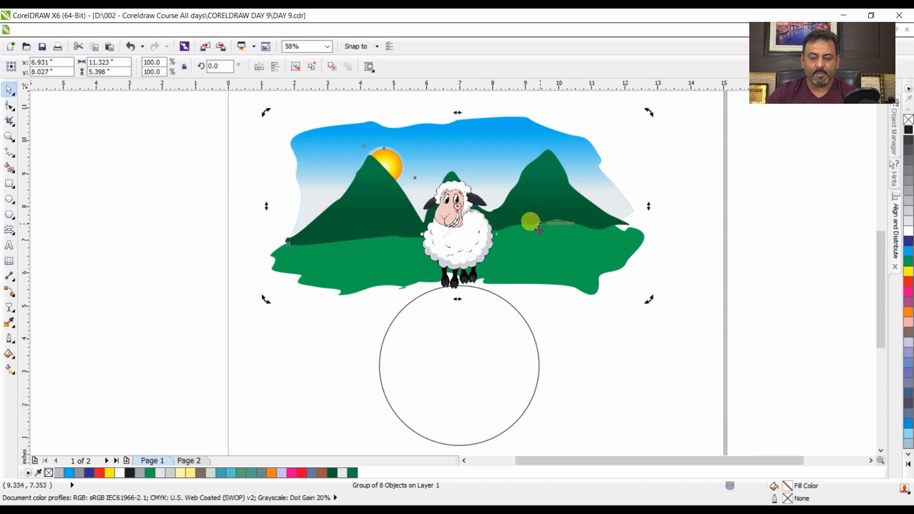
right_click(539, 231)
left_click(557, 15)
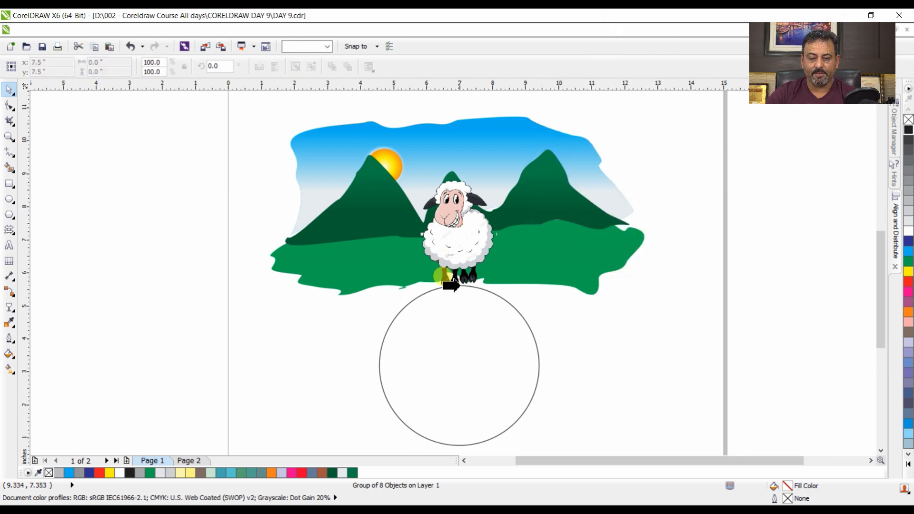
left_click(504, 300)
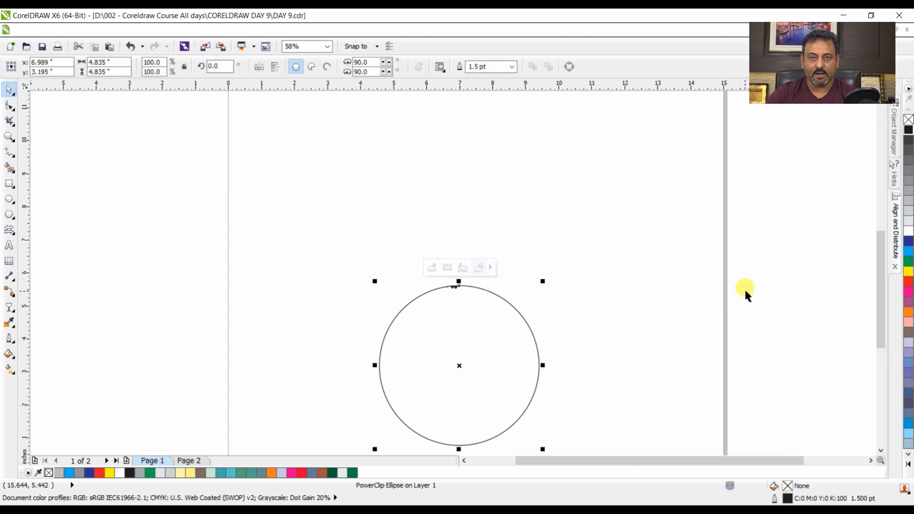
Step: Edit the circle's PowerClip contents, scaling the landscape group to about 73% and moving it over the circle
right_click(460, 345)
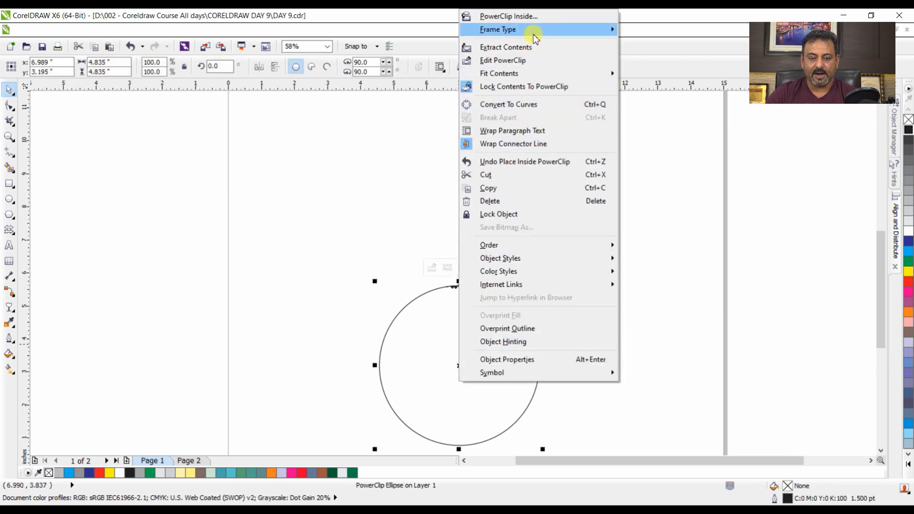
left_click(503, 61)
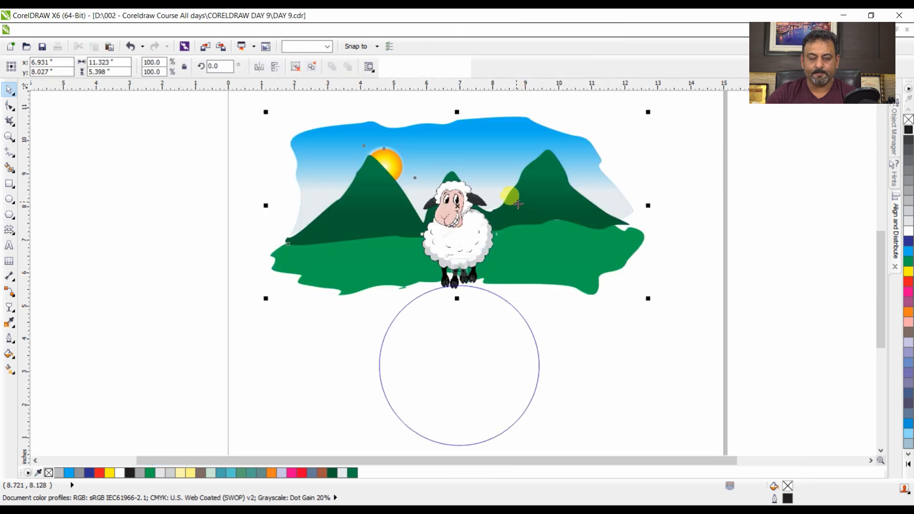
left_click_drag(513, 241, 627, 349)
left_click_drag(658, 251, 607, 276)
left_click_drag(563, 346, 571, 352)
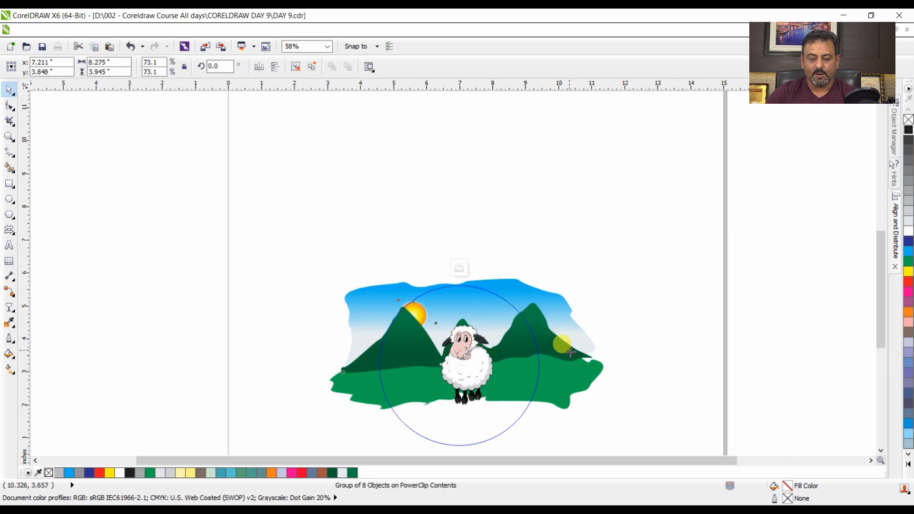
Step: Shift the landscape slightly right and down within the circle and finish editing the PowerClip
left_click(626, 399)
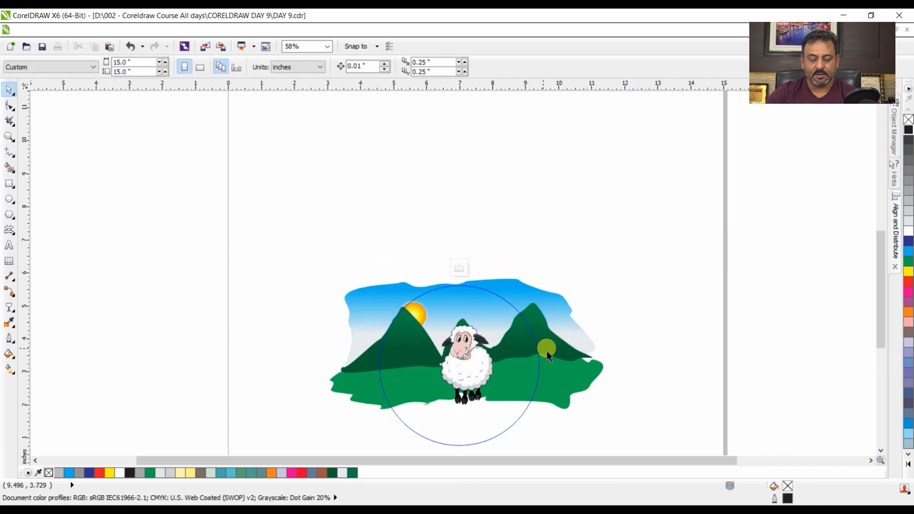
left_click_drag(558, 358, 565, 362)
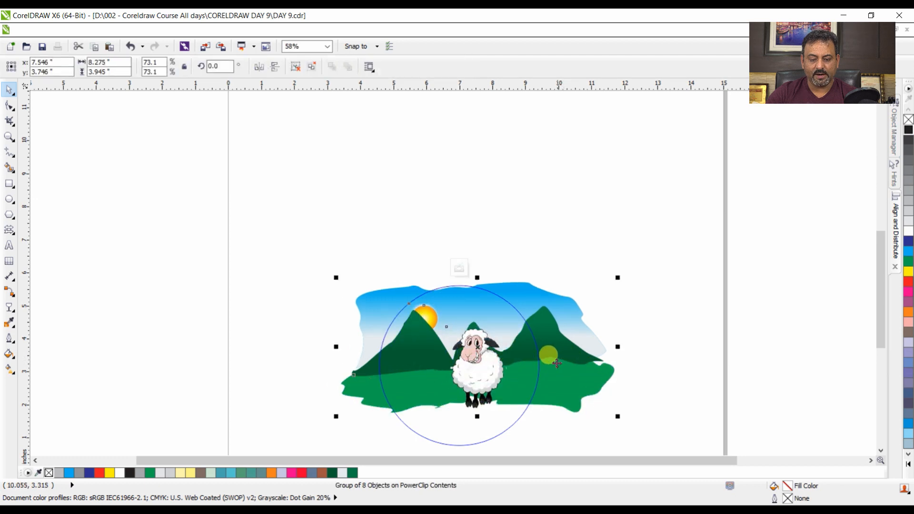
left_click(461, 267)
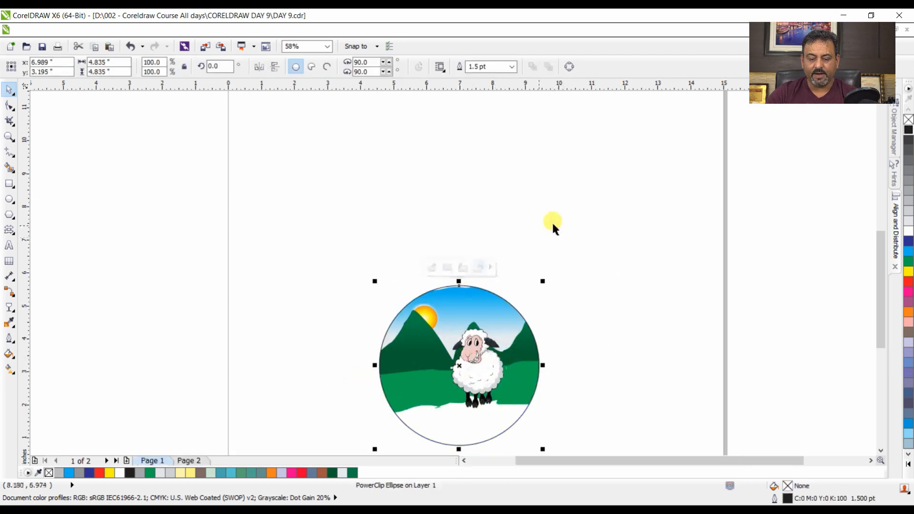
Step: Move the PowerClip circle up to the middle of the page and deselect it
left_click(552, 224)
left_click_drag(481, 352, 478, 235)
left_click(594, 308)
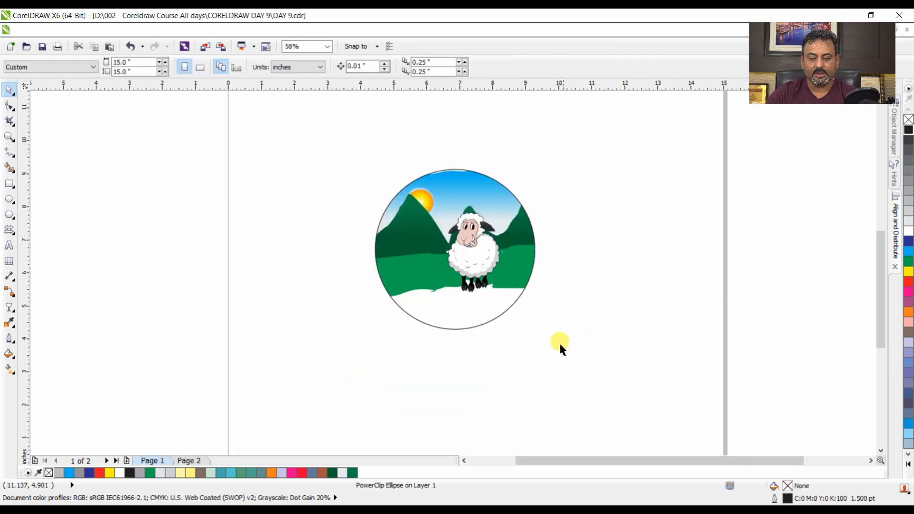
Step: Reopen the circle's PowerClip contents and stretch the landscape group slightly upward so the sky covers the circle's upper edge
left_click(473, 265)
right_click(483, 264)
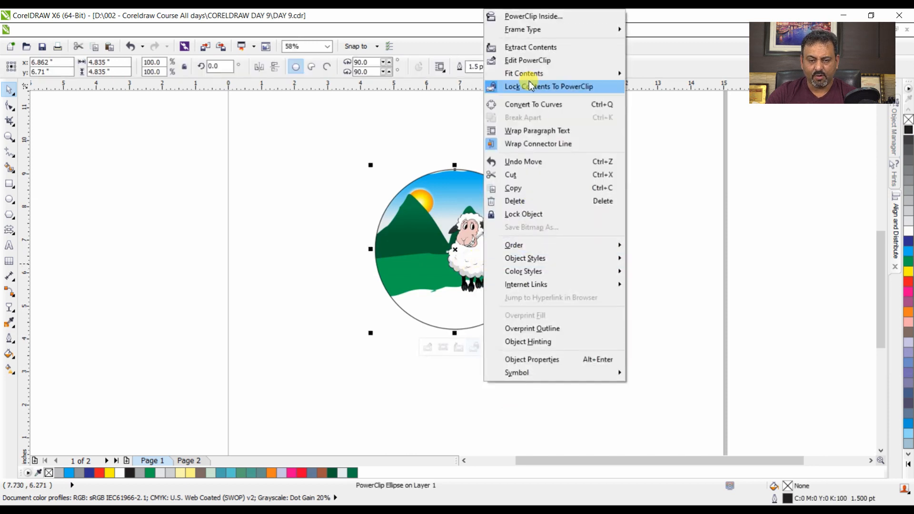
left_click(546, 64)
left_click(467, 180)
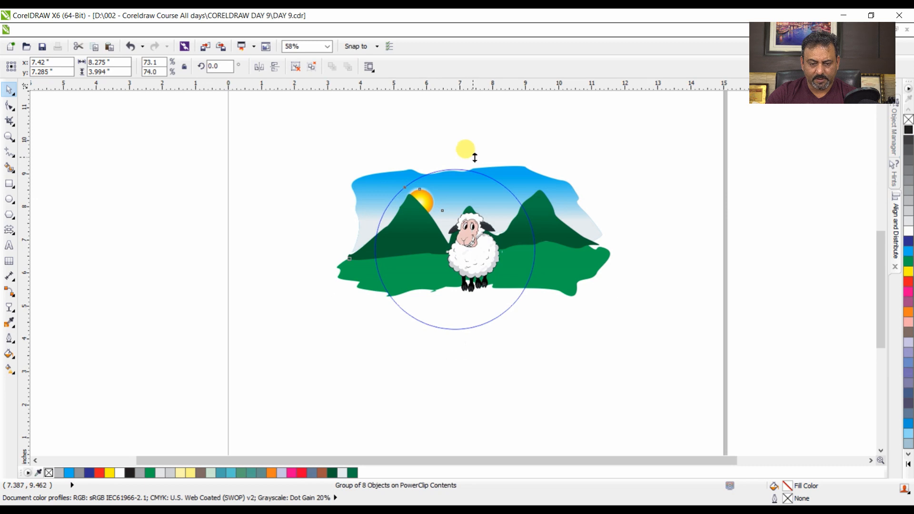
left_click_drag(474, 157, 475, 152)
left_click(521, 385)
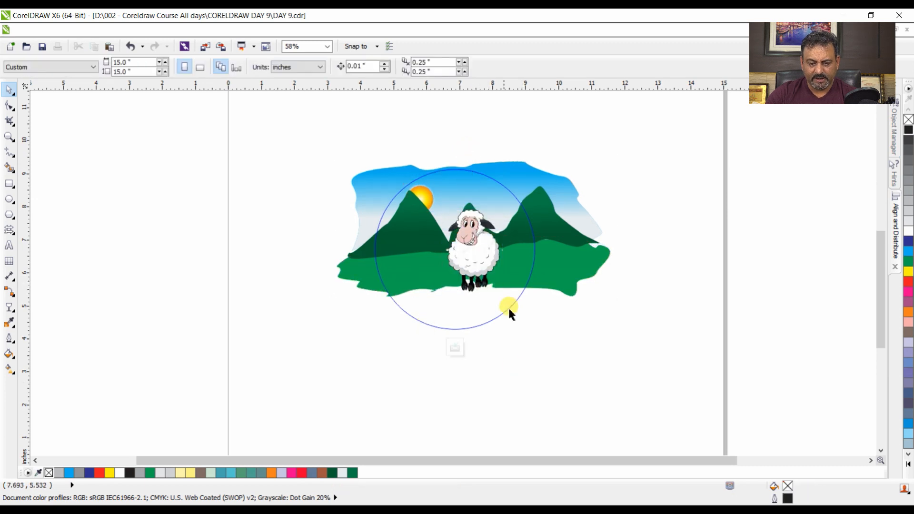
Step: Activate the Freehand tool while editing the circle's PowerClip contents
left_click(10, 152)
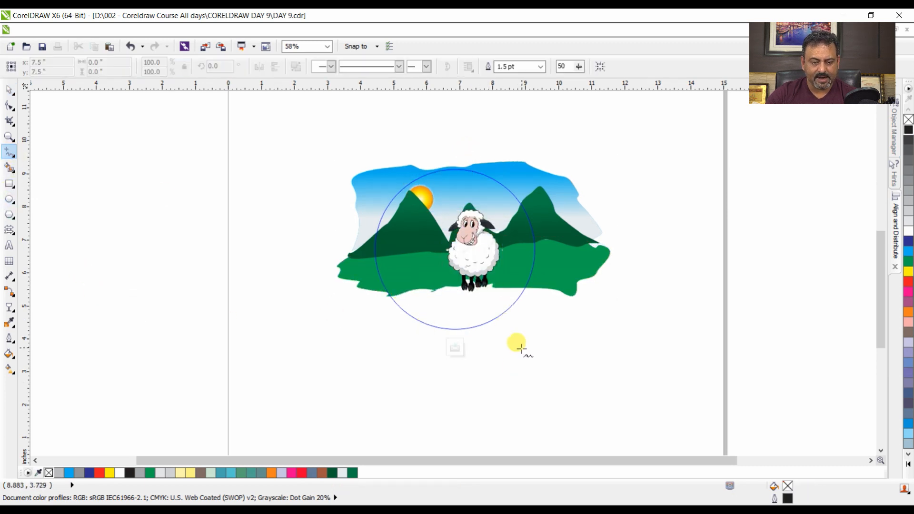
Step: Draw a freehand ground outline about 6.7 by 1.9 inches below the sheep and assign it the peach fill C0 M20 Y40 K0
mouse_move(445, 285)
left_mouse_down()
mouse_move(371, 294)
mouse_move(406, 314)
mouse_move(411, 337)
mouse_move(592, 303)
mouse_move(486, 281)
mouse_move(469, 280)
mouse_move(444, 297)
mouse_move(418, 281)
left_mouse_up()
key("space")
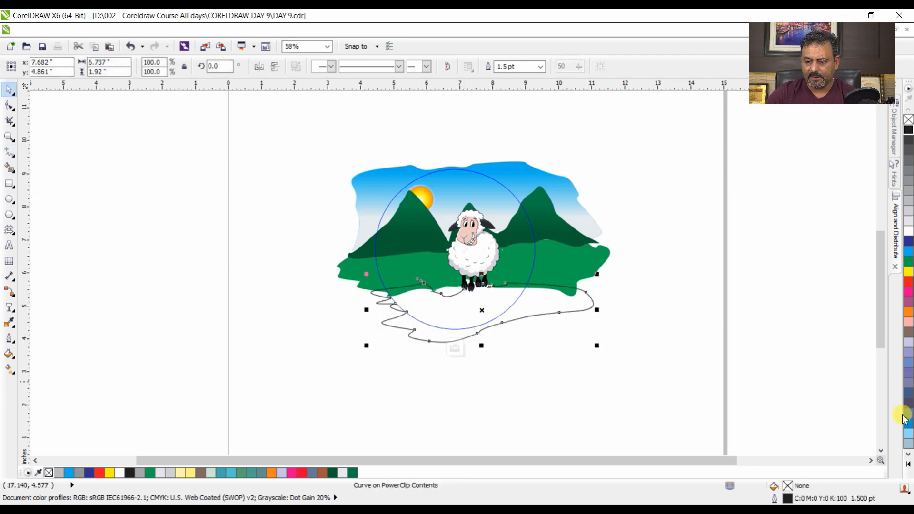
left_click(908, 468)
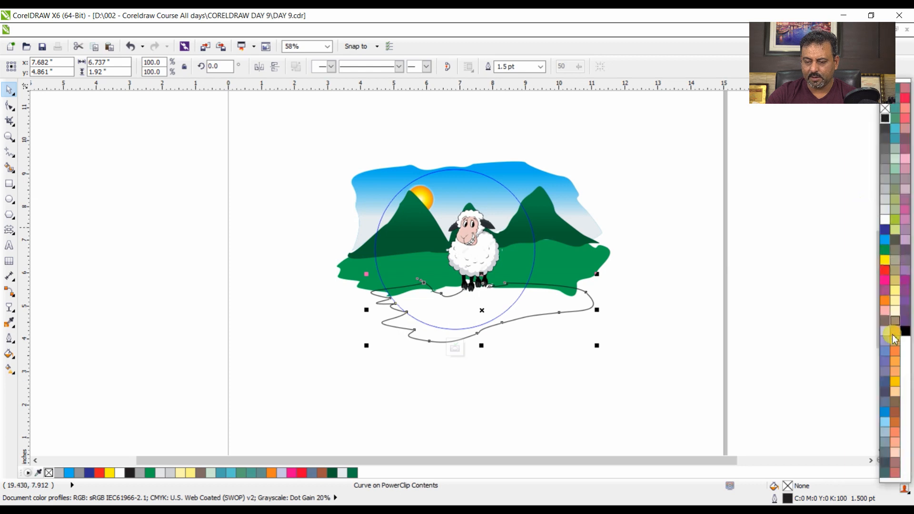
left_click(896, 393)
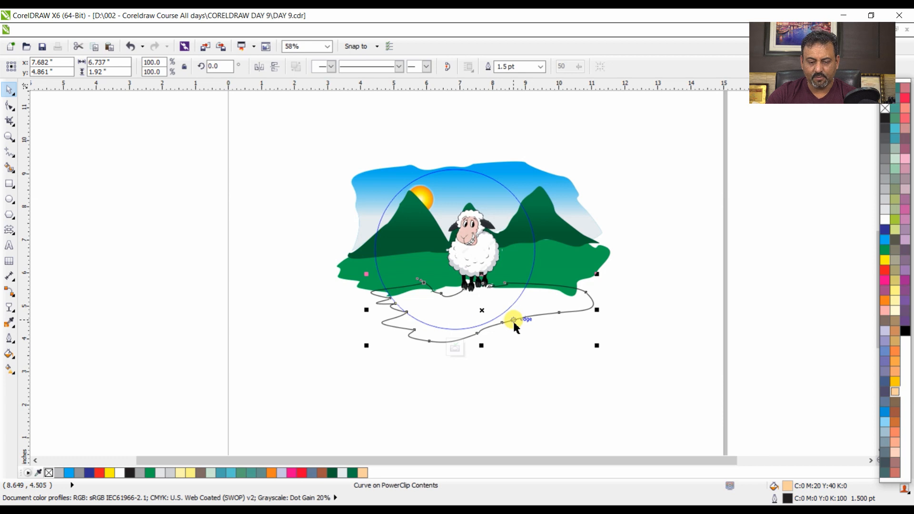
Step: Select all nodes of the ground curve and join its open ends into a closed, filled shape
left_click(10, 106)
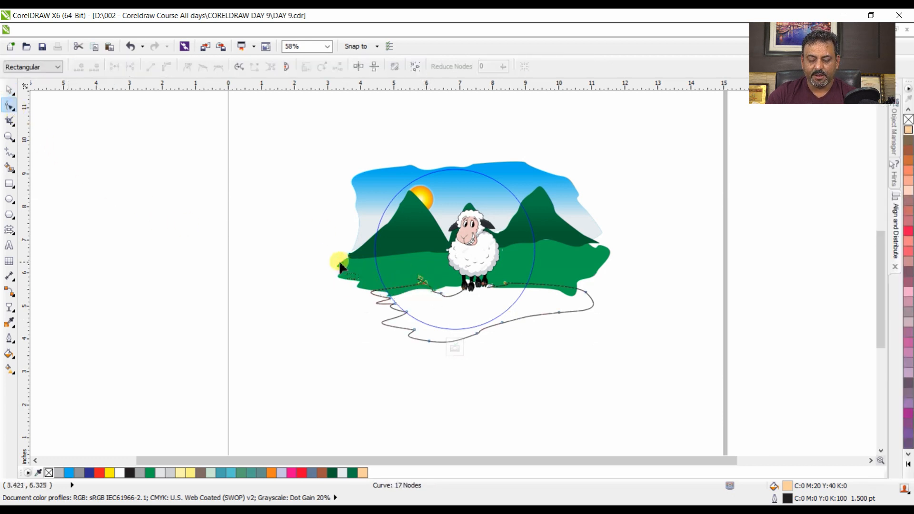
left_click_drag(555, 331, 633, 376)
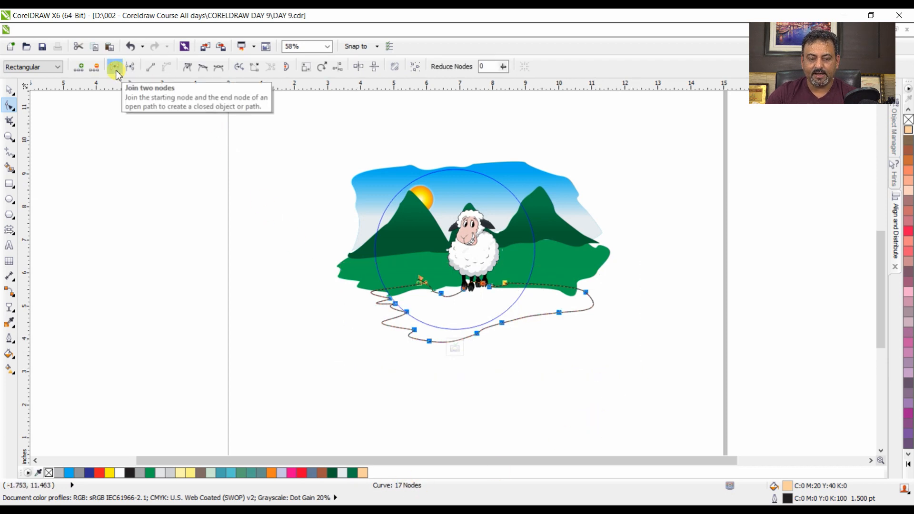
left_click(230, 269)
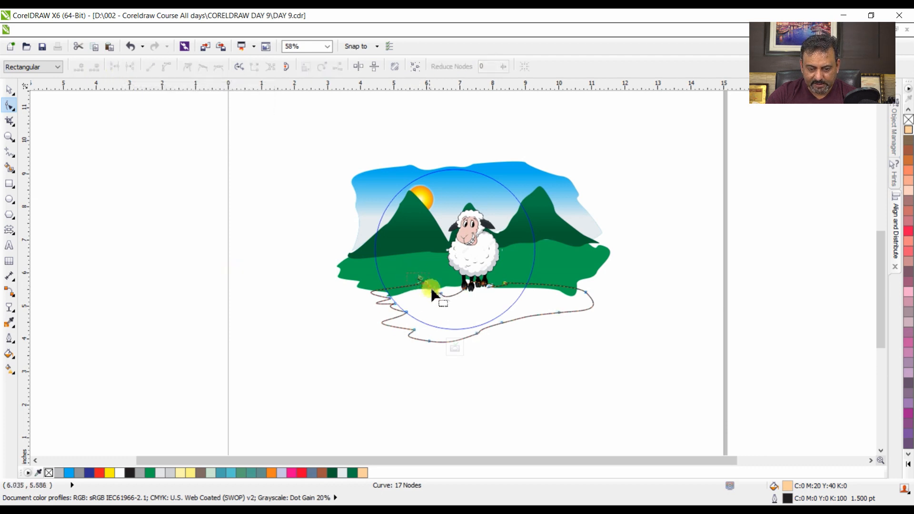
left_click_drag(435, 292, 435, 292)
left_click(303, 249)
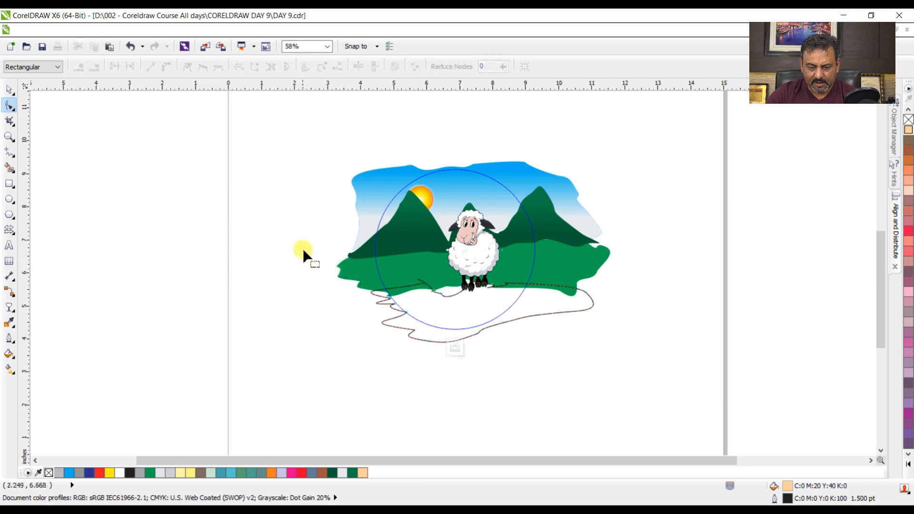
left_click(539, 314)
left_click_drag(245, 262, 649, 373)
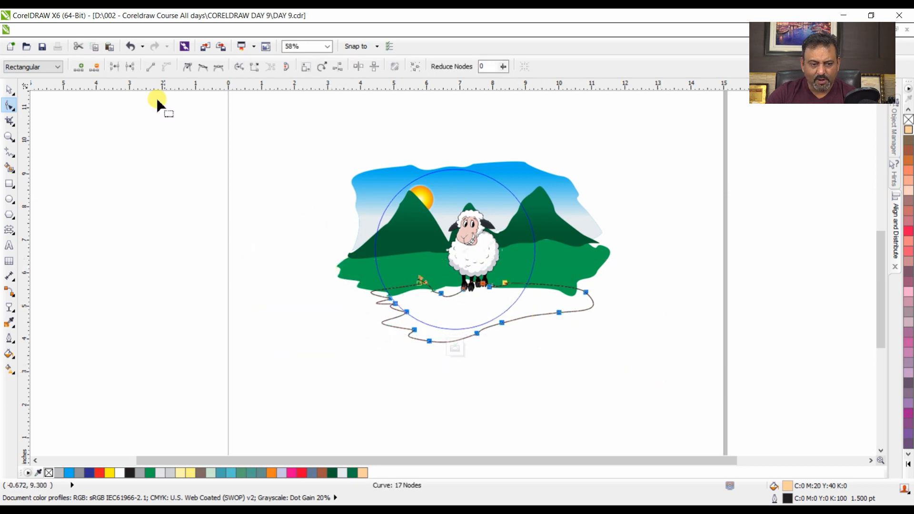
left_click(116, 67)
left_click(486, 293)
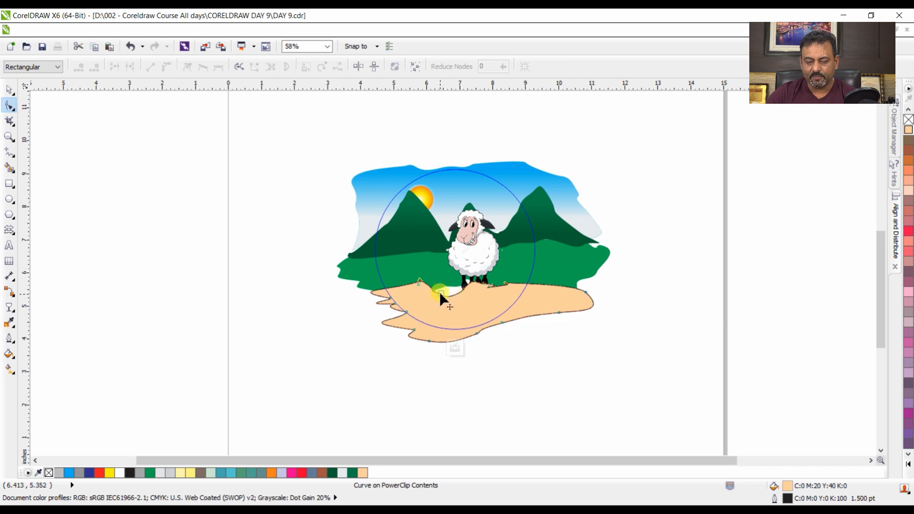
Step: Move the node at the notch in the ground's upper edge slightly up toward the sheep's feet
left_click_drag(443, 293, 448, 286)
key("space")
left_click(571, 349)
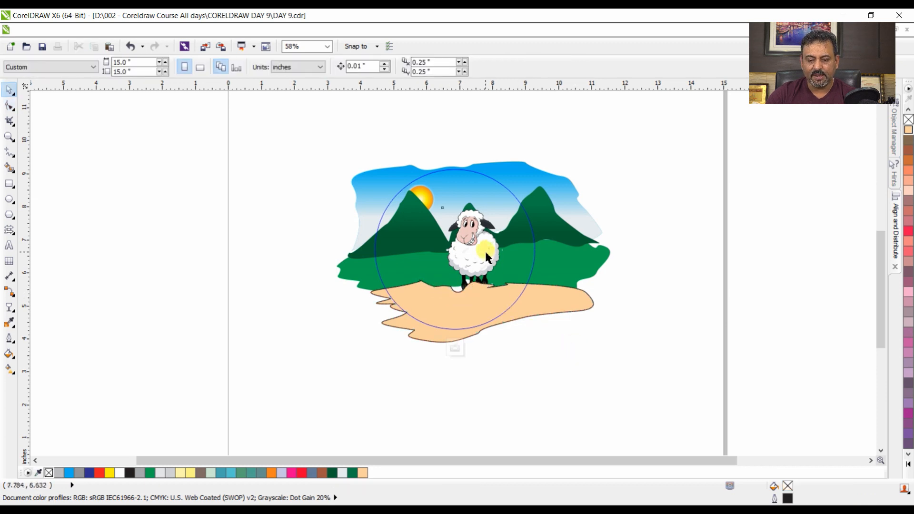
Step: Send the peach ground shape two levels back, behind the sheep and the green landscape
left_click(486, 257)
left_click(488, 261)
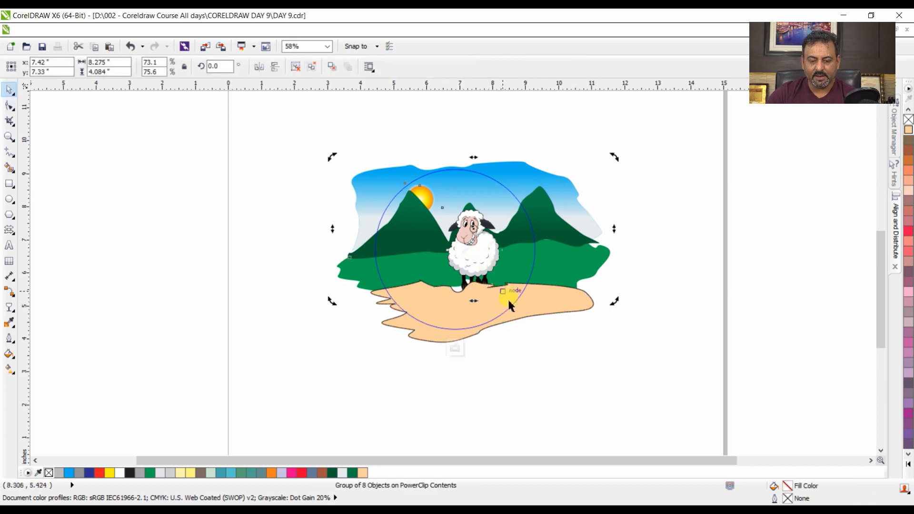
left_click(526, 307)
key("ctrl+Page_Down")
key("ctrl+Page_Down")
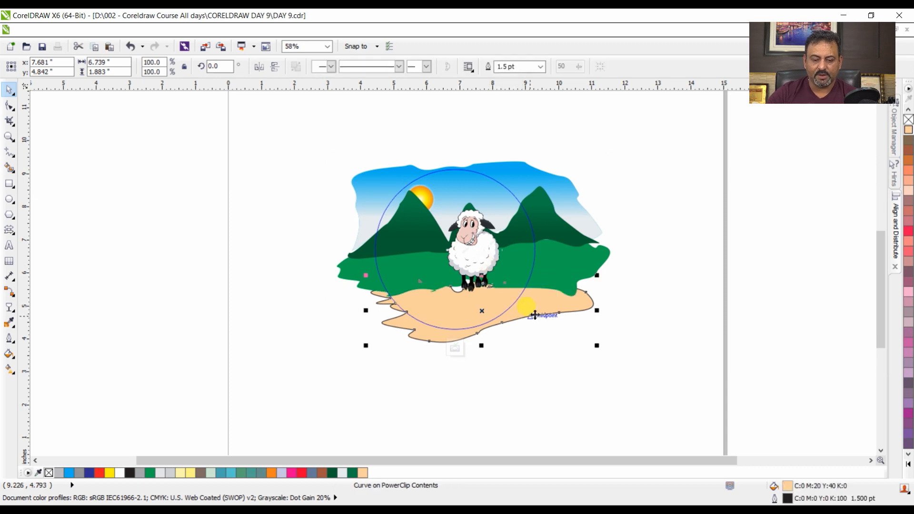
Step: Finish editing the PowerClip so the landscape is clipped inside the circle
left_click(528, 353)
right_click(556, 280)
left_click(455, 349)
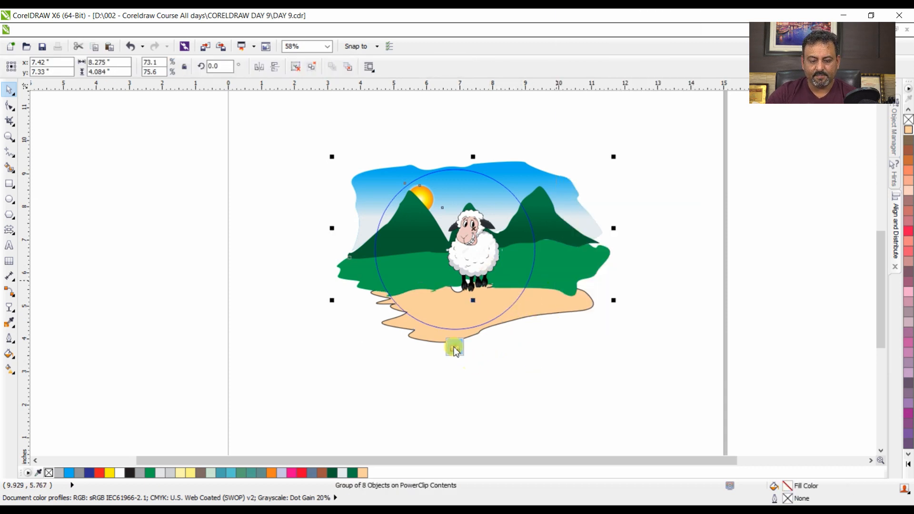
left_click(640, 328)
left_click(527, 282)
left_click(537, 276)
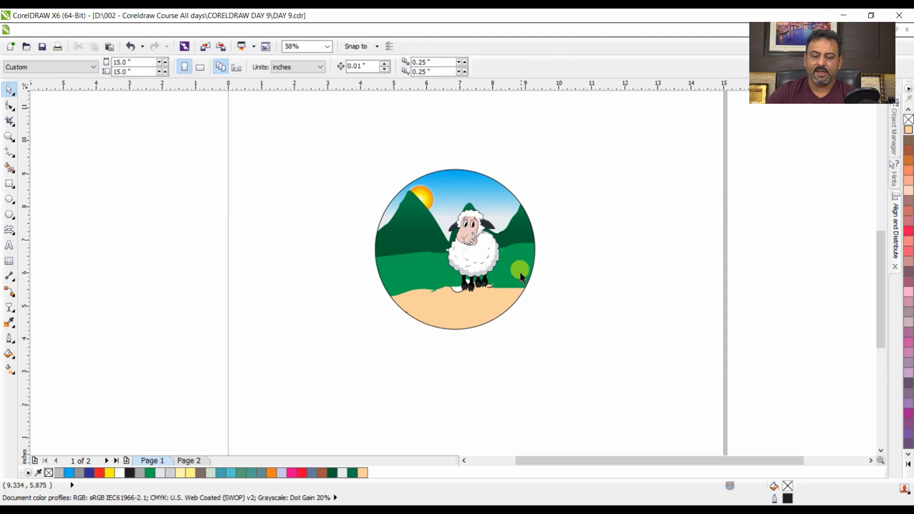
Step: Edit the circle's PowerClip contents, enlarge the sheep image to about 2.5 by 3.5 inches over the ground, and finish editing
left_click(498, 267)
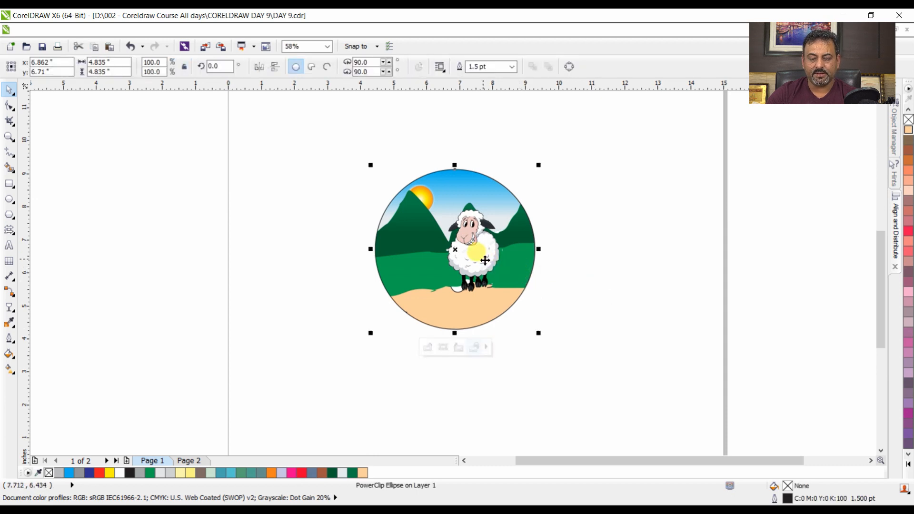
right_click(484, 260)
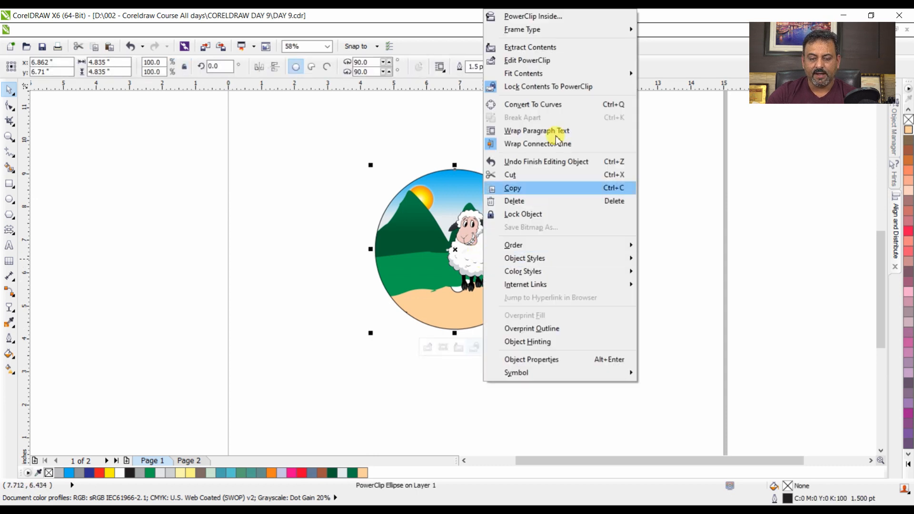
left_click(564, 65)
left_click(465, 261)
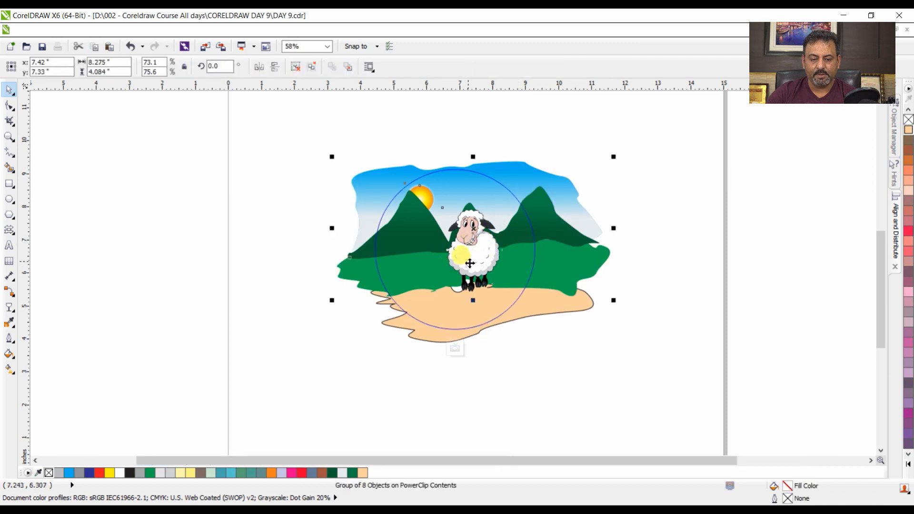
left_click(444, 291, "ctrl")
left_click_drag(441, 296, 415, 327)
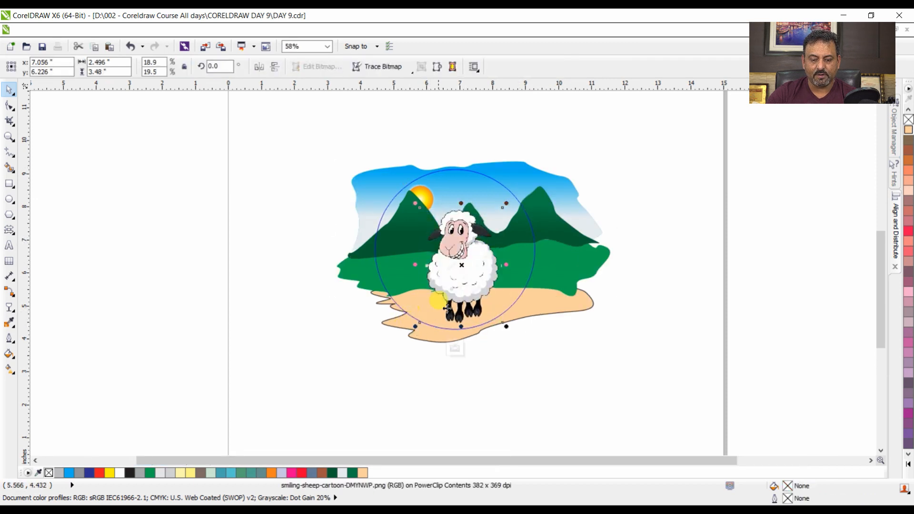
left_click(604, 315)
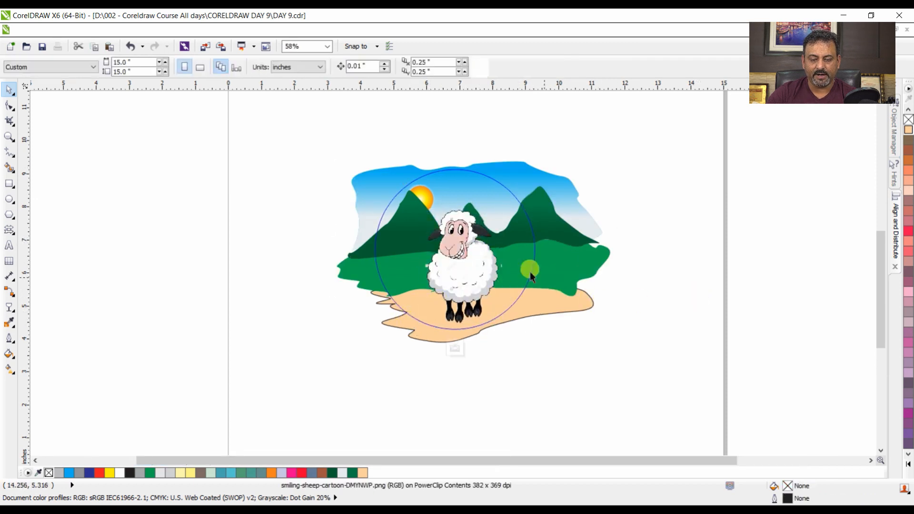
left_click(454, 348)
left_click(567, 351)
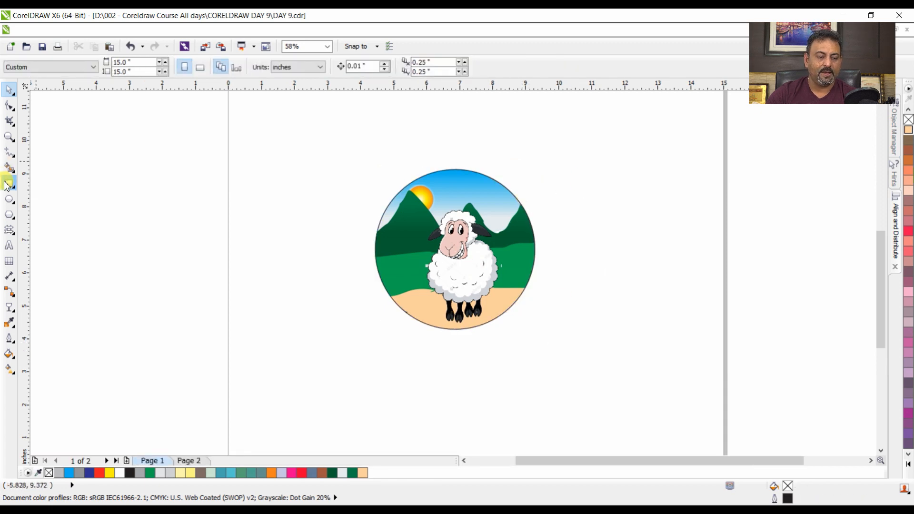
Step: Draw an unfilled circle about 6.85 inches in diameter around the clipped picture
left_click(8, 199)
left_click_drag(341, 147, 560, 322)
key("space")
key("Escape")
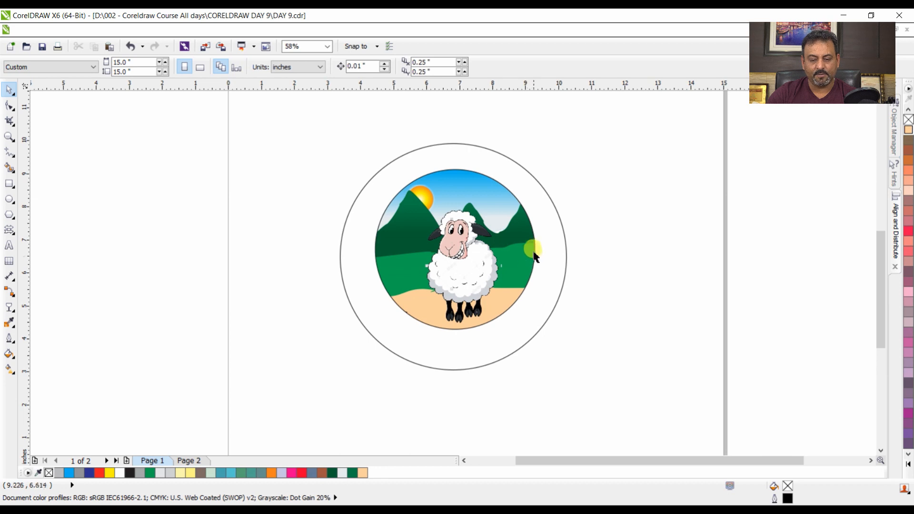
Step: Align the picture circle and the large outer circle on their horizontal and vertical centers
left_click(534, 257)
left_click(561, 221, "shift")
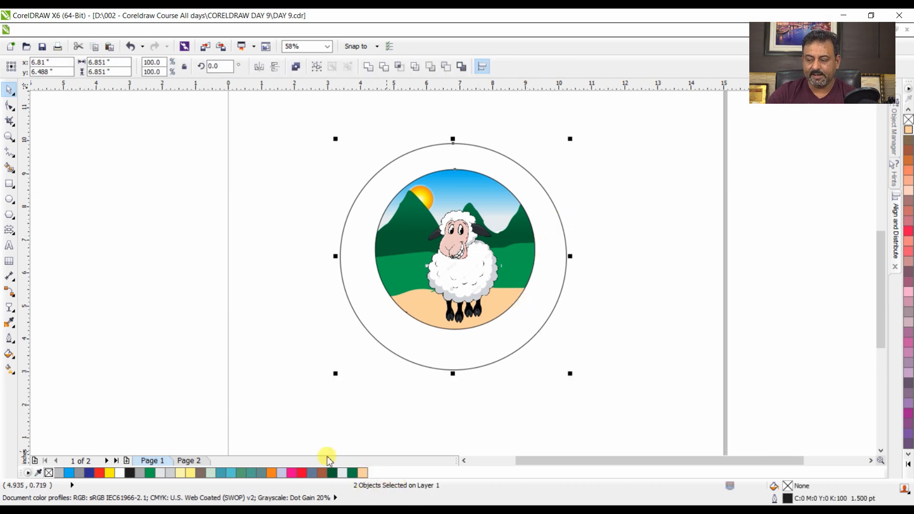
key("c")
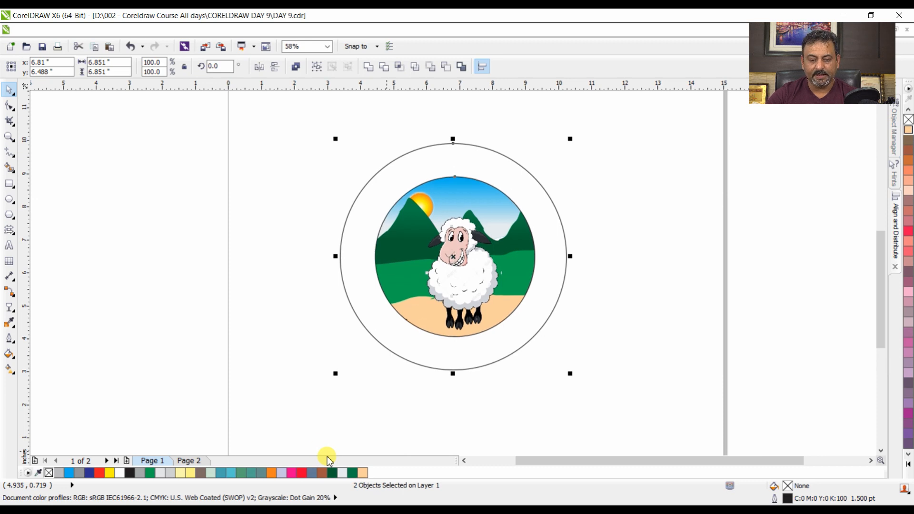
key("e")
left_click(636, 257)
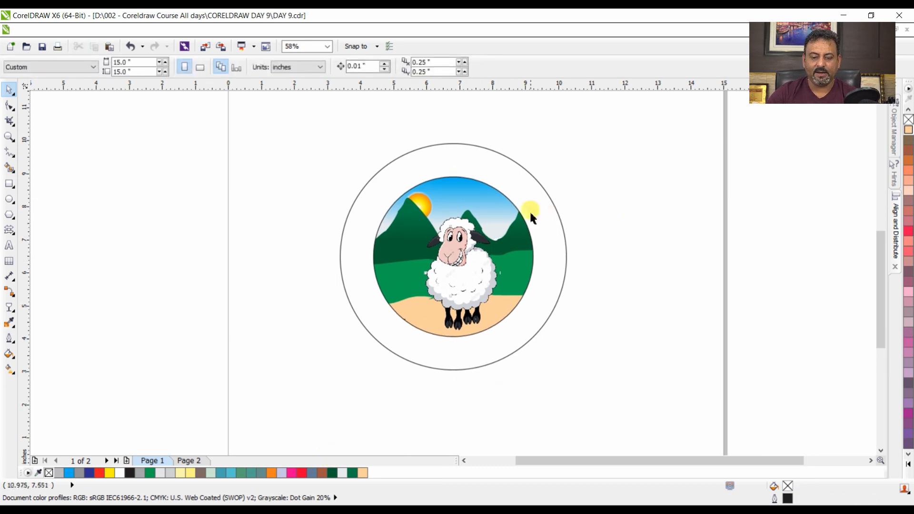
Step: Make a concentric copy of the outer circle scaled to about 5.08 inches around the picture, and set its outline to 4 pt
left_click(546, 188)
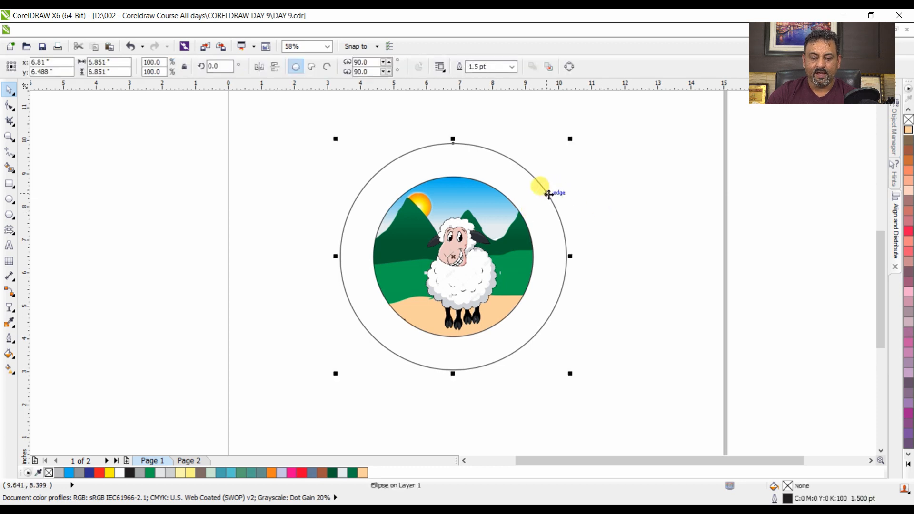
left_click_drag(565, 140, 553, 166)
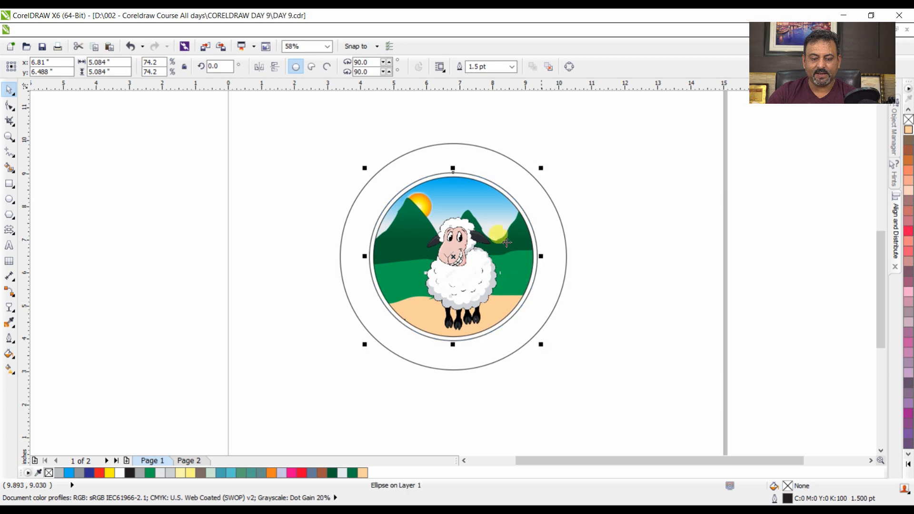
left_click(513, 68)
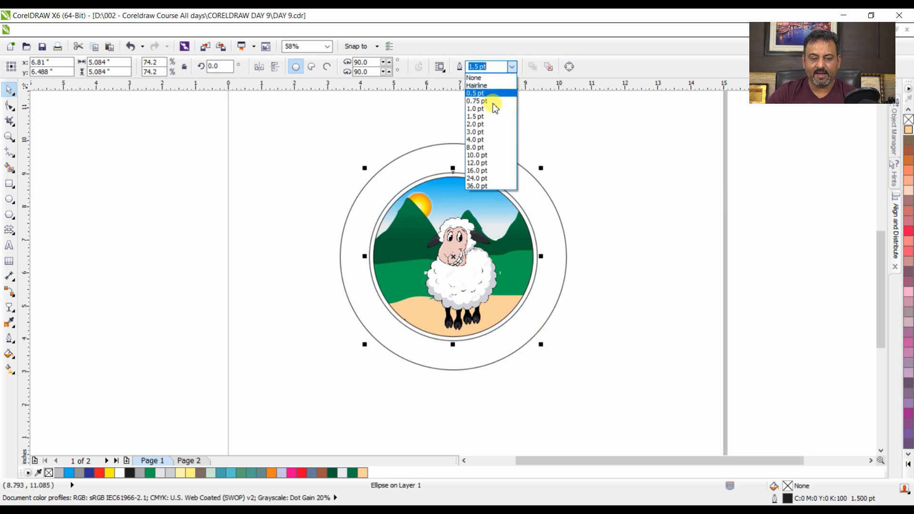
left_click(486, 124)
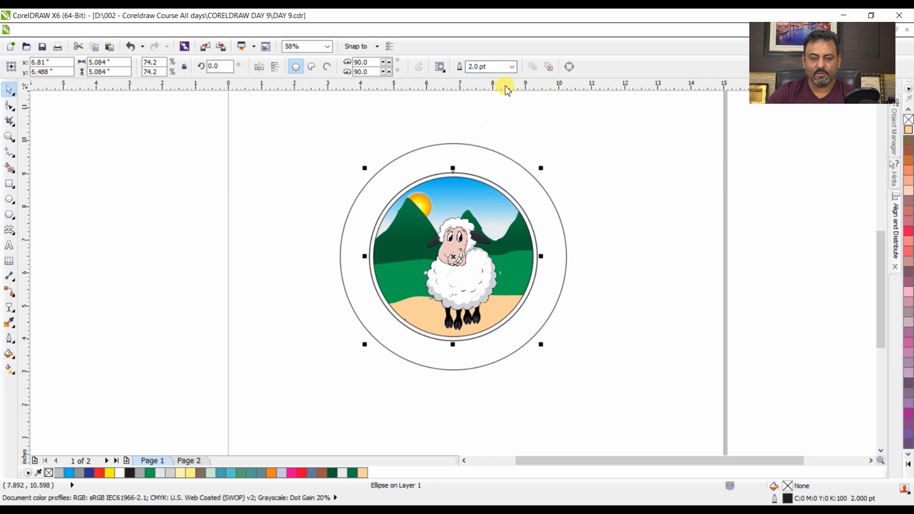
left_click(512, 67)
left_click(488, 130)
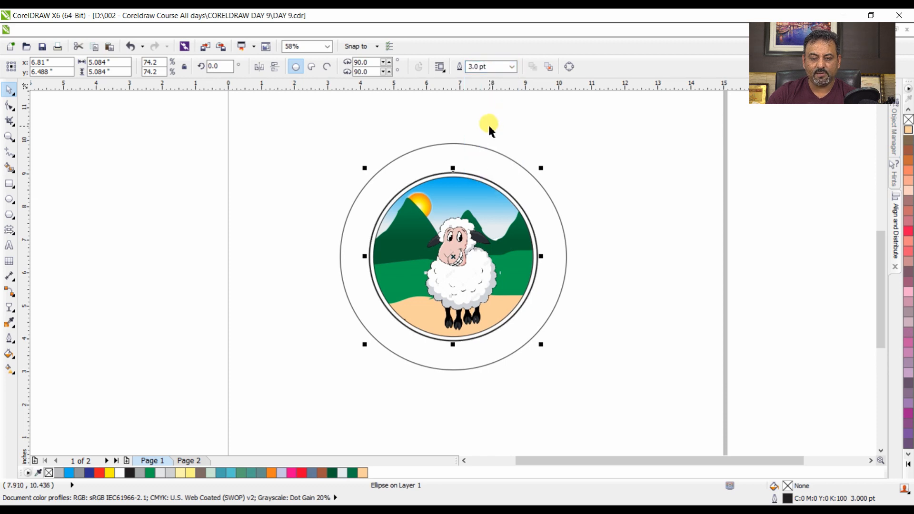
left_click(513, 68)
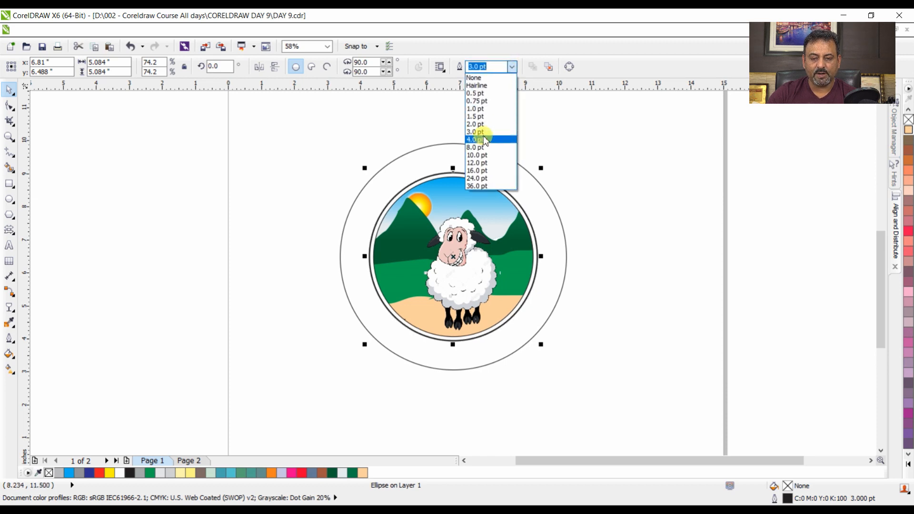
left_click(515, 137)
left_click(582, 159)
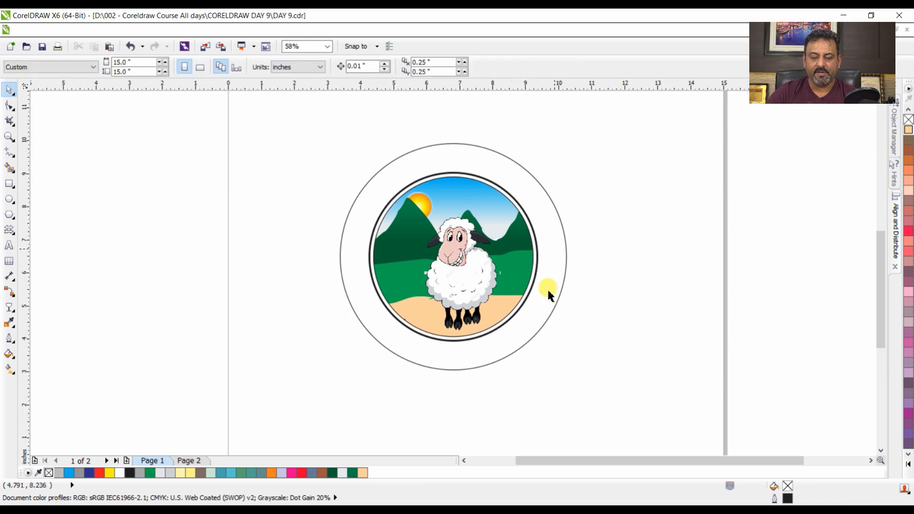
Step: Set the large outer circle's outline width to 4 pt
left_click(526, 174)
left_click(514, 66)
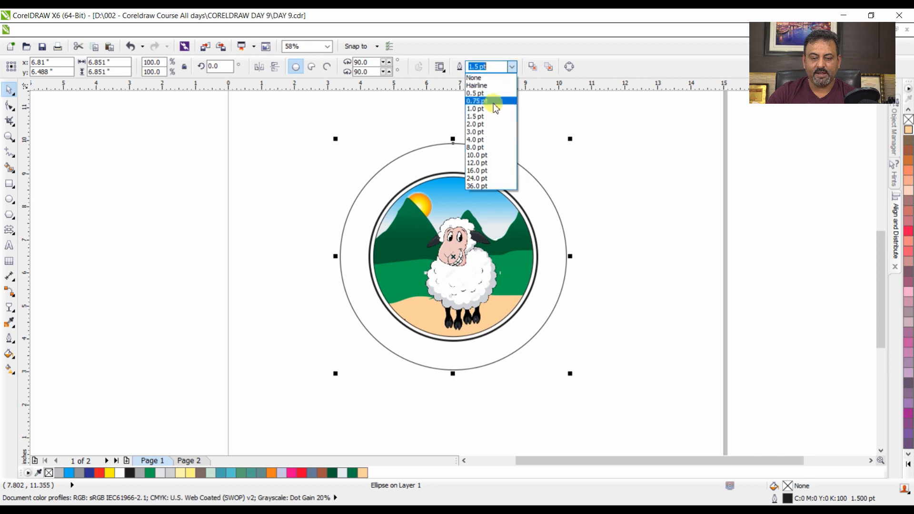
left_click(495, 140)
left_click(316, 135)
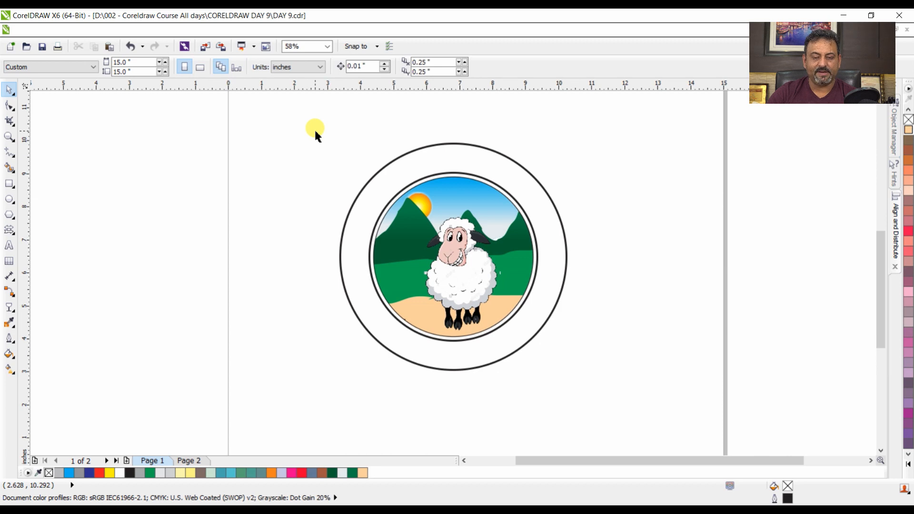
Step: Add the artistic text "WHITE SHEEP ADVENTURES LTD" beside the badge
left_click(9, 245)
left_click(302, 314)
type("WH")
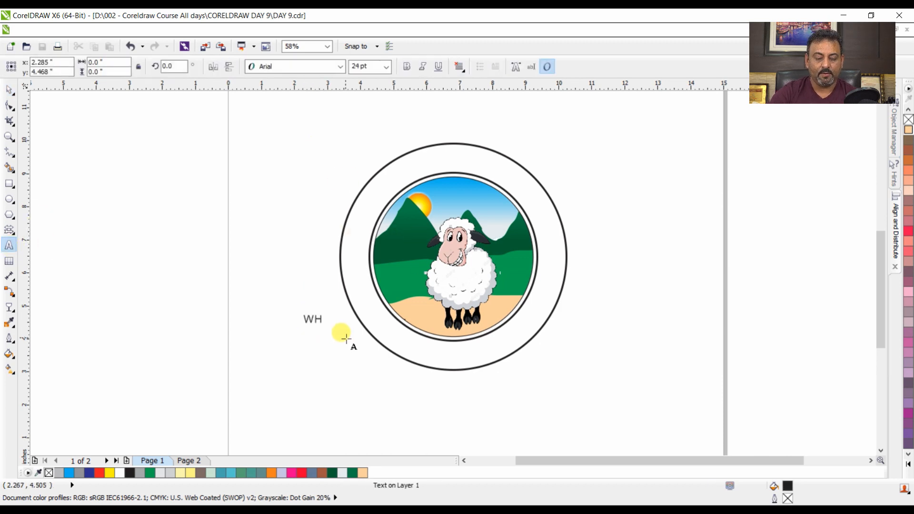
type("ITE")
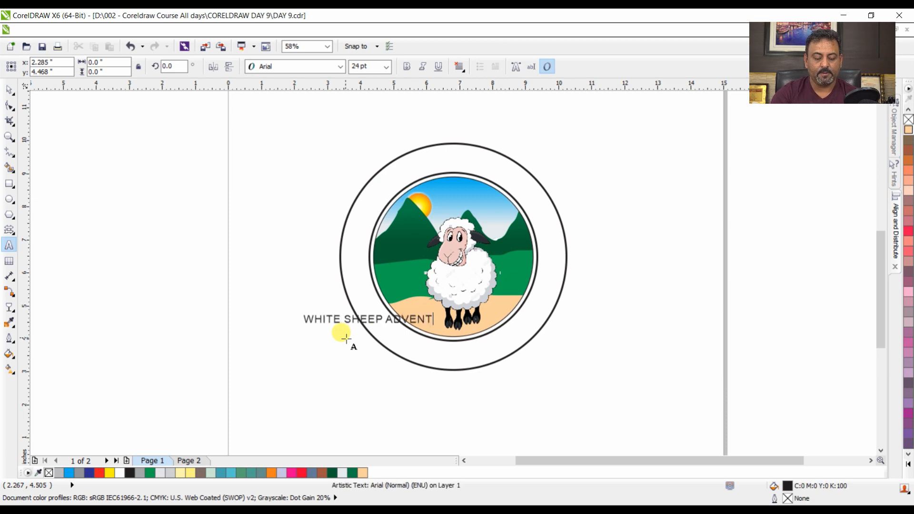
type("SHEEP ADVENTURES ")
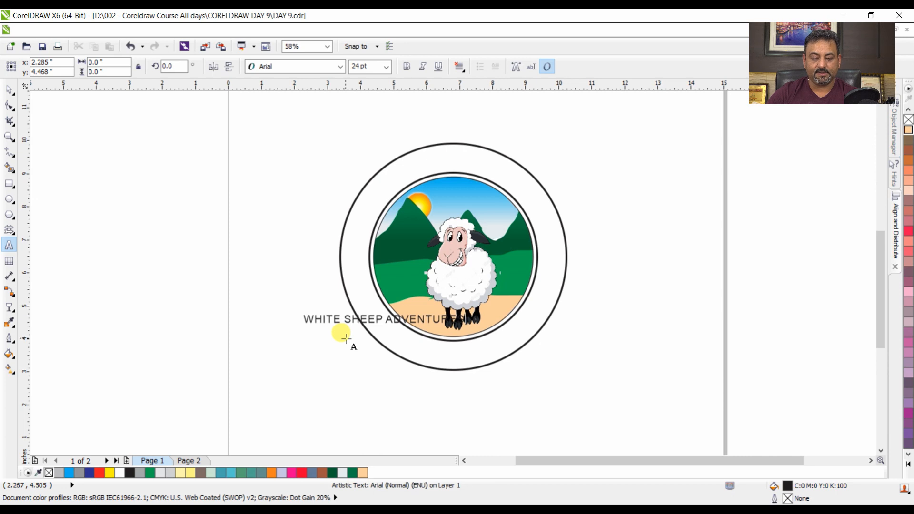
type("AND")
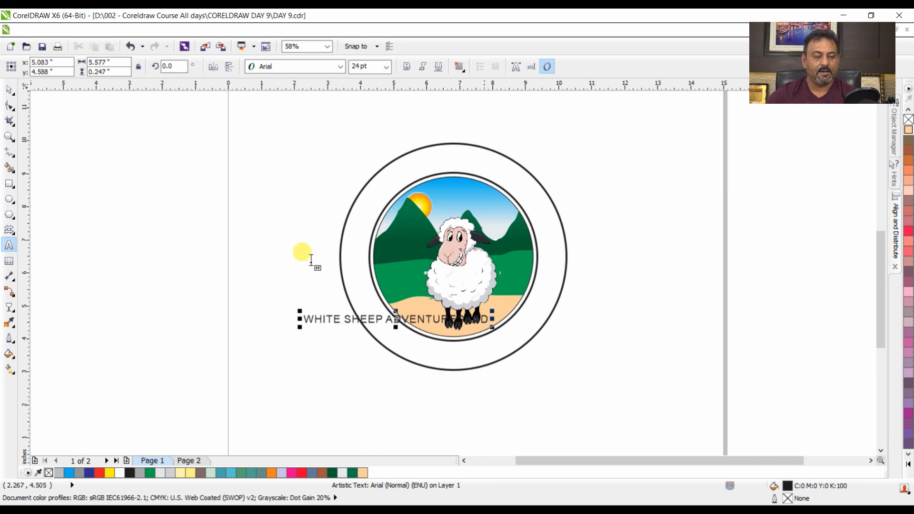
Step: Move the name text above the badge, set its font to Futura Md BT and enlarge it to about 48.6 pt
left_click(9, 89)
left_click_drag(308, 319, 233, 135)
left_click(340, 67)
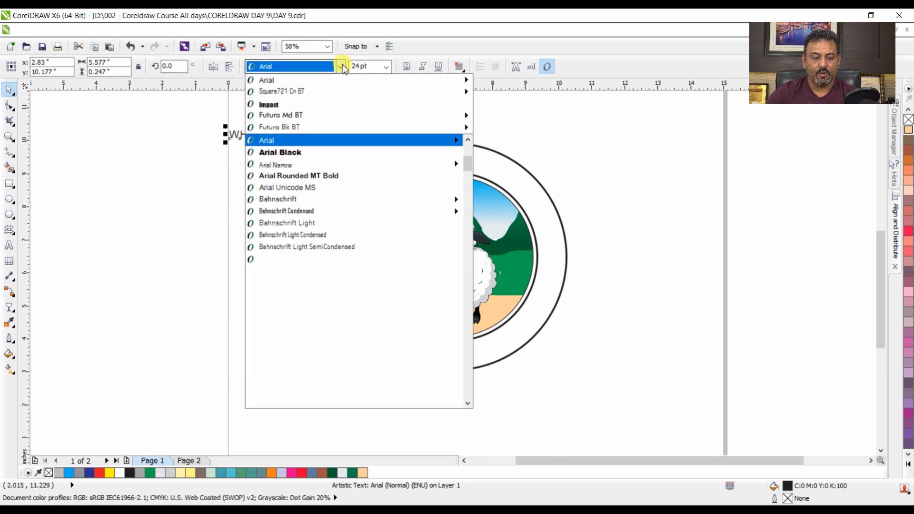
left_click(316, 115)
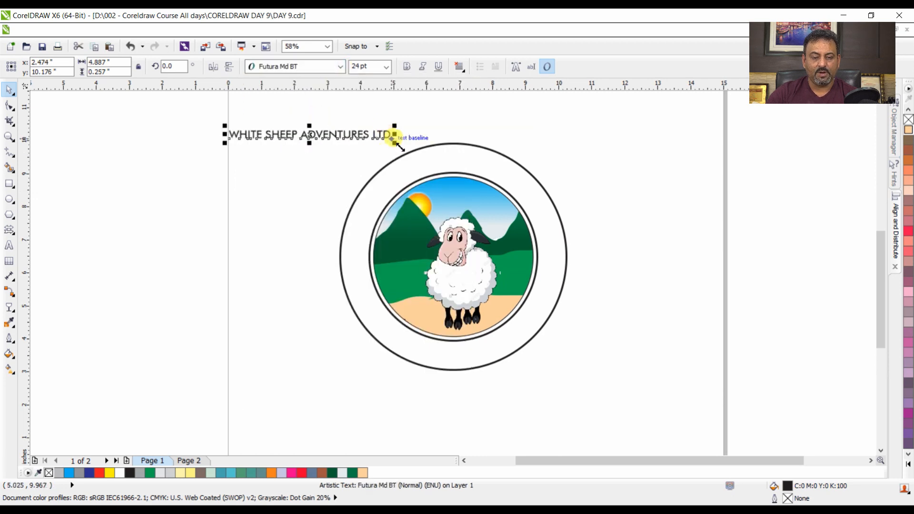
left_click_drag(395, 143, 562, 204)
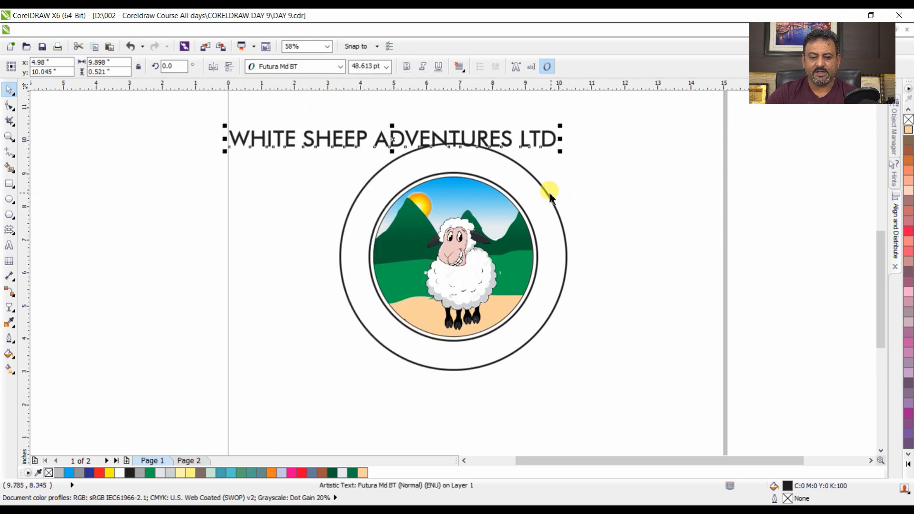
left_click(588, 170)
Step: Move the name text over the upper edge of the outer circle, centred at about x 6.93 and y 9.83 inches
left_click(526, 146)
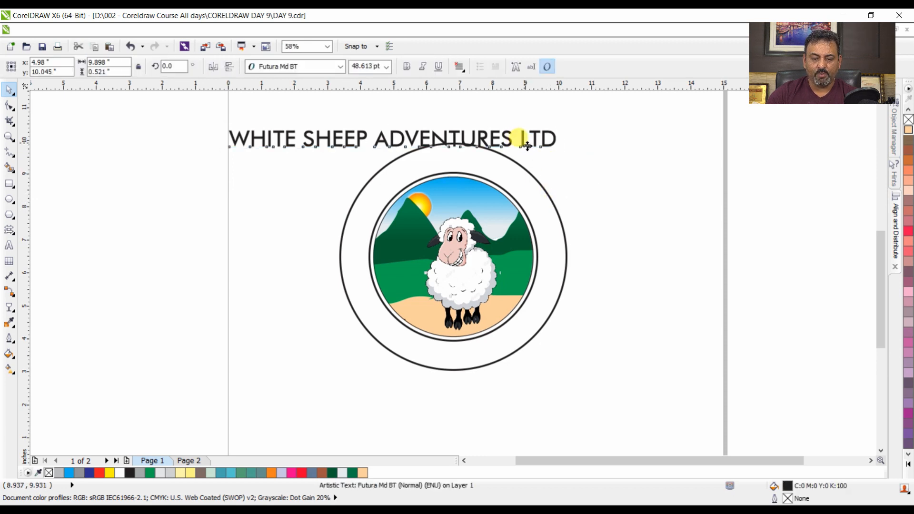
left_click_drag(526, 148, 603, 195)
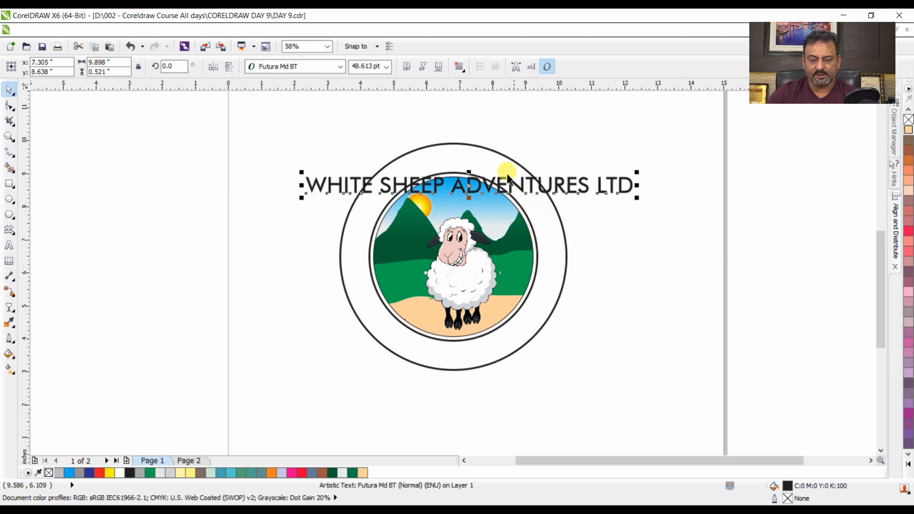
left_click(587, 147)
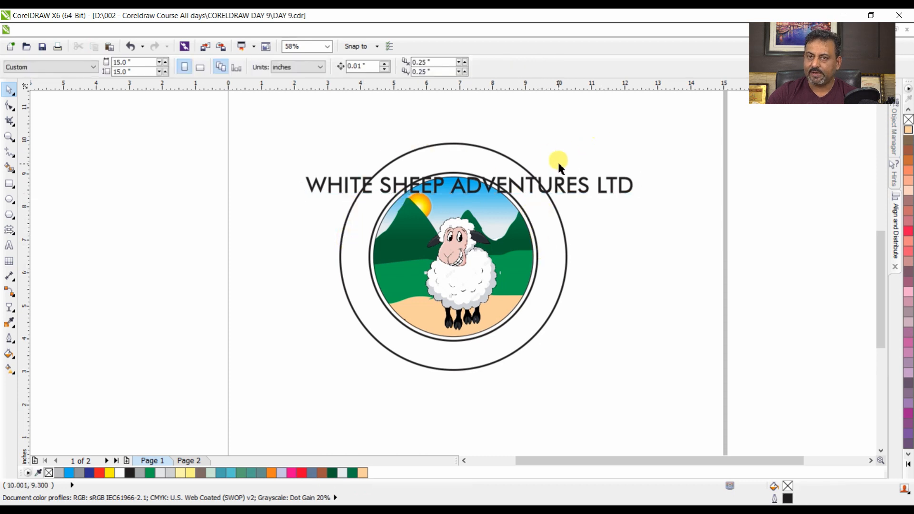
left_click(572, 186)
left_click_drag(572, 187, 553, 137)
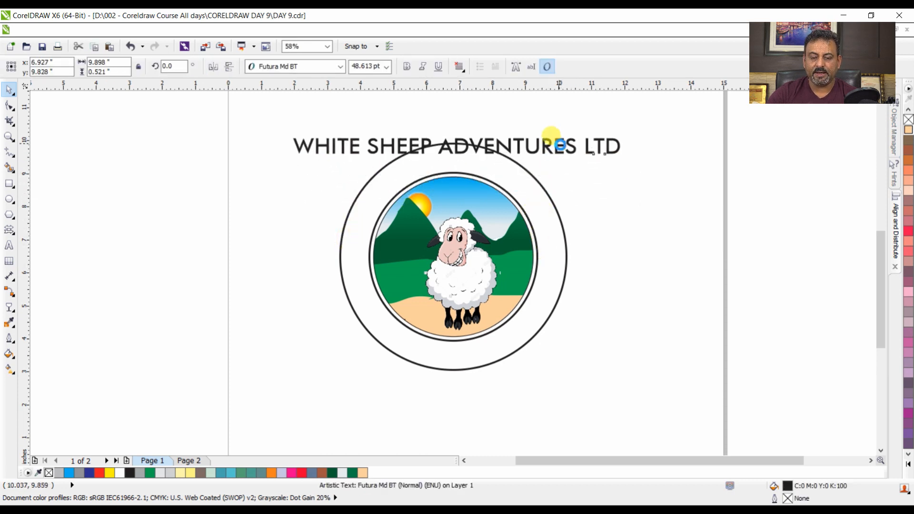
left_click(604, 219)
scroll(603, 219, "down", 2)
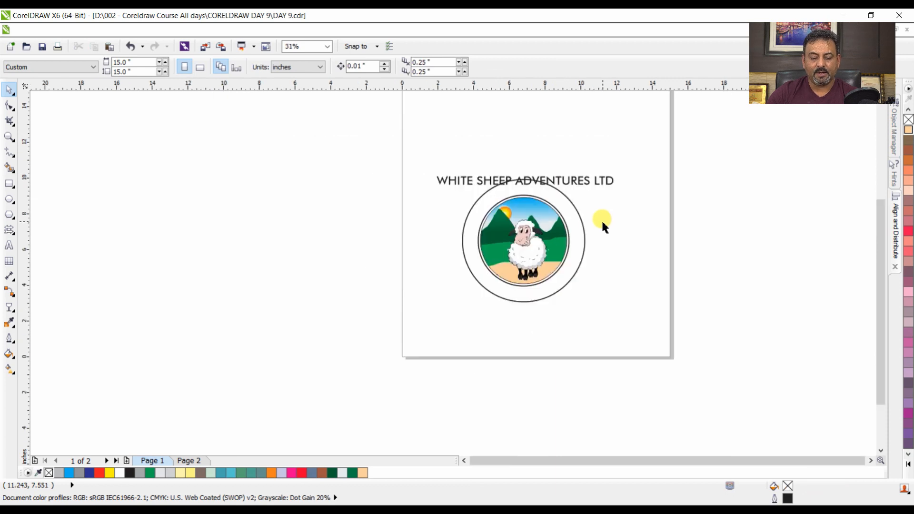
scroll(601, 219, "down", 2)
left_click_drag(497, 186, 640, 287)
left_click(543, 153)
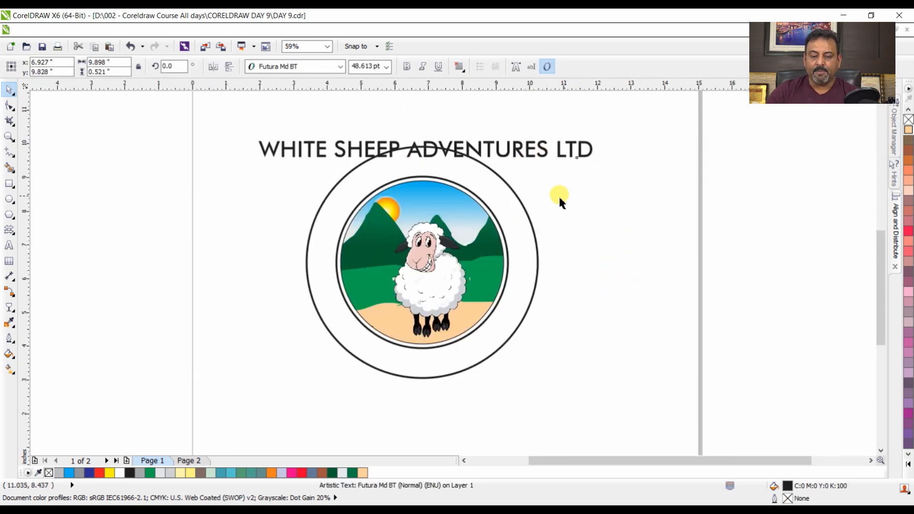
Step: Fit the name text to the path of the 5.08-inch ring around the picture
left_click(558, 195)
left_click(488, 207)
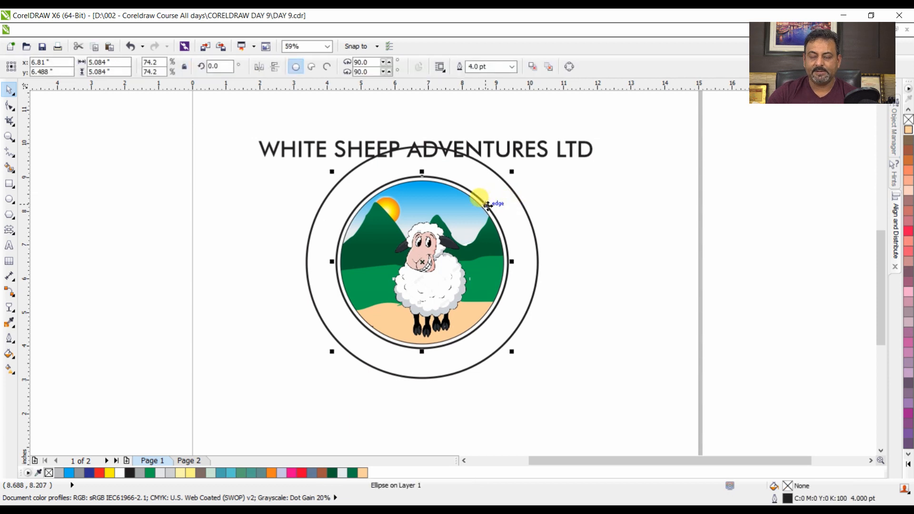
left_click(546, 156, "shift")
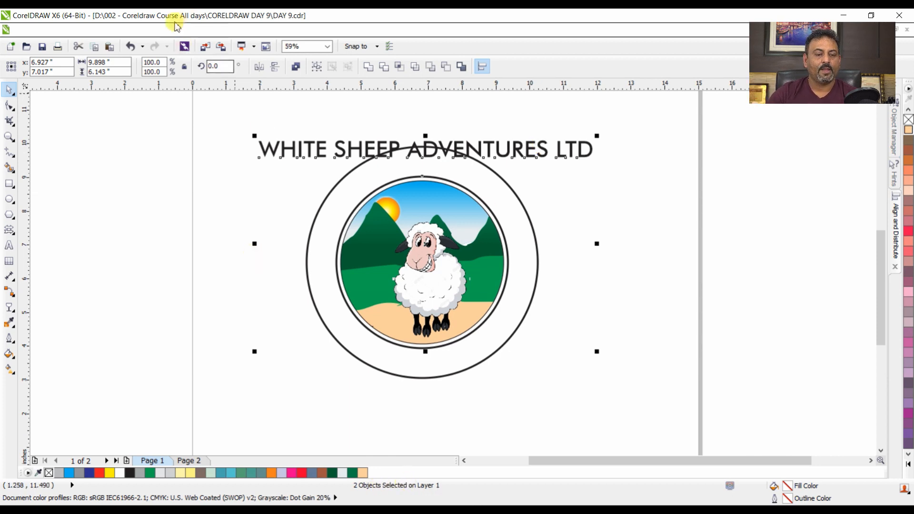
left_click(246, 32)
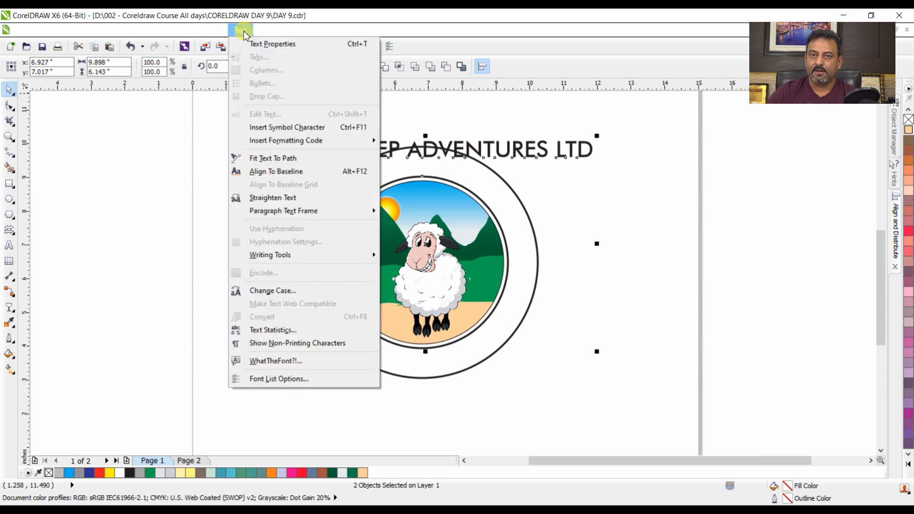
left_click(277, 162)
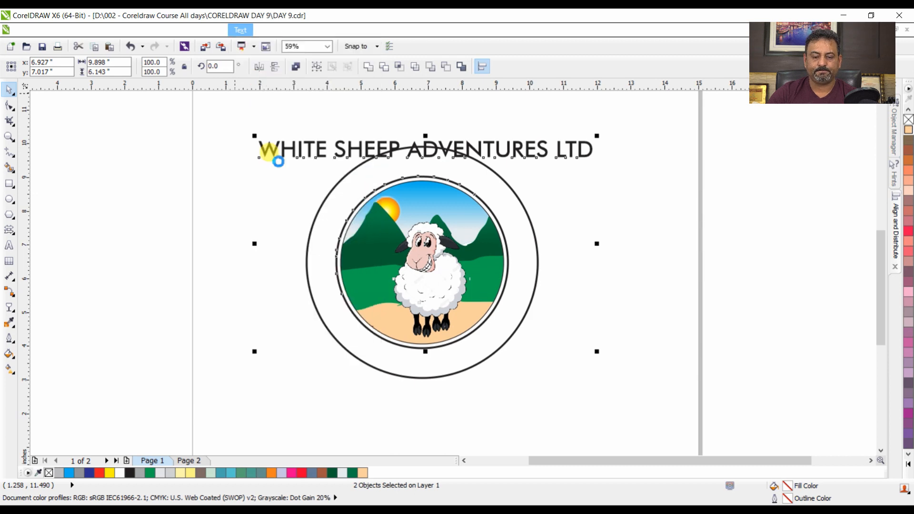
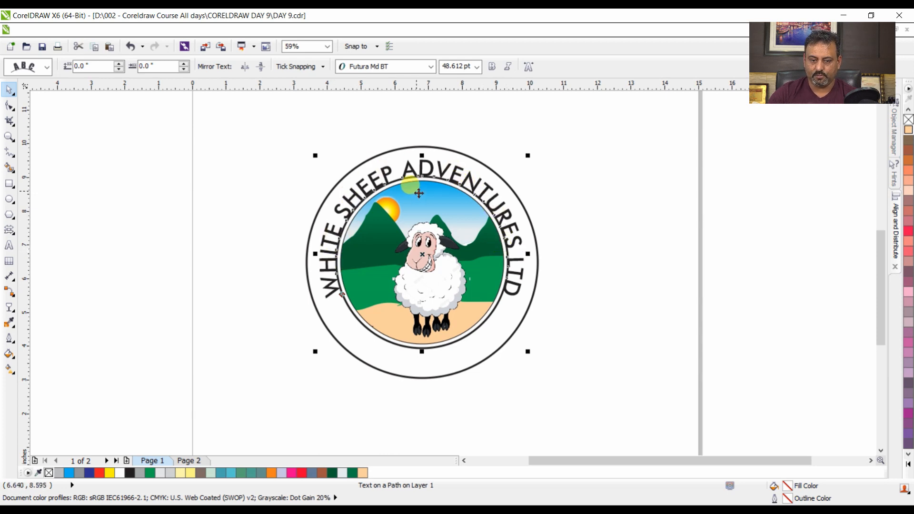
Step: Set the curved name text's distance from the path to 0.2 inches
left_click(47, 67)
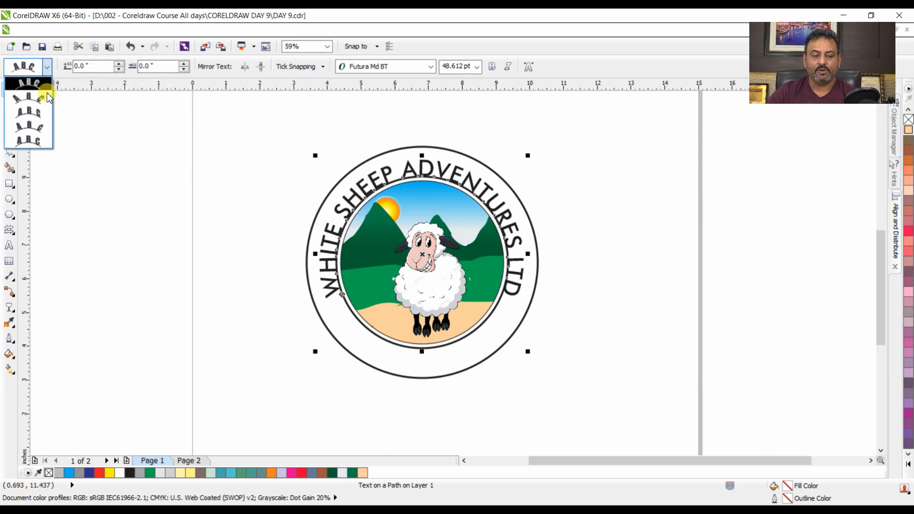
left_click(106, 122)
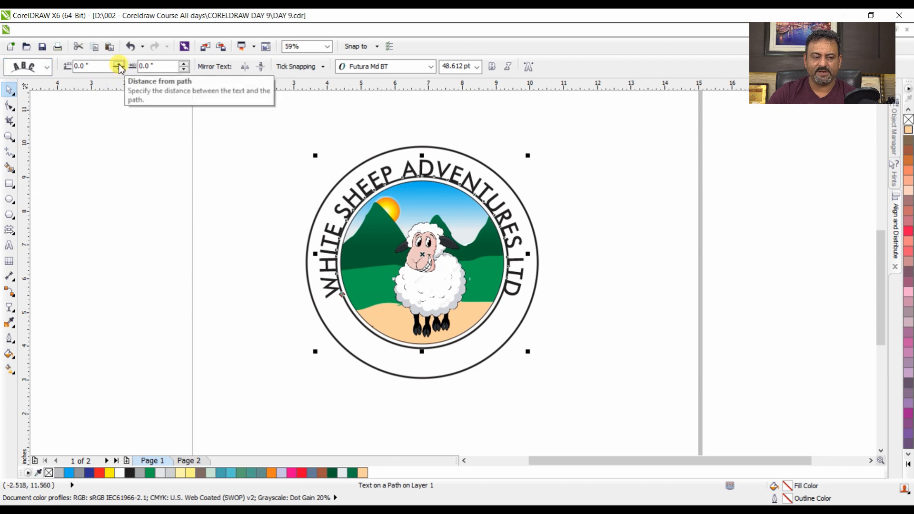
left_click(120, 69)
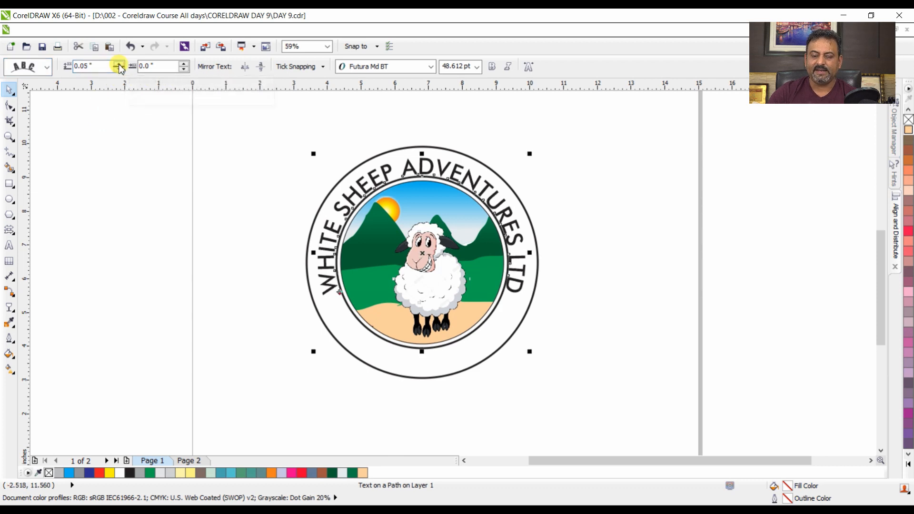
left_click(120, 68)
left_click(120, 69)
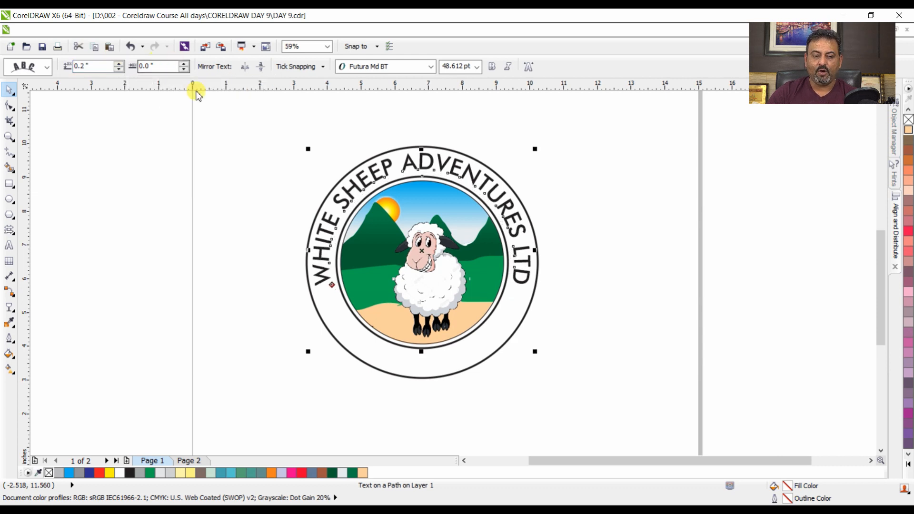
Step: Try shifting the curved name text along the ring by an offset of 1.2 inches, and reset the offset to 0
left_click(184, 64)
left_click(185, 63)
left_click(184, 64)
left_click(184, 65)
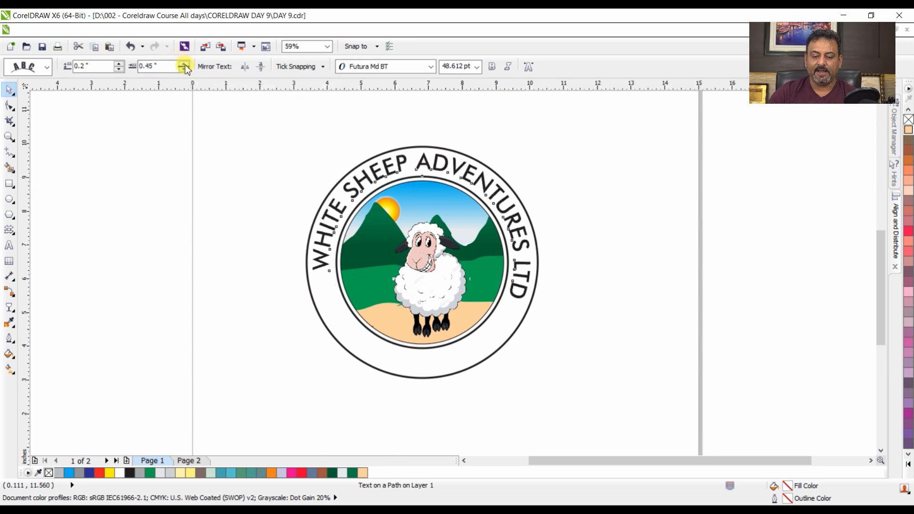
left_click(184, 64)
left_click(185, 63)
left_click(184, 64)
left_click(184, 64)
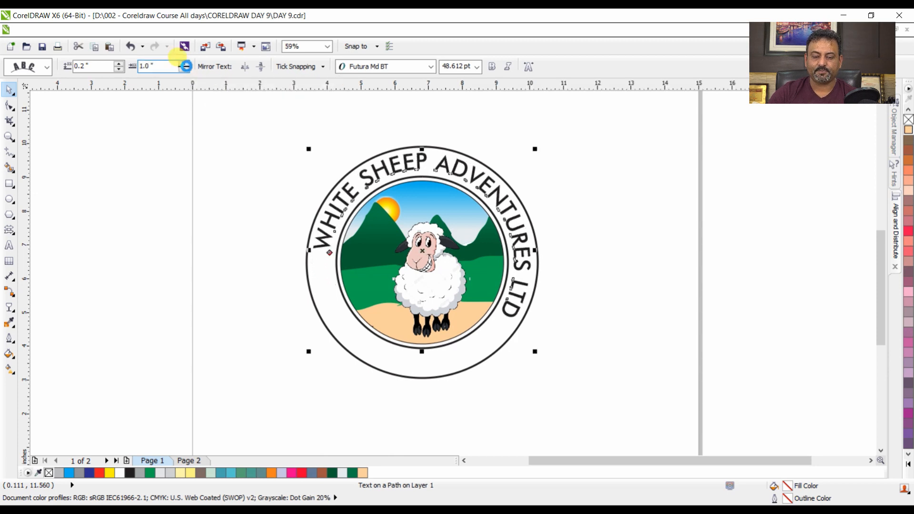
left_click(184, 64)
left_click(184, 64)
left_click_drag(165, 66, 123, 71)
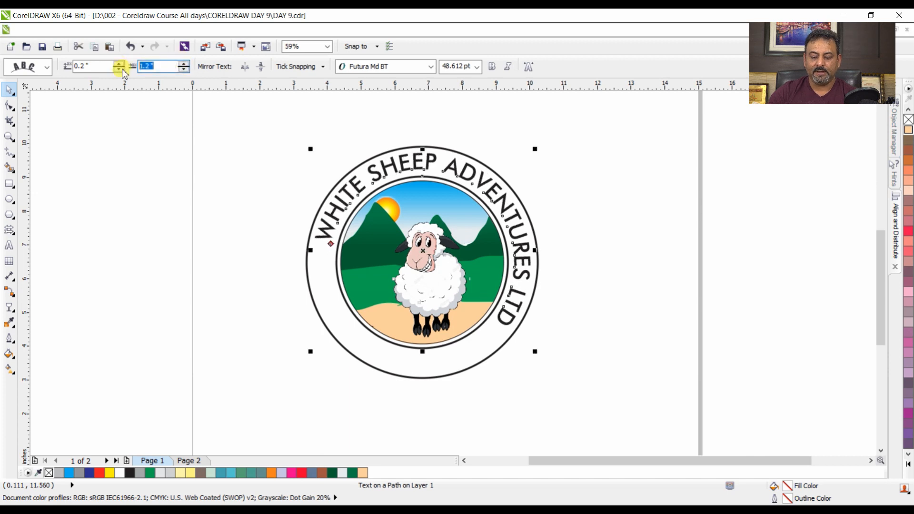
type("0")
key("Return")
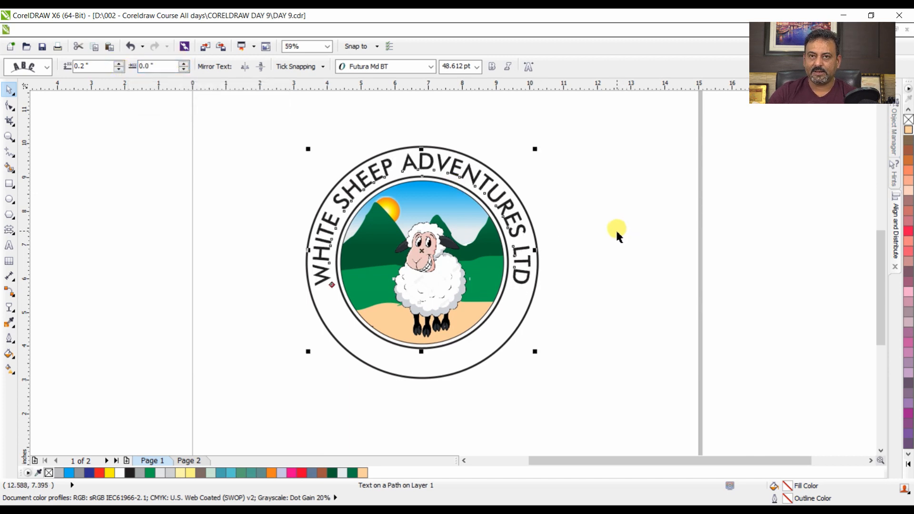
left_click(207, 199)
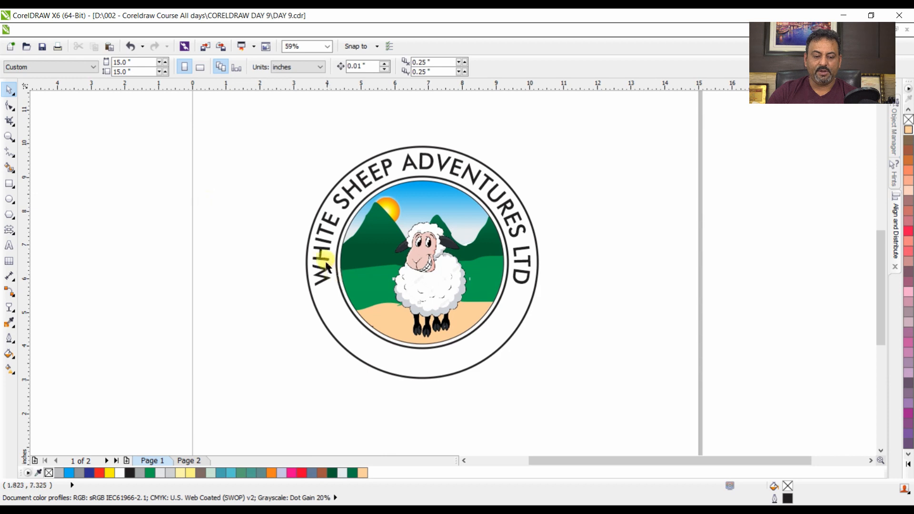
left_click(408, 161)
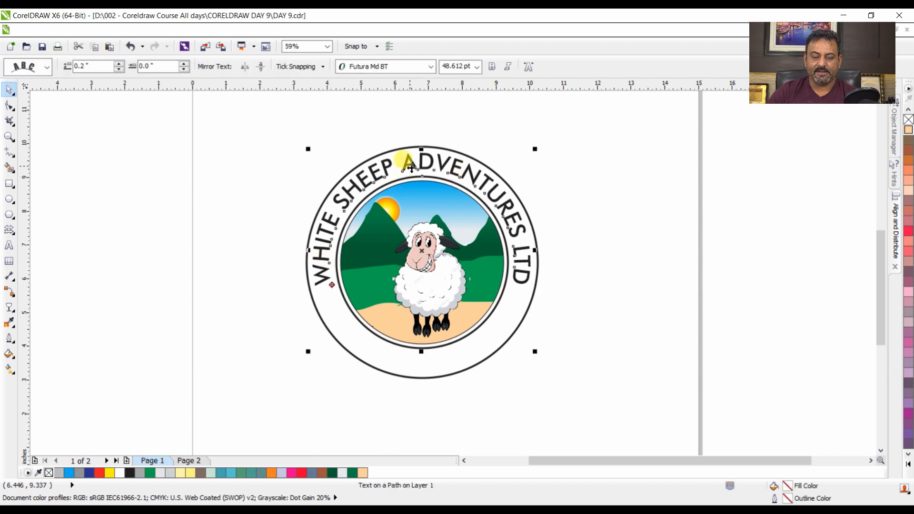
left_click(245, 216)
Step: Add the artistic text "DEHRADOON" and place it just outside the badge's lower-left edge
left_click(9, 245)
left_click(243, 183)
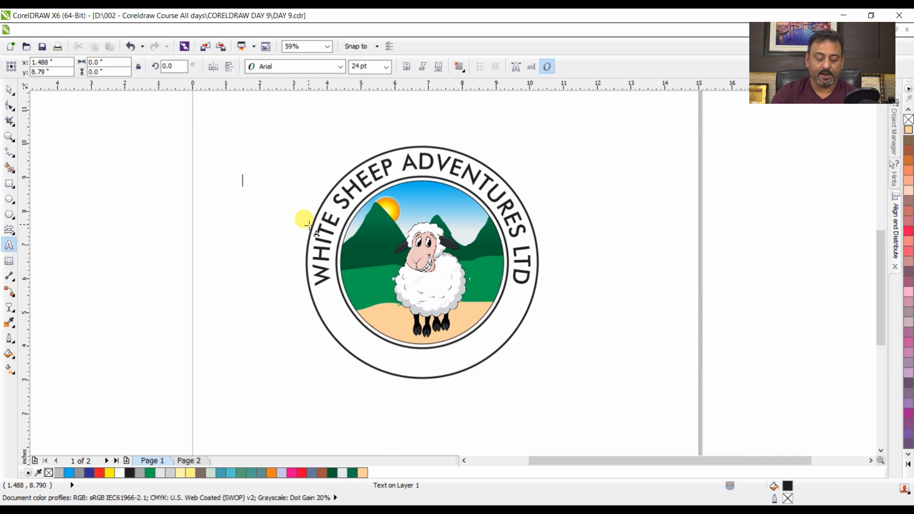
type("DEHRADOON")
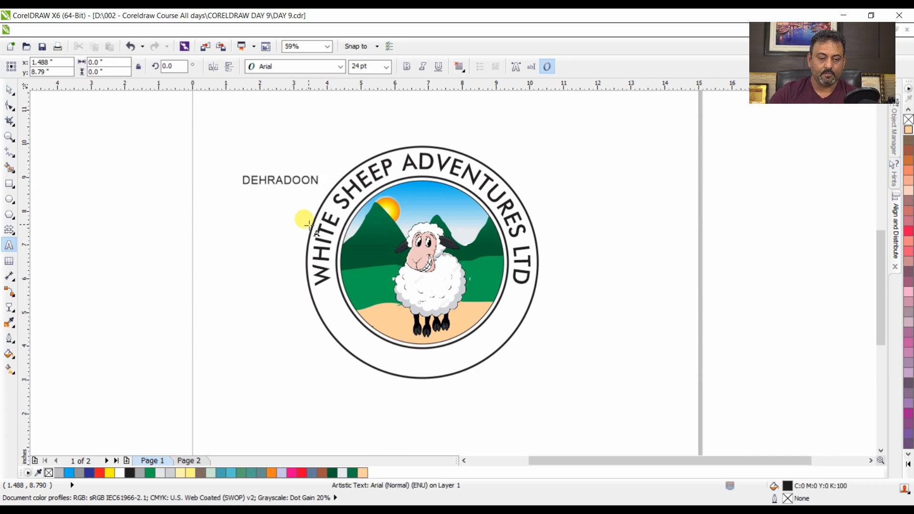
key("Escape")
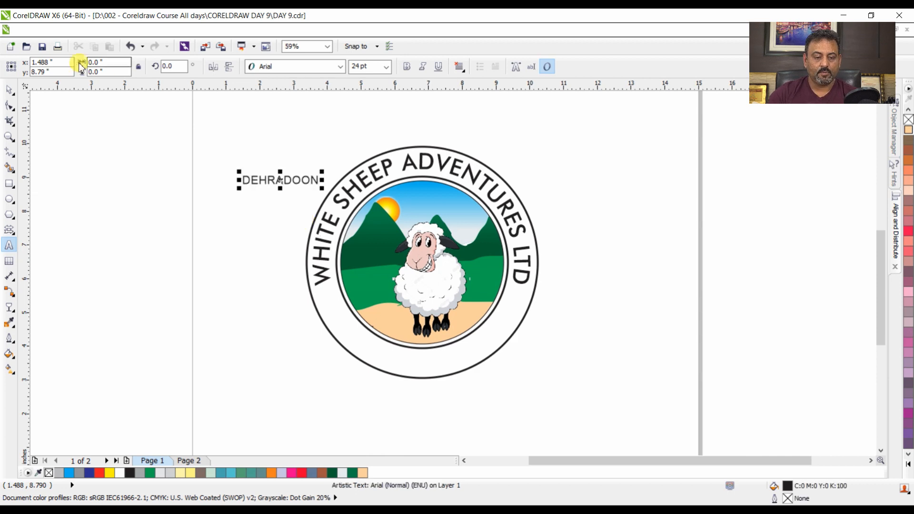
left_click(9, 89)
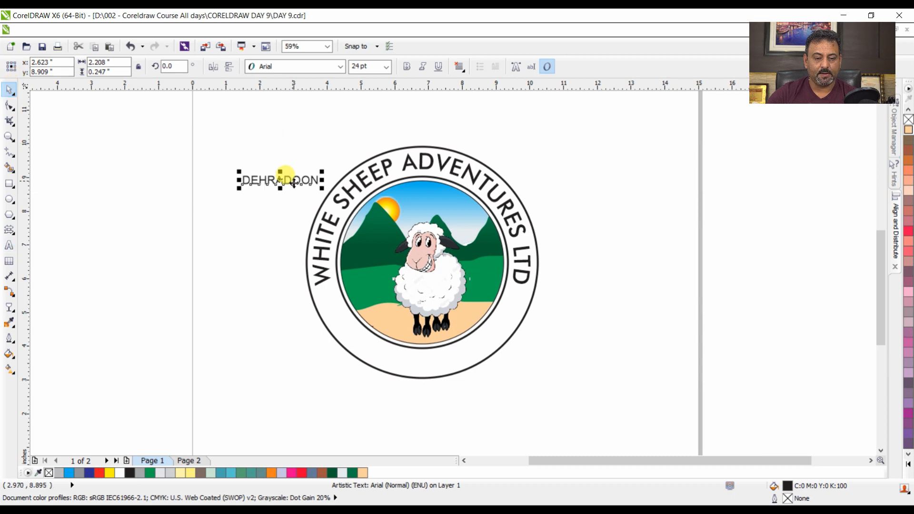
left_click_drag(286, 179, 312, 381)
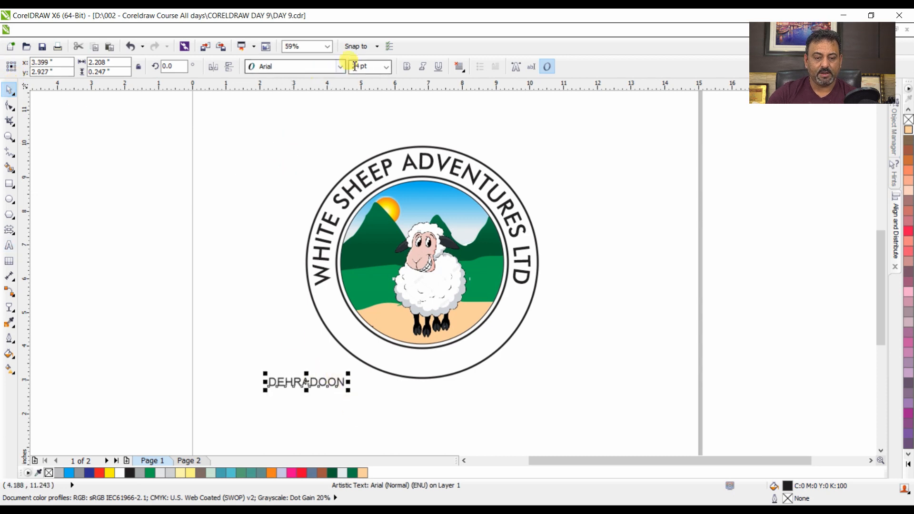
Step: Set the "DEHRADOON" text to 48 pt Futura Md BT, using the curved company name as the size reference
left_click(374, 164)
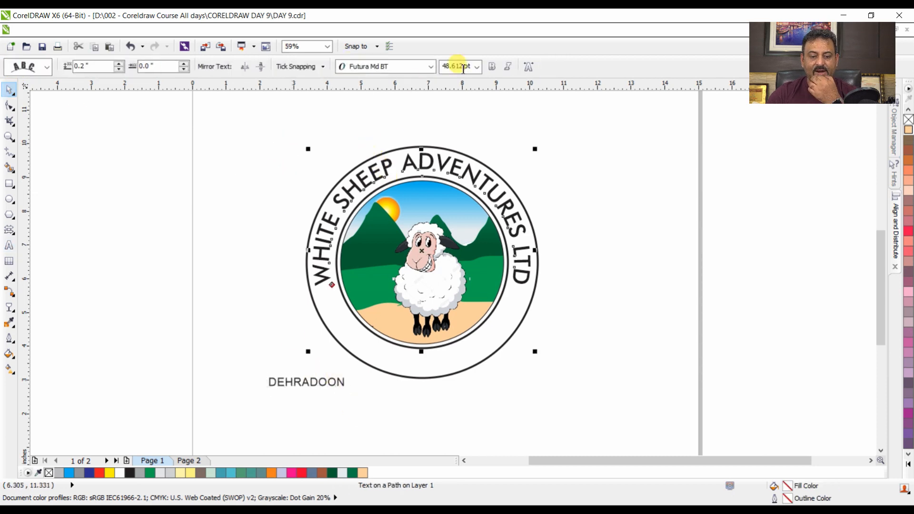
left_click(296, 383)
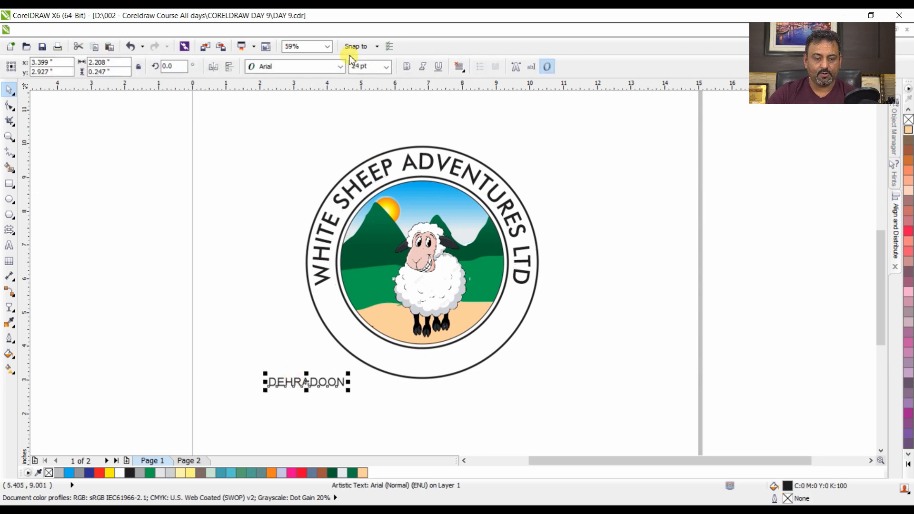
left_click(366, 66)
type("4")
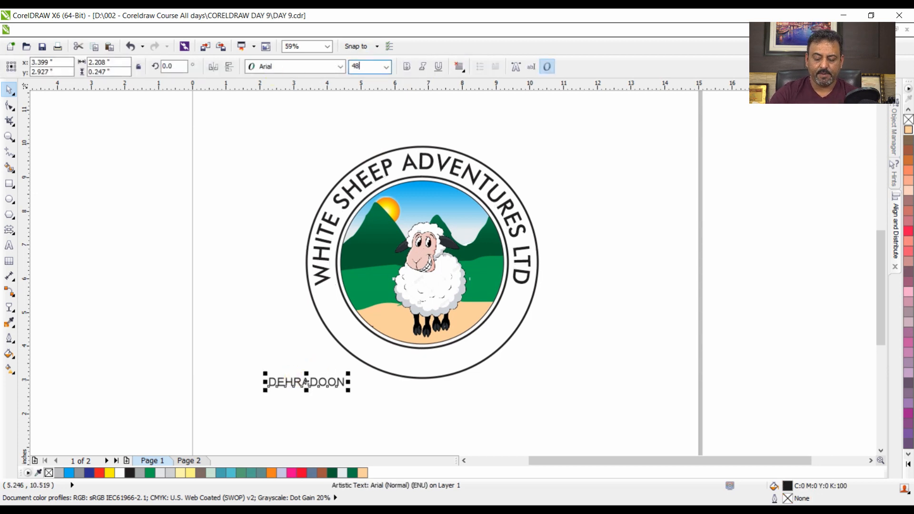
type("8")
key("Return")
left_click(340, 67)
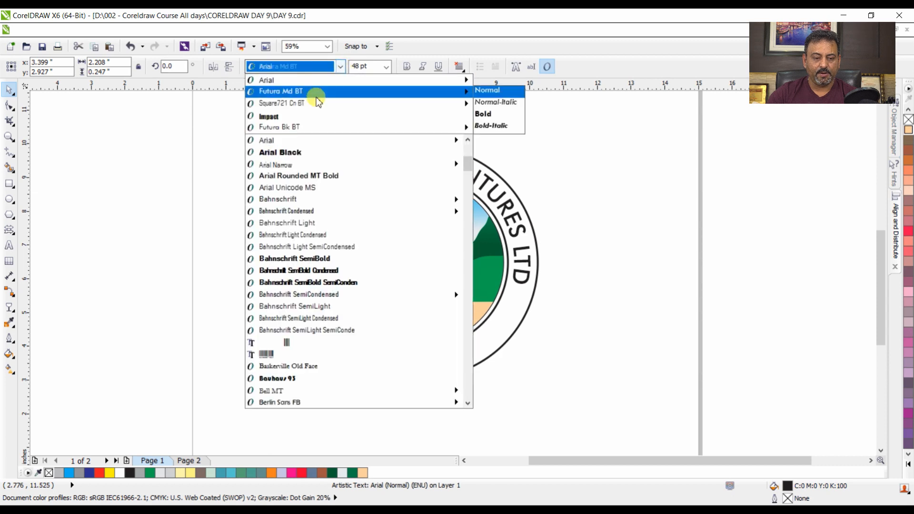
left_click(309, 91)
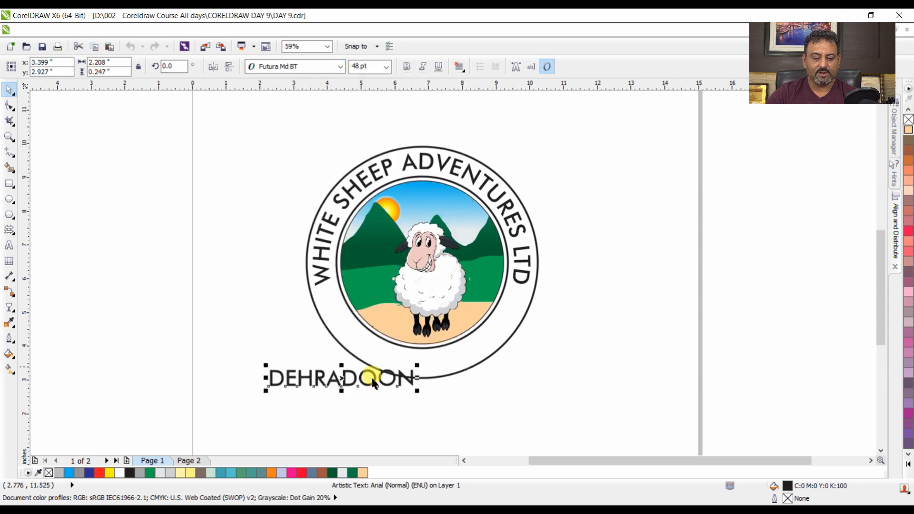
Step: Fit the "DEHRADOON" text to the path of the inner ring around the picture
left_click(406, 346, "shift")
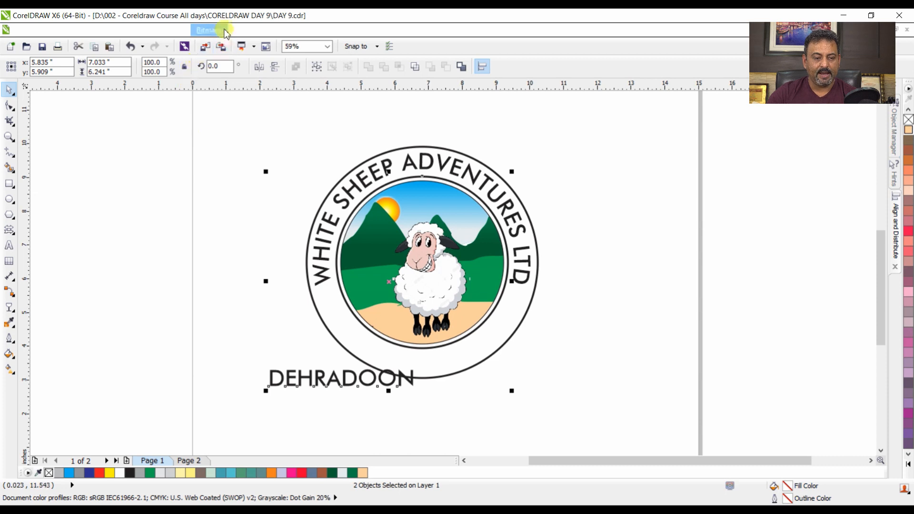
left_click(240, 30)
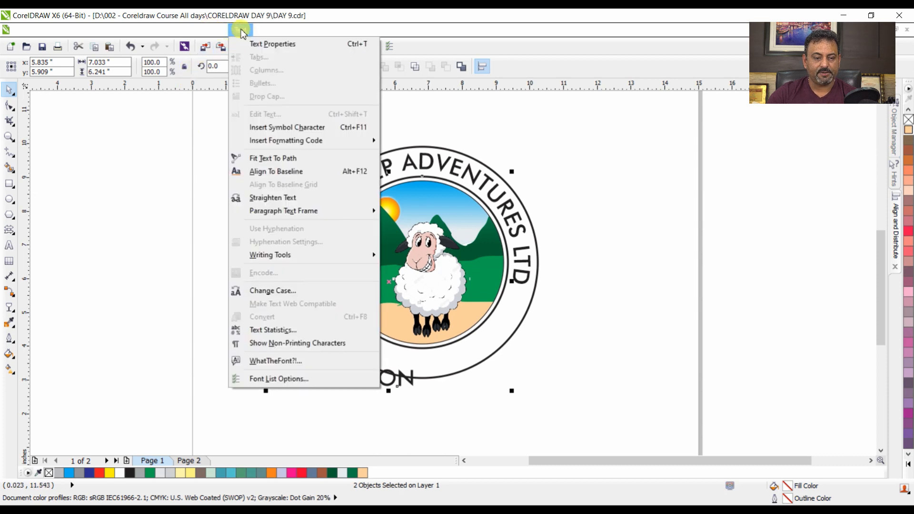
left_click(284, 157)
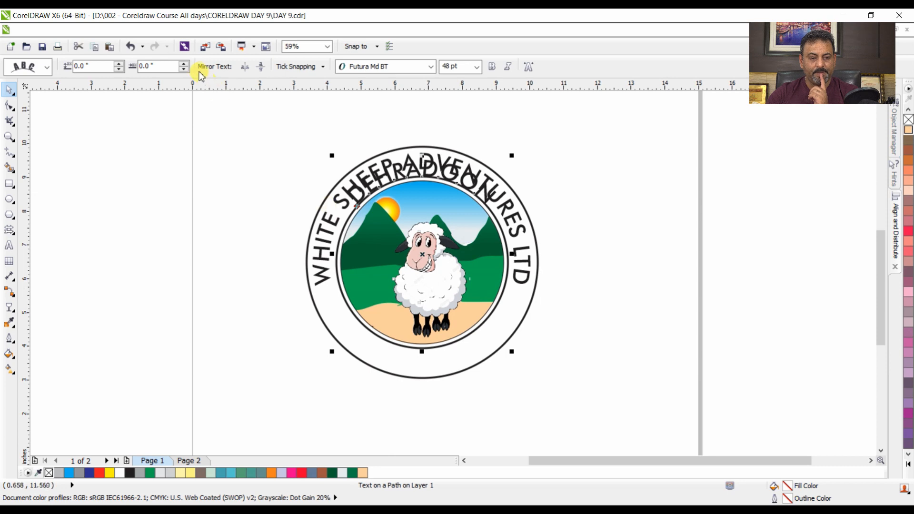
Step: Offset the curved "DEHRADOON" text by 7.8 inches along the ring and set its distance from the path to 0.2 inches
left_click(183, 64)
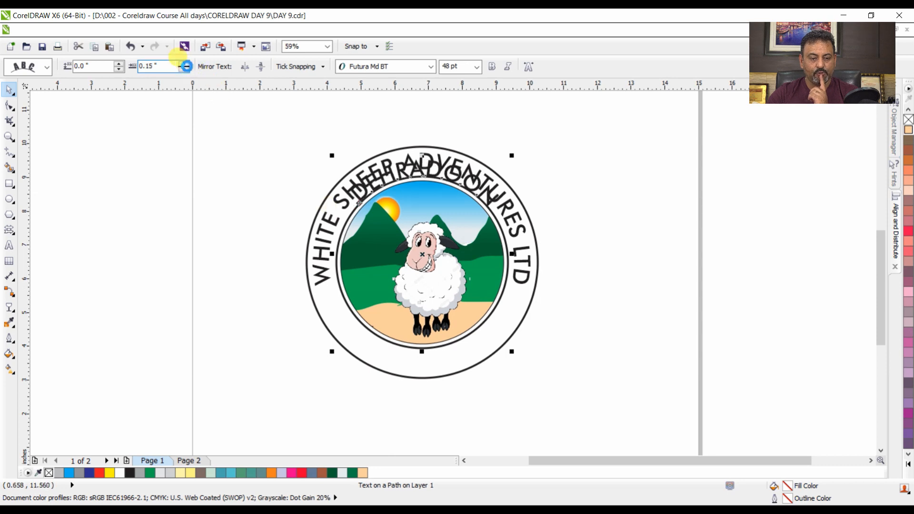
left_click_drag(185, 64, 187, 67)
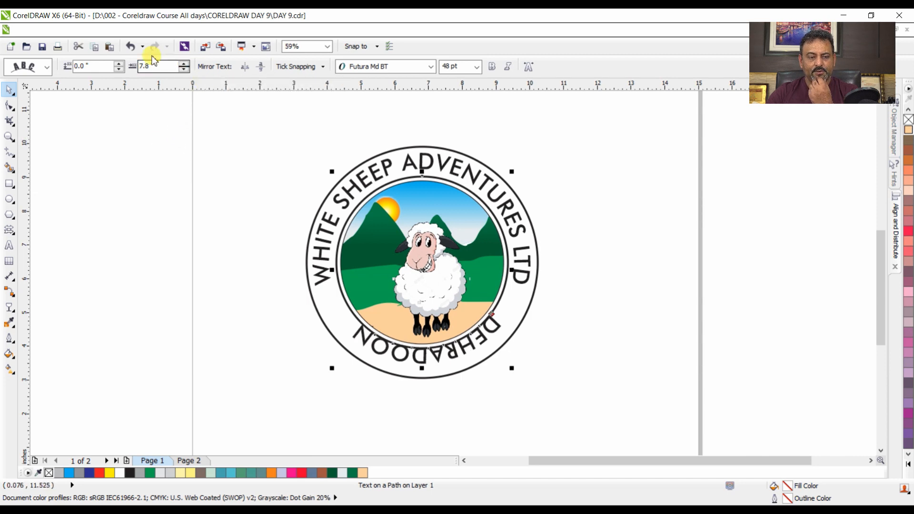
left_click(117, 64)
left_click(117, 64)
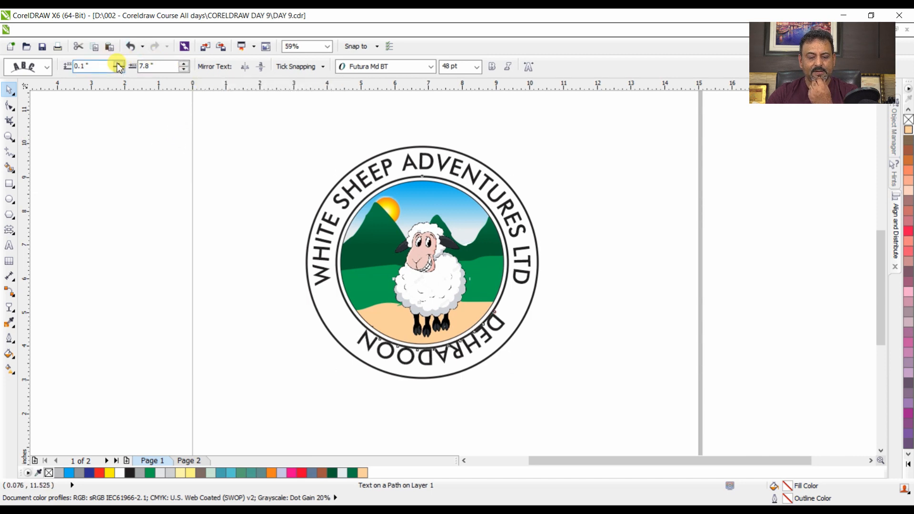
left_click(118, 64)
left_click(118, 64)
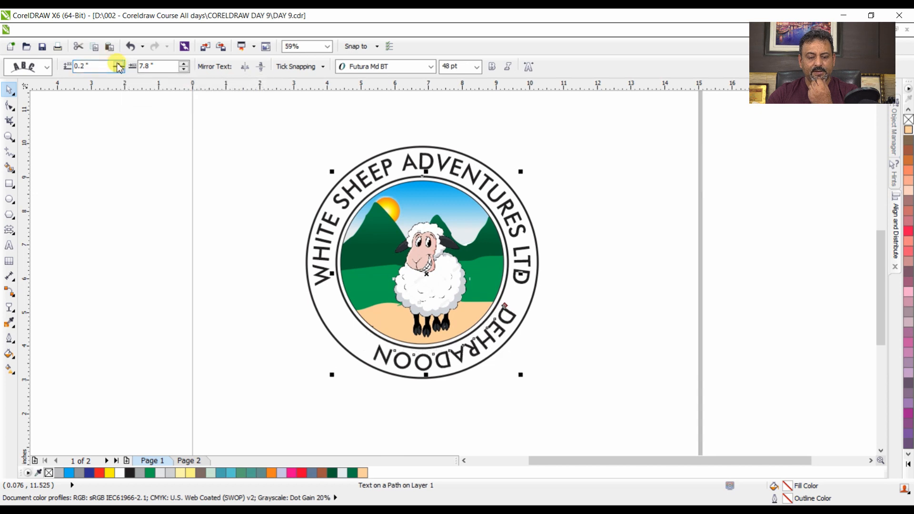
Step: Increase the curved "DEHRADOON" text's offset to 8.55 inches to center it at the bottom of the ring
left_click(183, 63)
left_click(183, 64)
left_click(183, 64)
left_click(184, 64)
left_click(183, 64)
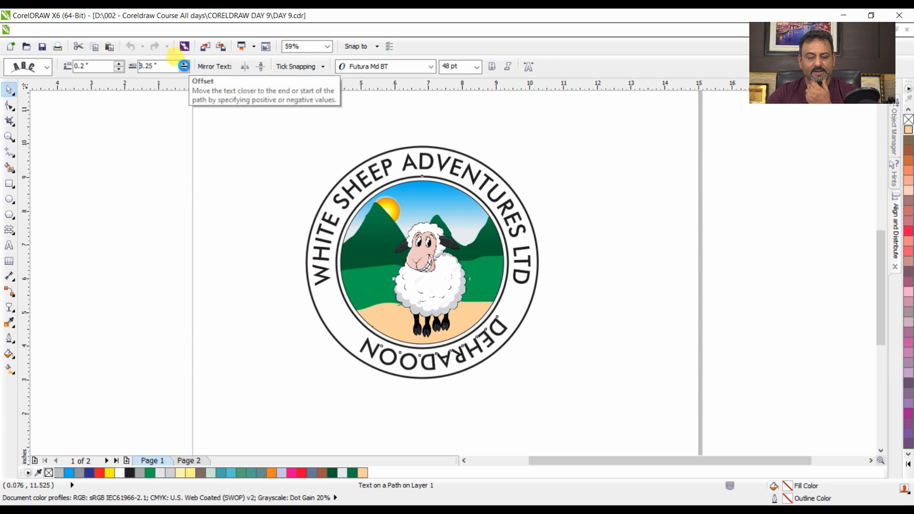
left_click(183, 64)
left_click(183, 64)
left_click(183, 64)
left_click(184, 64)
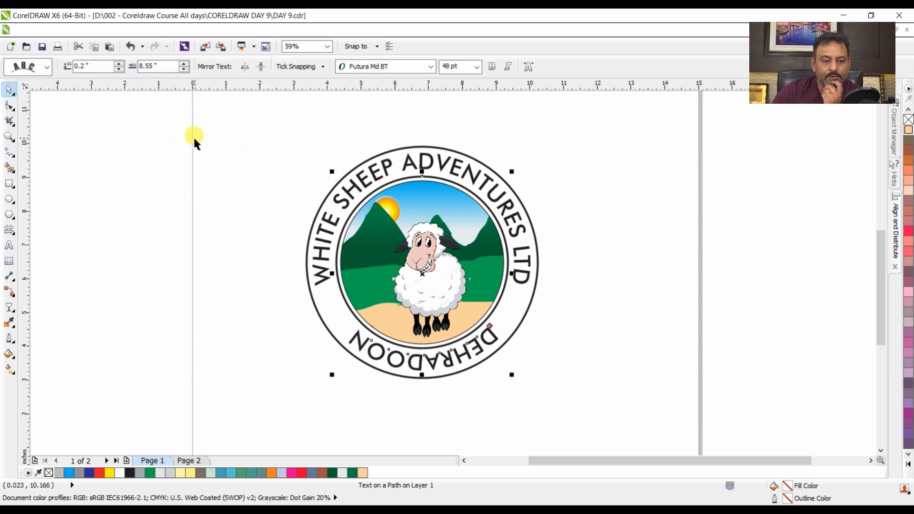
Step: Mirror the curved "DEHRADOON" text both vertically and horizontally so it reads upright along the ring's bottom
left_click(245, 69)
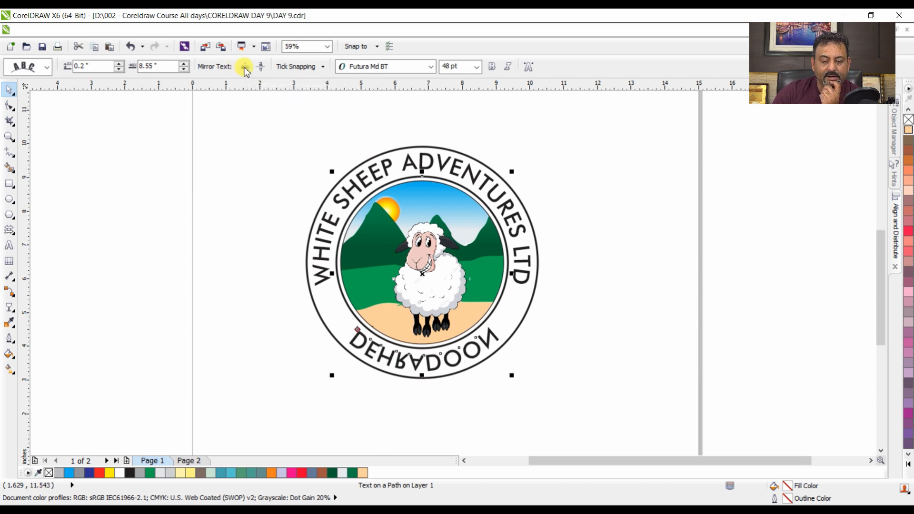
left_click(245, 68)
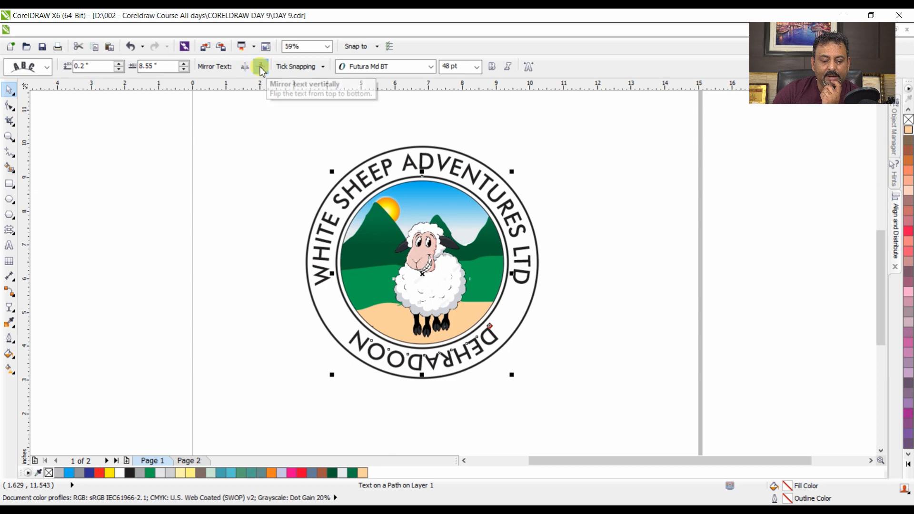
left_click(260, 67)
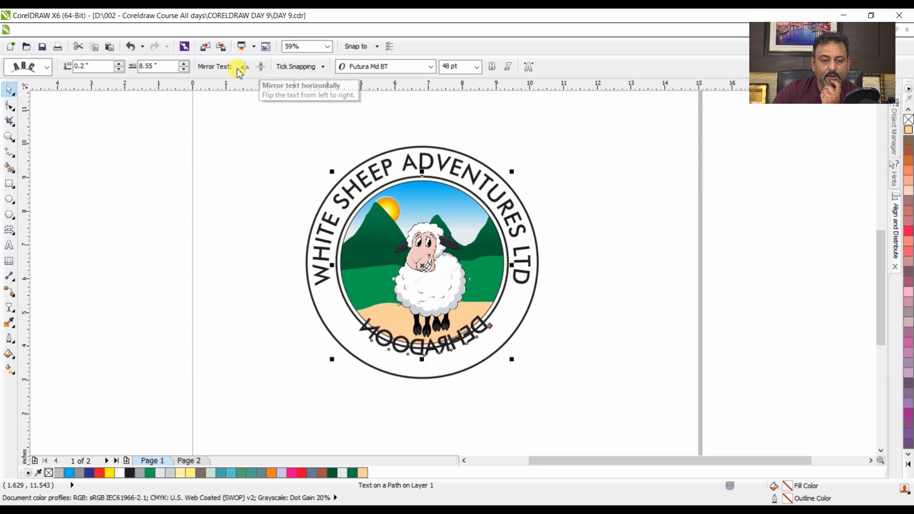
left_click(243, 69)
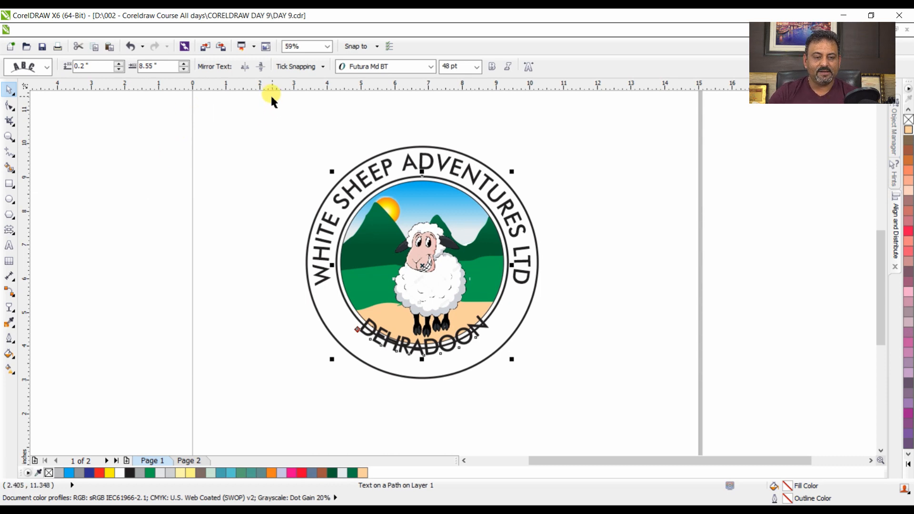
Step: Set the mirrored "DEHRADOON" text's distance from the path to 0.7 inches to place it between the rings
left_click(119, 70)
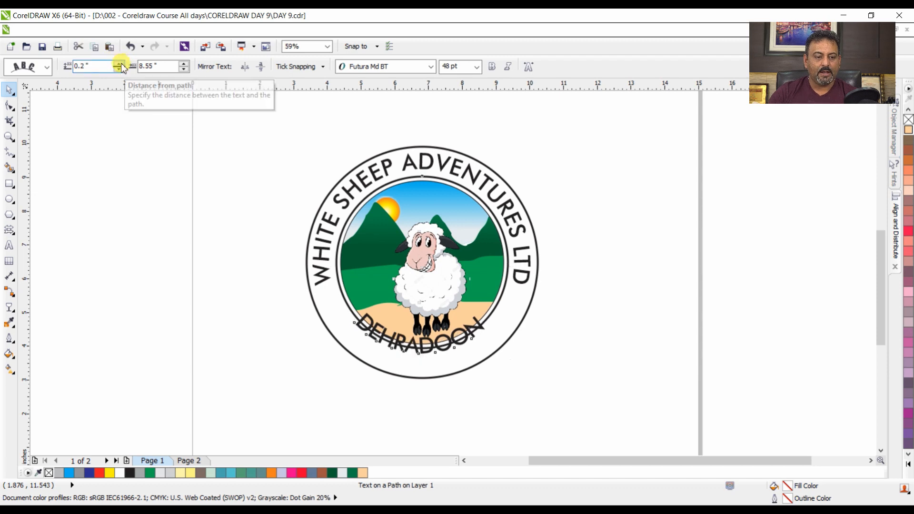
left_click(122, 64)
left_click(122, 64)
left_click(122, 64)
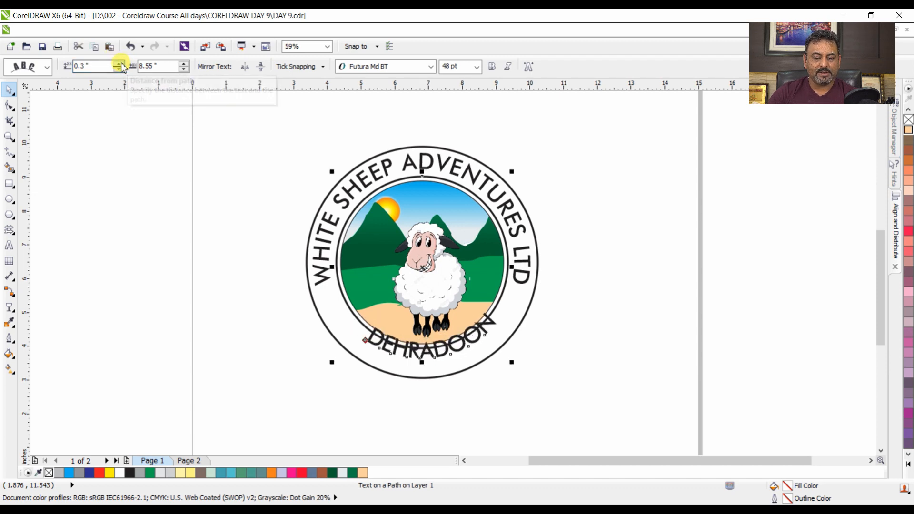
left_click(122, 64)
left_click(122, 64)
left_click(122, 64)
left_click(122, 64)
left_click(122, 64)
left_click(122, 63)
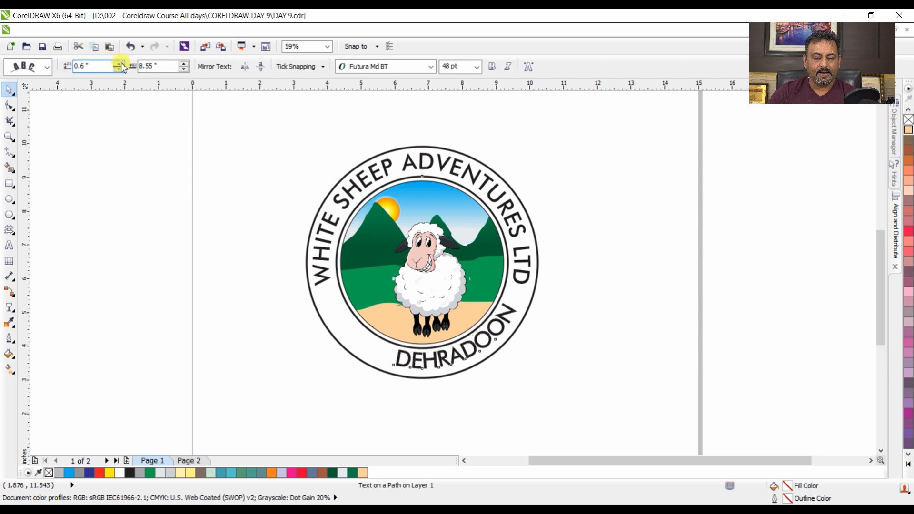
left_click(122, 64)
left_click(121, 63)
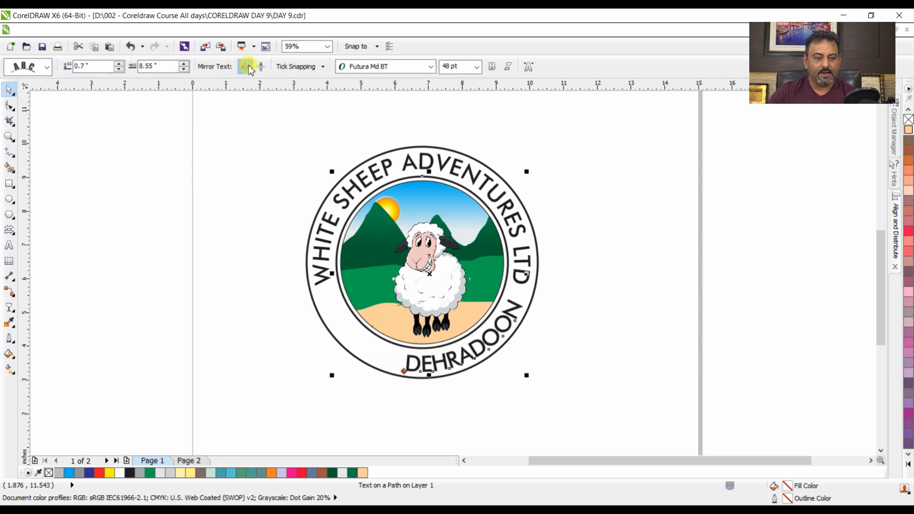
Step: Set the mirrored "DEHRADOON" text's offset to 10.15 inches to recenter it at the bottom of the badge
left_click(184, 64)
left_click(184, 63)
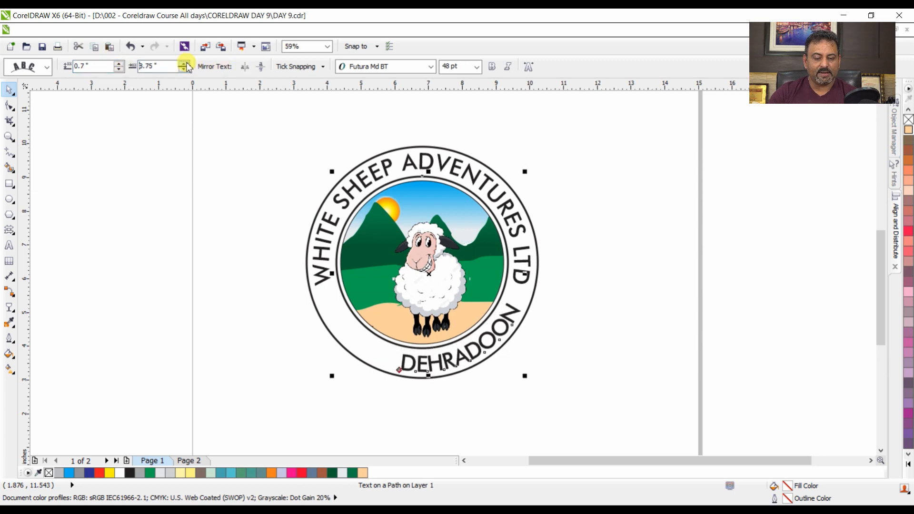
left_click(185, 64)
left_click(184, 63)
left_click(184, 64)
left_click(185, 63)
left_click(184, 64)
left_click(184, 64)
left_click(185, 63)
left_click(185, 63)
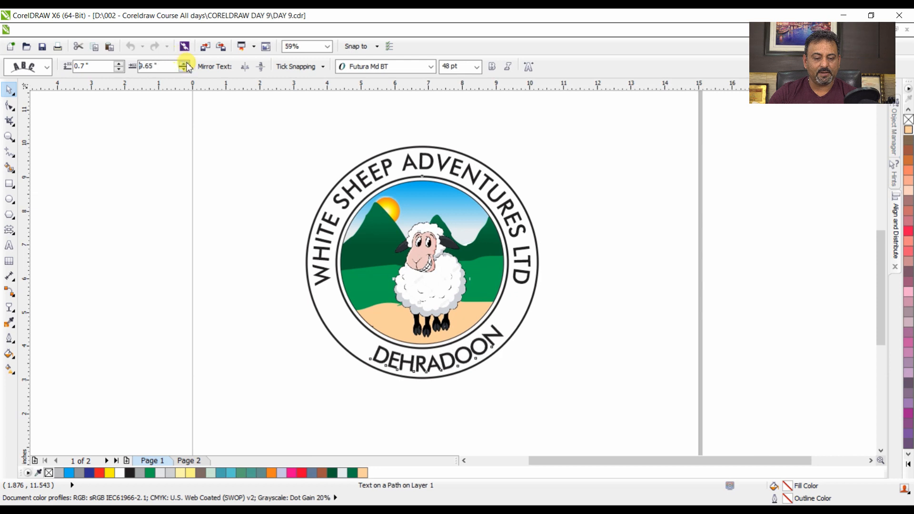
left_click(185, 64)
left_click(184, 64)
left_click(185, 64)
left_click(184, 64)
left_click(184, 64)
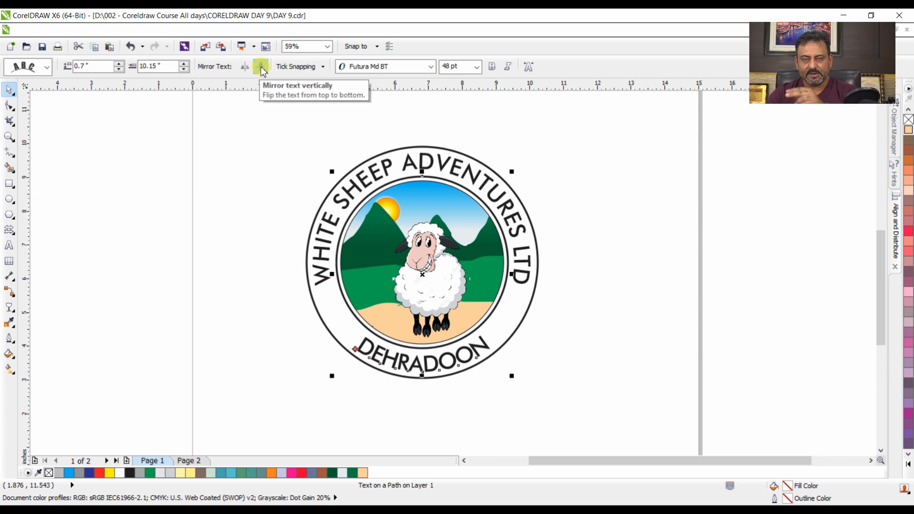
Step: Try widening the letter spacing of "DEHRADOON" with the Shape tool, and undo the change
left_click(9, 104)
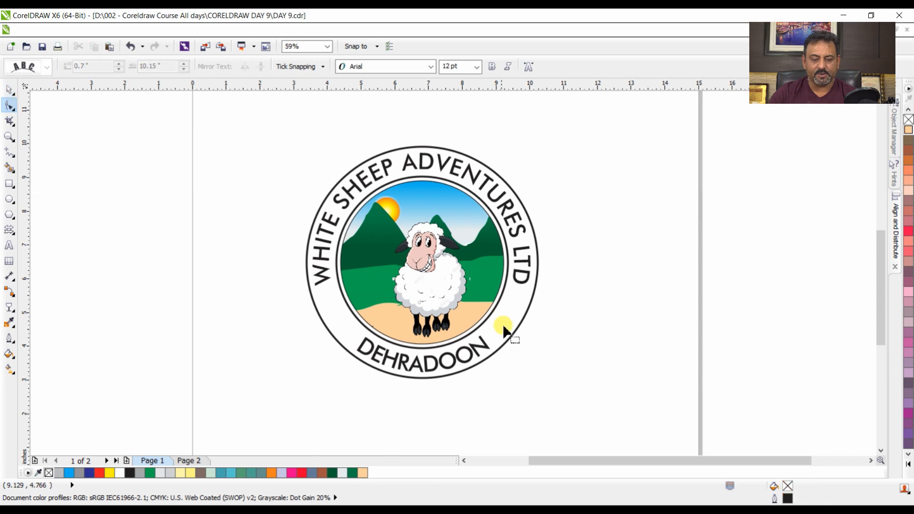
left_click(488, 351)
left_click_drag(491, 375, 514, 376)
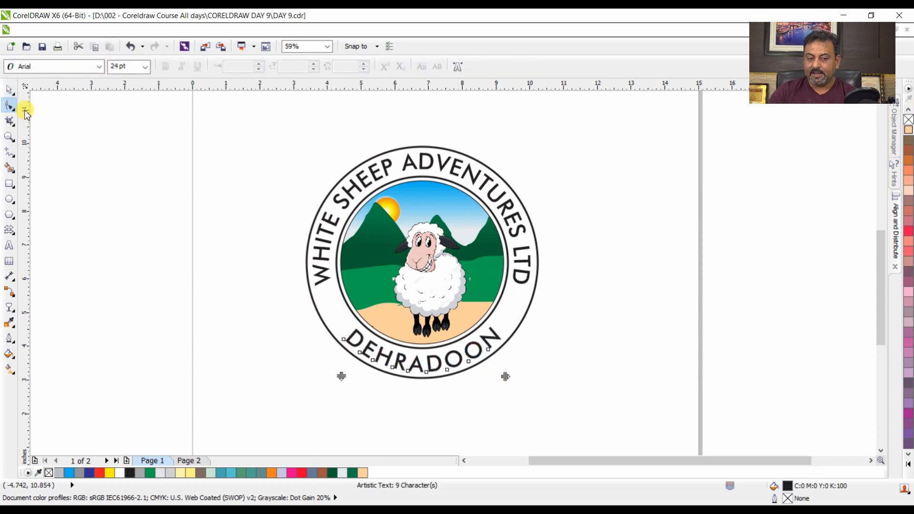
key("ctrl+z")
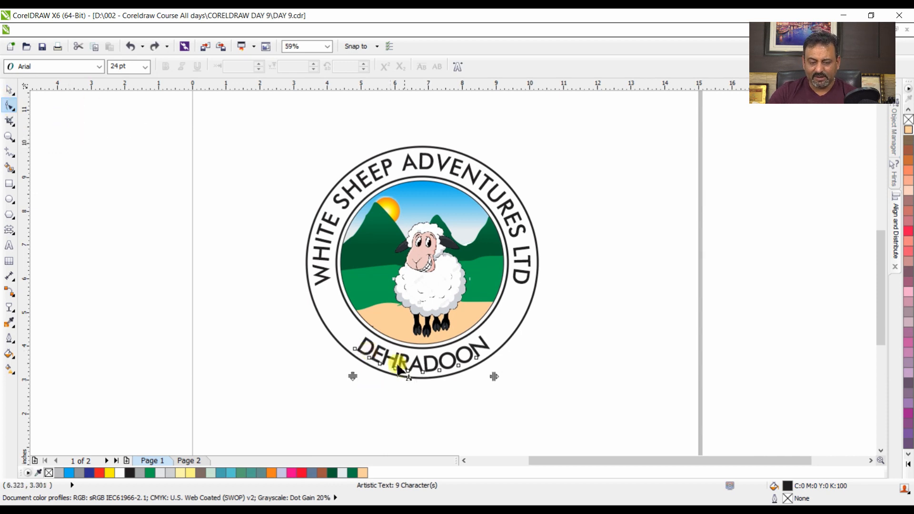
Step: Widen the letter spacing of the curved "DEHRADOON" text with the Shape tool, and deselect it
left_click(10, 107)
left_click(62, 104)
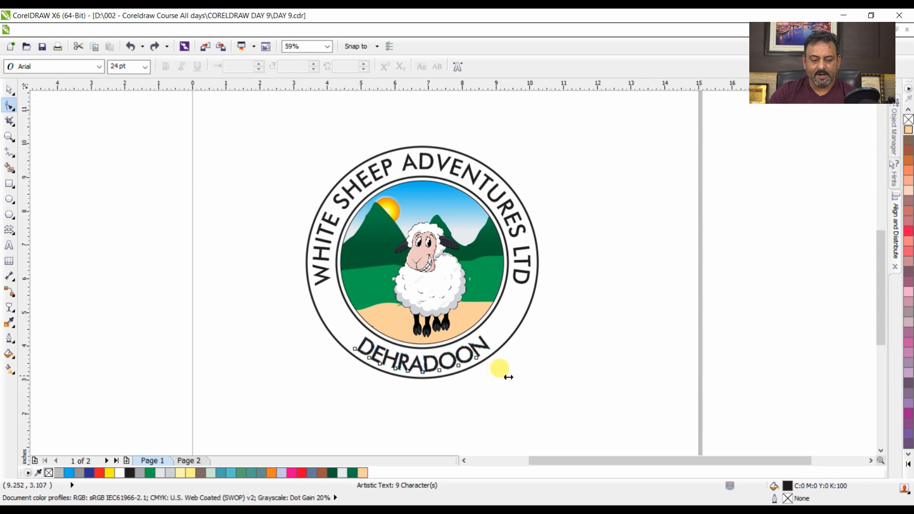
mouse_move(508, 377)
left_mouse_down()
mouse_move(518, 378)
mouse_move(509, 377)
left_mouse_up()
key("space")
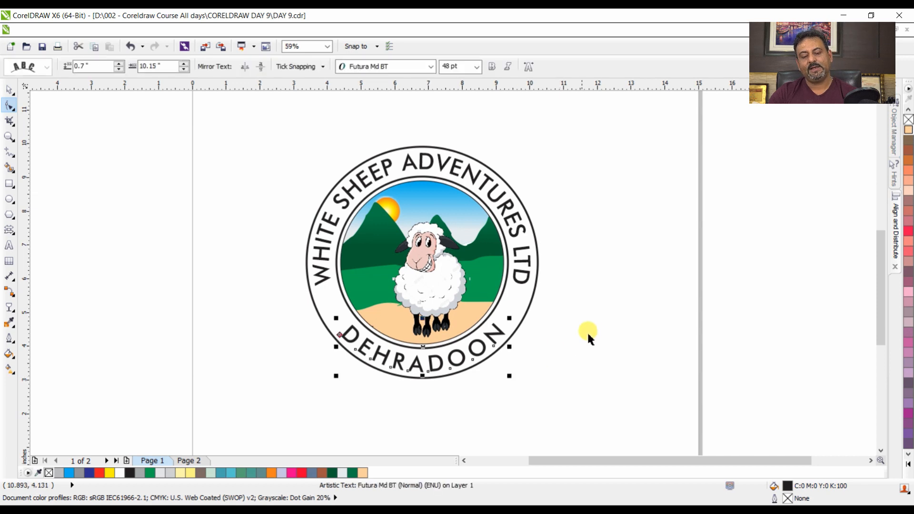
left_click(602, 338)
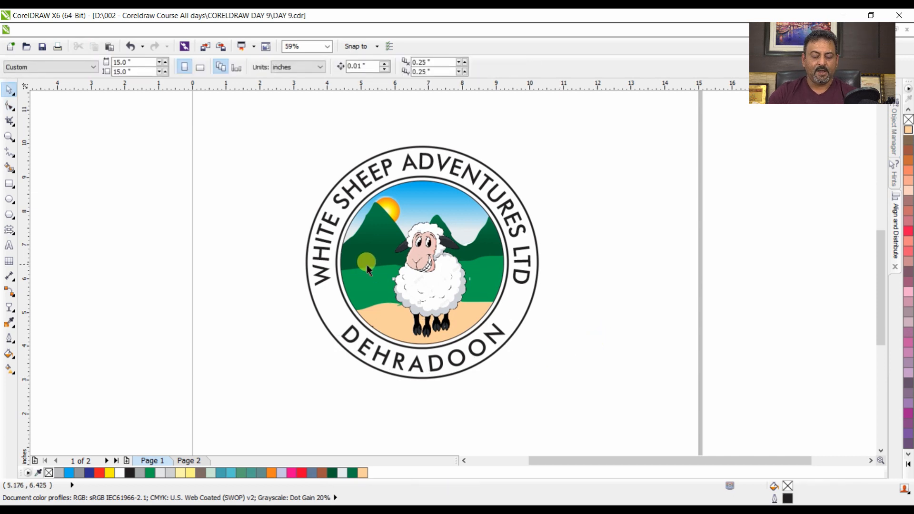
Step: Try moving the "DEHRADOON" text around the ring to the badge's right side, and undo the move
left_click(322, 314)
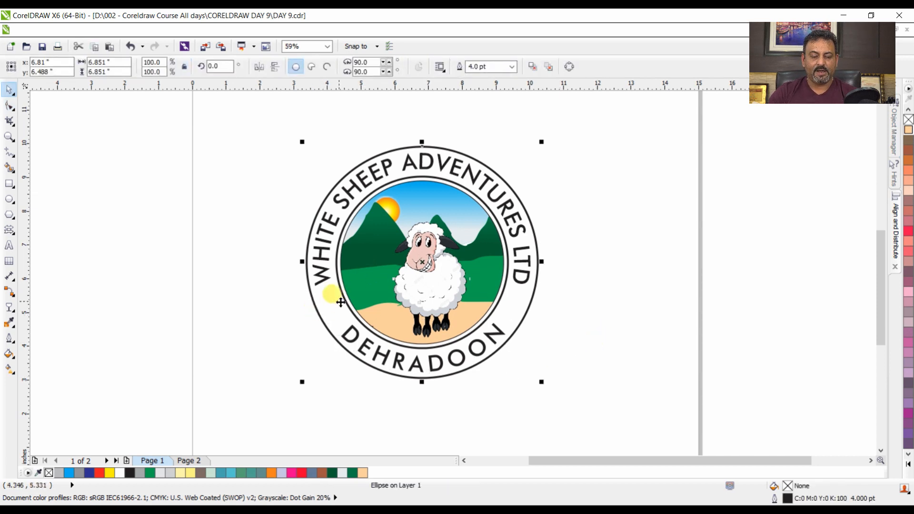
left_click(357, 366)
left_click(350, 335)
left_click_drag(356, 341, 535, 292)
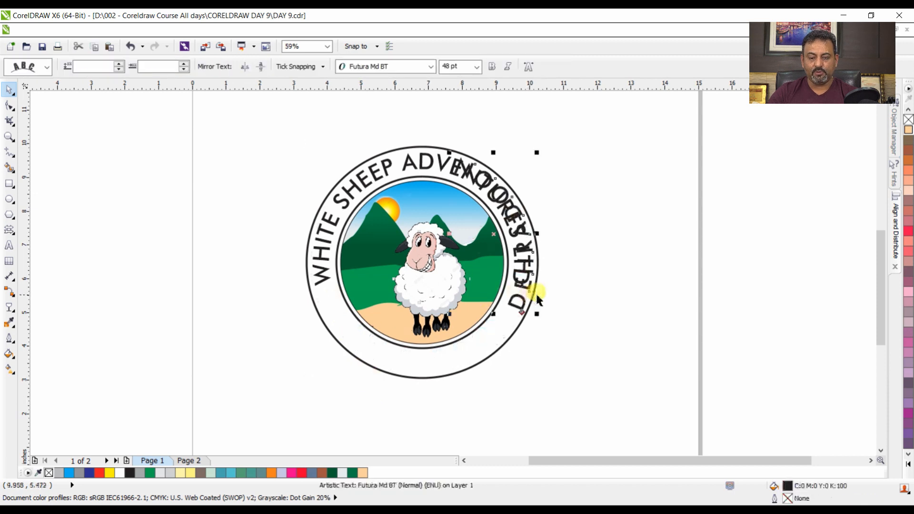
key("ctrl+z")
Step: Try pulling the curved company name outward away from the ring, and undo the move
left_click(548, 253)
left_click_drag(495, 199, 601, 191)
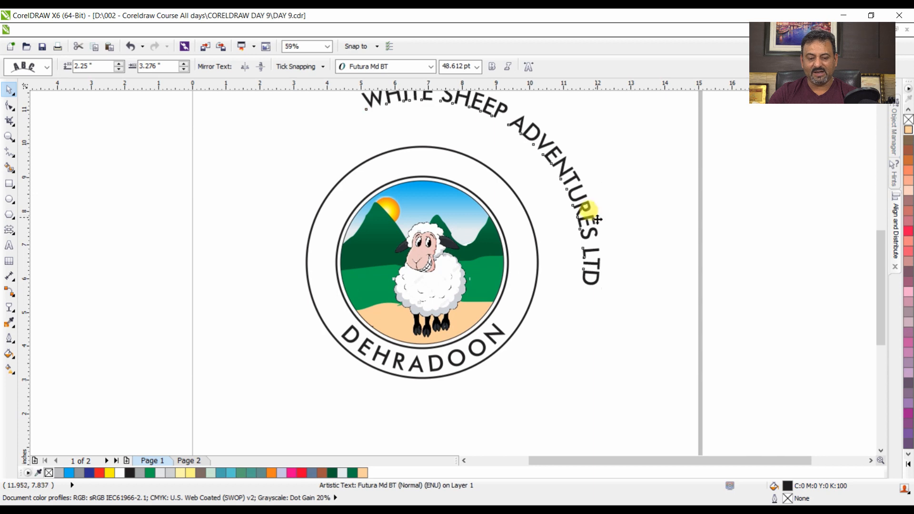
key("ctrl+z")
Step: Break the curved company name and "DEHRADOON" text apart from their shared circle path
left_click(459, 163)
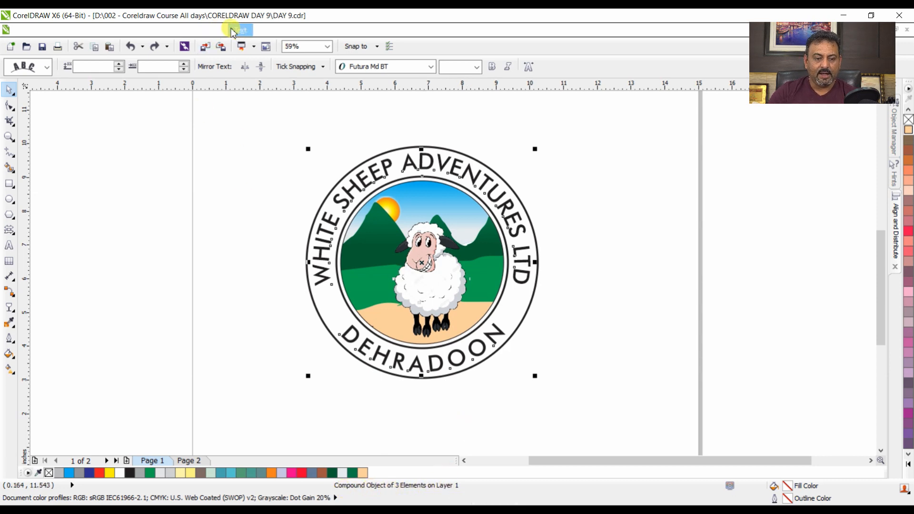
left_click(145, 31)
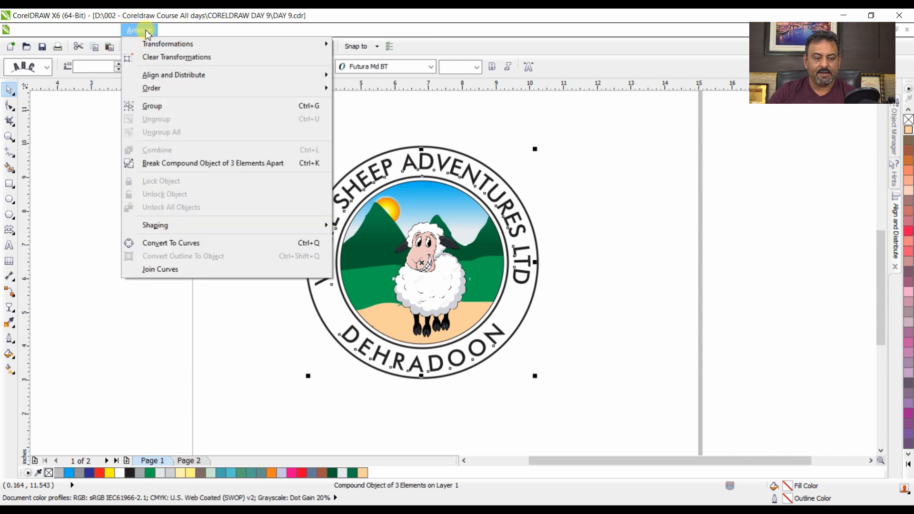
left_click(199, 164)
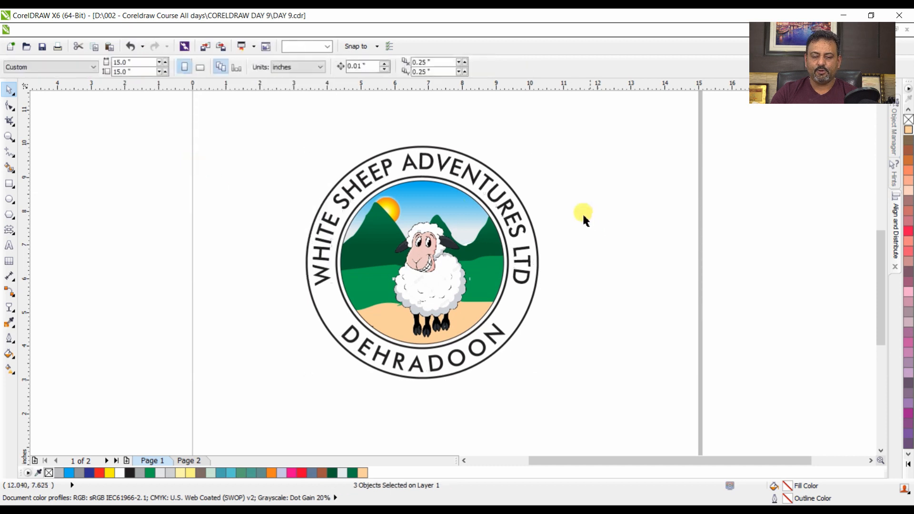
Step: Try moving the separated company name and the "DEHRADOON" text away from the badge, undoing each move
left_click(488, 186)
left_click(487, 186)
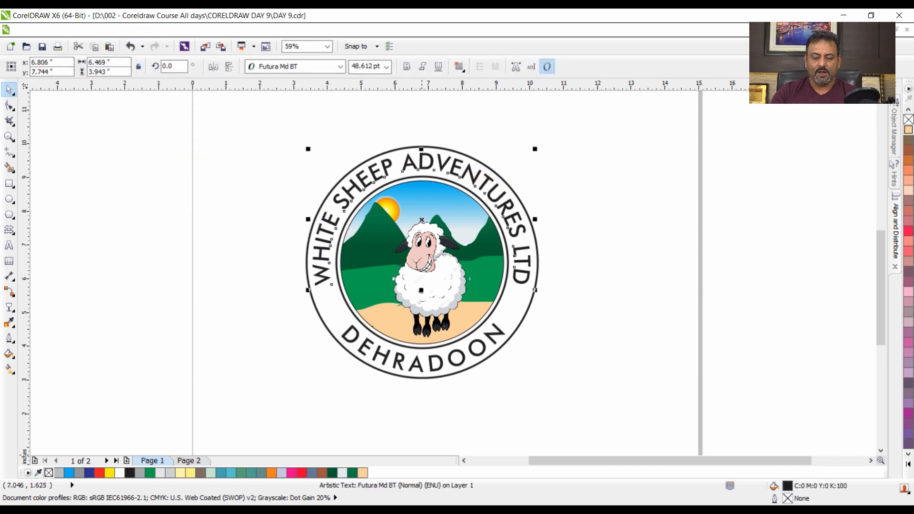
left_click_drag(469, 174, 603, 189)
key("ctrl+z")
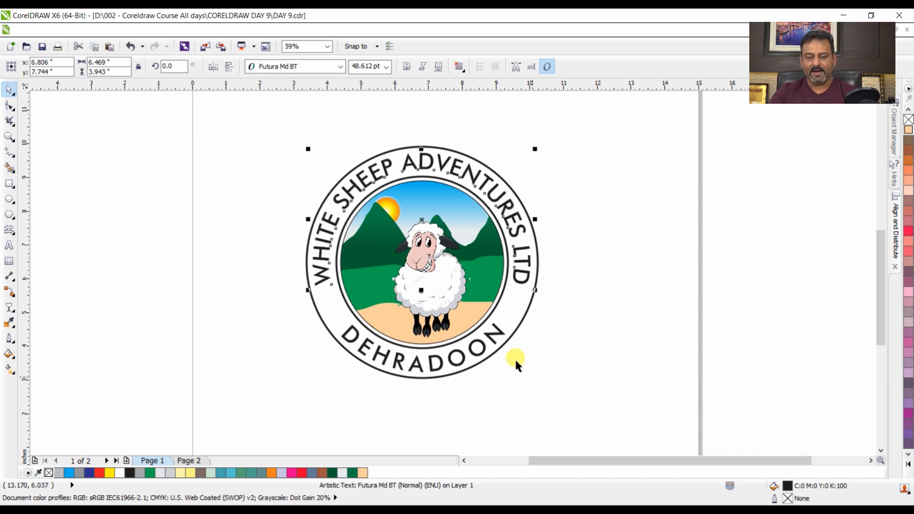
left_click(485, 347)
left_click_drag(477, 347, 590, 334)
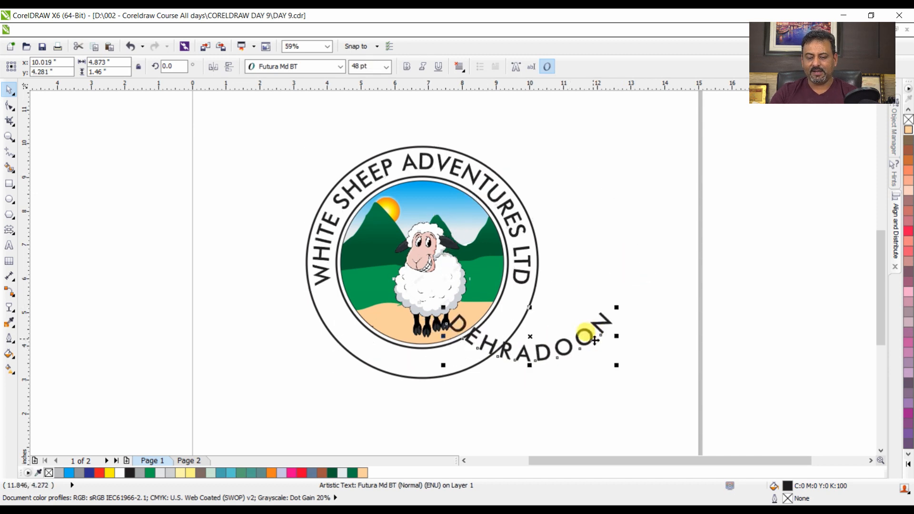
left_click(591, 334)
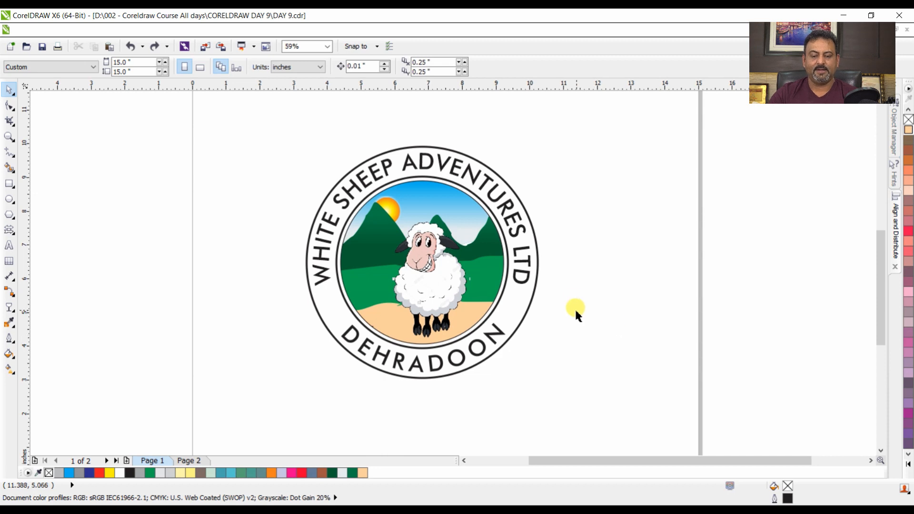
Step: Fill the badge's outermost circle with golden yellow (C:0 M:20 Y:100 K:0), send it to the back, and deselect it
left_click(530, 312)
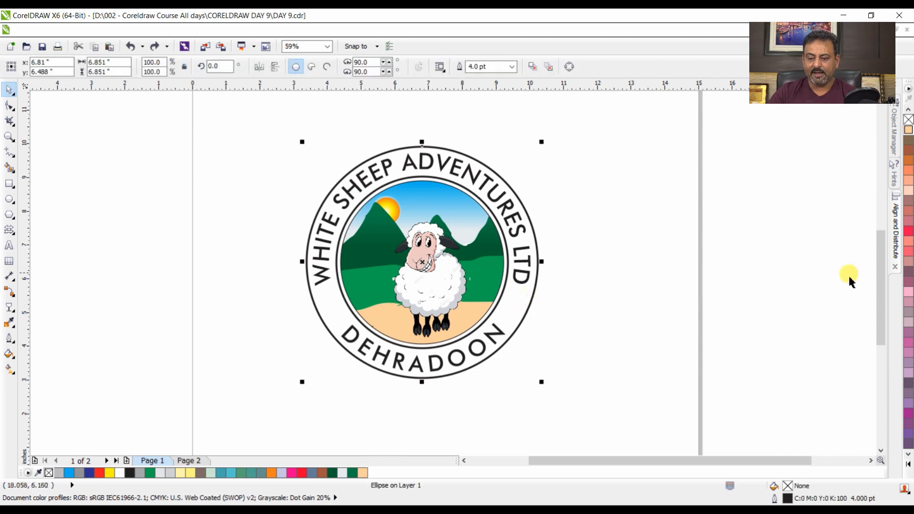
left_click(908, 466)
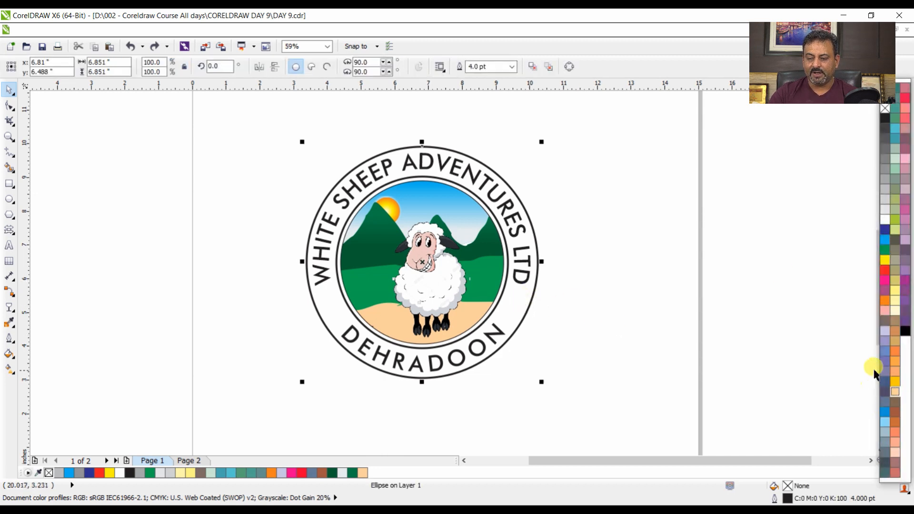
left_click(895, 384)
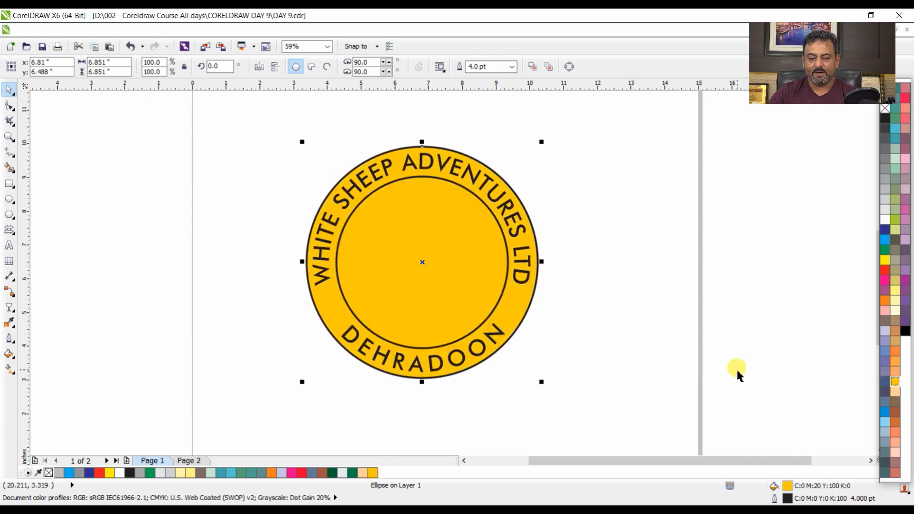
left_click(774, 378)
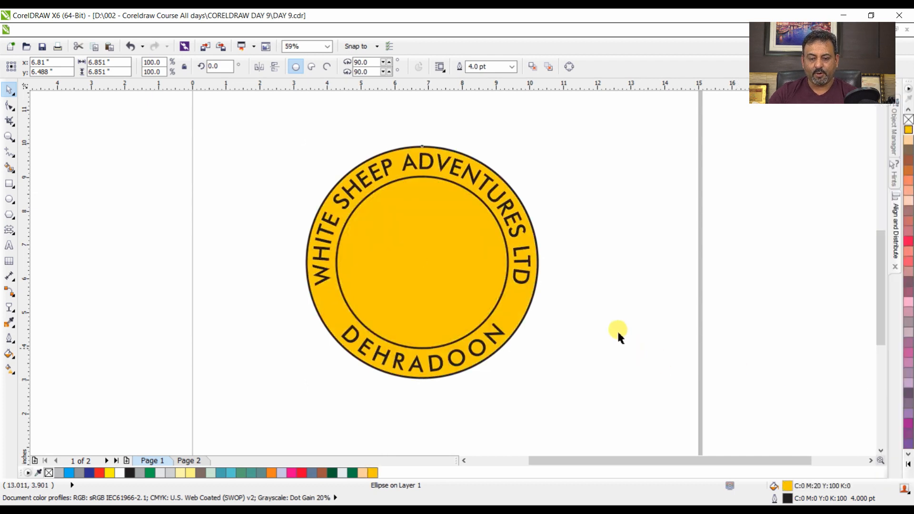
left_click(533, 300)
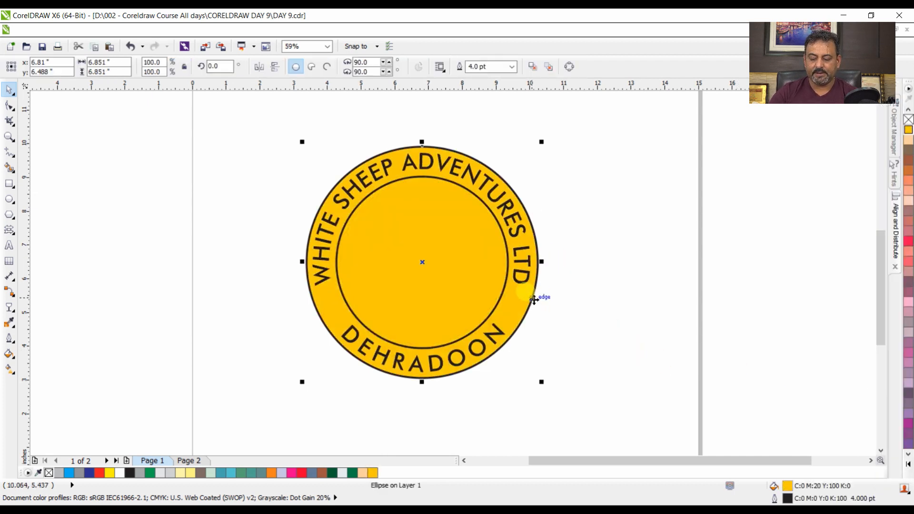
key("shift+Page_Down")
key("Escape")
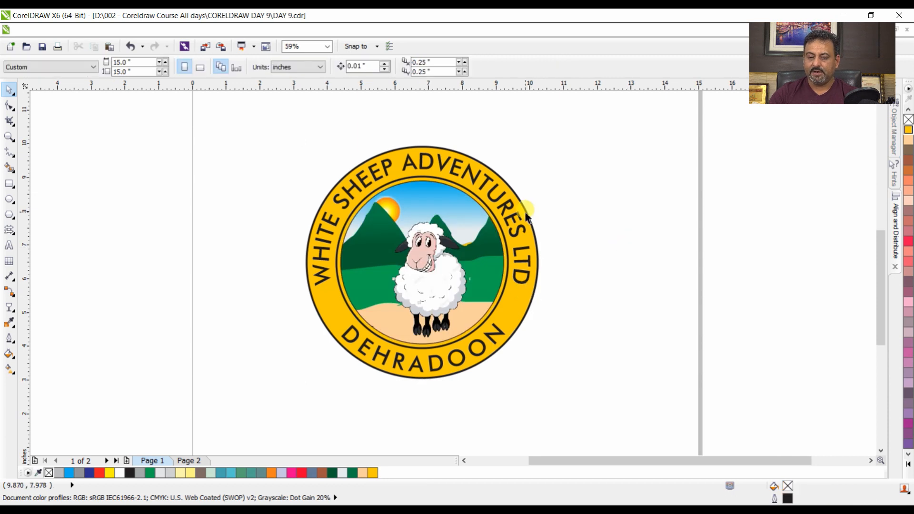
Step: Fill the circle around the landscape with white and send it to the back
left_click(453, 187)
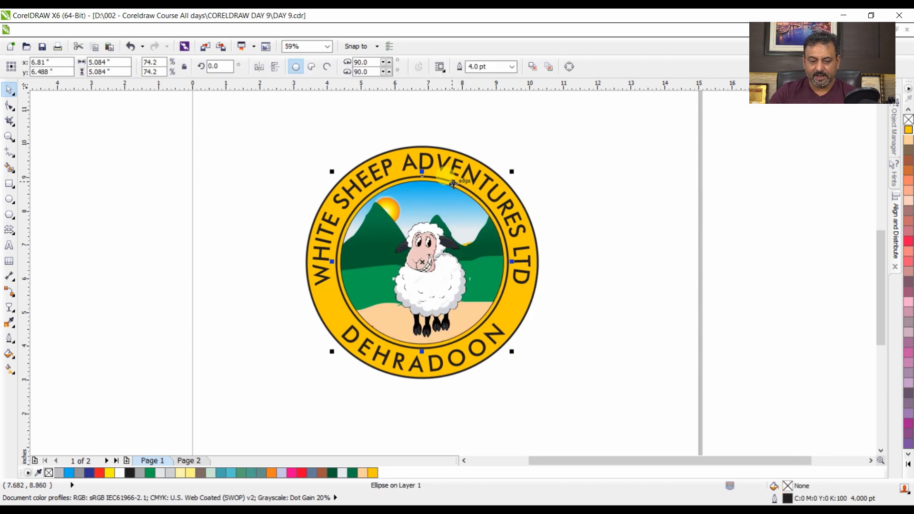
left_click(908, 464)
left_click(884, 220)
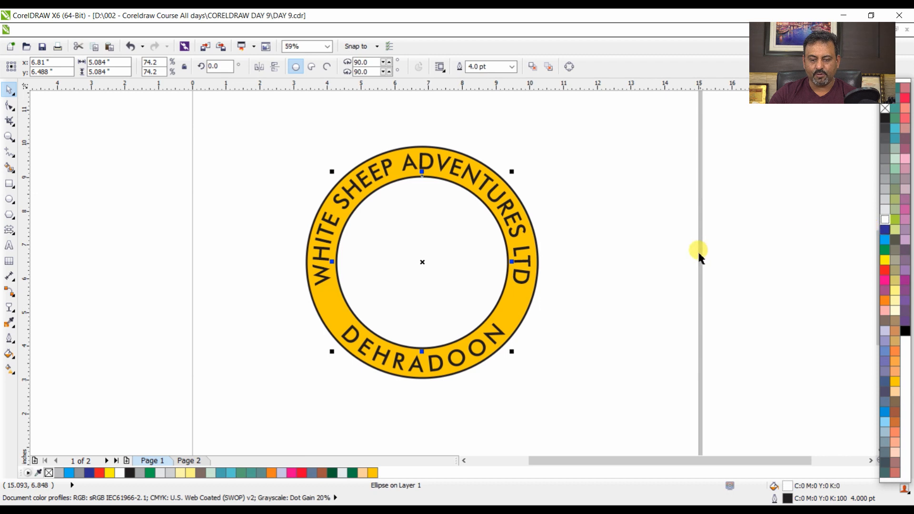
key("shift+Page_Down")
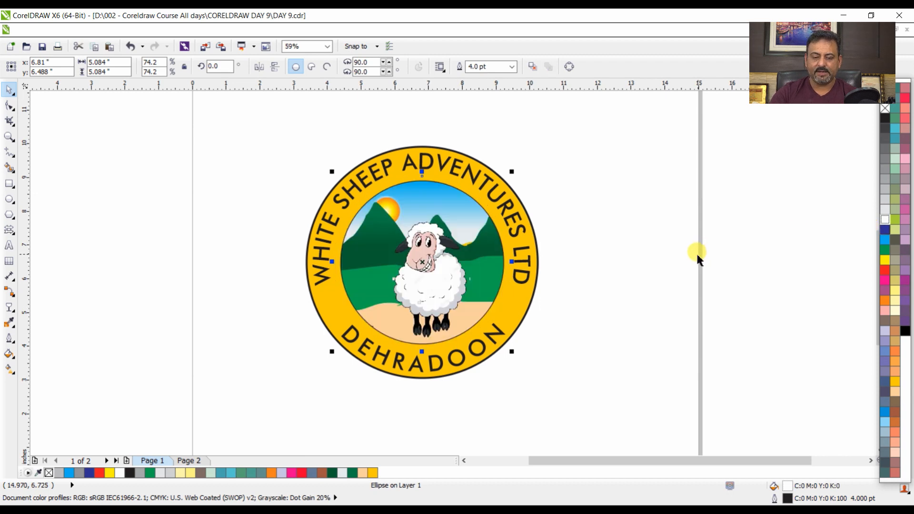
Step: Send the clipped landscape circle to the back, followed by the yellow outer circle so it lies behind the white circle
left_click(695, 253)
left_click(439, 253)
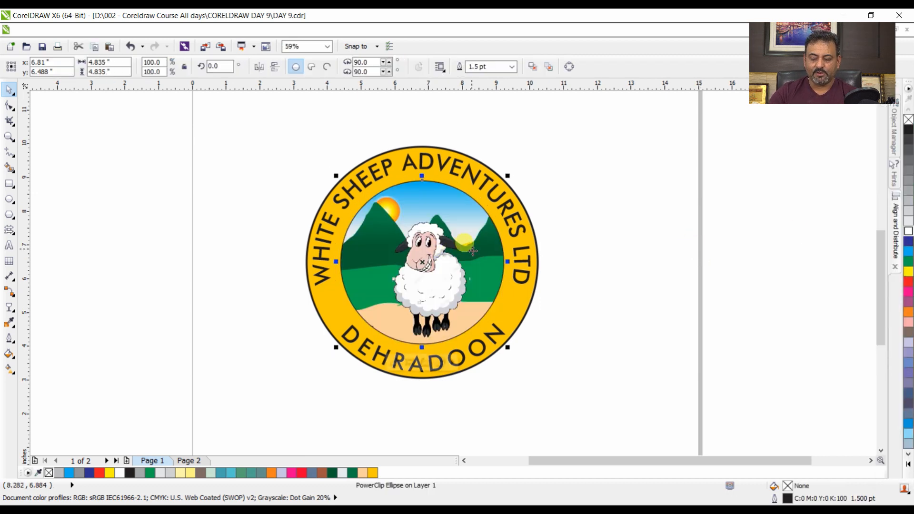
key("shift+Page_Down")
left_click(542, 238)
left_click(537, 232)
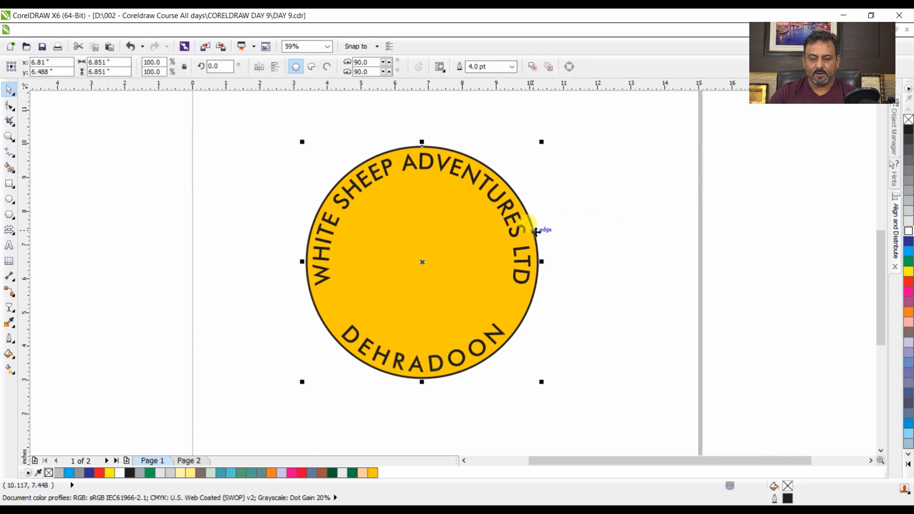
key("shift+Page_Down")
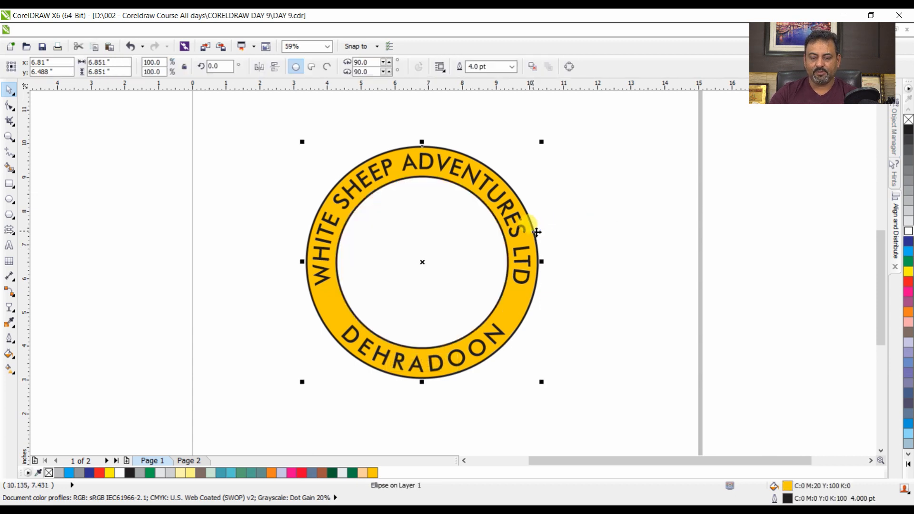
Step: Send the white inner circle and yellow outer circle together to the back, behind the clipped landscape, and deselect them
left_click(466, 246)
left_click(533, 223, "shift")
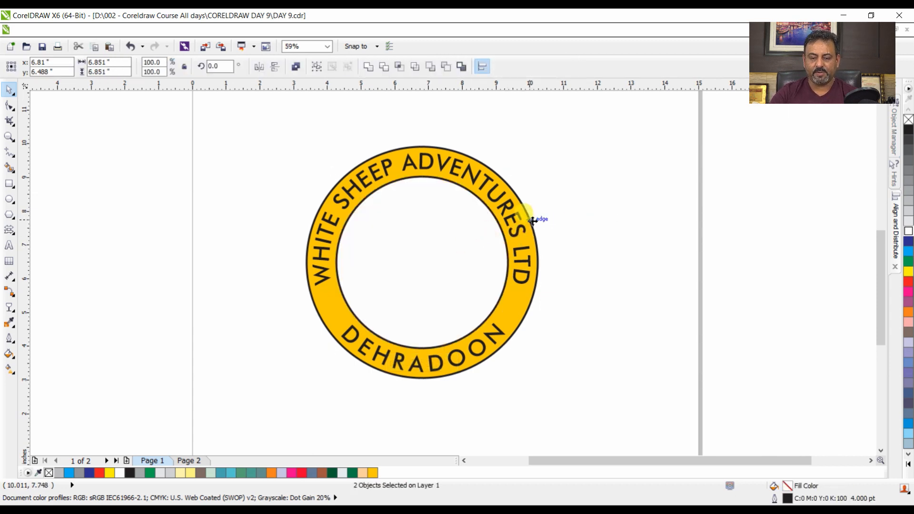
key("shift+Page_Down")
left_click(643, 209)
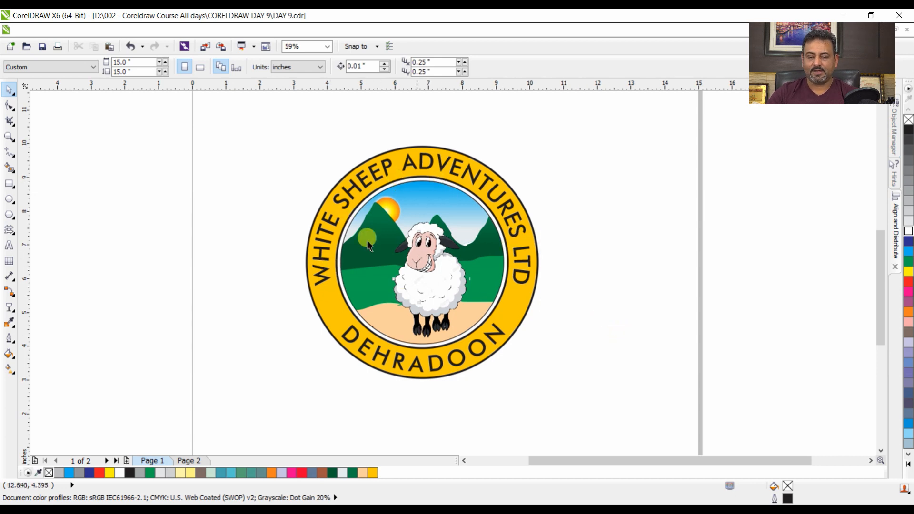
Step: Draw a five-pointed star about 1.1 inches wide beside the badge and fill it with white
left_click_drag(290, 139, 578, 389)
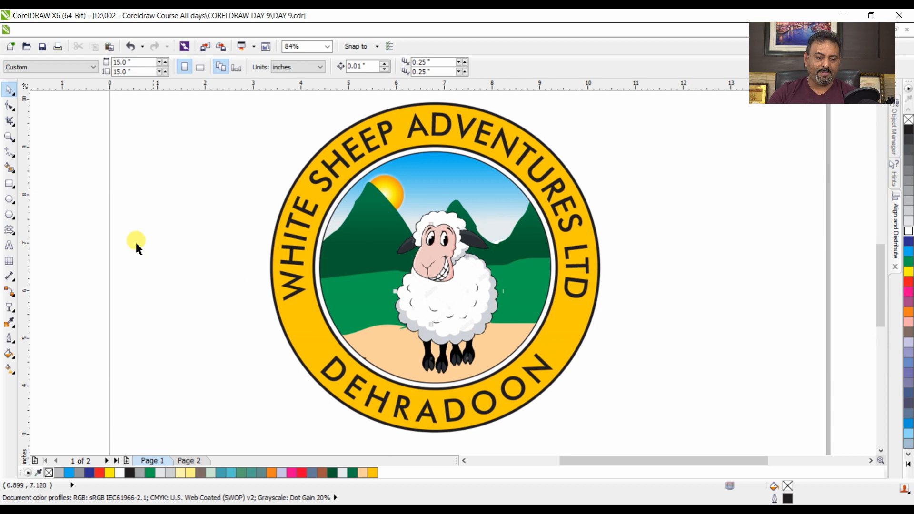
left_click(13, 230)
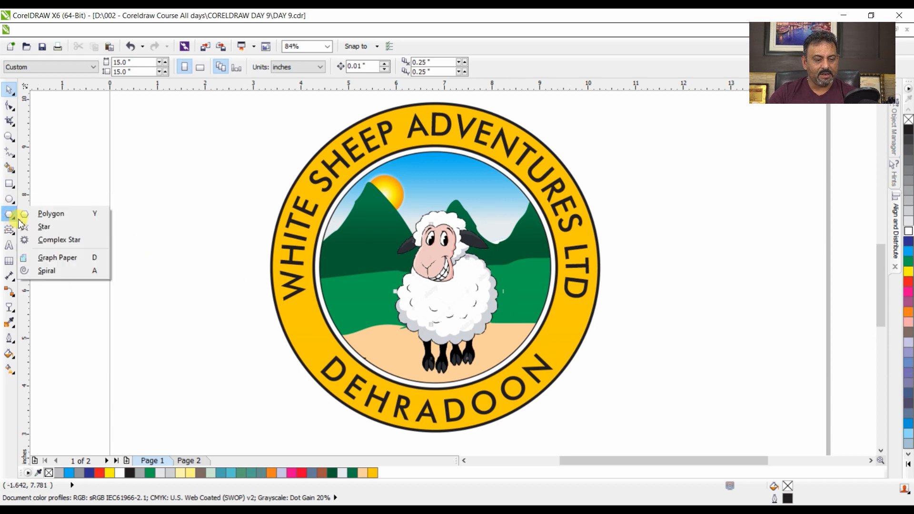
left_click(55, 225)
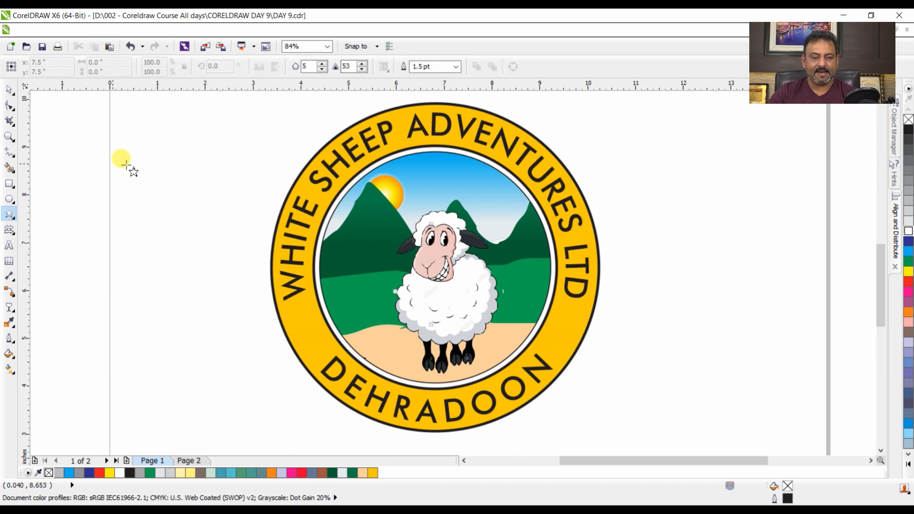
left_click_drag(137, 156, 199, 213)
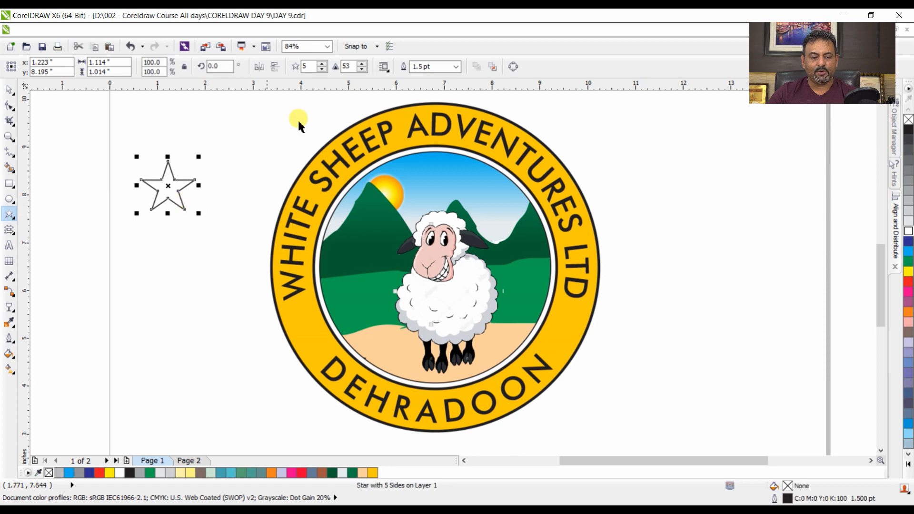
key("space")
left_click(908, 233)
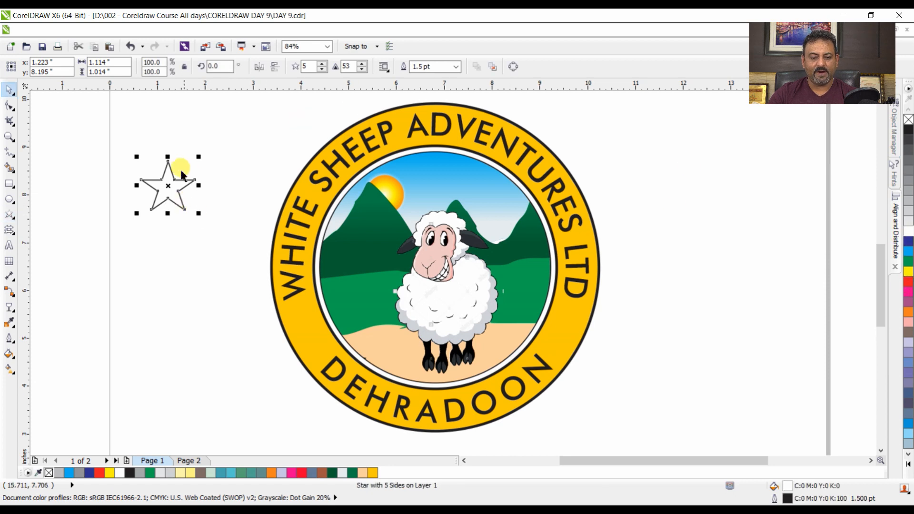
Step: Place the star on the yellow ring just below "WHITE" at 47.8% scale and remove its outline
left_click_drag(180, 167, 313, 334)
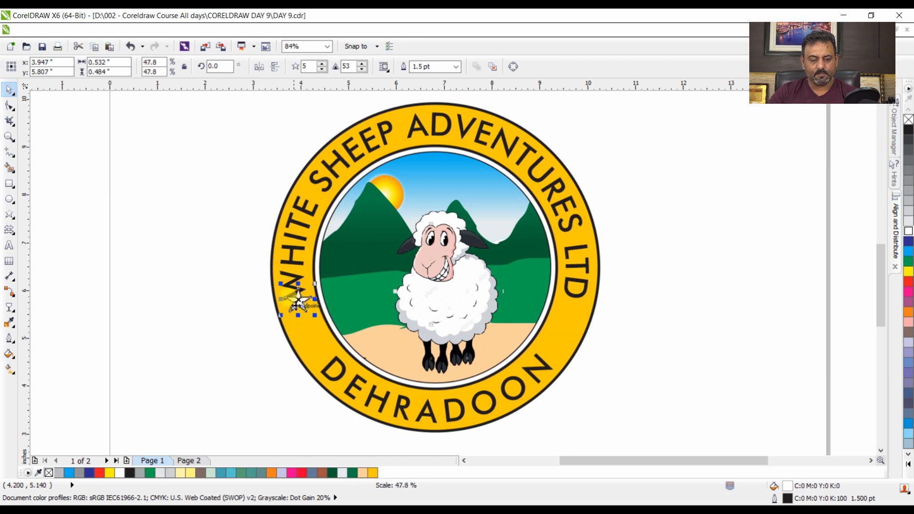
left_click_drag(300, 303, 301, 317)
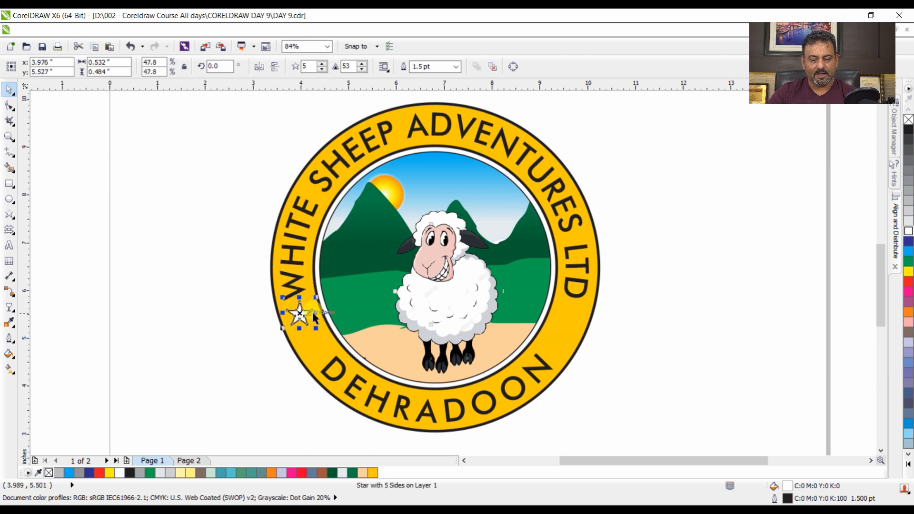
left_click(9, 137)
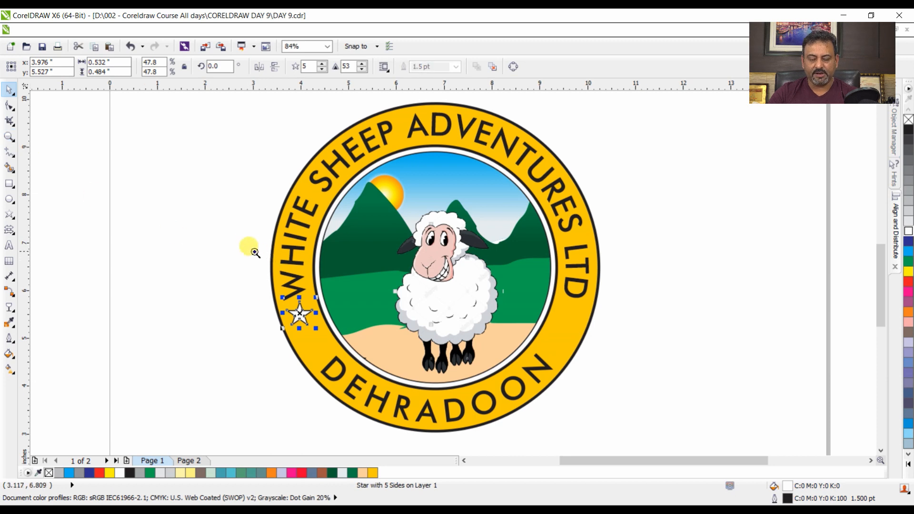
left_click_drag(261, 286, 387, 392)
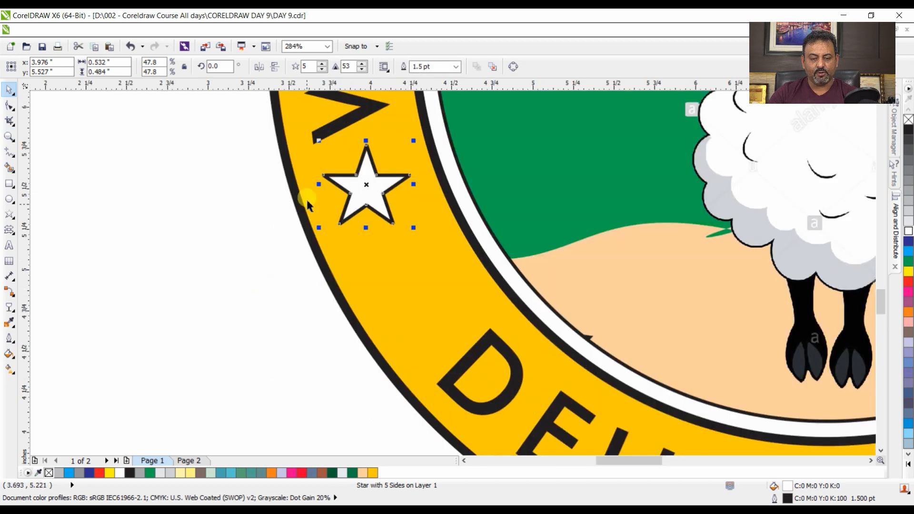
right_click(907, 120)
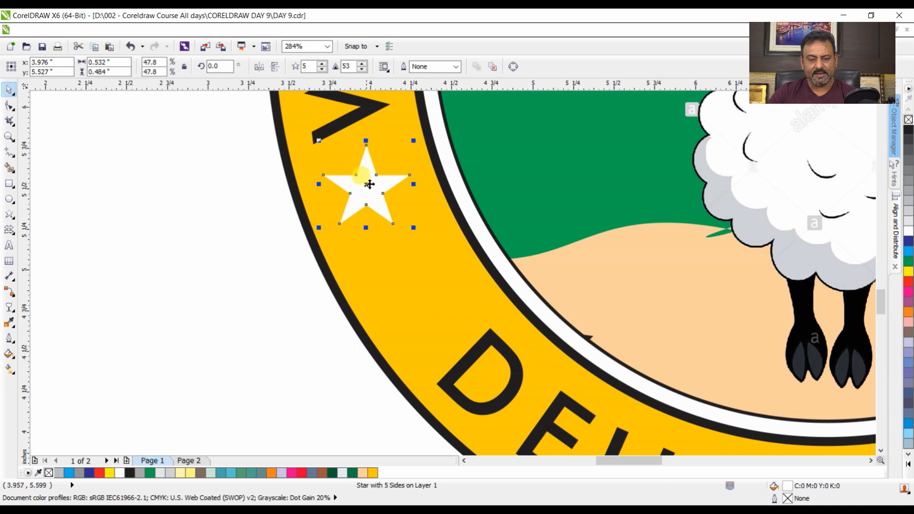
Step: Add two progressively smaller copies of the white star along the ring toward "DEHRADOON", the smallest at 17.5% scale
left_click_drag(383, 207, 428, 312)
right_click(426, 291)
right_click(438, 306)
left_click(223, 236)
Step: Turn off snapping to objects
left_click(74, 30)
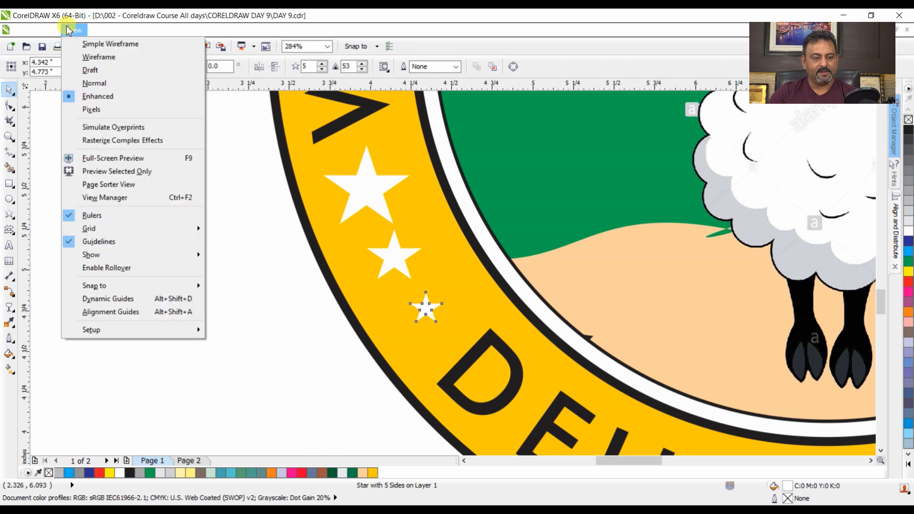
mouse_move(200, 286)
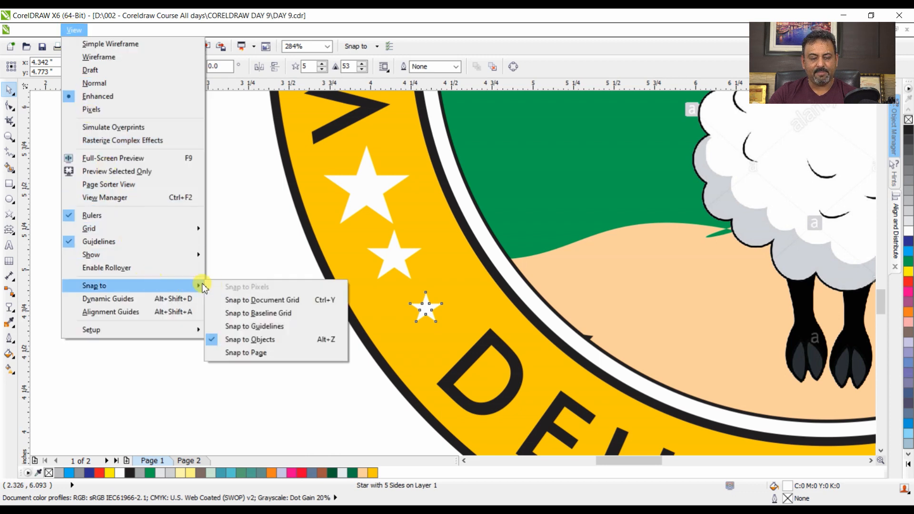
left_click(279, 341)
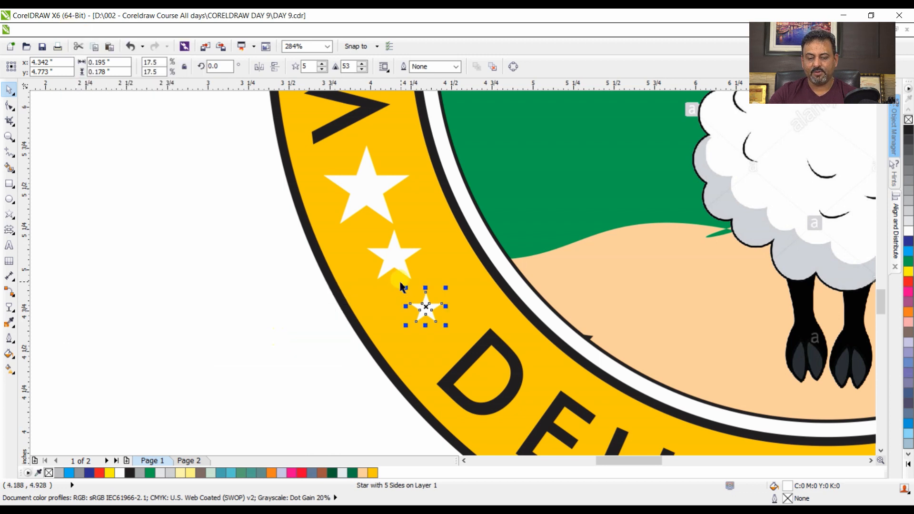
Step: Reposition the middle and smallest stars slightly so they follow the curve of the yellow ring
left_click(395, 258)
left_click_drag(398, 262, 403, 270)
left_click_drag(428, 312, 433, 312)
left_click_drag(436, 315, 436, 315)
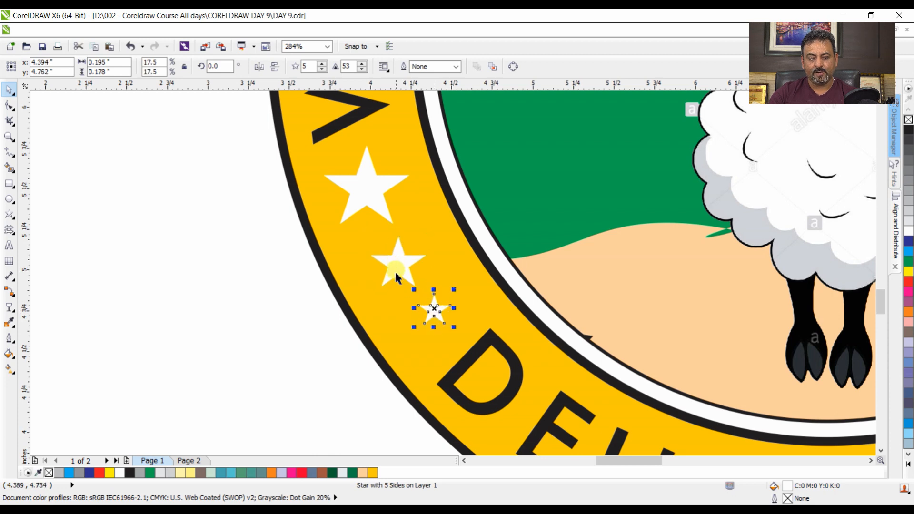
Step: Group the three white stars and add a mirrored copy of the group on the opposite side of the ring, below "LTD"
left_click(395, 269, "shift")
left_click(359, 199, "shift")
key("ctrl+g")
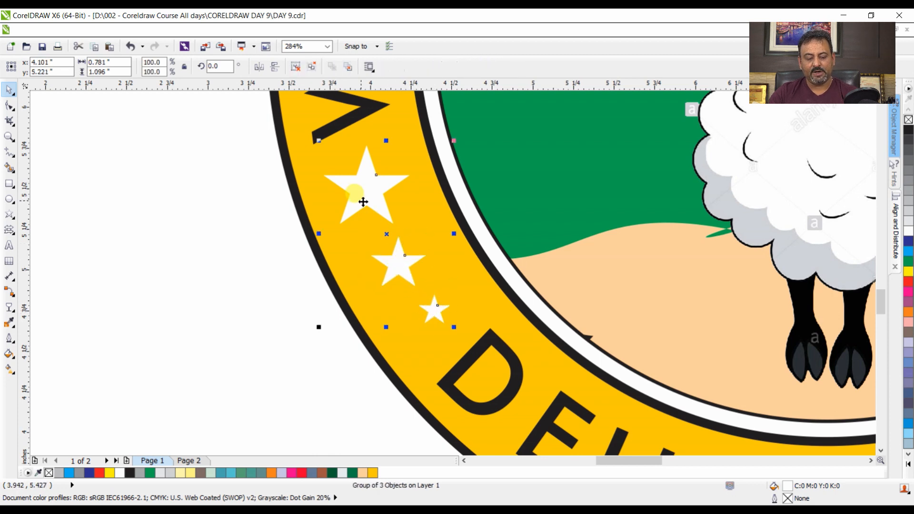
scroll(360, 205, "down", 4)
left_click_drag(347, 211, 609, 218)
left_click(670, 230)
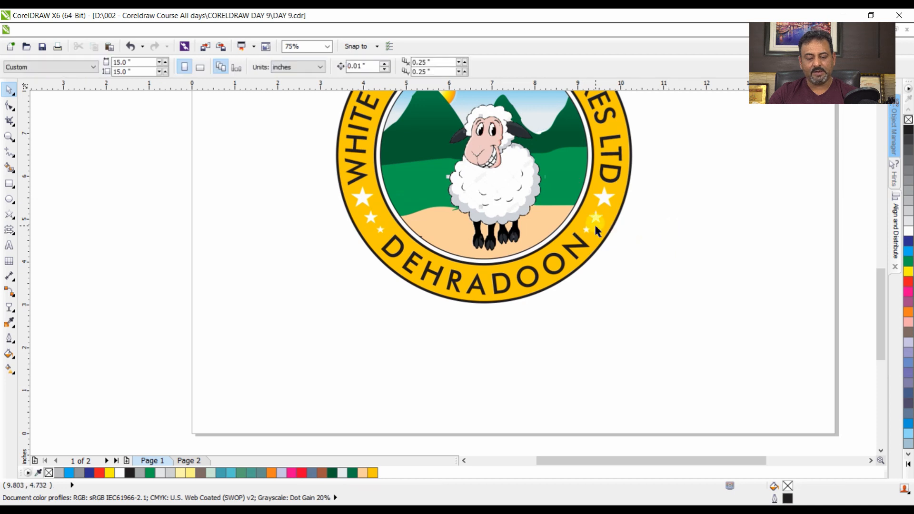
scroll(675, 205, "up", 1)
scroll(646, 205, "down", 3)
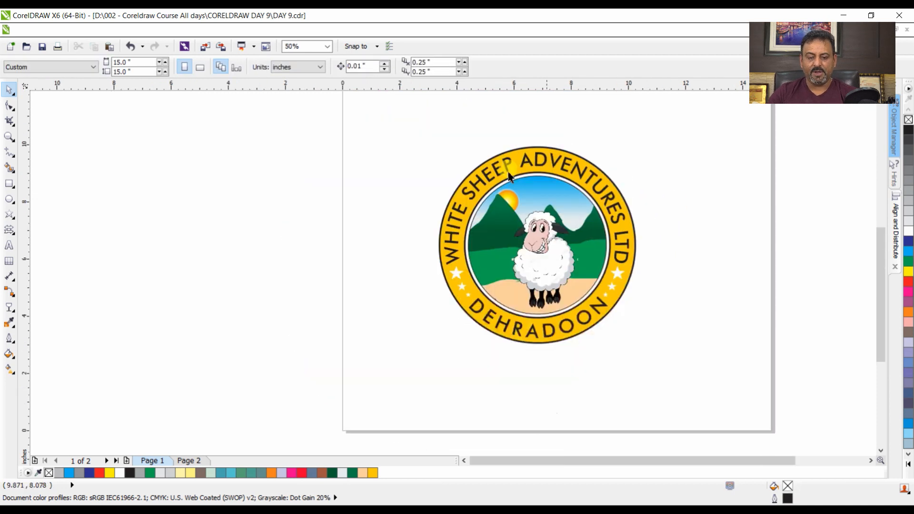
Step: Group all the badge objects and move the badge up on the page to about X 6.9 in, Y 9.03 in
left_click(556, 336)
left_click(707, 297)
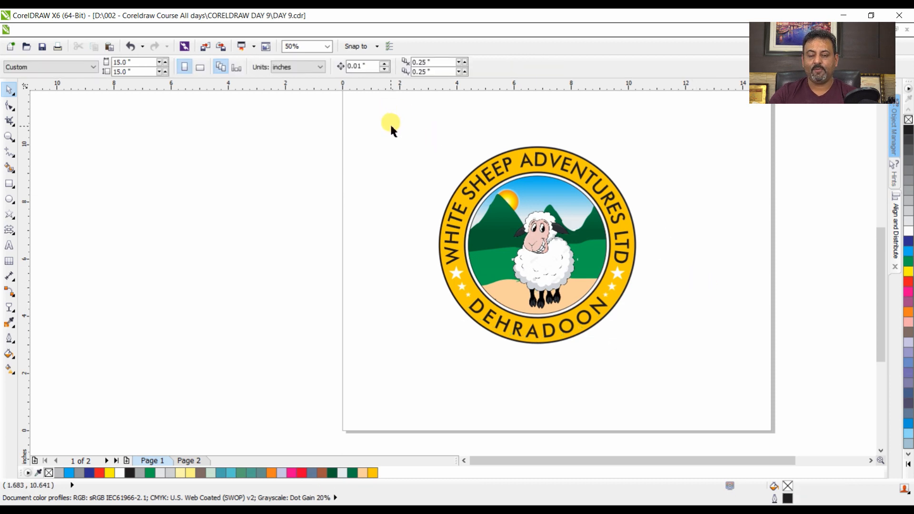
left_click_drag(389, 123, 754, 414)
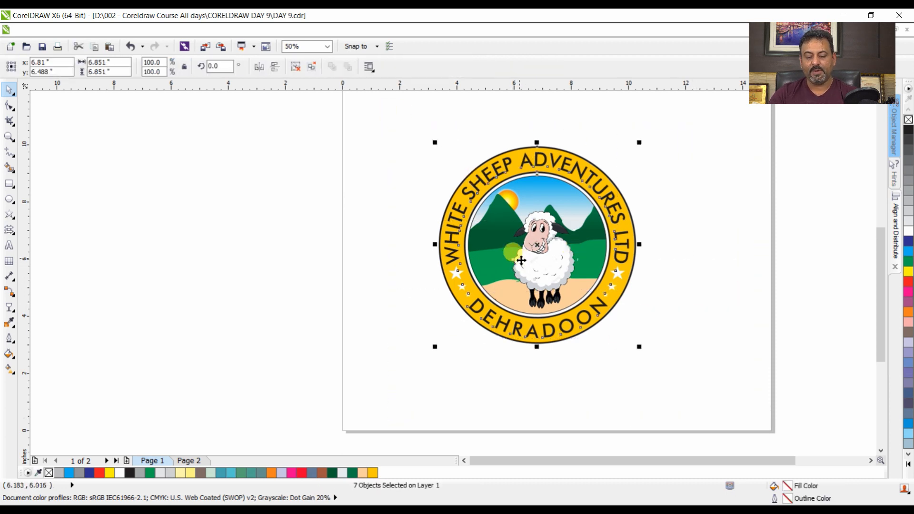
key("shift+F4")
left_click_drag(482, 278, 484, 228)
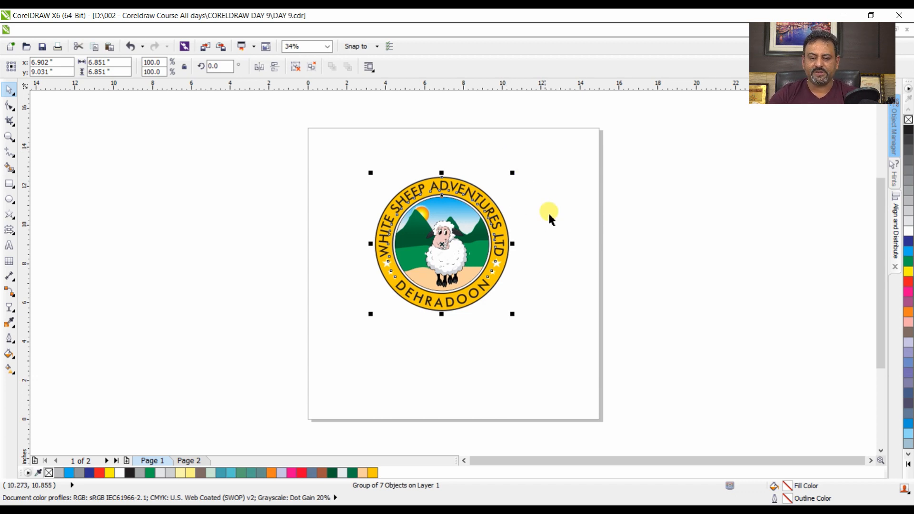
left_click(178, 177)
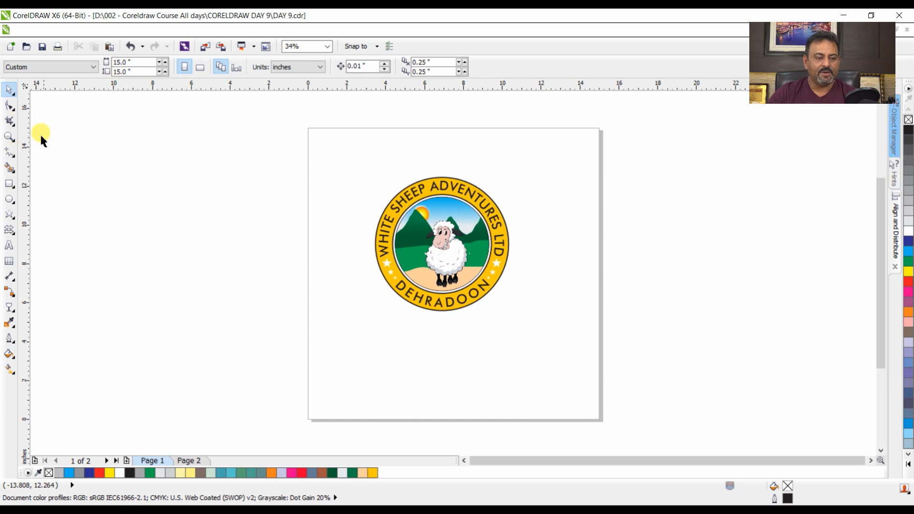
Step: Draw a folded ribbon banner shape about 7.2 × 1.56 in above the badge, overlapping the page's left edge
left_click(11, 230)
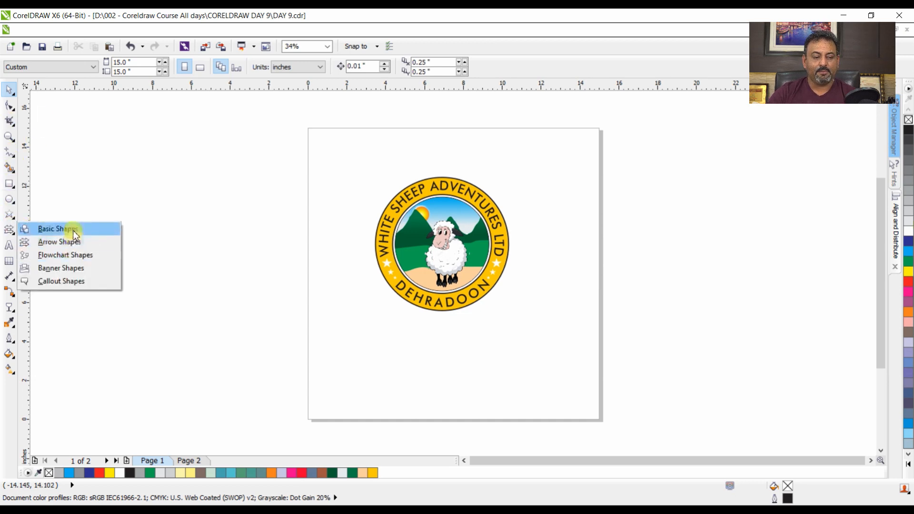
left_click(85, 266)
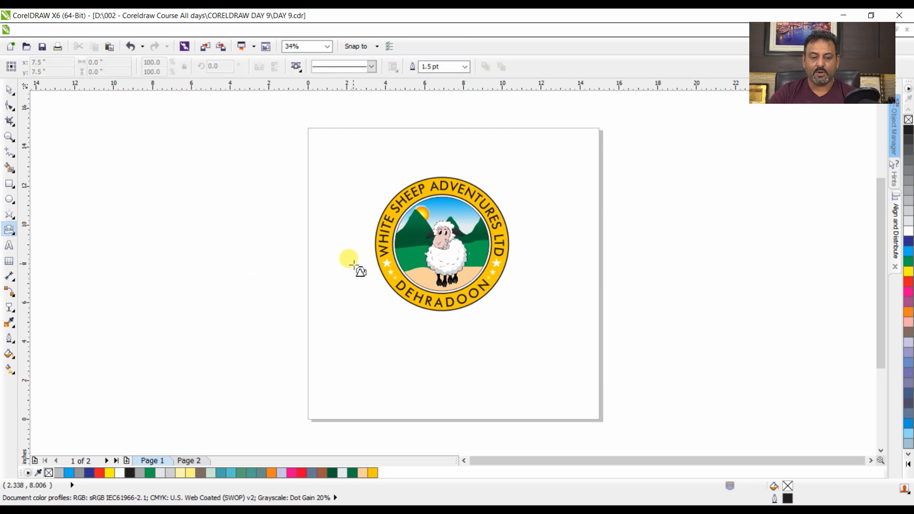
left_click(295, 67)
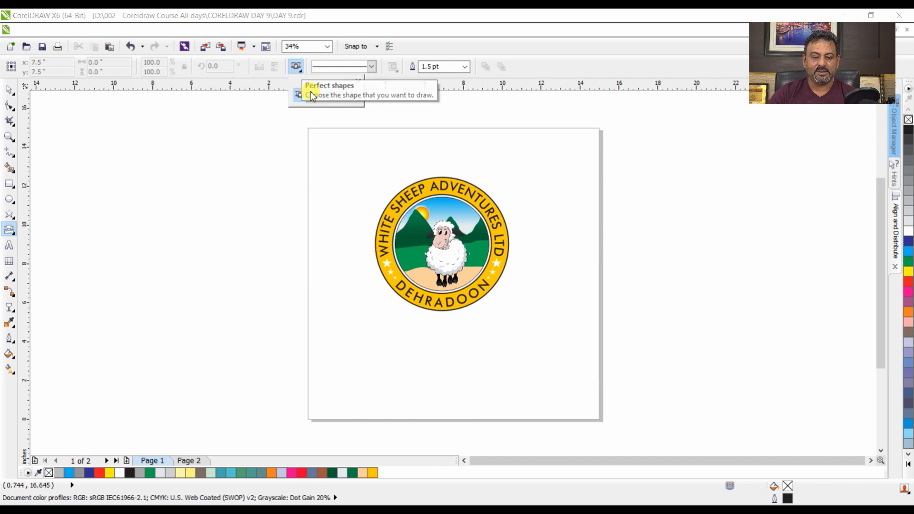
left_click(328, 149)
left_click_drag(240, 143, 383, 176)
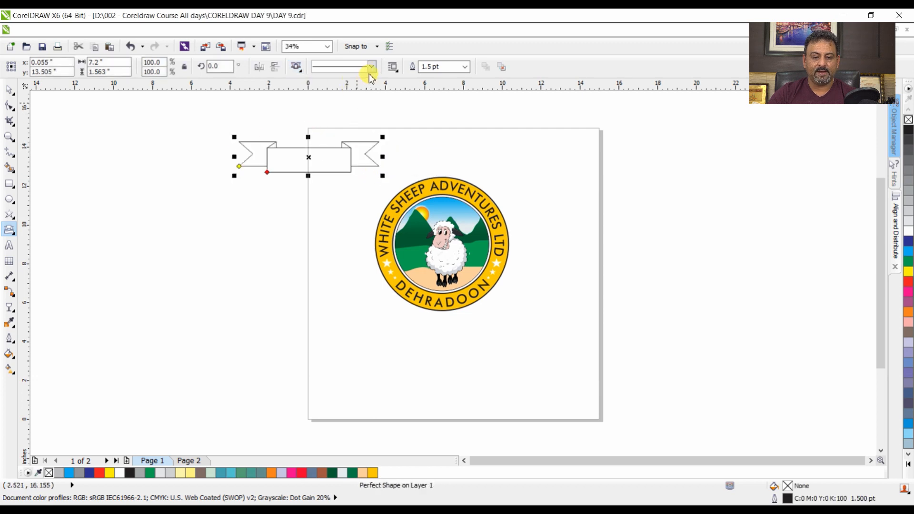
Step: Draw a second folded ribbon banner of the other style, about 6.1 × 0.89 in, below the first one
left_click(296, 67)
left_click(313, 95)
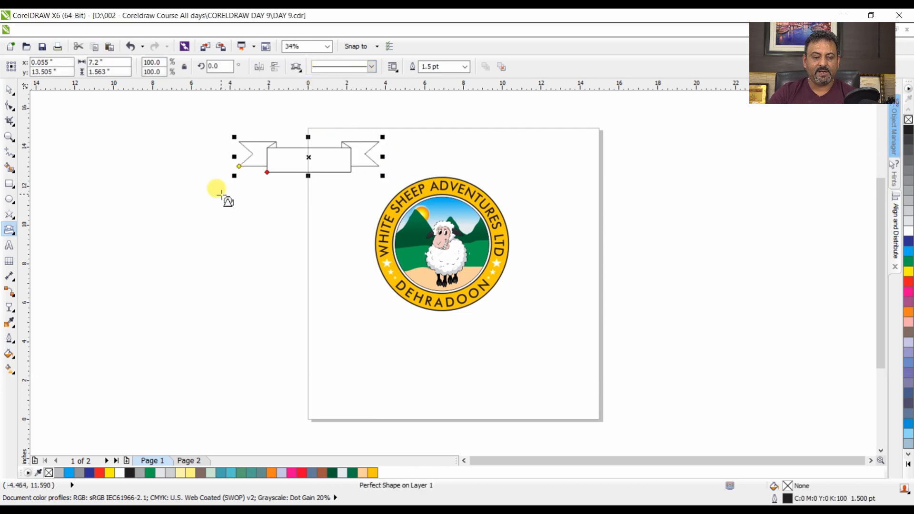
mouse_move(218, 193)
left_mouse_down()
mouse_move(338, 230)
mouse_move(337, 248)
mouse_move(338, 216)
left_mouse_up()
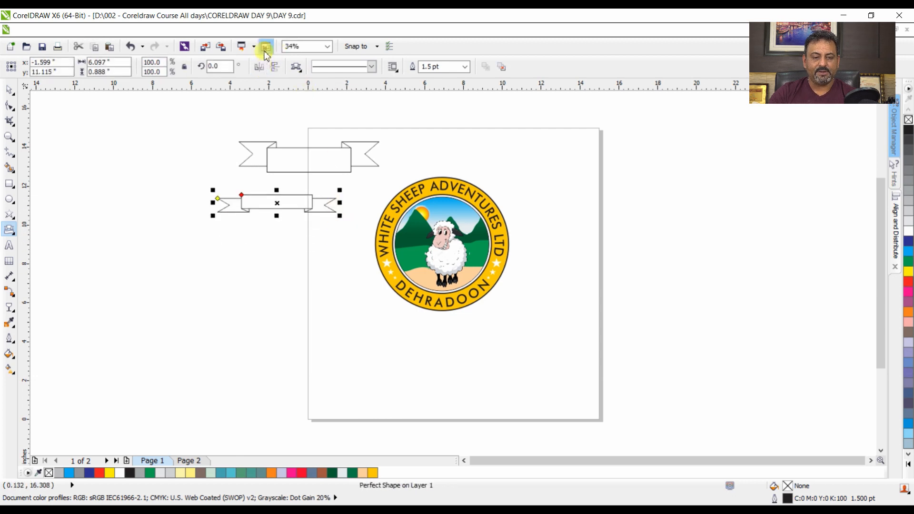
Step: Draw a wavy flag-style banner about 6.4 × 2.2 in below the two ribbons, outside the page
left_click(298, 67)
left_click(335, 94)
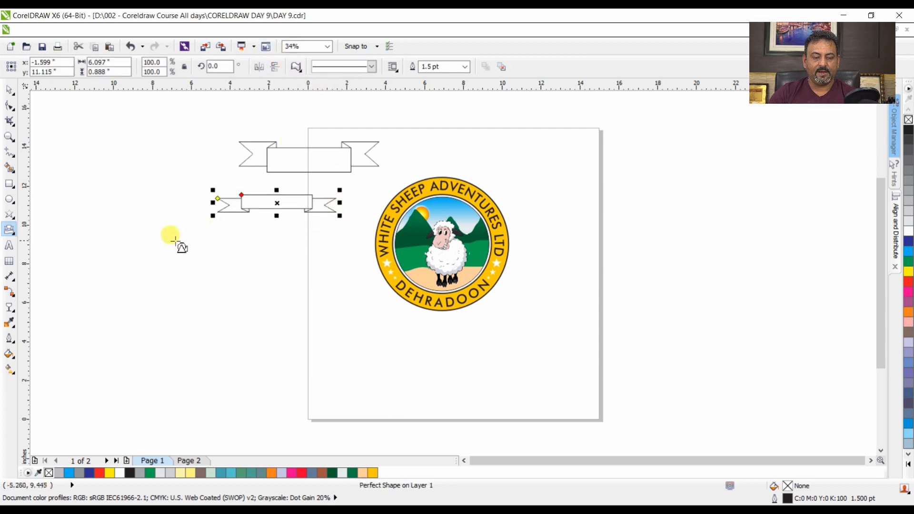
left_click_drag(158, 241, 288, 287)
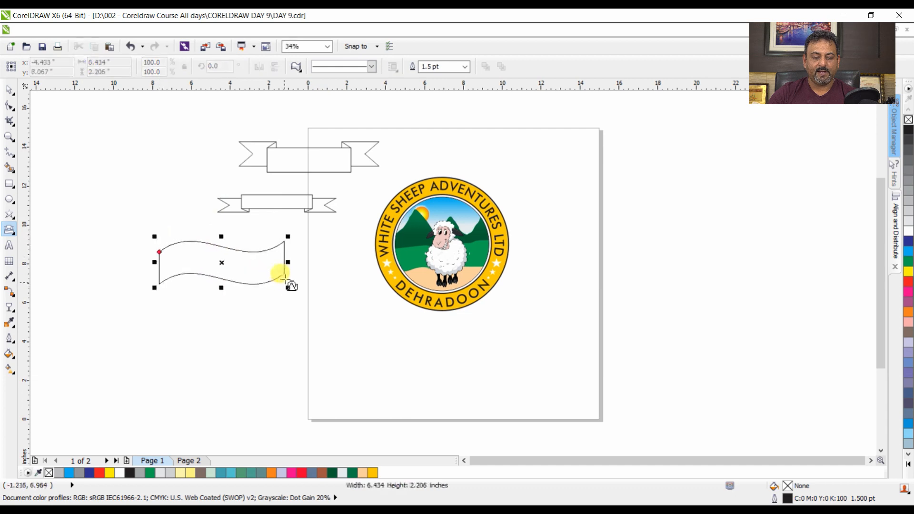
Step: Draw a jagged explosion shape about 8.4 × 2.8 in below the wavy banner
left_click(295, 67)
left_click(353, 94)
left_click_drag(153, 301, 317, 360)
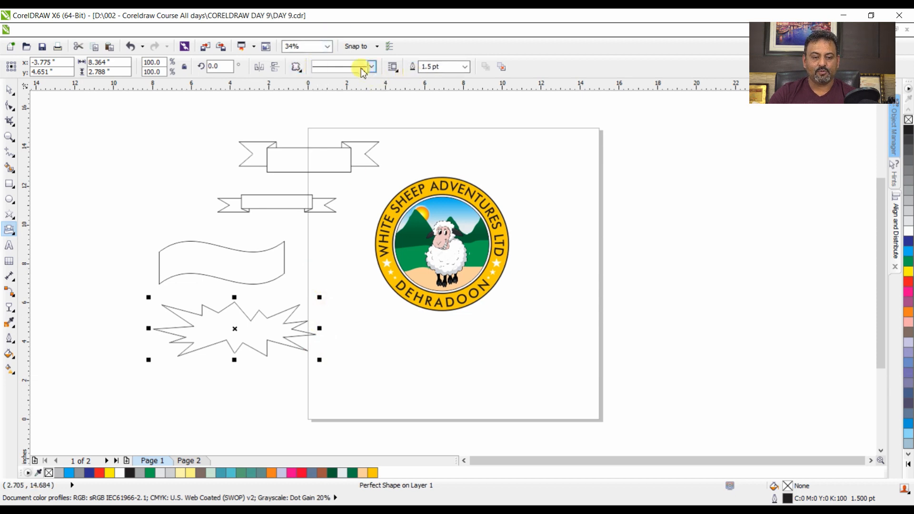
Step: Draw the other explosion shape, about 8.8 × 9 in, beside the page's right edge and delete it
left_click(296, 66)
left_click(353, 95)
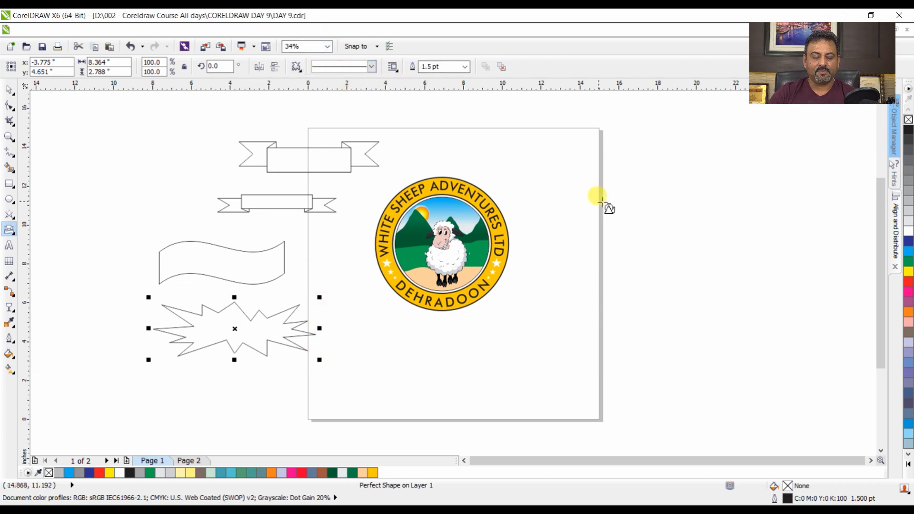
left_click_drag(591, 194, 768, 373)
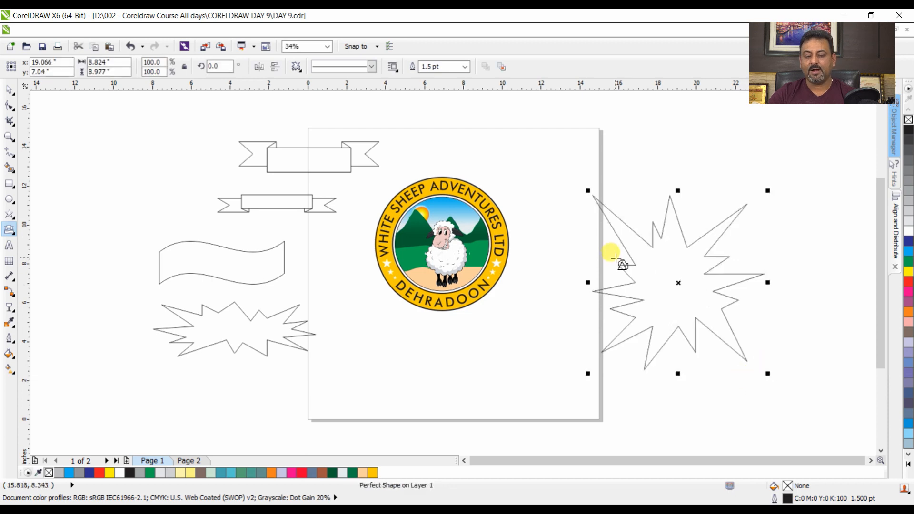
key("Delete")
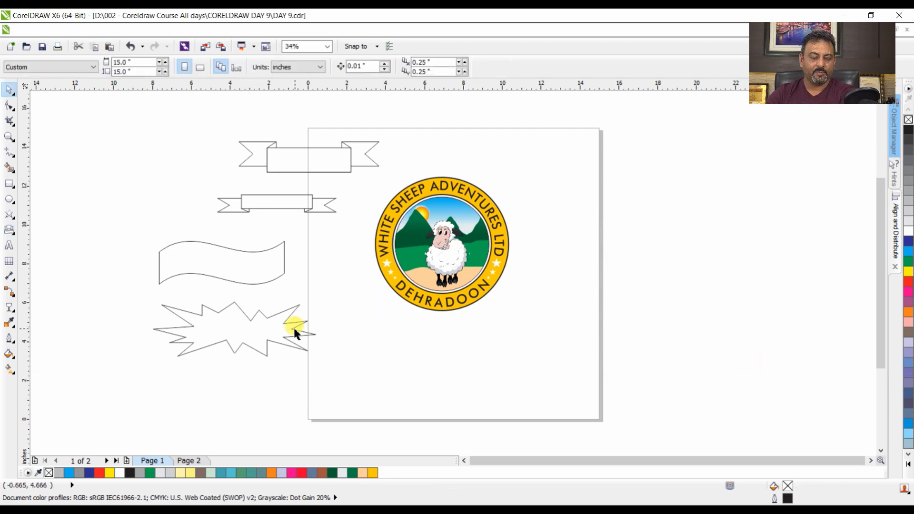
Step: Delete the remaining explosion shape and both folded ribbon banners
left_click(293, 326)
key("Delete")
left_click(288, 210)
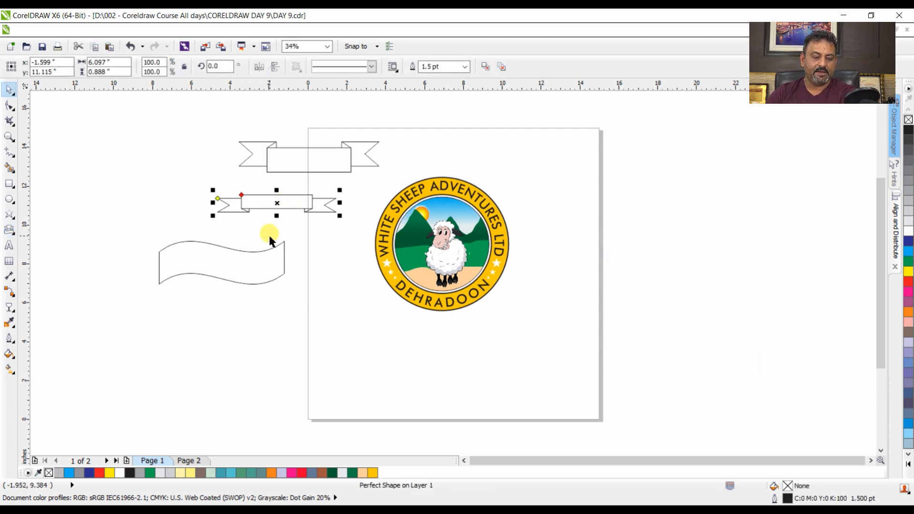
key("Delete")
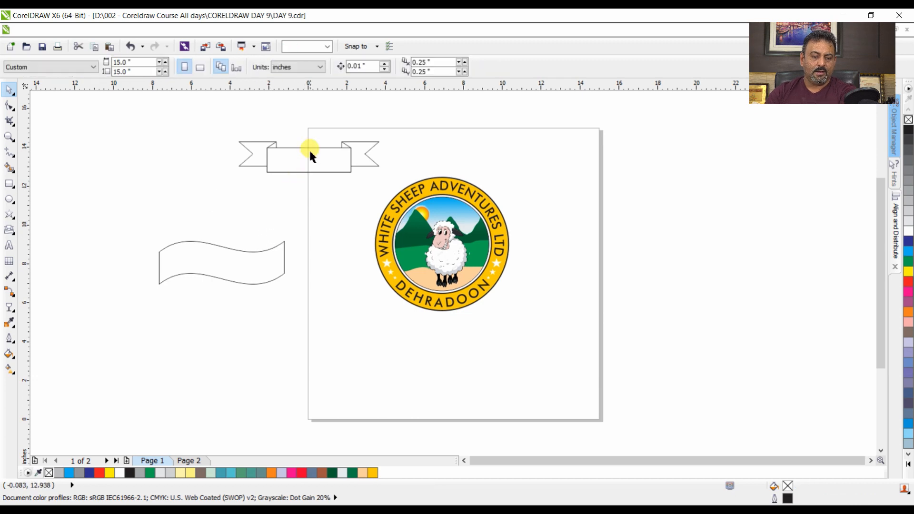
left_click(309, 148)
key("Delete")
Step: Place the wavy banner behind the lower part of the badge and fill it with brown-grey C:0 M:20 Y:20 K:60
left_click(252, 252)
left_click_drag(252, 254, 473, 295)
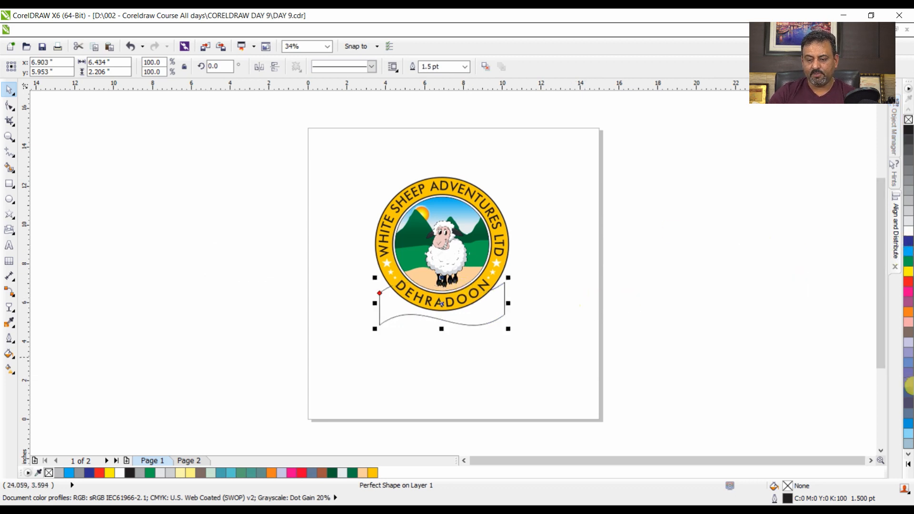
left_click(907, 333)
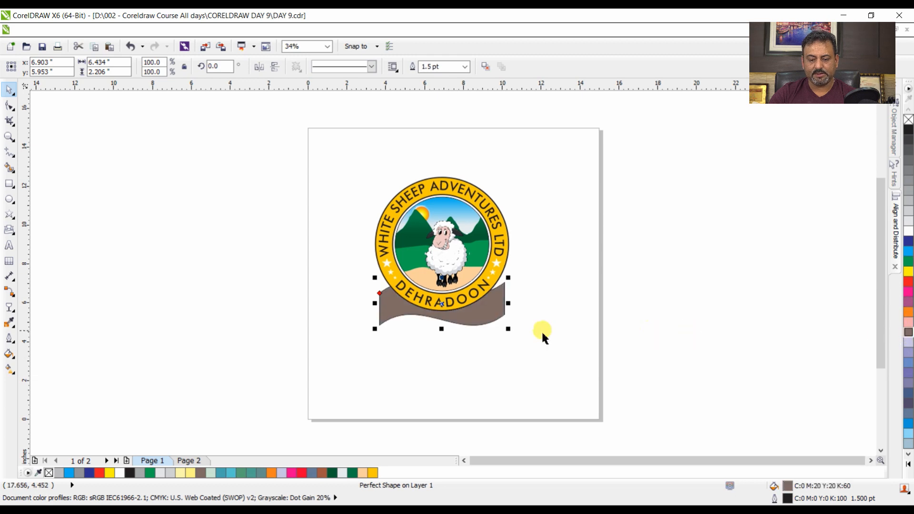
Step: Move the wavy banner slightly lower, to about Y 5.52 in, so more of it shows beneath the badge
key("F2")
left_click_drag(309, 163, 587, 384)
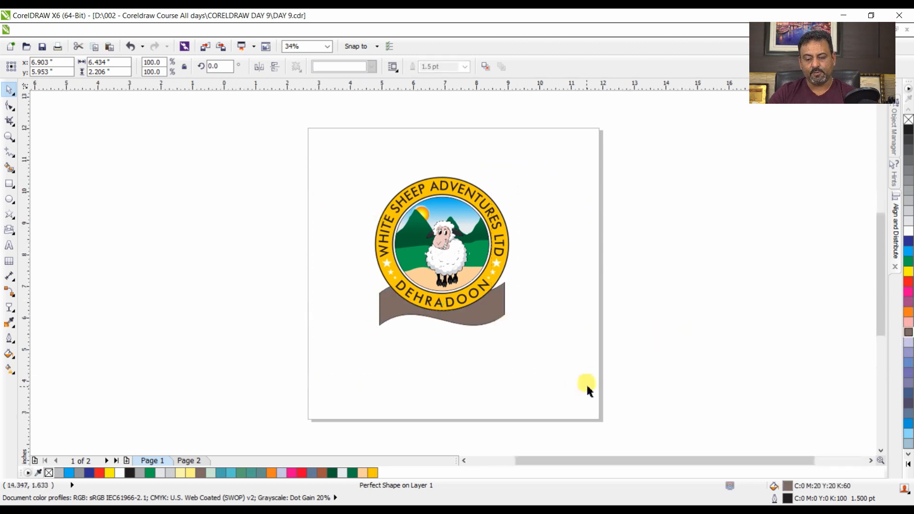
left_click(586, 383)
left_click(525, 337)
left_click_drag(525, 337, 529, 348)
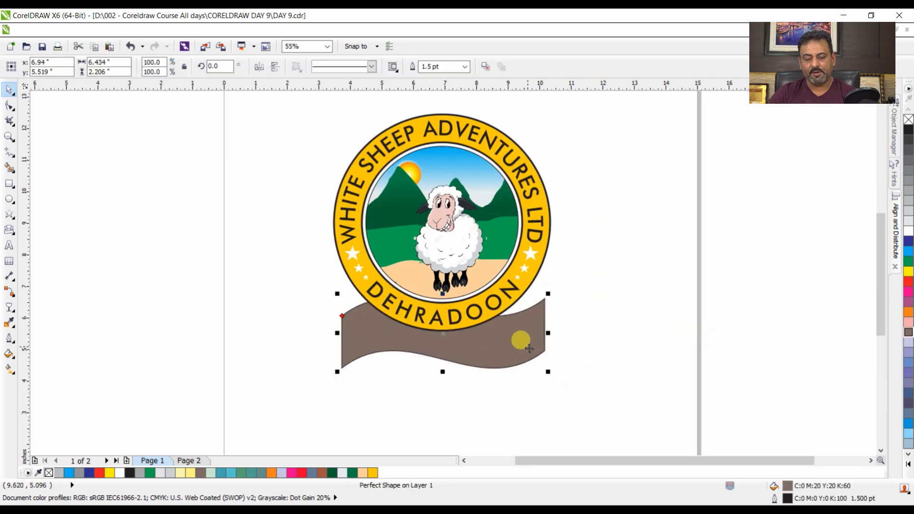
left_click(720, 312)
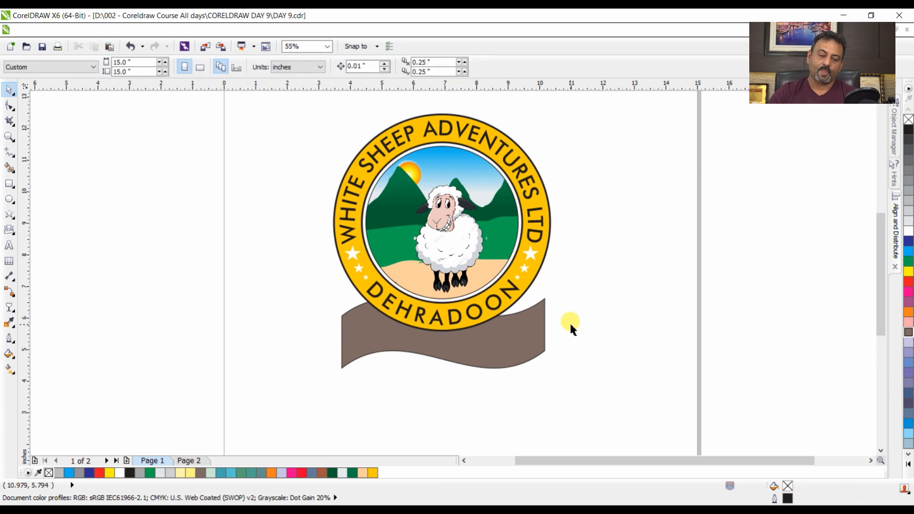
Step: Arrange the wavy banner behind the badge's left side and a copy of it at the same height on the right side
left_click(521, 342)
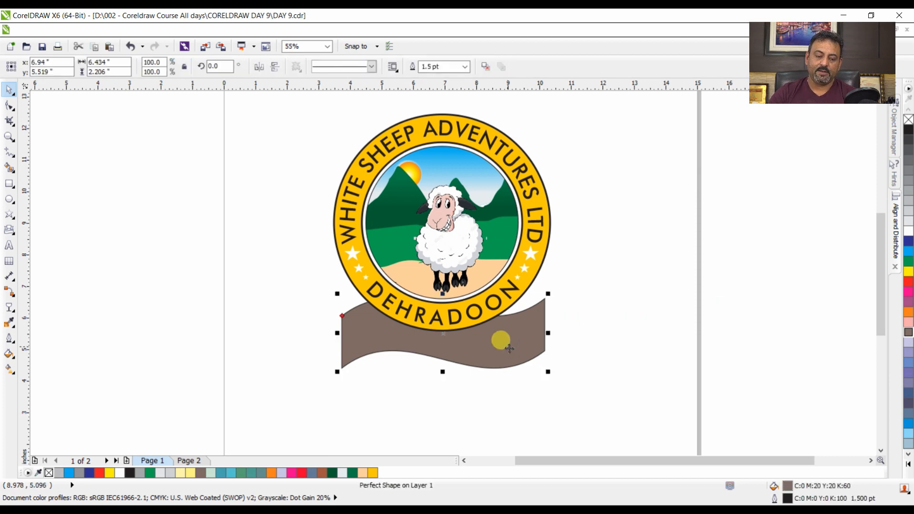
left_click_drag(505, 346, 300, 266)
left_click(607, 309)
left_click(500, 363)
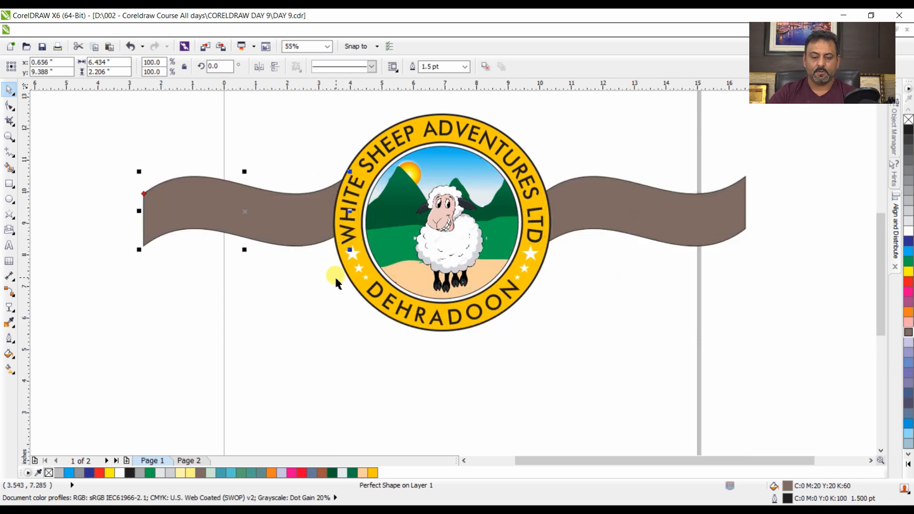
left_click(587, 303)
Step: Scale the badge and both wavy banners down together about their centre to about 14.26 × 5.12 in
scroll(588, 305, "down", 2)
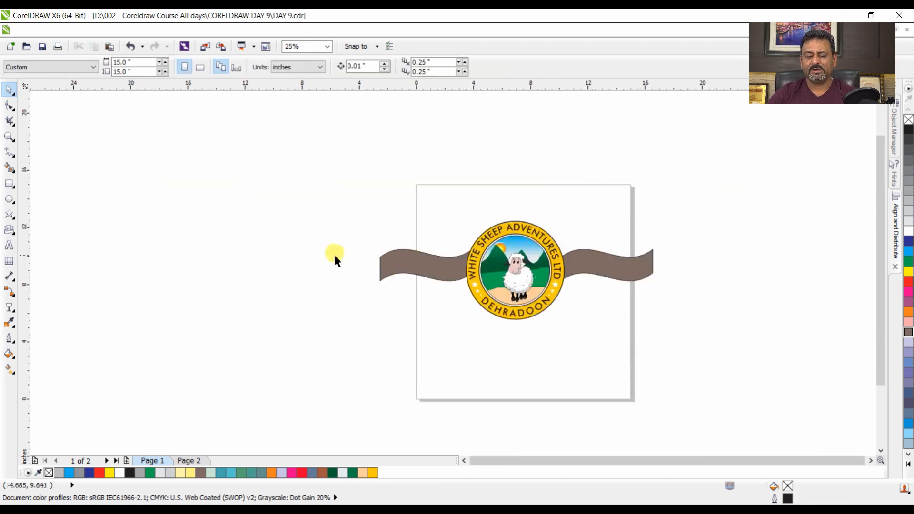
left_click_drag(295, 184, 775, 345)
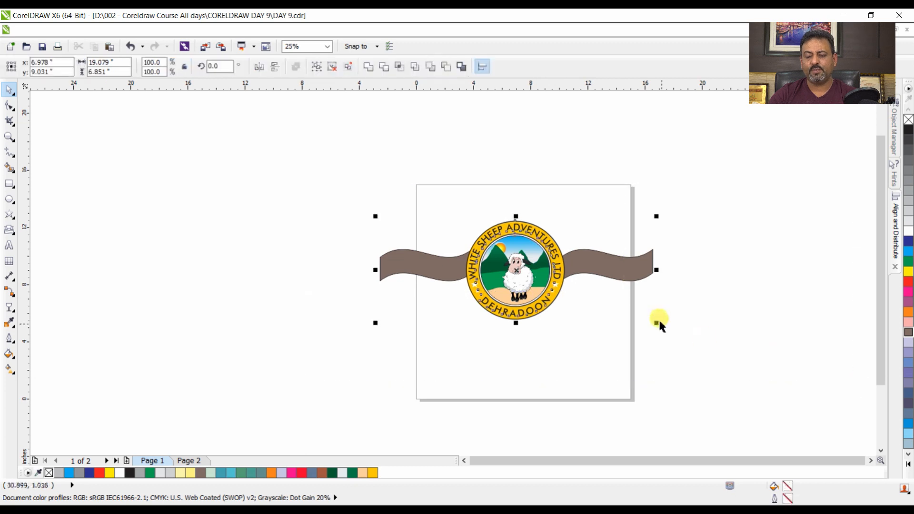
left_click_drag(655, 322, 614, 318)
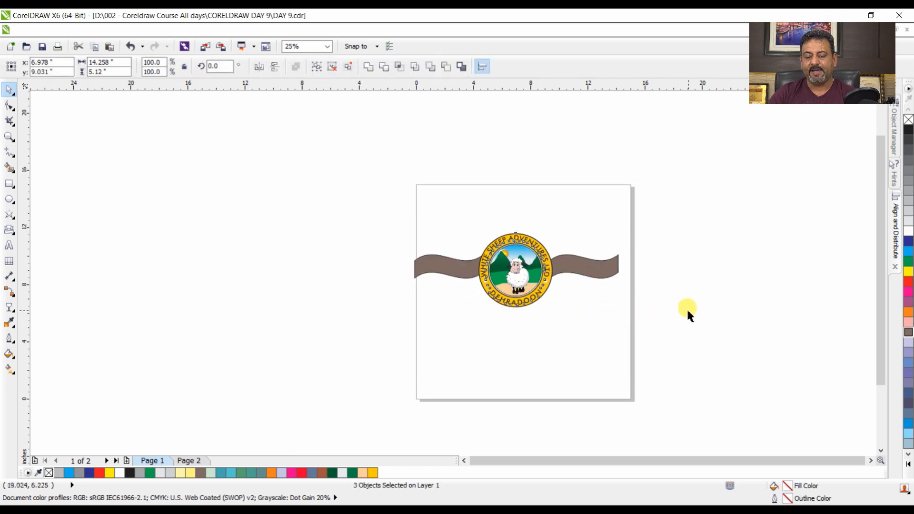
left_click(593, 208)
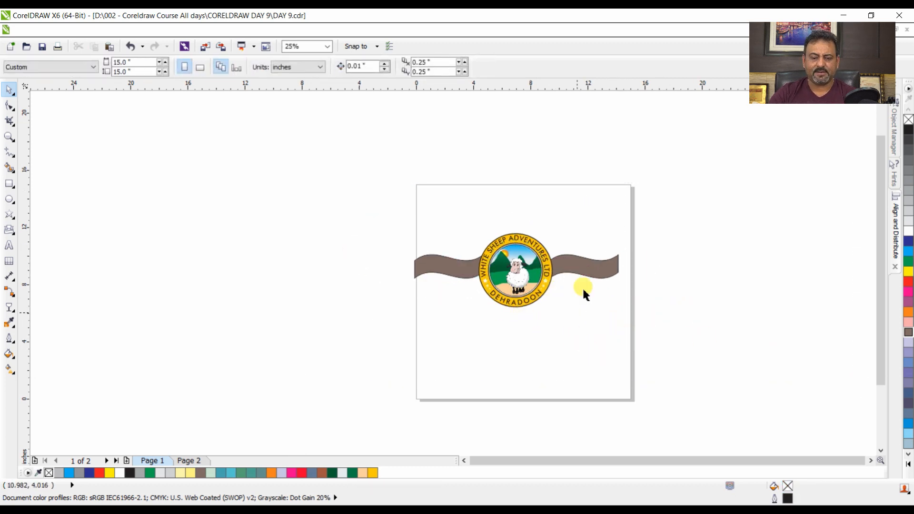
Step: Delete the wavy banners on both sides of the badge
left_click(581, 269)
key("Delete")
left_click(460, 269)
key("Delete")
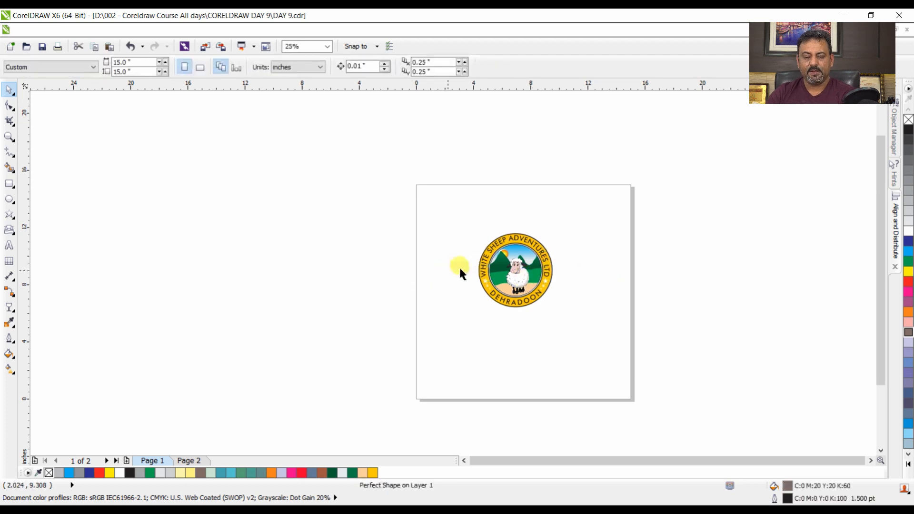
left_click_drag(608, 339, 606, 340)
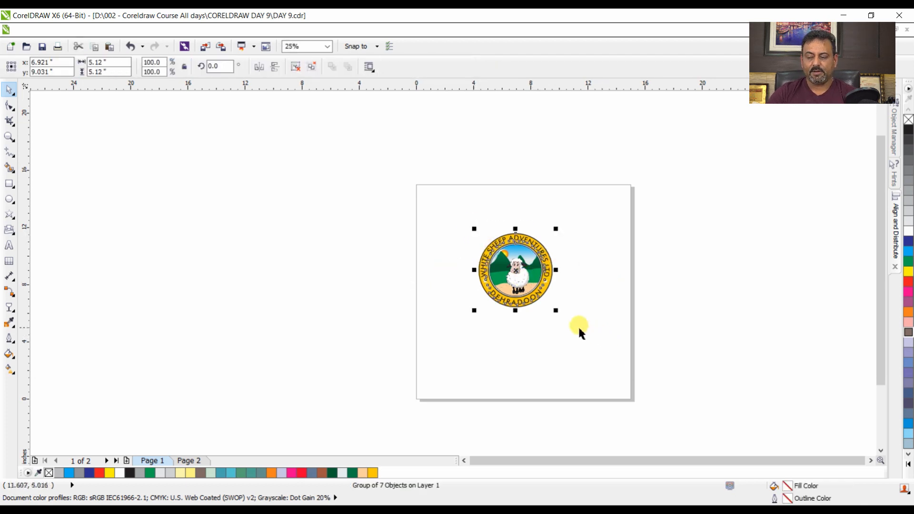
left_click(611, 328)
left_click_drag(473, 225, 595, 340)
left_click(587, 282)
left_click_drag(439, 208, 634, 354)
left_click(502, 326)
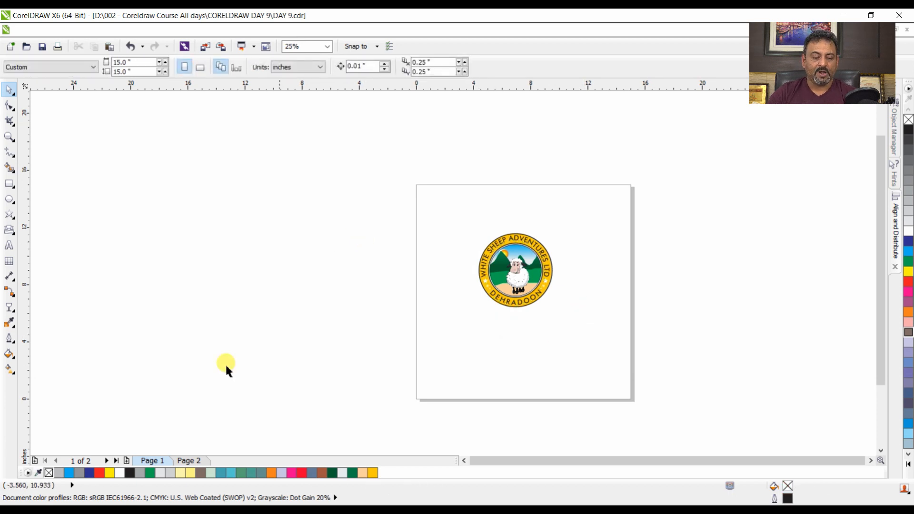
Step: Duplicate the plain blue T-shirt from Page 2 and bring the copy onto Page 1 with the sheep badge
left_click(186, 460)
left_click(507, 303)
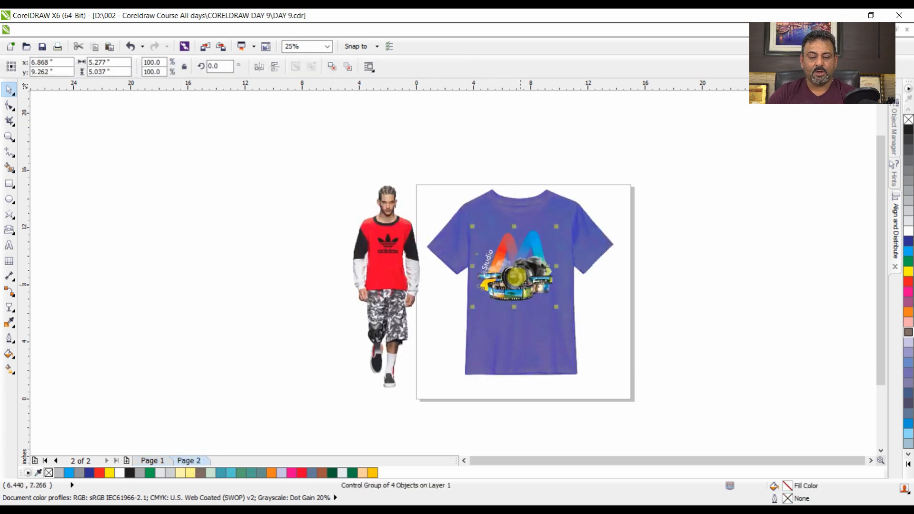
left_click_drag(547, 348, 248, 348)
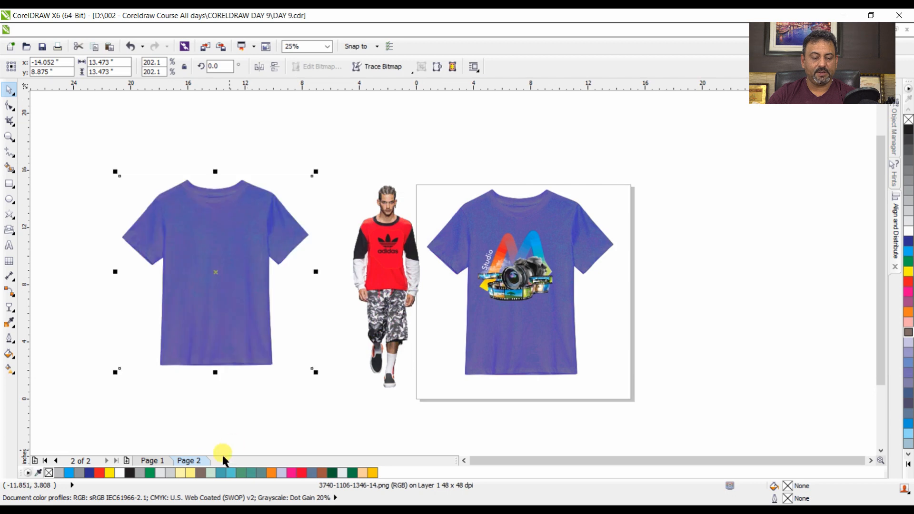
left_click(163, 460)
left_click_drag(243, 255, 494, 275)
Step: Position the T-shirt around the sheep badge and send it to the back so the badge sits on its chest
left_click_drag(612, 219, 438, 336)
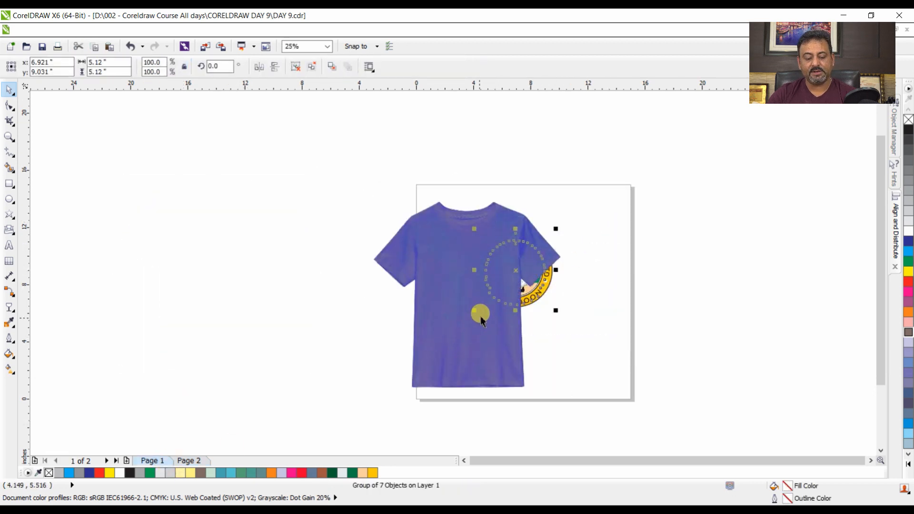
left_click_drag(551, 286, 586, 281)
key("shift+Page_Down")
left_click(652, 296)
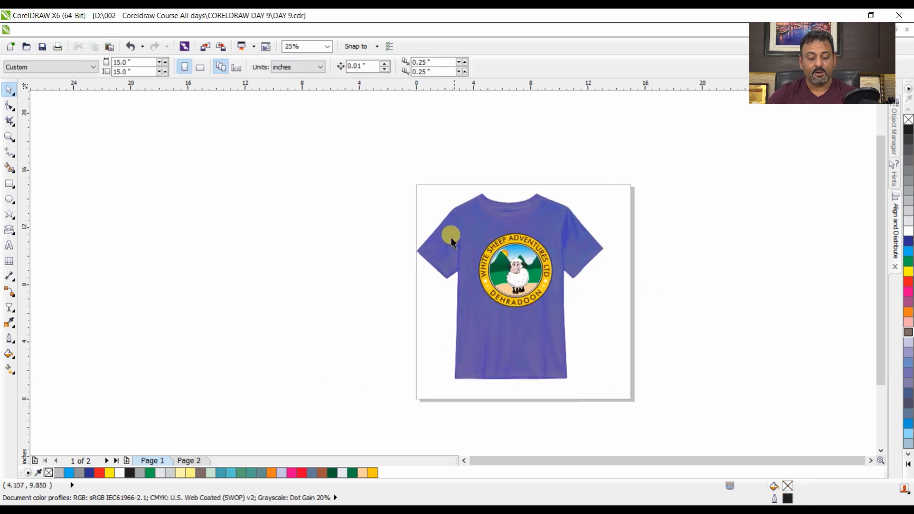
Step: Scale the badge on the T-shirt down to about 4.01 × 4.01 in
left_click_drag(411, 192, 657, 363)
left_click(450, 276)
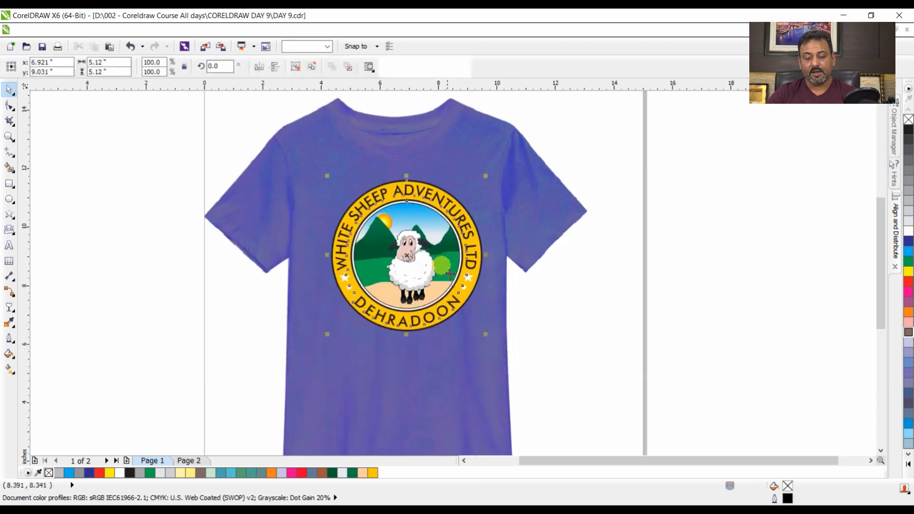
left_click_drag(496, 175, 453, 209)
Step: Try the badge slightly higher on the shirt and shrunk to about 2.09 in, and undo both changes
left_click_drag(412, 268, 422, 250)
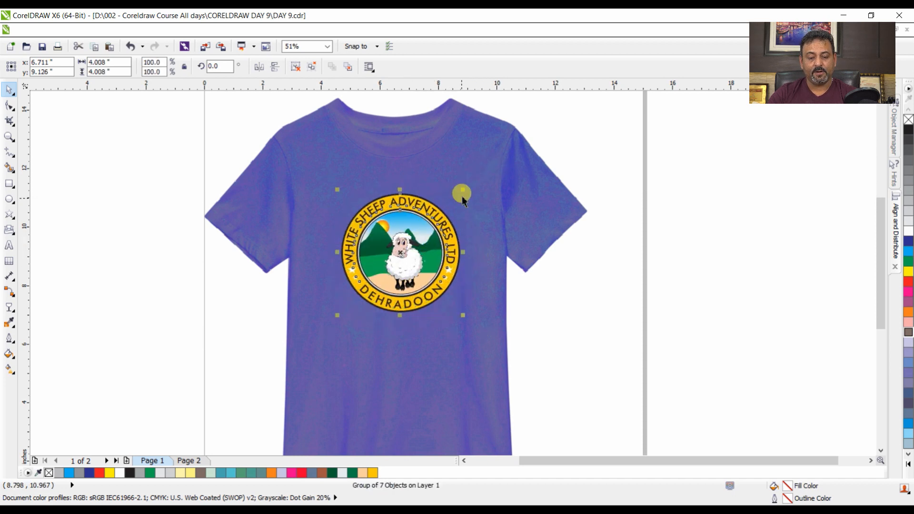
left_click_drag(463, 189, 407, 245)
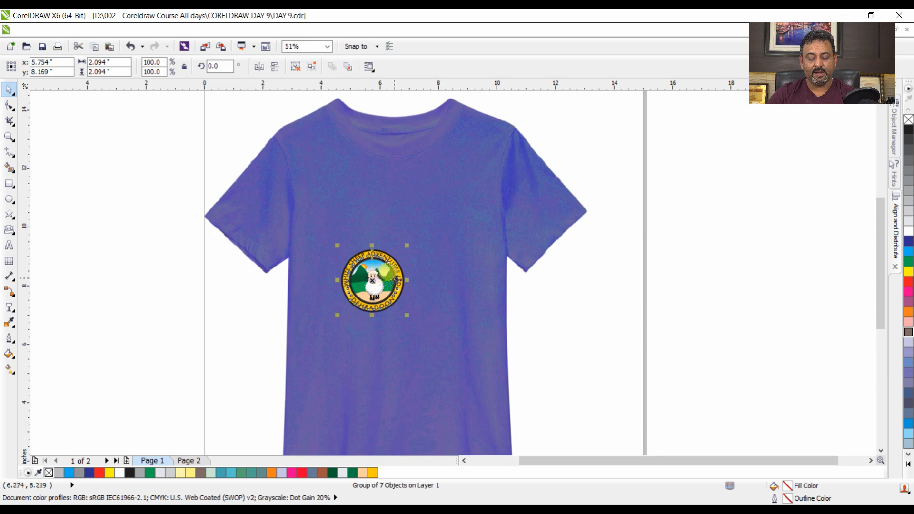
key("ctrl+z")
key("ctrl+z")
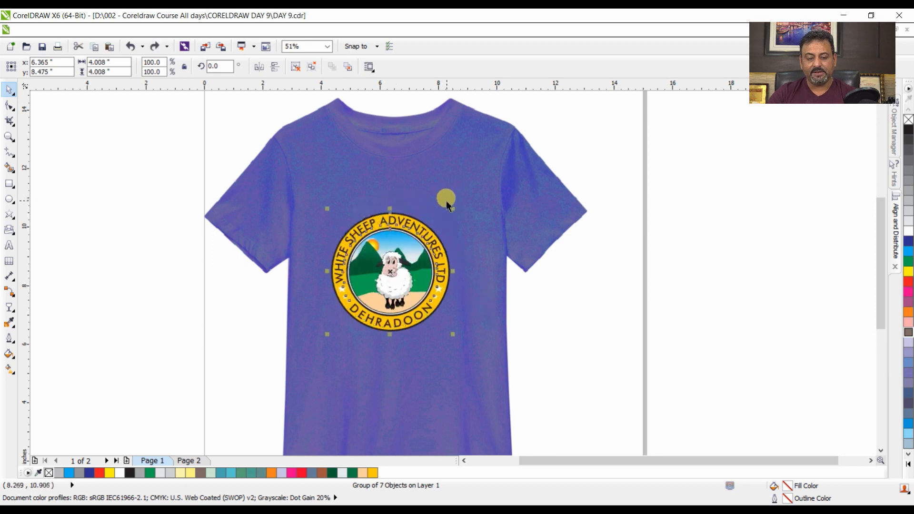
Step: Try scaling the badge down to about 1.43 × 1.43 in and undo the scaling
key("F2")
left_click_drag(295, 195, 549, 363)
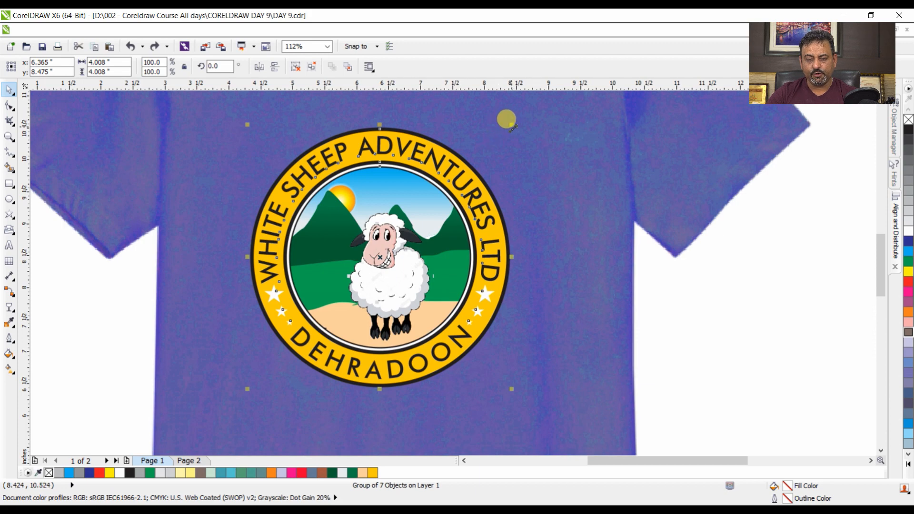
left_click_drag(511, 124, 376, 291)
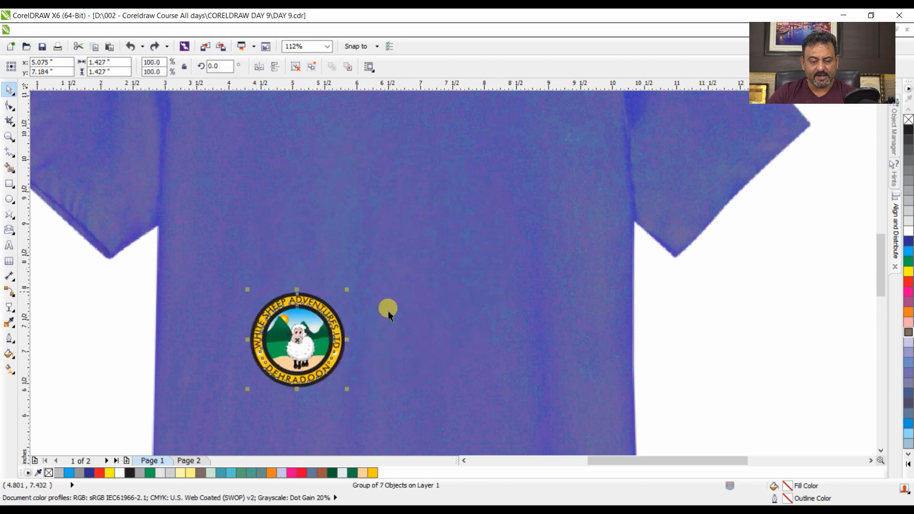
key("ctrl+z")
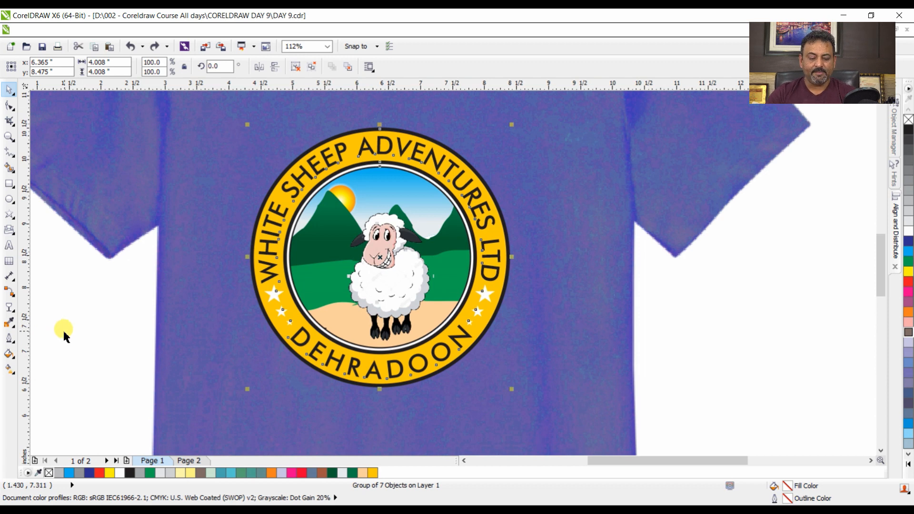
Step: Turn on Scale with object in the outline pen settings of the badge on the T-shirt
left_click(11, 339)
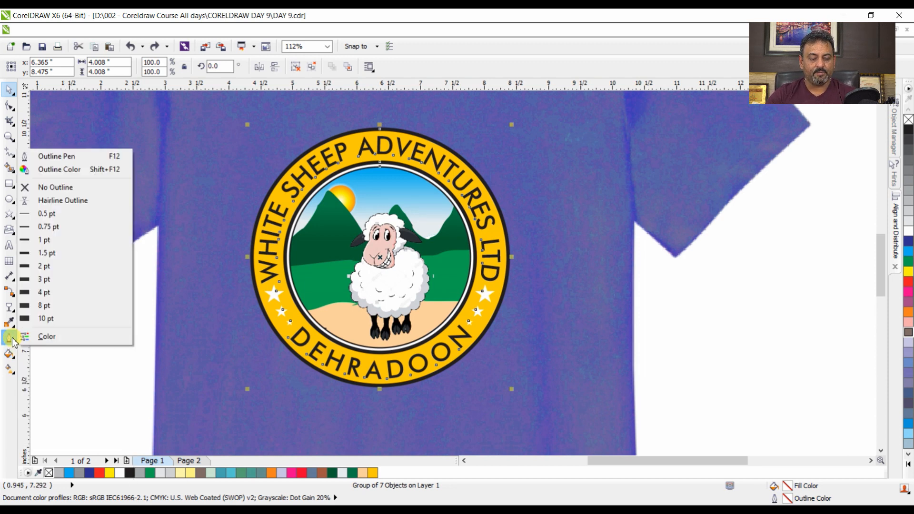
left_click(92, 160)
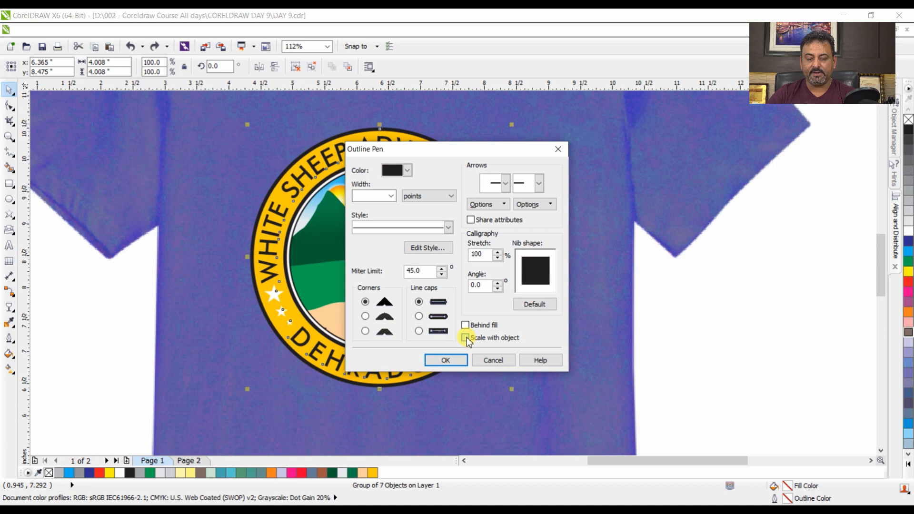
left_click(465, 363)
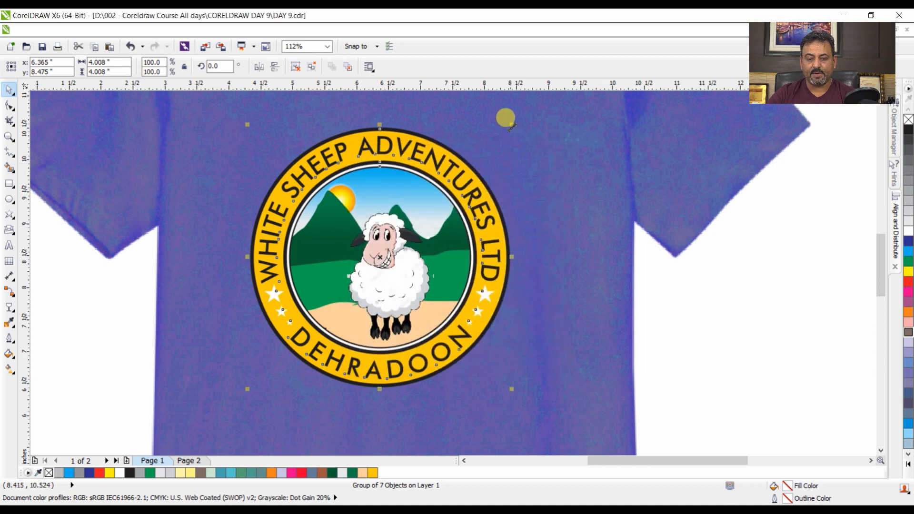
Step: Try scaling the badge to about 1.09 in, inspect its outlines up close, and undo the scaling
left_click_drag(511, 124, 325, 311)
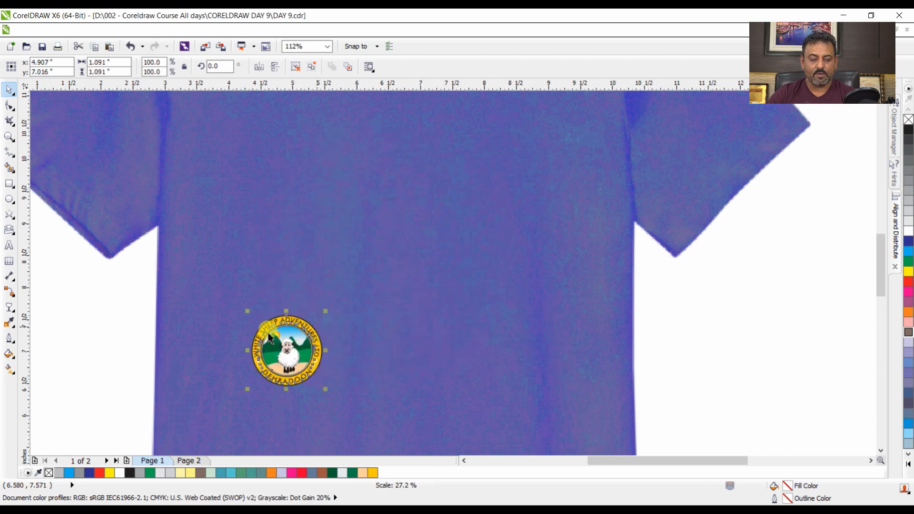
key("F2")
left_click_drag(239, 309, 338, 380)
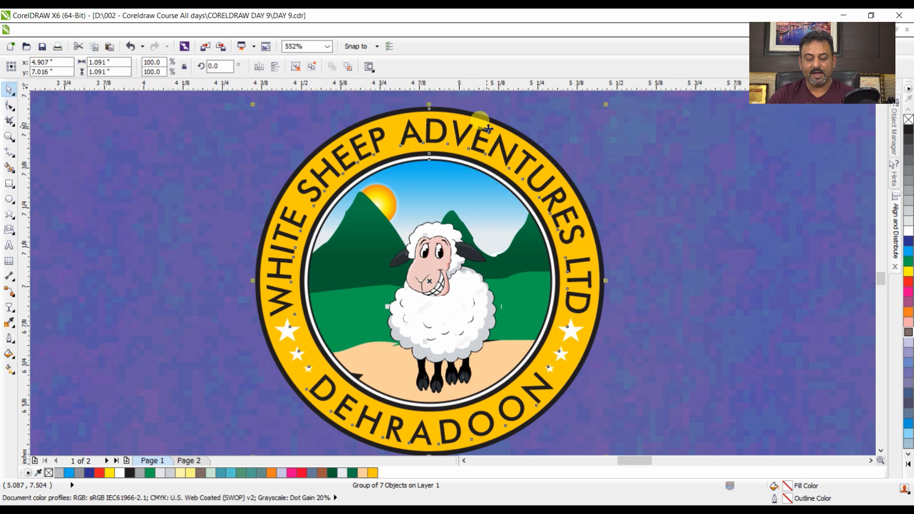
key("shift+F4")
key("ctrl+z")
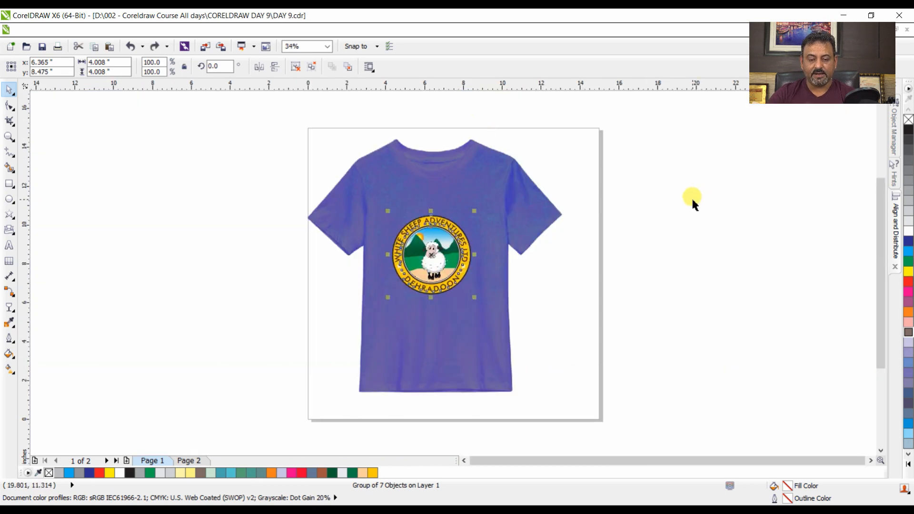
Step: Duplicate the badge, check the copy's outer ring, and place the copy at the shirt's lower right edge, about X 11.85, Y 4.92 in
left_click(644, 220)
left_click(447, 257)
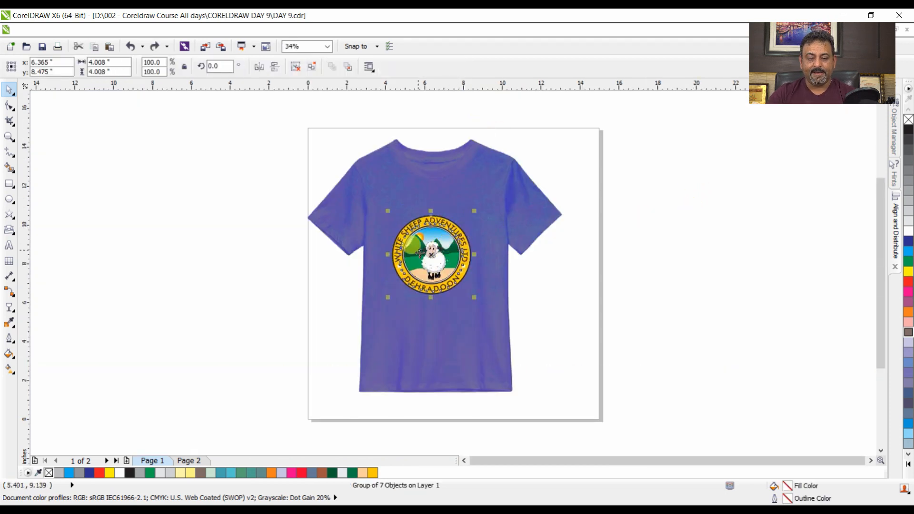
left_click_drag(428, 246, 714, 254)
scroll(670, 209, "down", 2)
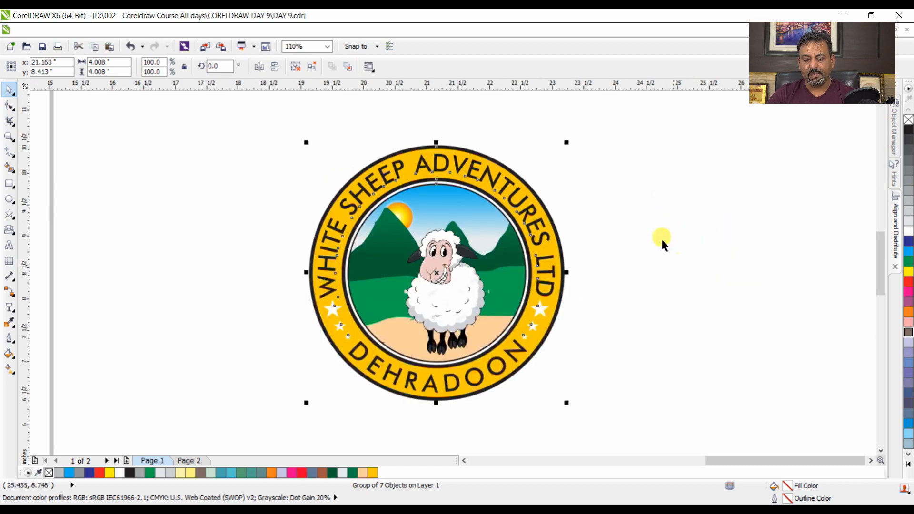
left_click(652, 179)
left_click(542, 207, "ctrl")
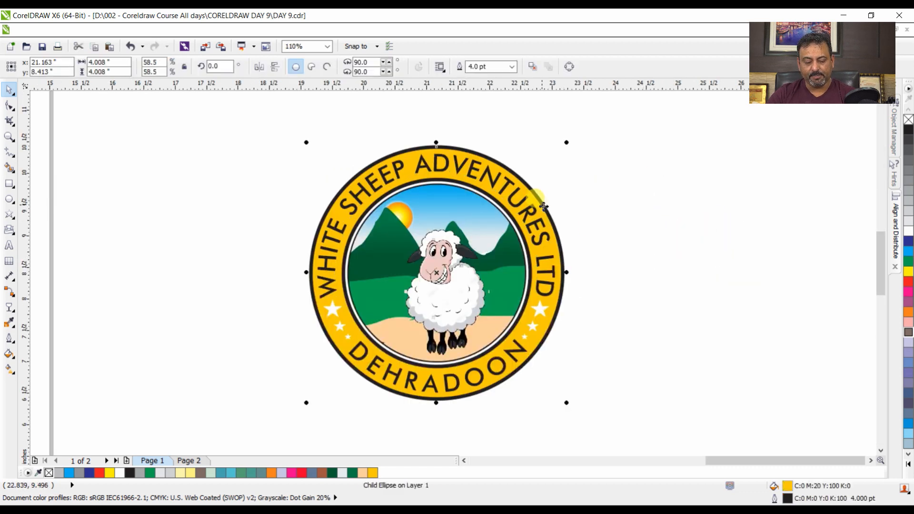
scroll(681, 210, "down", 3)
left_click_drag(688, 226, 507, 303)
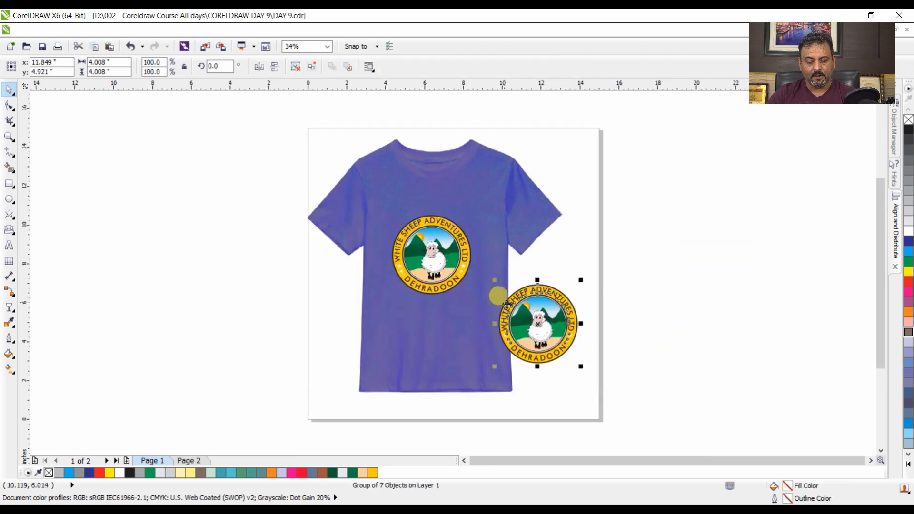
Step: Try to scale down only the outer ring of the copied badge and undo it
scroll(592, 313, "up", 3)
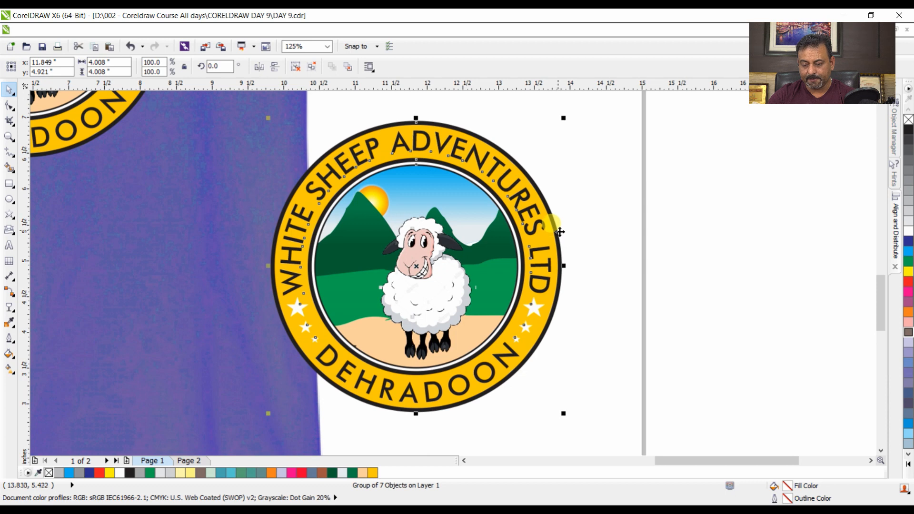
left_click(560, 232, "ctrl")
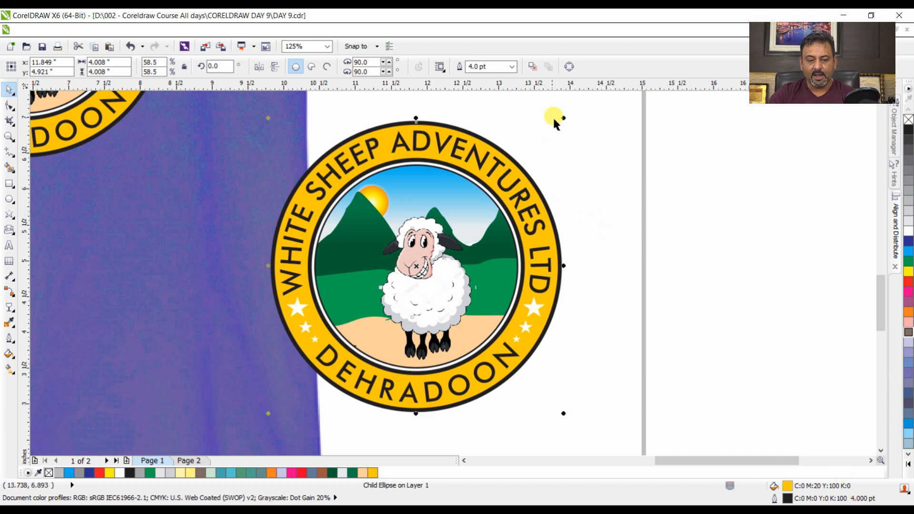
left_click_drag(564, 119, 437, 239)
key("ctrl+z")
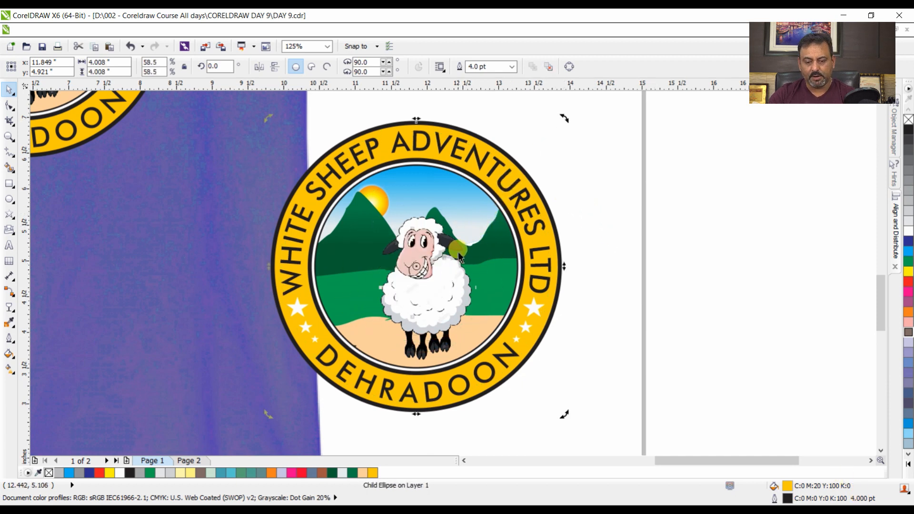
Step: Make a duplicate of the copied badge scaled to about 1 in and place it beside the larger one, about X 14.19, Y 3.20 in
left_click(589, 143)
left_click(506, 143)
left_click_drag(563, 120, 397, 341)
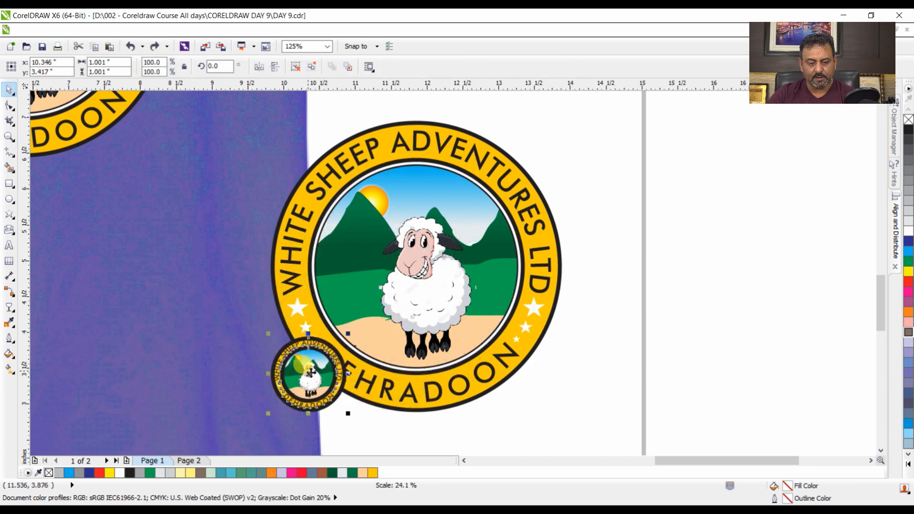
left_click_drag(329, 372, 588, 386)
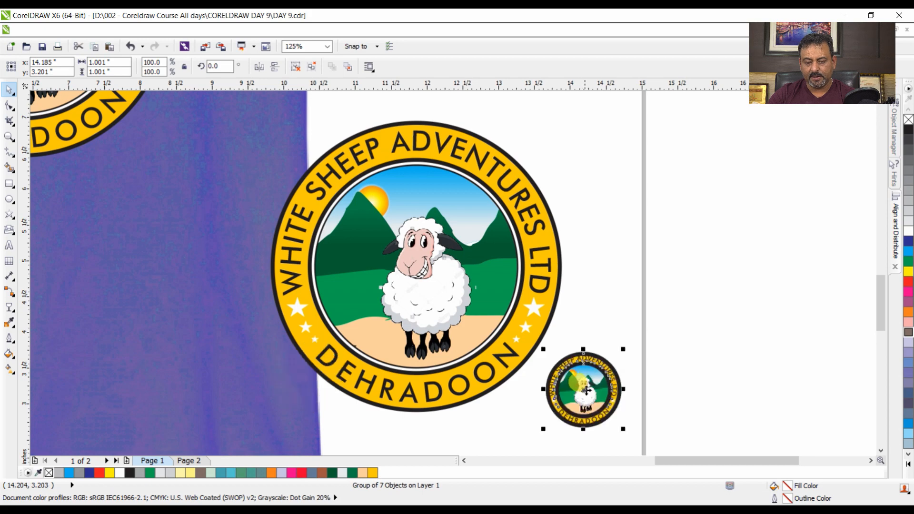
left_click(793, 413)
Step: Turn on Scale with object in the outline pen settings of the larger copied badge beside the shirt
left_click(880, 450)
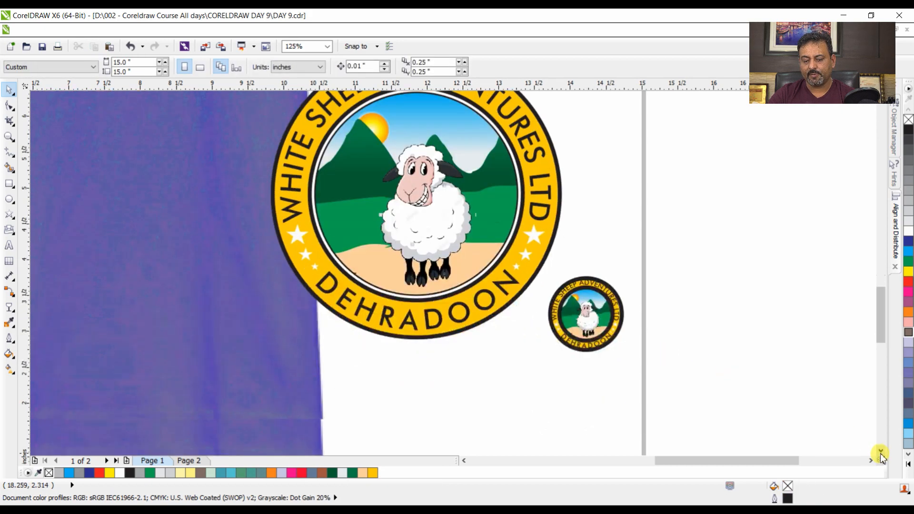
left_click(543, 216)
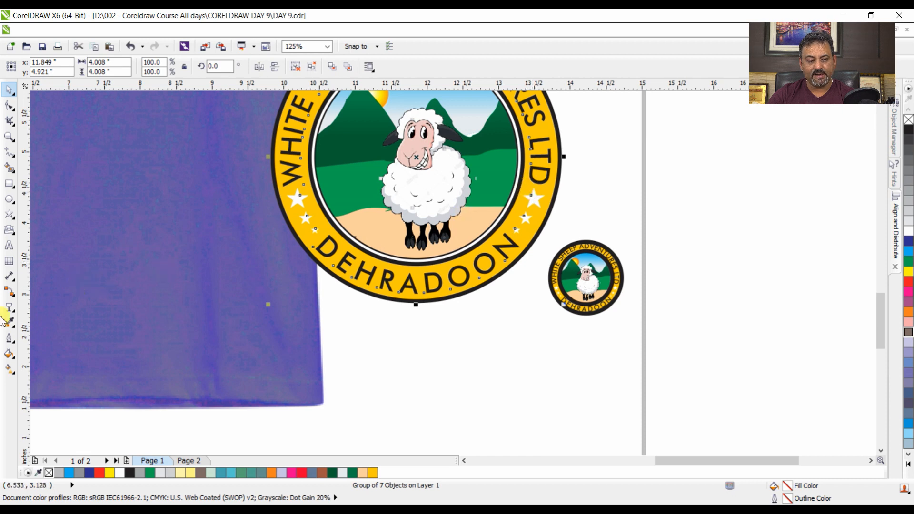
left_click(9, 338)
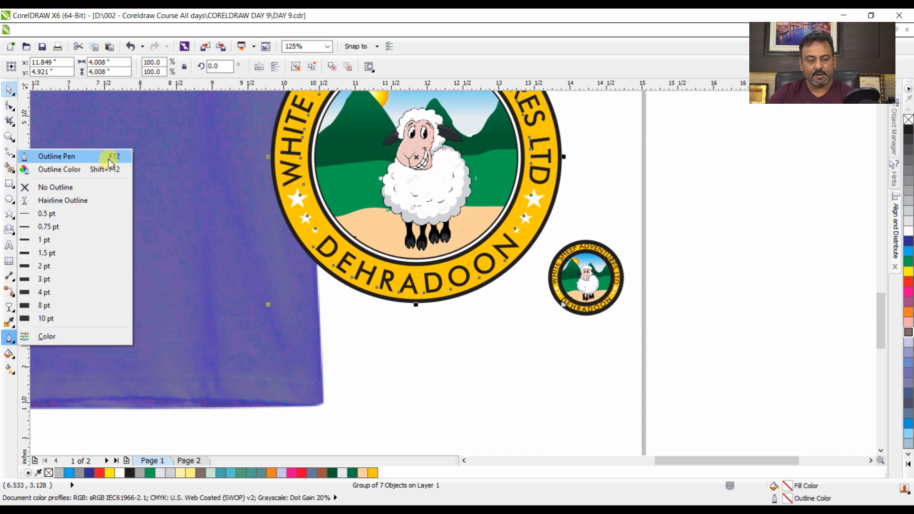
left_click(423, 379)
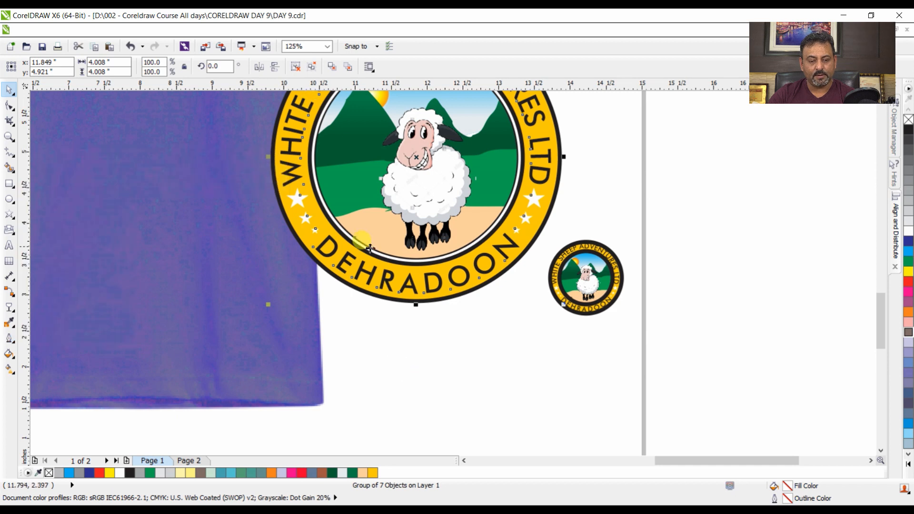
left_click(9, 338)
left_click(86, 167)
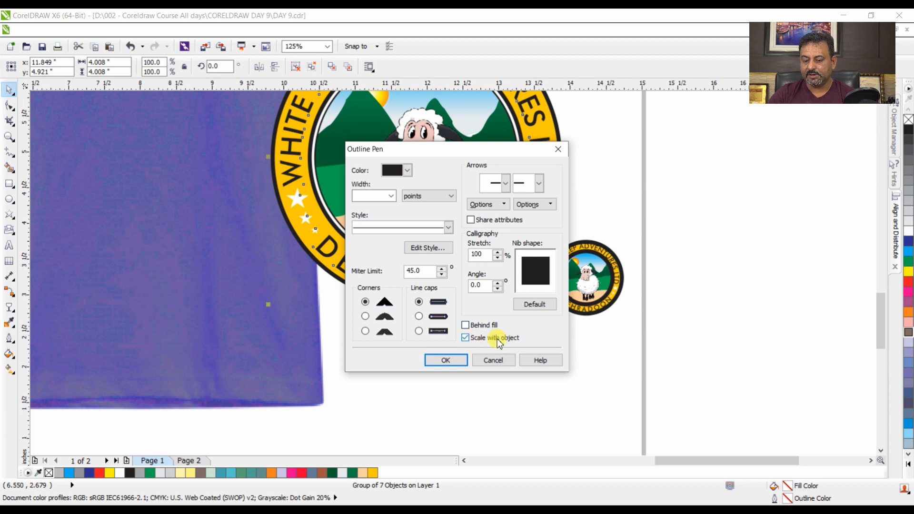
left_click(445, 361)
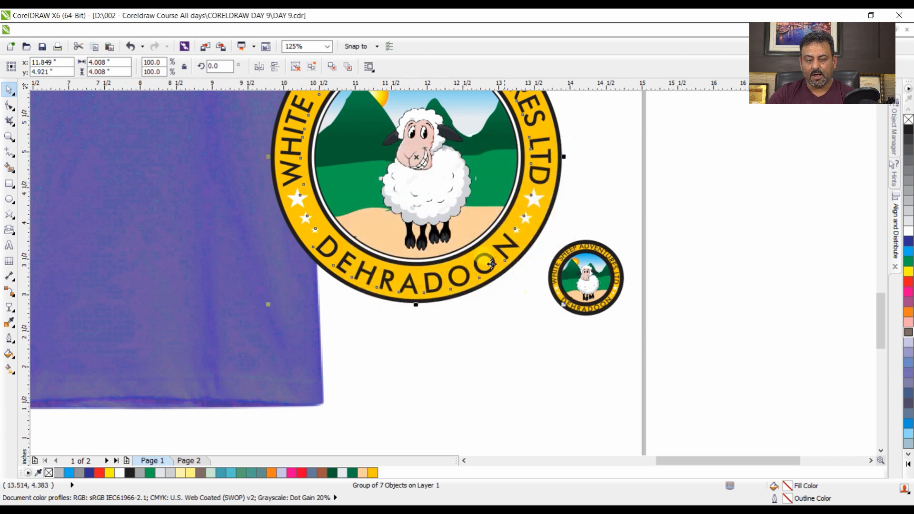
Step: Make a duplicate of the larger copied badge scaled to about 0.78 in and place it below the small badge, about X 14.26, Y 2.20 in
left_click_drag(267, 303, 383, 231)
right_click(384, 230)
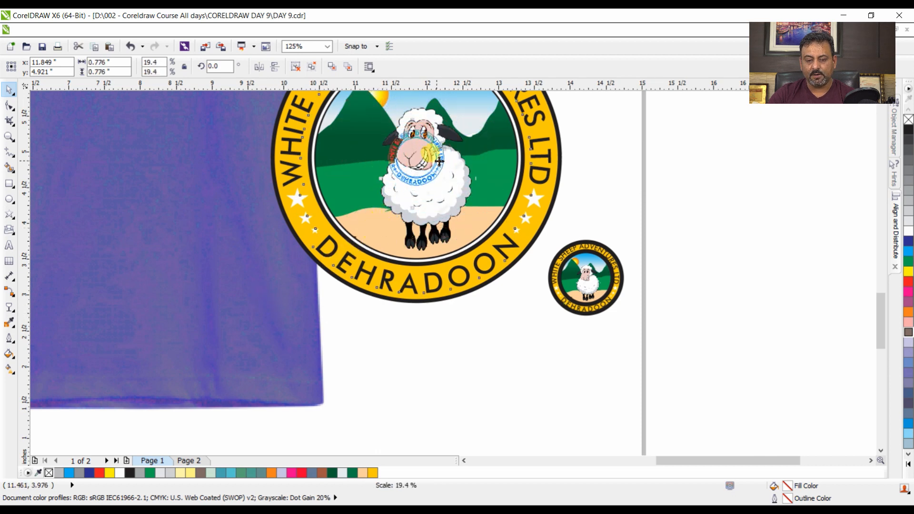
left_click_drag(440, 155, 611, 348)
Step: Compare the two small badges up close and check the outline width of the lower one's outer ring
left_click_drag(539, 232, 637, 385)
left_click(557, 316)
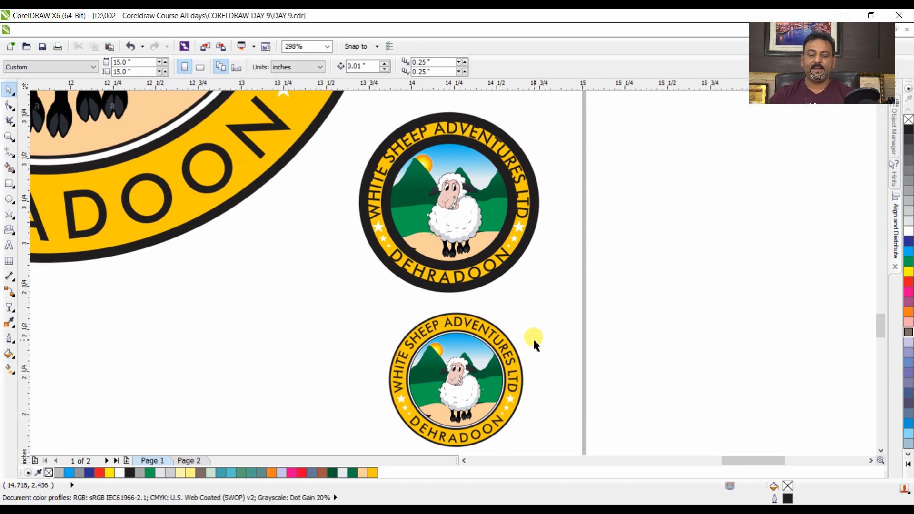
left_click(514, 355, "ctrl")
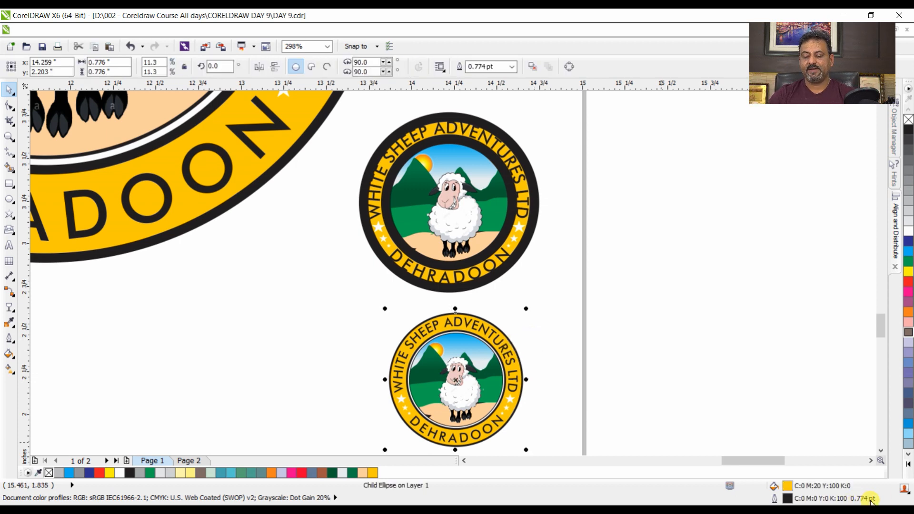
Step: Check the outline width of the upper small badge's outer ring
left_click(538, 214, "ctrl")
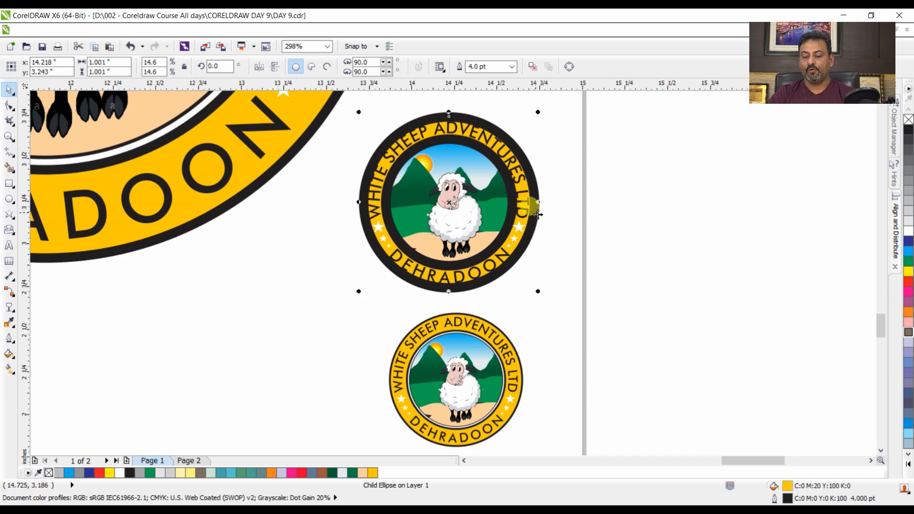
left_click(541, 316)
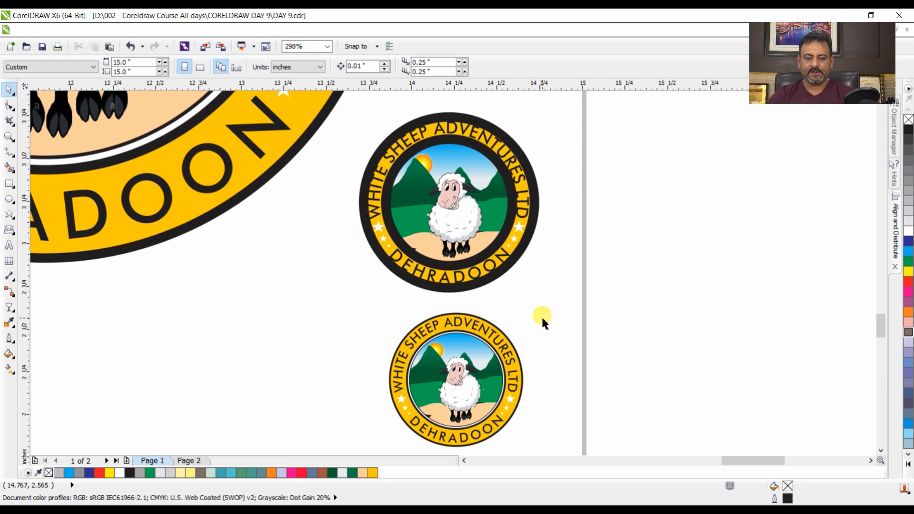
Step: Delete the two small badges and the larger copied badge beside the T-shirt
scroll(539, 316, "down", 1)
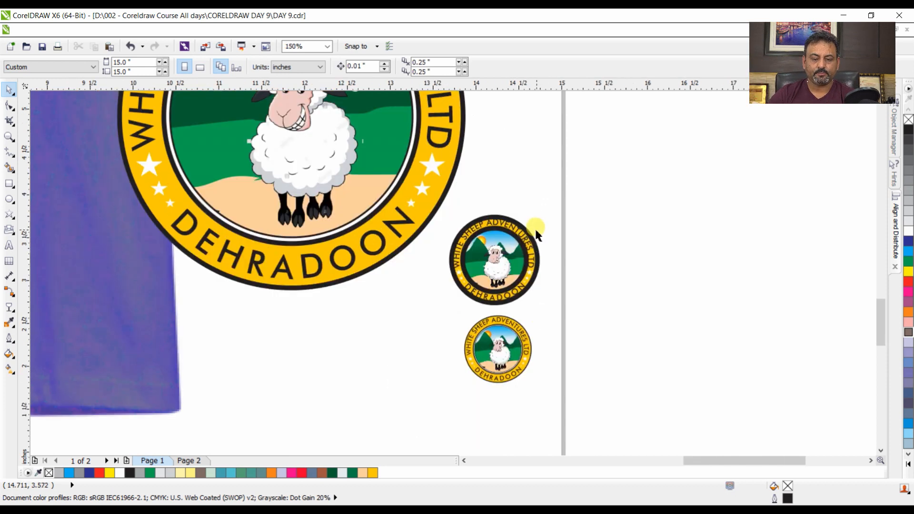
scroll(533, 233, "down", 1)
left_click_drag(624, 353, 483, 203)
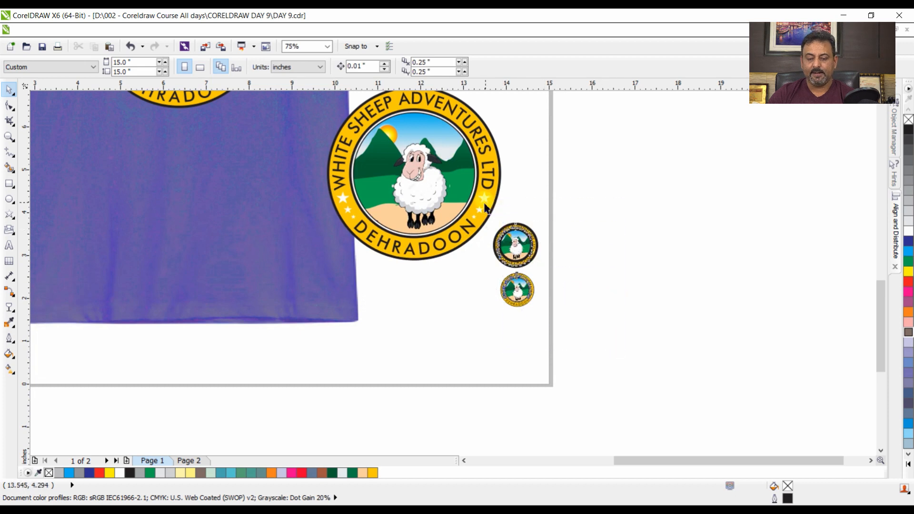
key("Delete")
left_click(423, 187)
key("Delete")
Step: Enlarge the badge on the T-shirt from its upper-right corner to about 4.54 in wide
key("shift+F4")
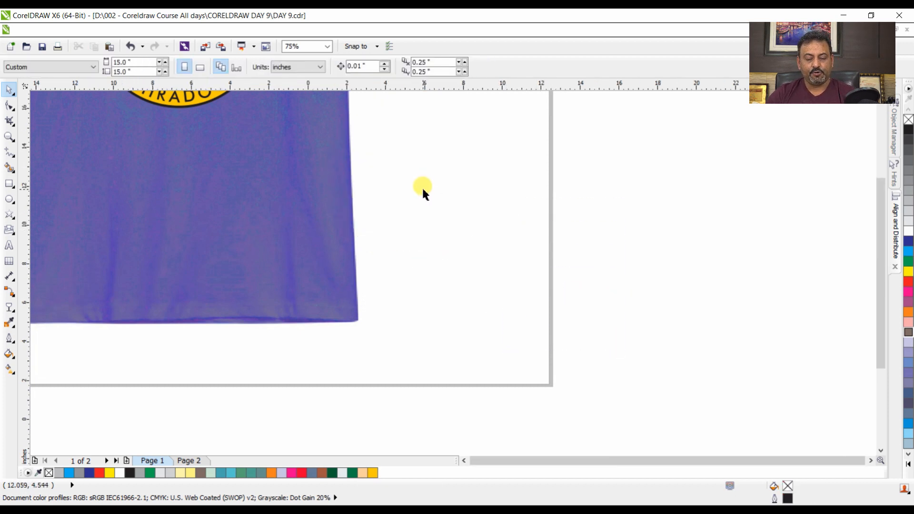
left_click(420, 252)
left_click_drag(473, 210, 484, 200)
left_click(561, 404)
Step: Switch to the Chrome browser and run a Google image search for "MUG BLACK"
left_click(496, 508)
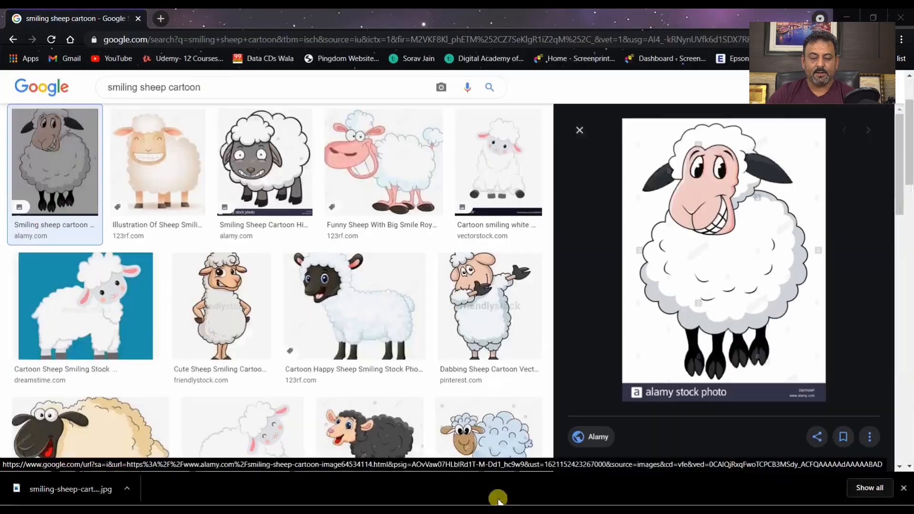
scroll(197, 185, "up", 2)
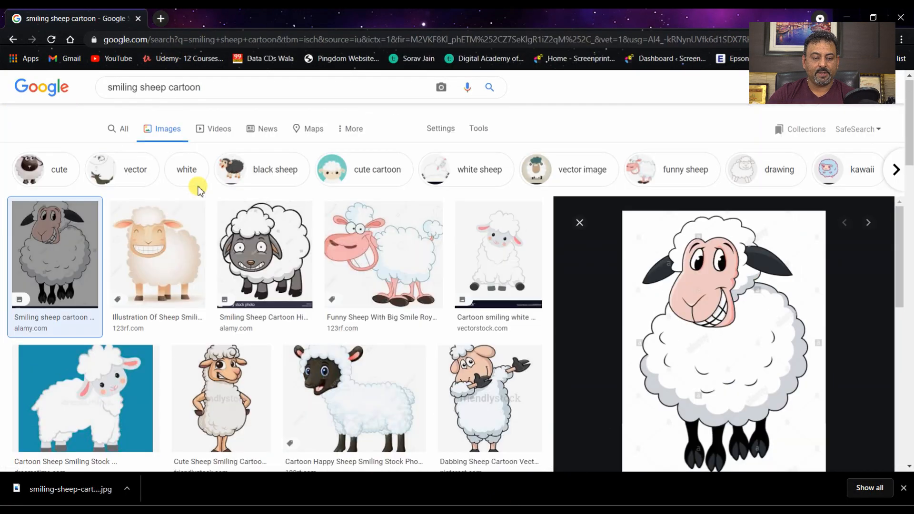
left_click_drag(226, 93, 52, 97)
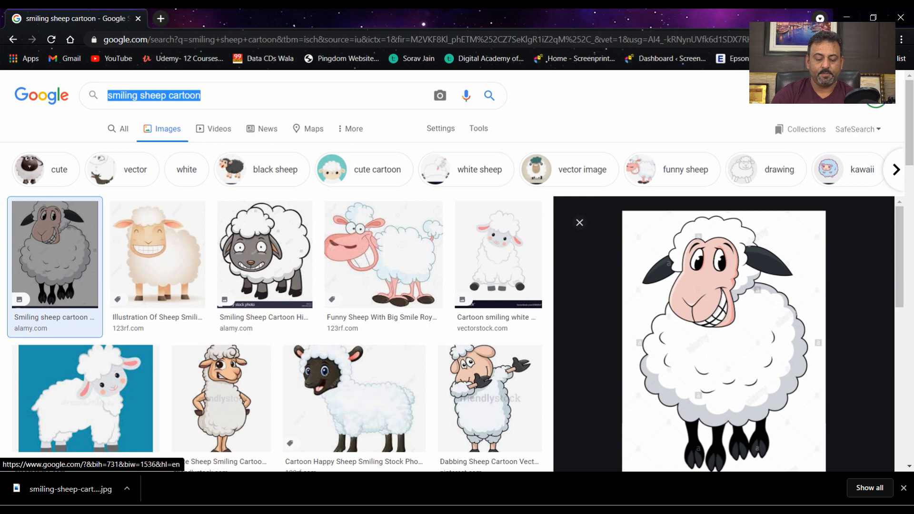
type("MUG")
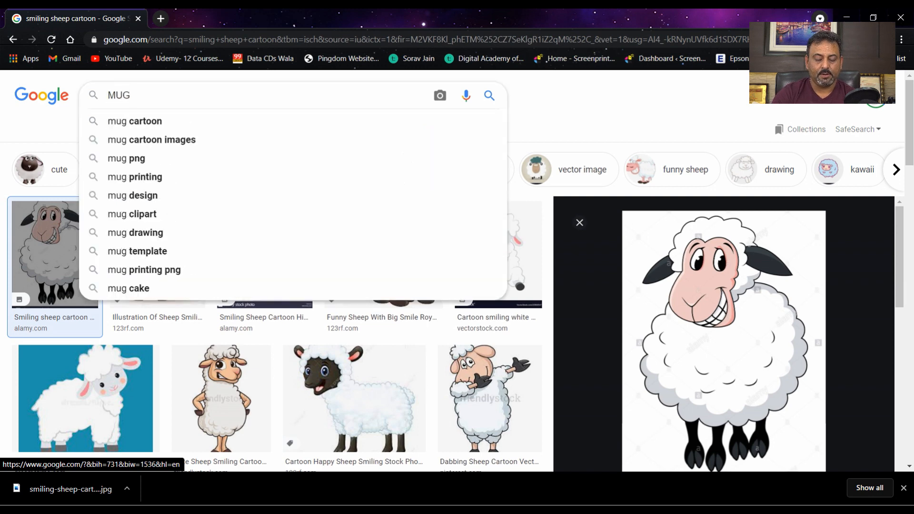
type(" BLA")
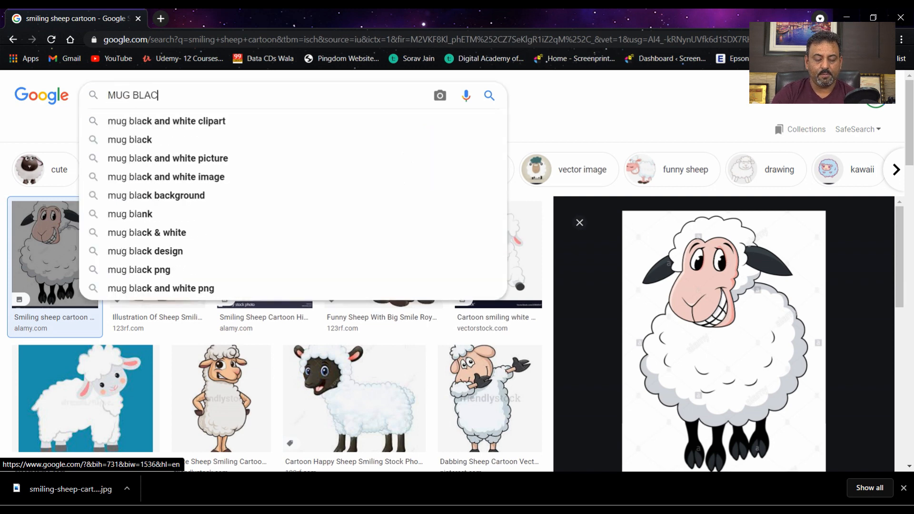
key("BackSpace")
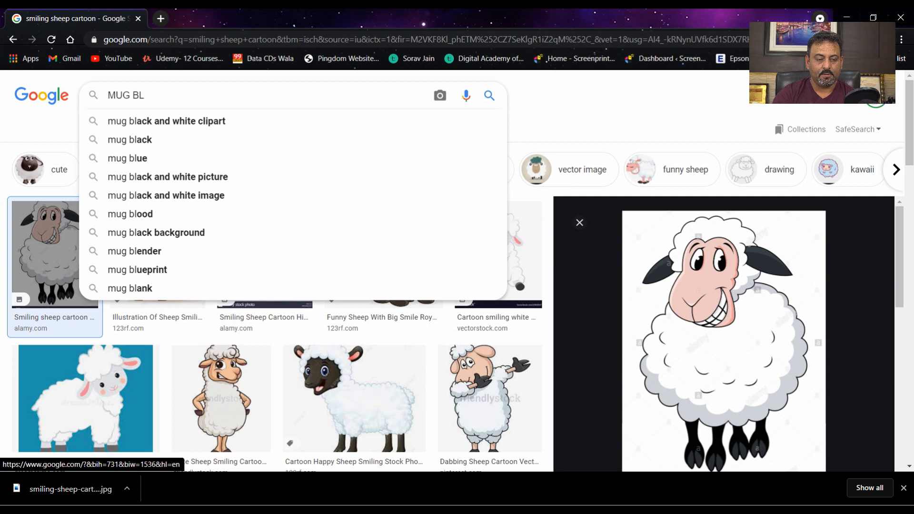
type("ACK")
key("Return")
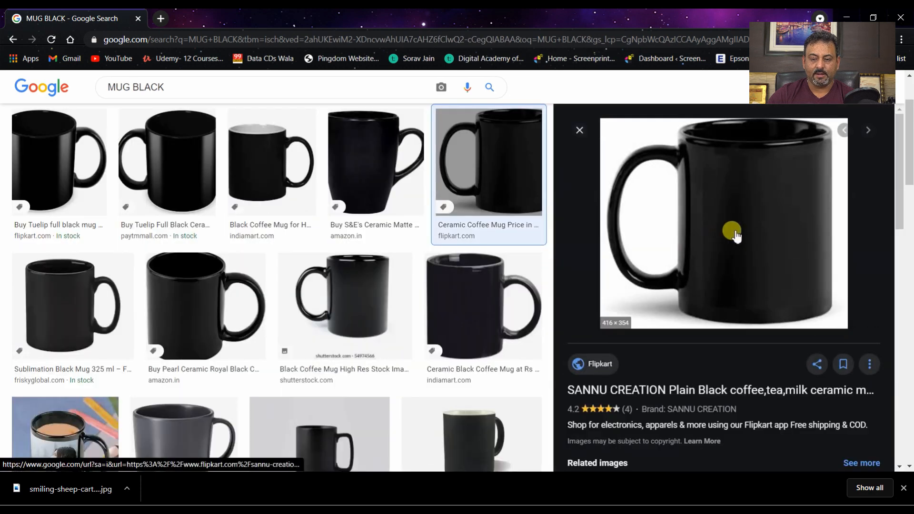
Step: Save the previewed plain black ceramic mug picture to the Desktop as a JPEG under its suggested file name
right_click(732, 229)
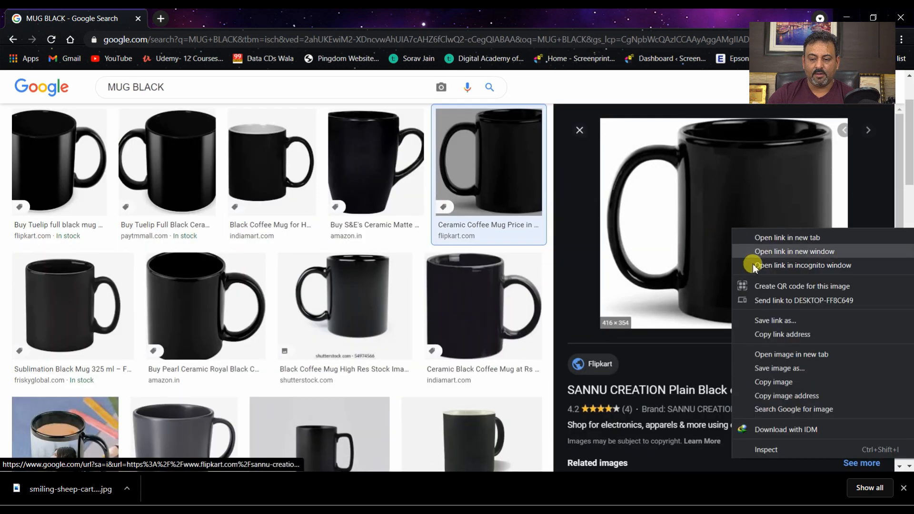
left_click(792, 369)
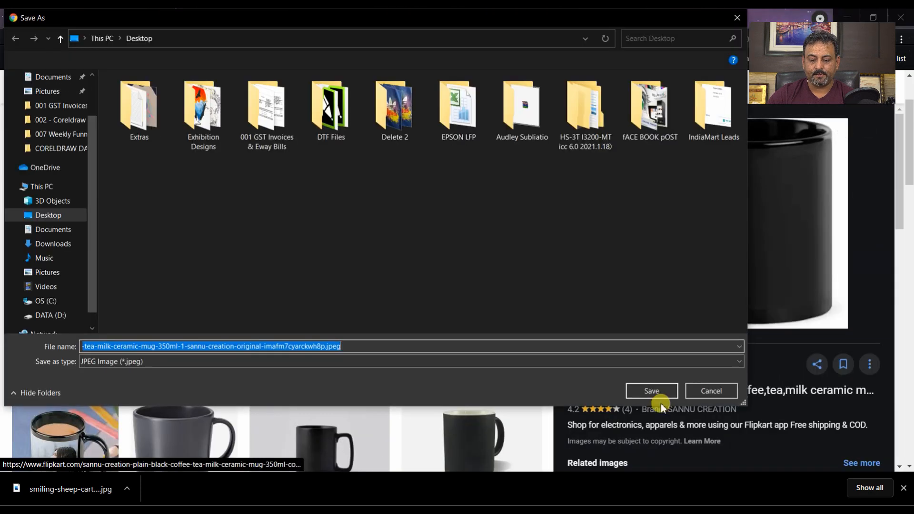
left_click(648, 390)
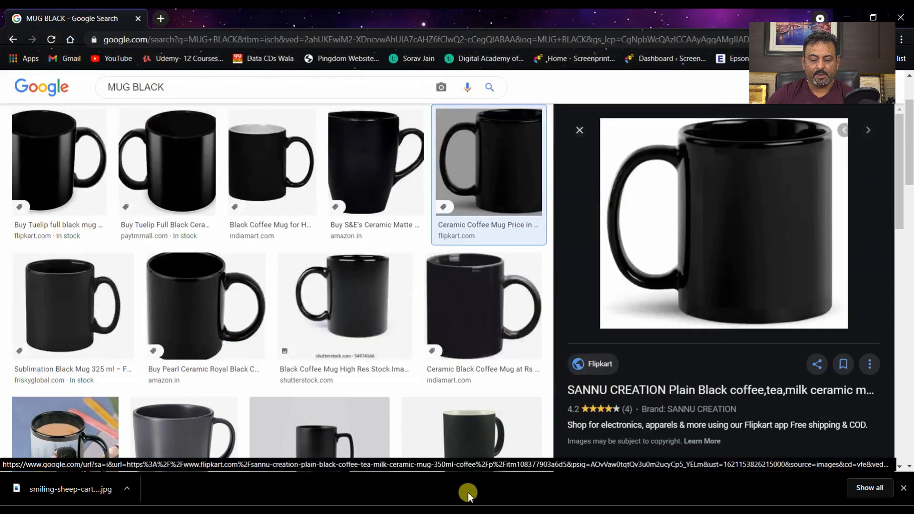
Step: Switch back to CorelDRAW and import the saved black mug image from the Desktop, placing it beside the T-shirt's lower right side
left_click(585, 511)
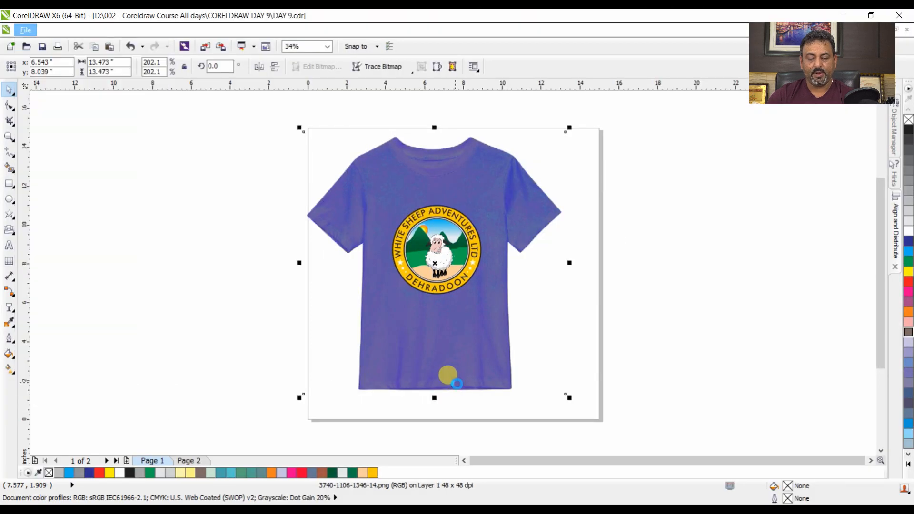
key("ctrl+i")
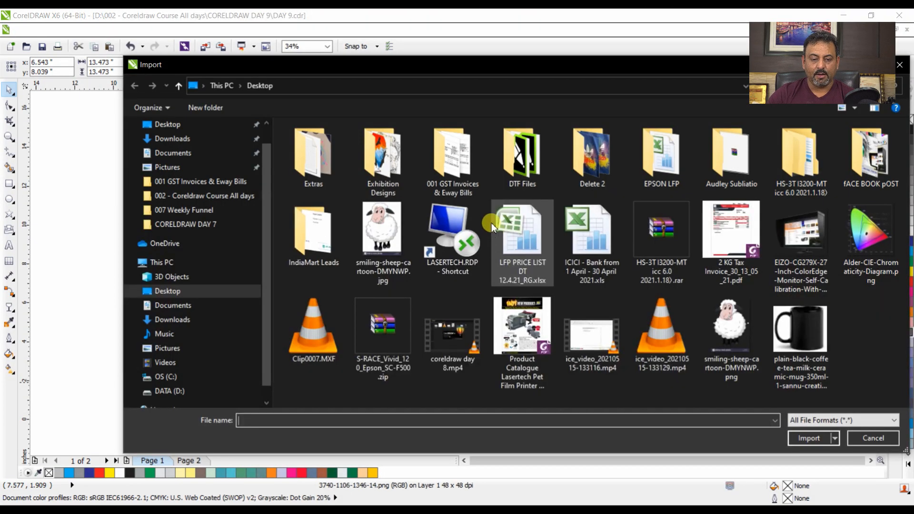
double_click(800, 334)
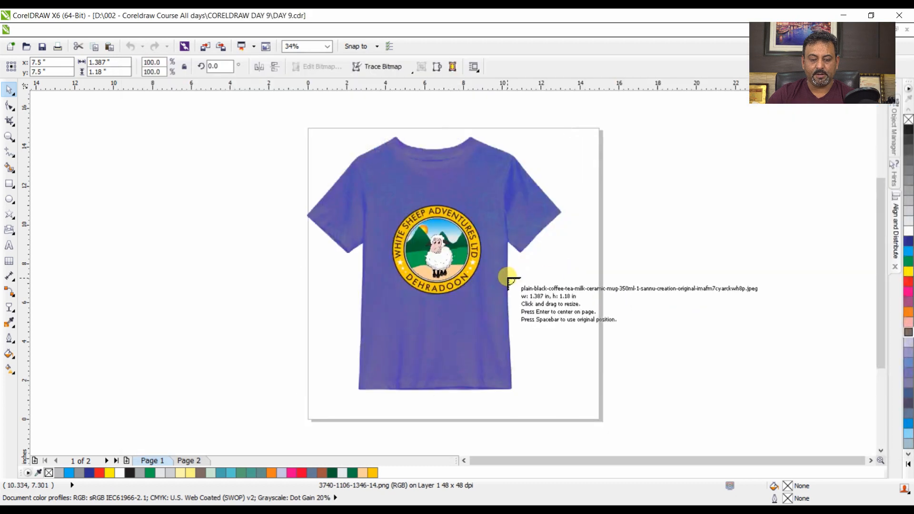
left_click_drag(517, 280, 613, 361)
left_click(694, 338)
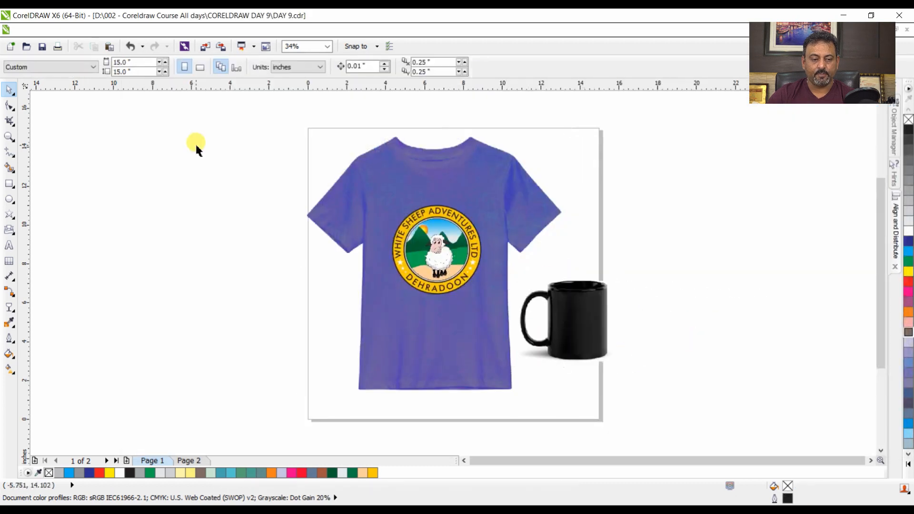
Step: Set the page height to 30 in and change the page orientation to landscape
type("30")
key("Return")
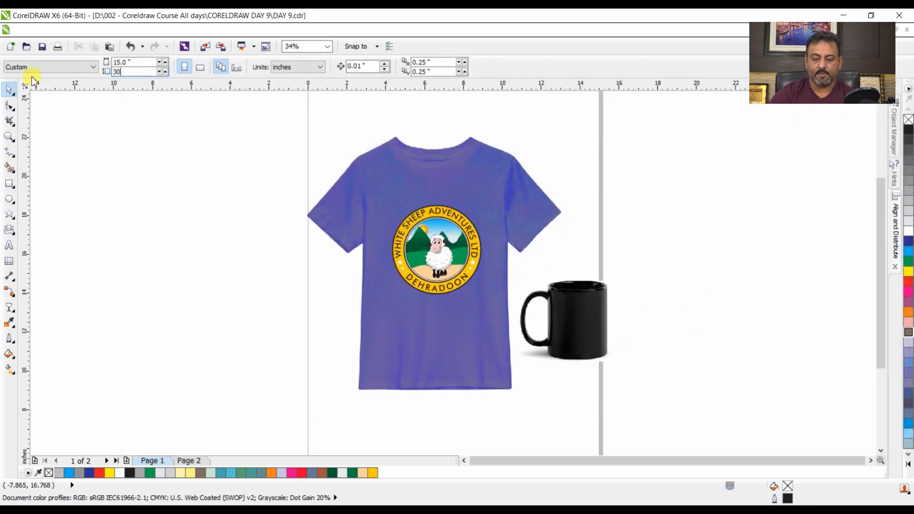
left_click(200, 67)
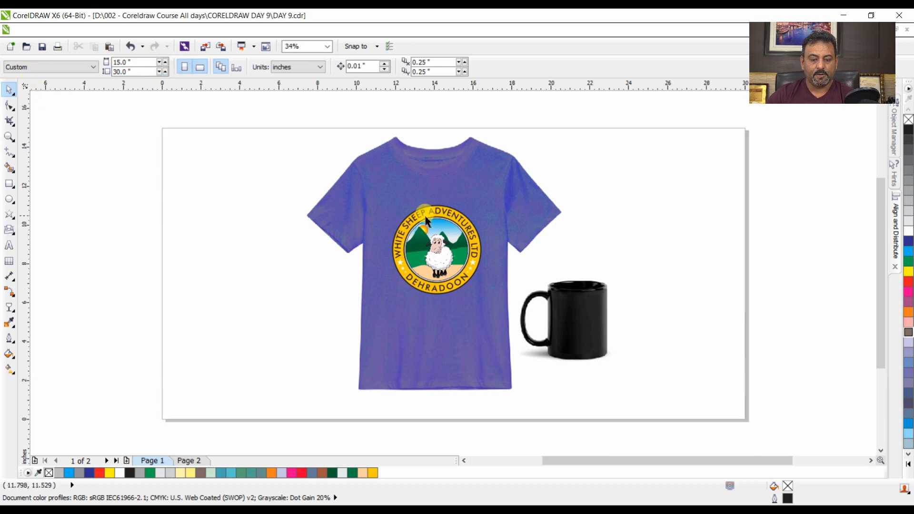
Step: Move the T-shirt together with its badge to the page's left half, about X 7.55, Y 7.58 in
left_click(496, 261)
left_click_drag(257, 114, 580, 409)
left_click_drag(465, 315, 341, 325)
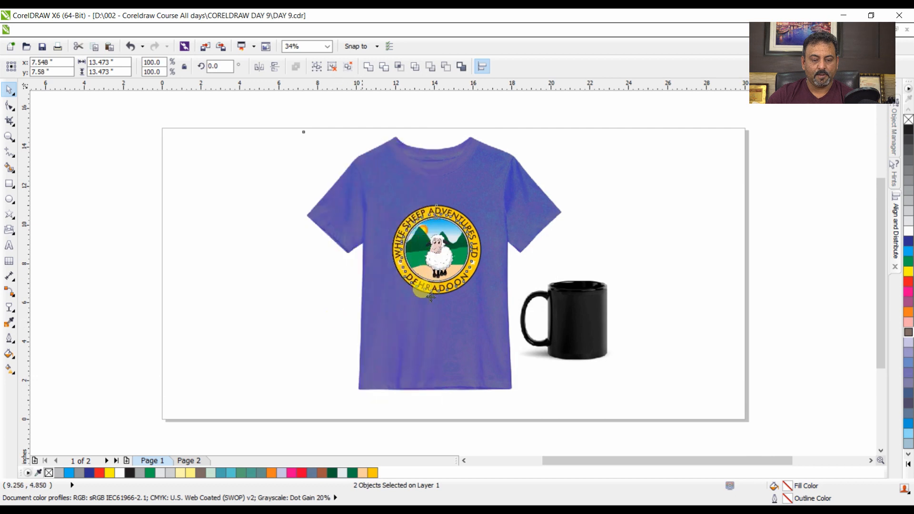
Step: Enlarge the mug image on the page's right half to about 9.16 in wide by 7.8 in high
left_click(533, 259)
left_click(566, 311)
left_click_drag(617, 277, 698, 204)
Step: Place a copy of the T-shirt's badge on the front of the mug, about X 24.27, Y 6.87 in
left_click(336, 259)
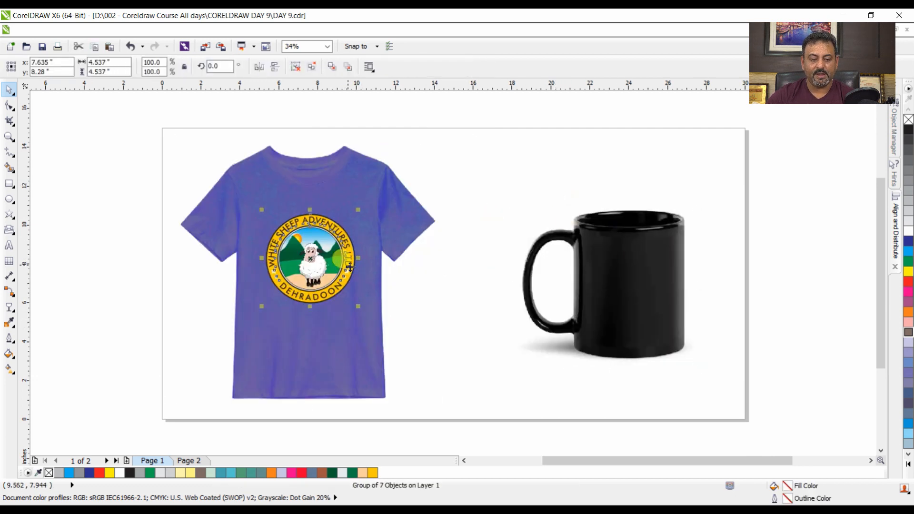
left_click_drag(305, 261, 629, 287)
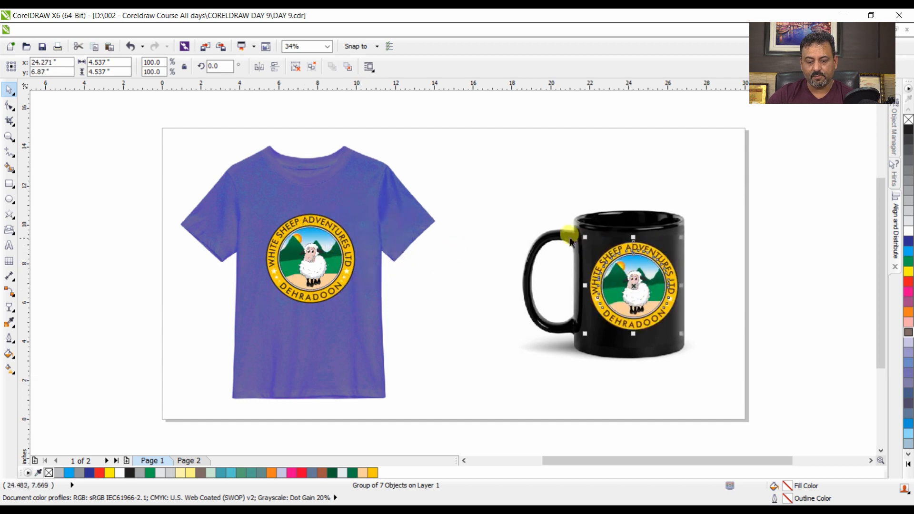
Step: Move the mug's badge partly off the mug onto the white background, about X 26.26, Y 7.03 in
left_click_drag(524, 202, 714, 376)
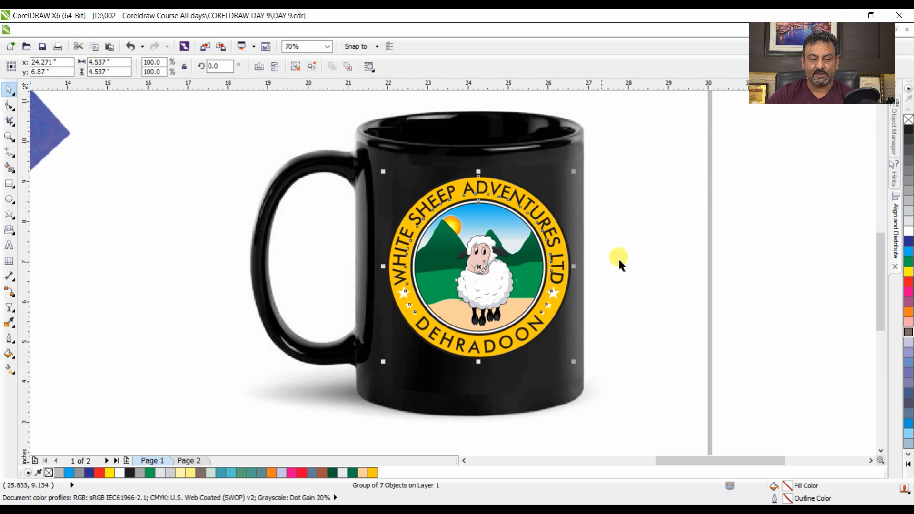
left_click(520, 186, "ctrl")
left_click(522, 186)
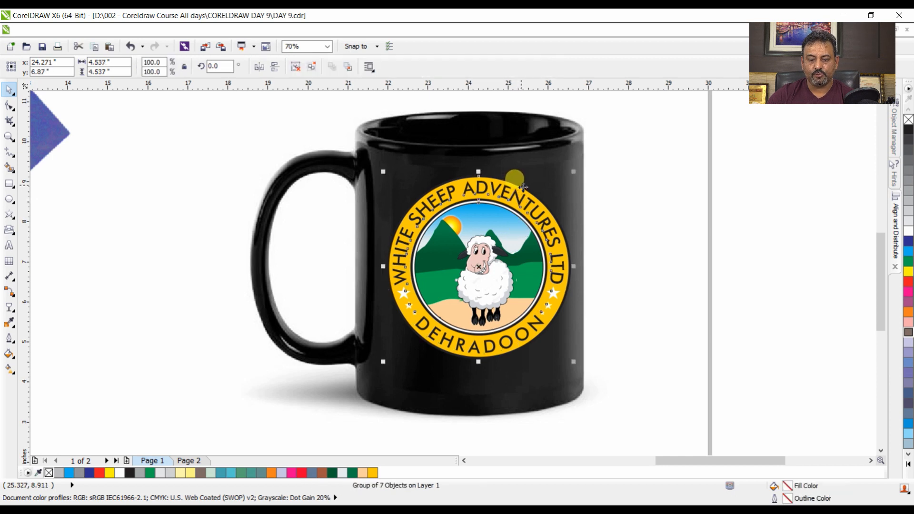
left_click(683, 223)
left_click_drag(526, 228, 607, 222)
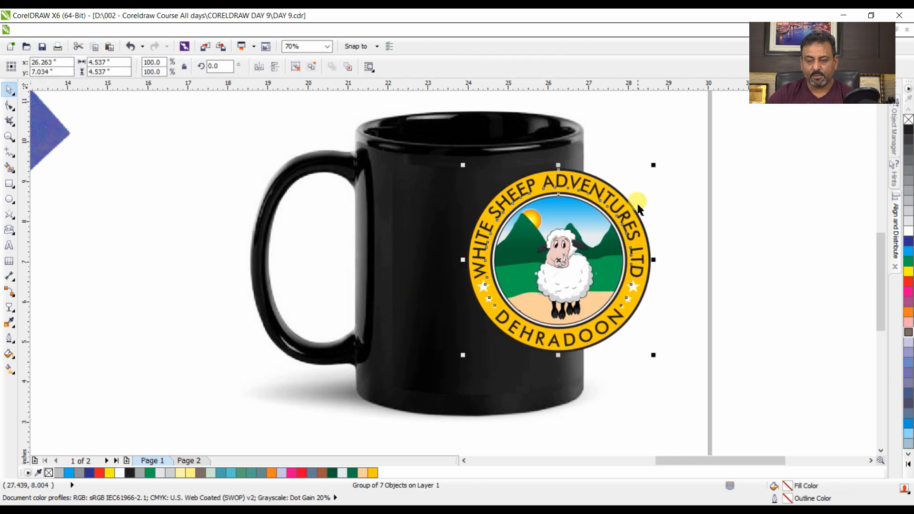
Step: Change the outline colour of the outer ring in the mug's badge to white
left_click(635, 206, "ctrl")
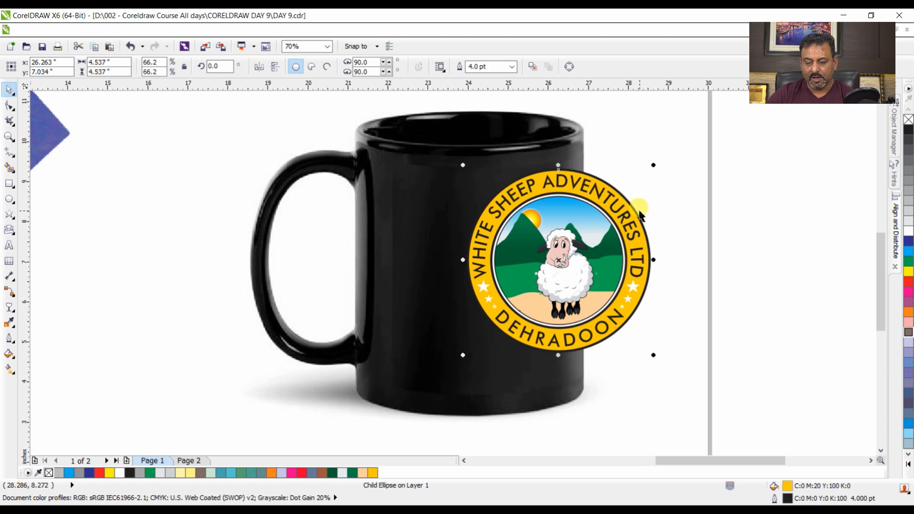
left_click(894, 230)
left_click(631, 181)
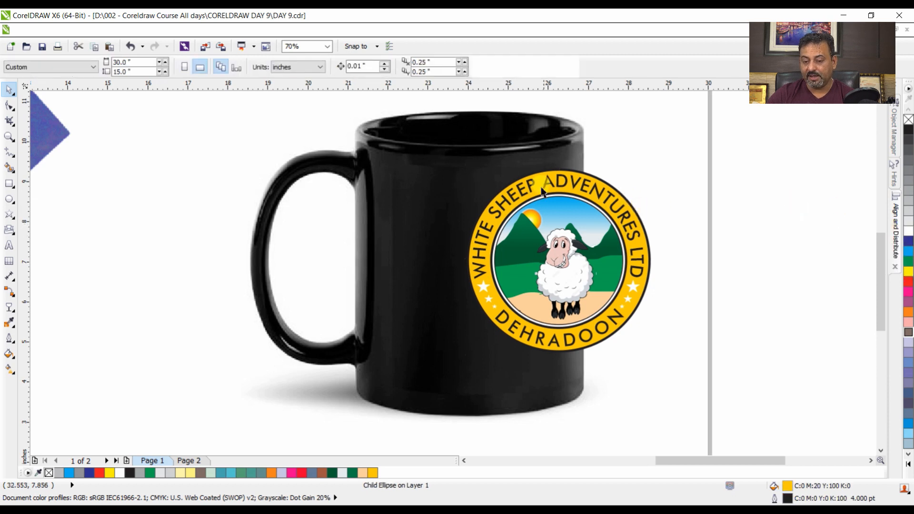
left_click(623, 196, "ctrl")
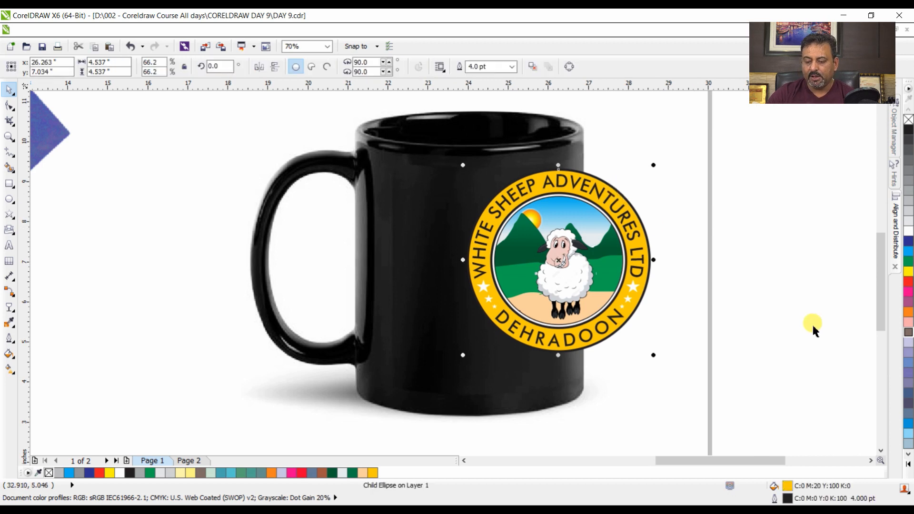
right_click(908, 234)
left_click(760, 259)
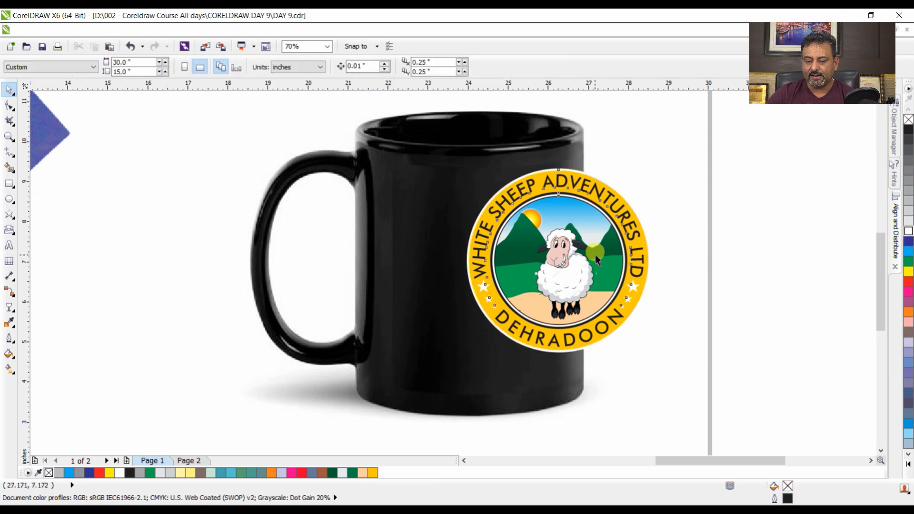
Step: Move the white-outlined badge back onto the front of the mug, about X 24.11, Y 6.83 in
left_click(587, 266)
left_click_drag(587, 266, 503, 274)
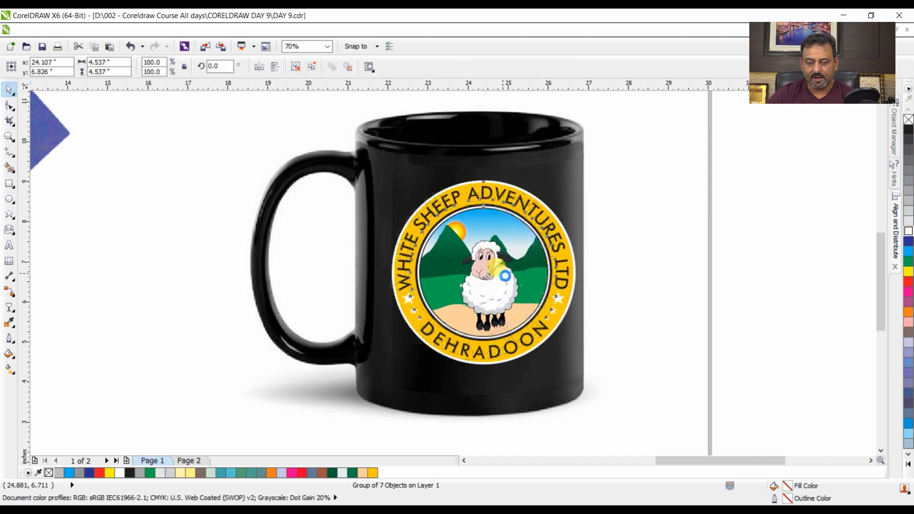
left_click(473, 267)
left_click(473, 267)
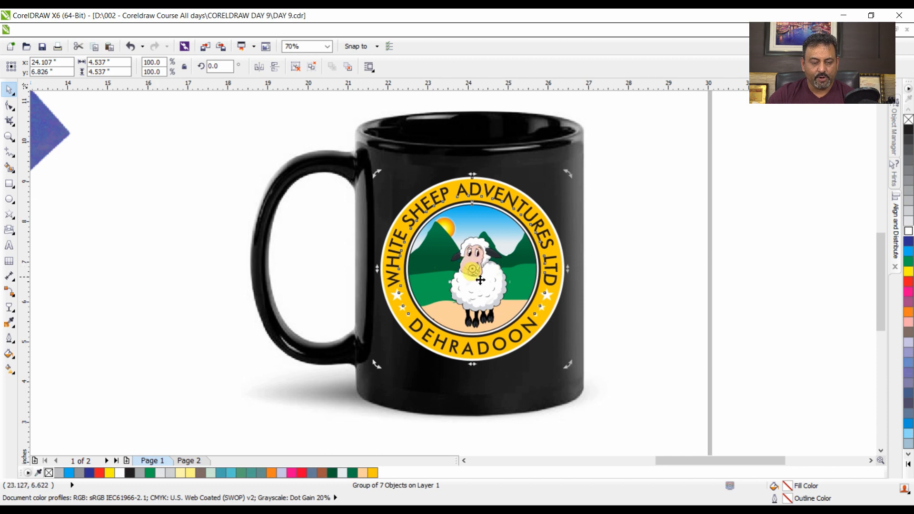
Step: Turn on Scale with object in the outline pen settings of the badge on the mug
left_click(9, 337)
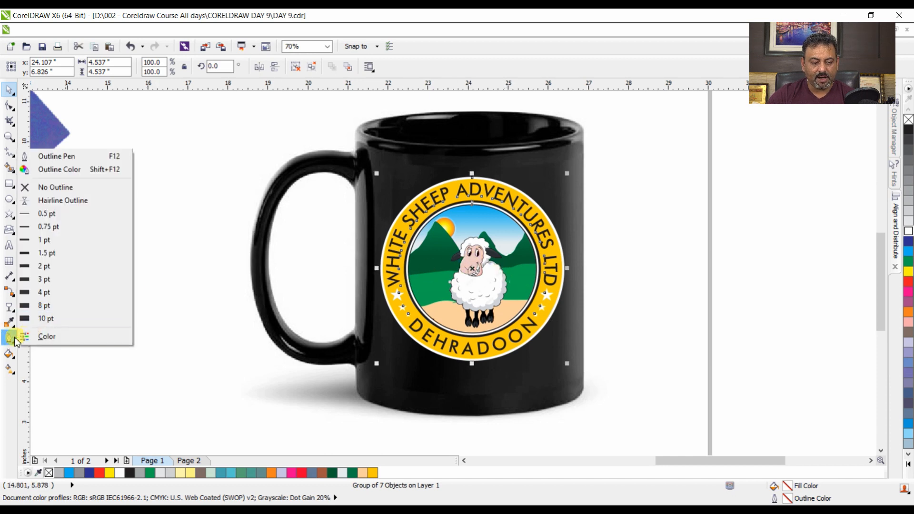
left_click(79, 157)
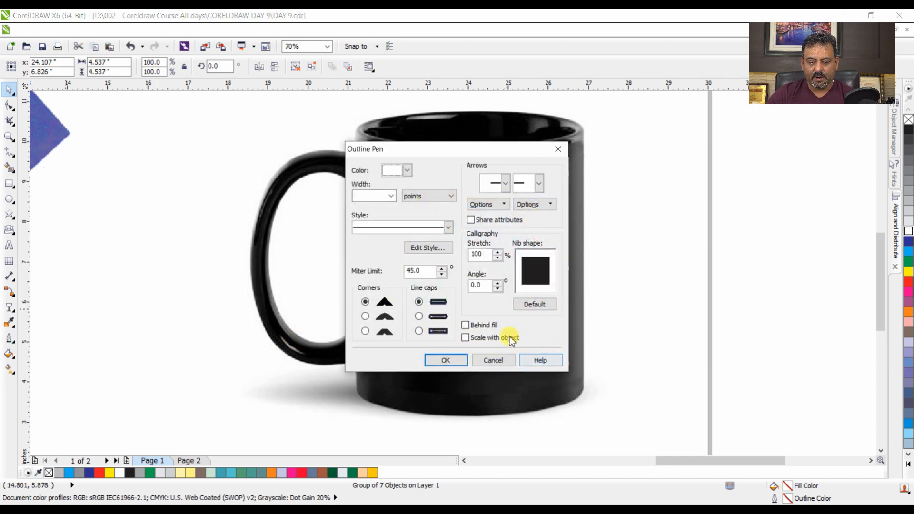
left_click(445, 361)
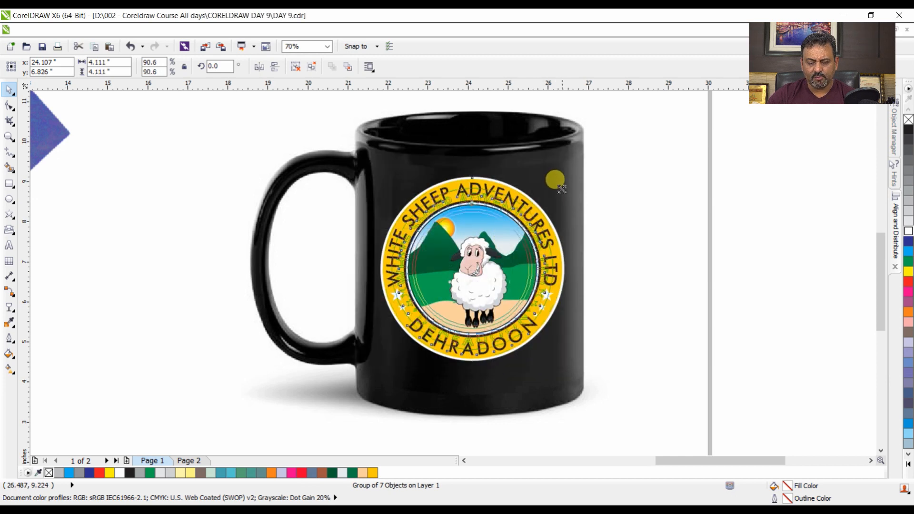
Step: Shrink the badge on the mug to about 3.5 in around its centre and enlarge it slightly from the lower-right corner
left_click_drag(561, 189, 547, 196)
key("Escape")
left_click(515, 295)
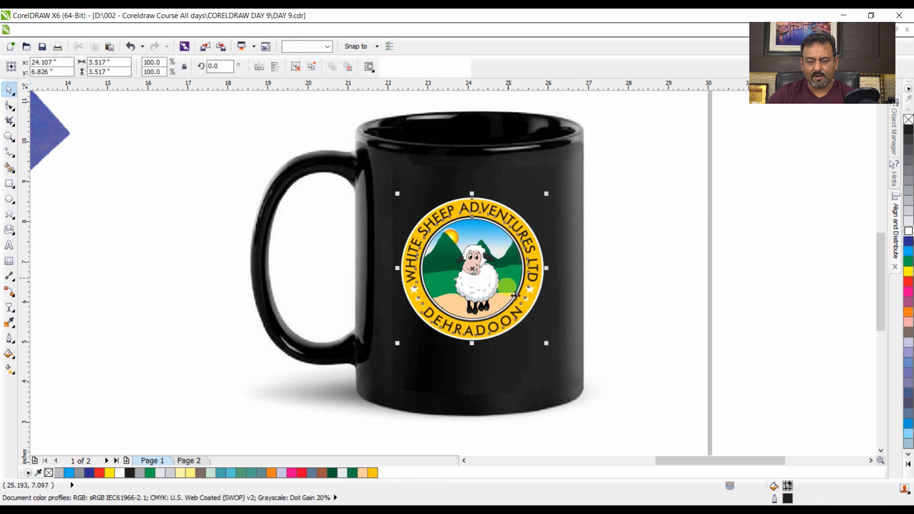
left_click_drag(546, 342, 552, 348)
left_click(610, 324)
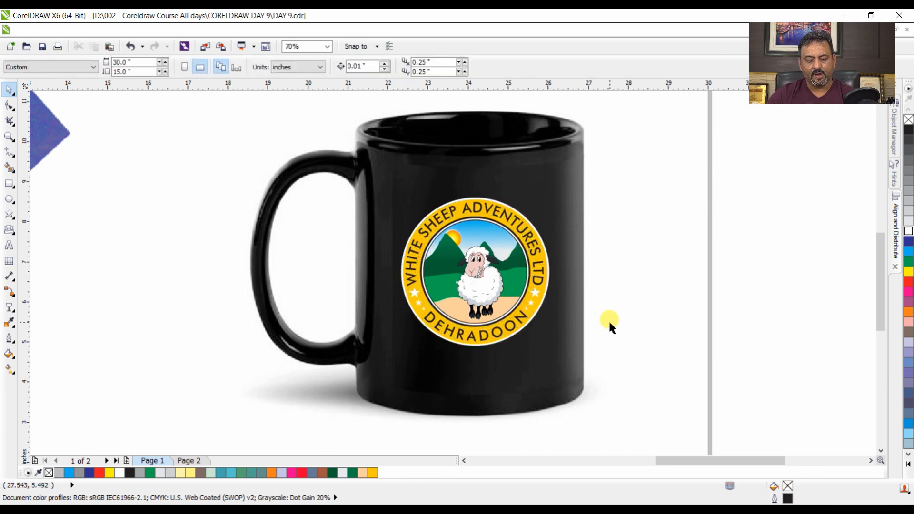
Step: Move the mug together with its badge up and left, closer to the T-shirt
key("shift+F4")
left_click_drag(685, 183, 457, 384)
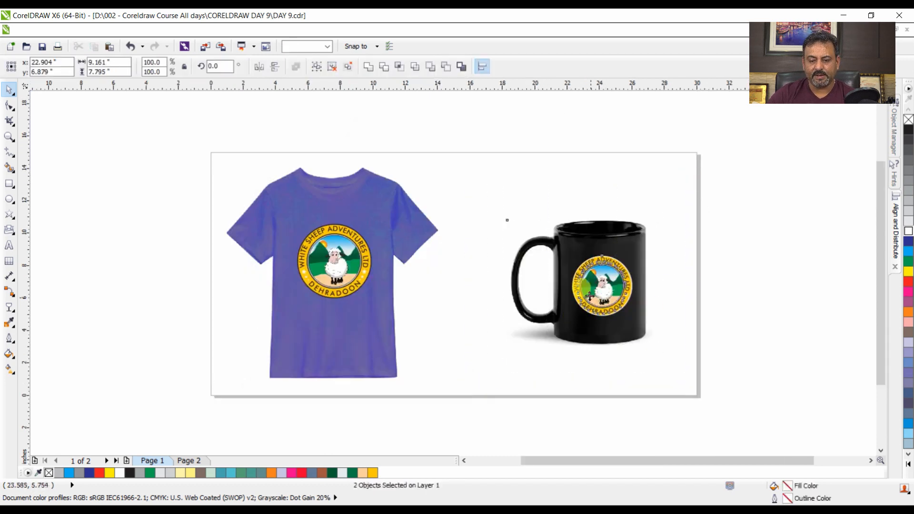
left_click_drag(589, 296, 537, 243)
left_click(655, 289)
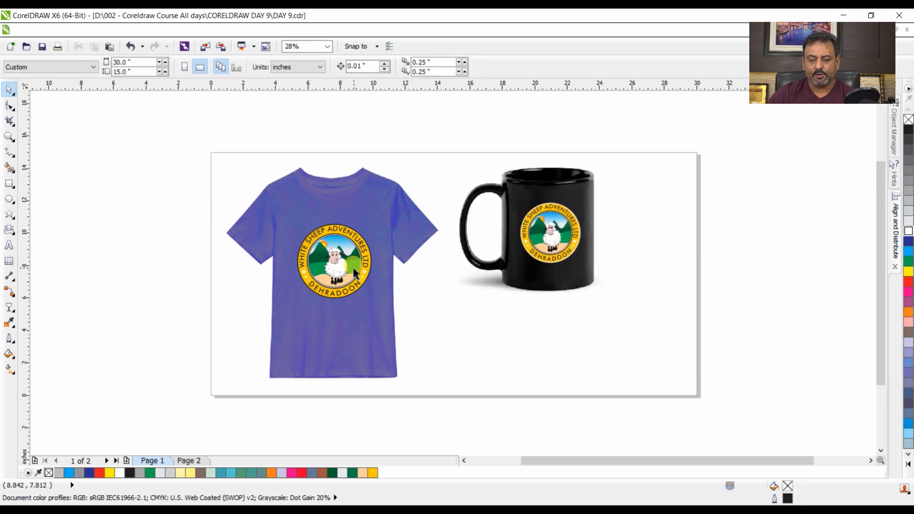